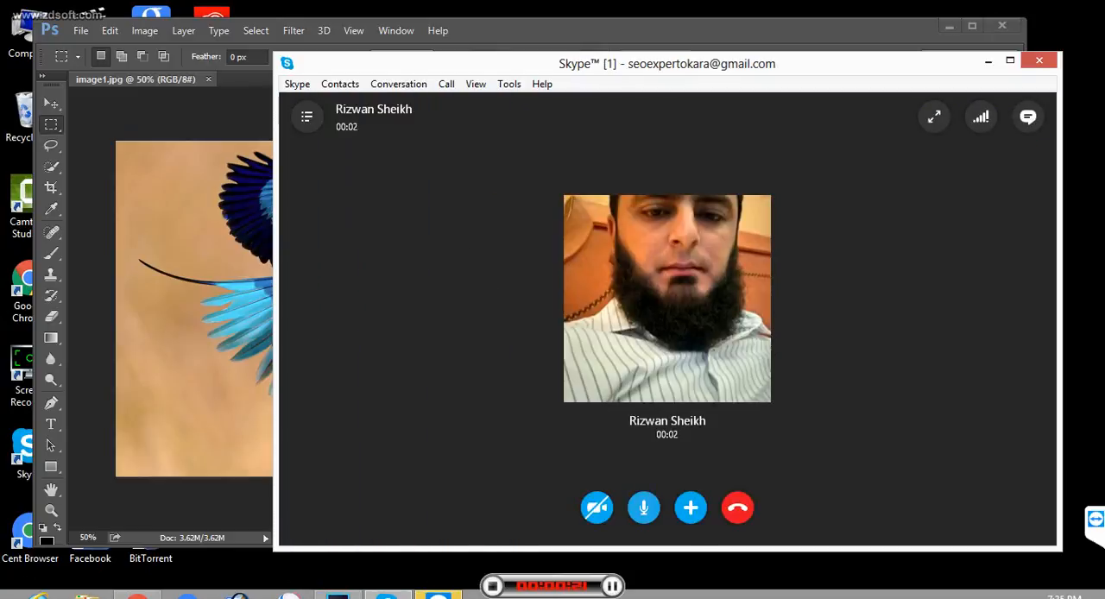
- Minimise the Skype call window and crop the bird image to about 5.9 by 4.8 in around its head and body
click(989, 61)
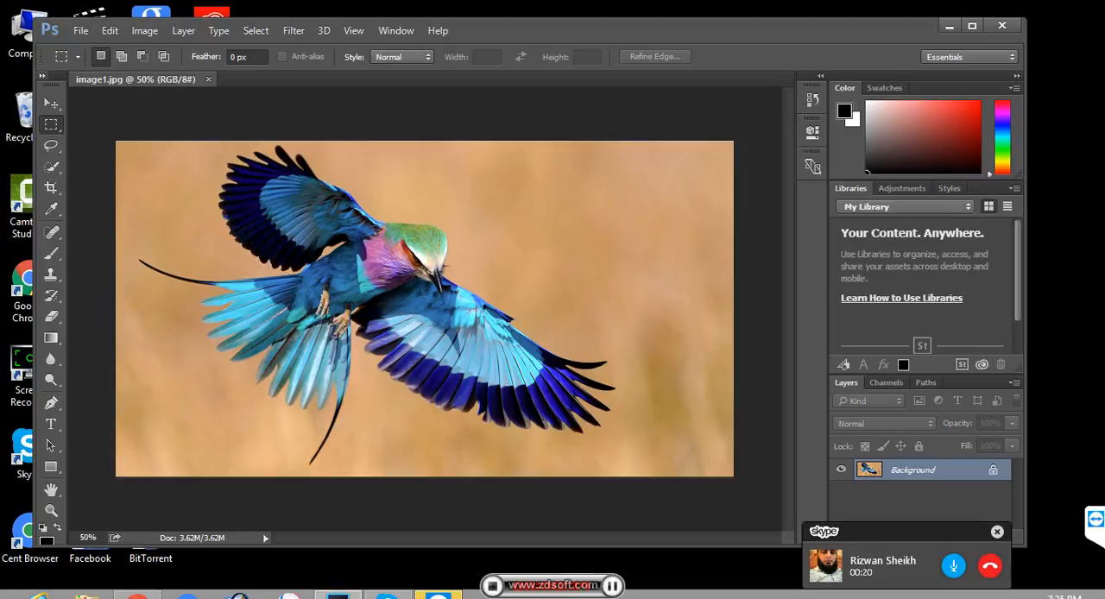
click(41, 76)
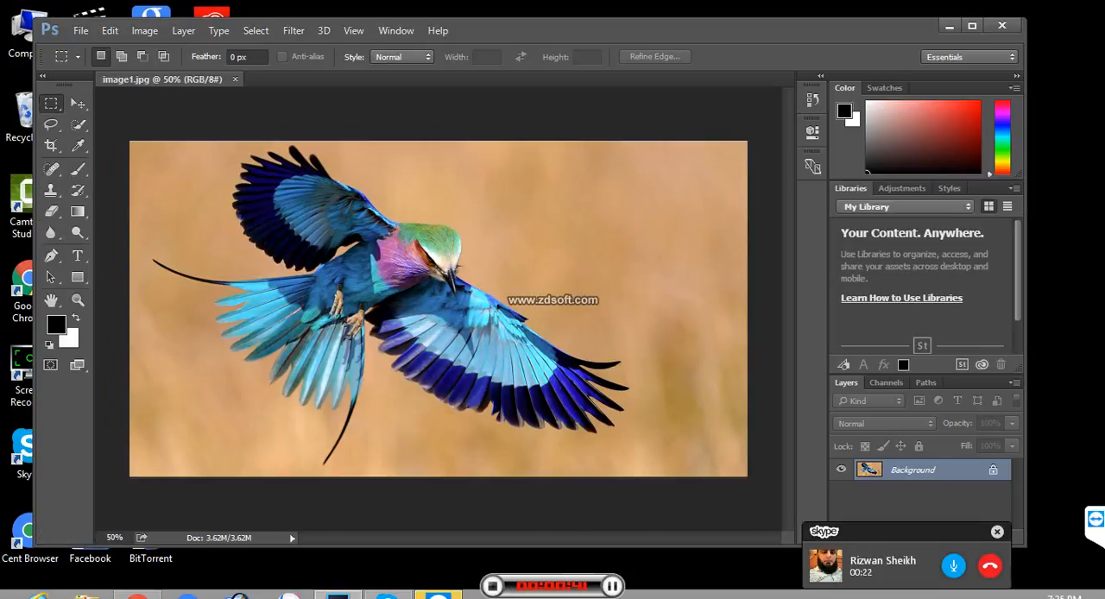
click(51, 145)
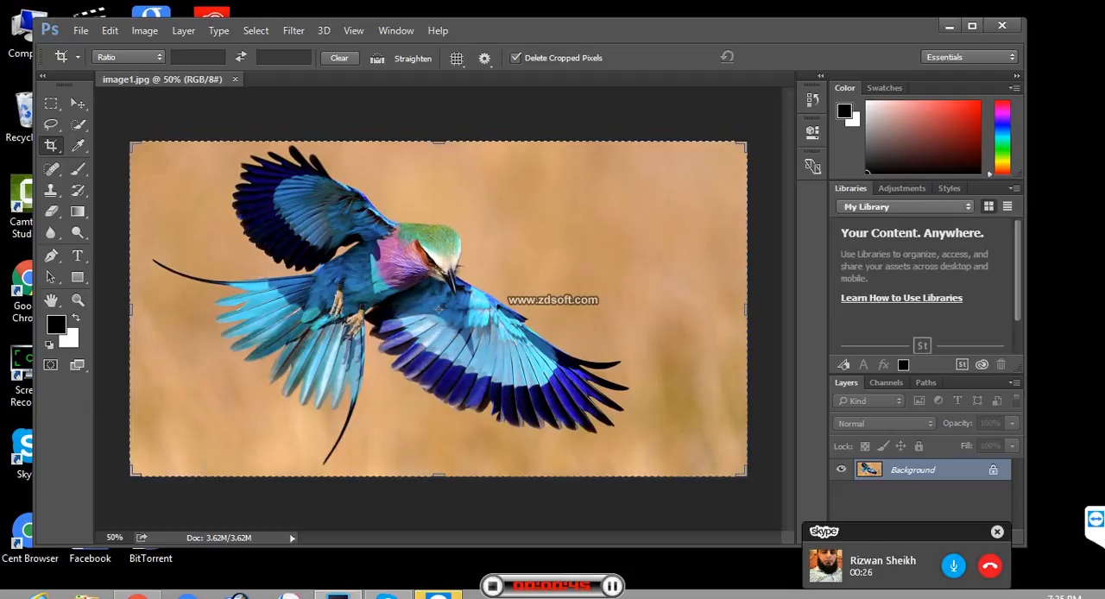
drag(319, 206, 490, 346)
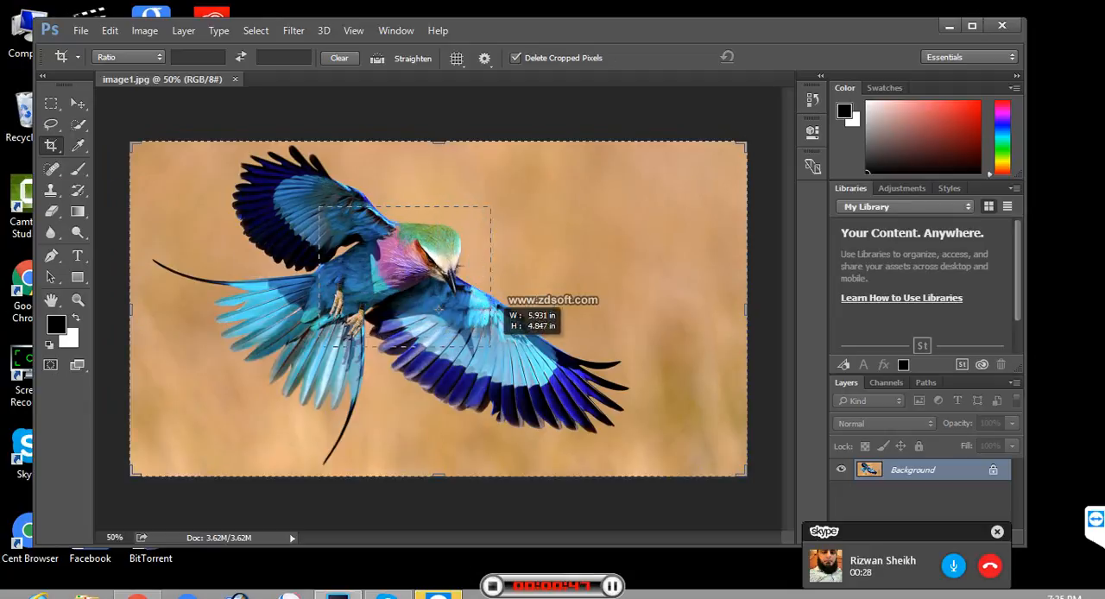
drag(439, 308, 438, 309)
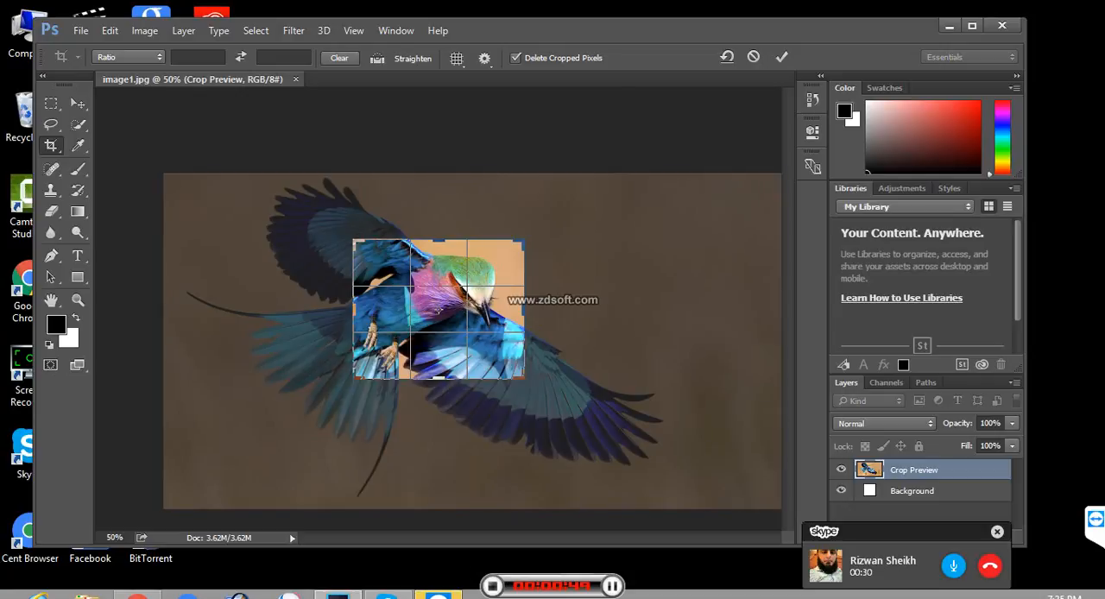
key(Return)
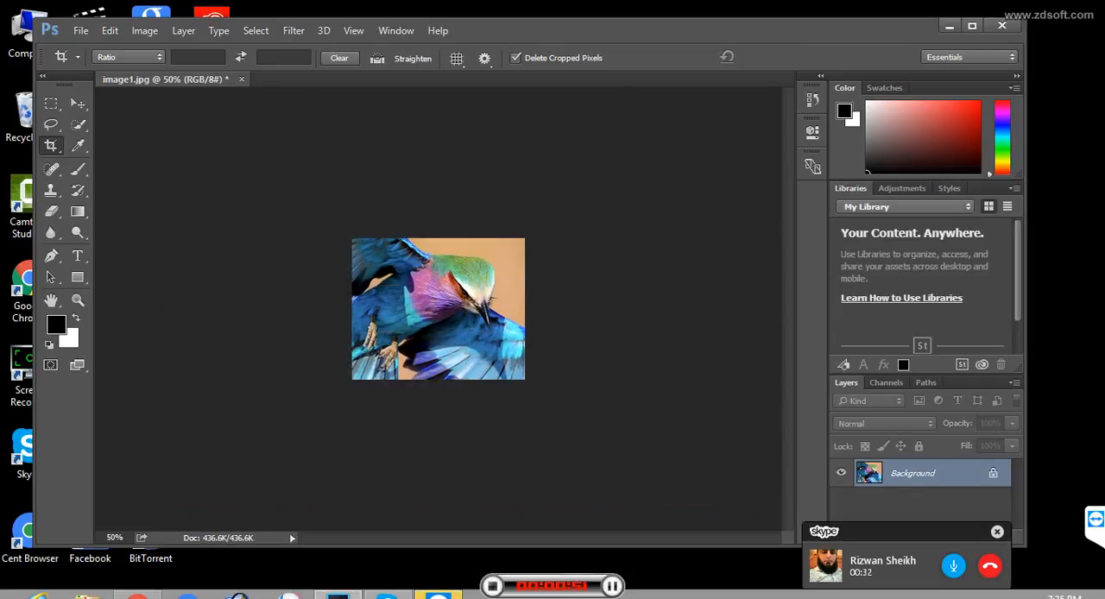
- Define the cropped bird image as a pattern named 123
click(109, 30)
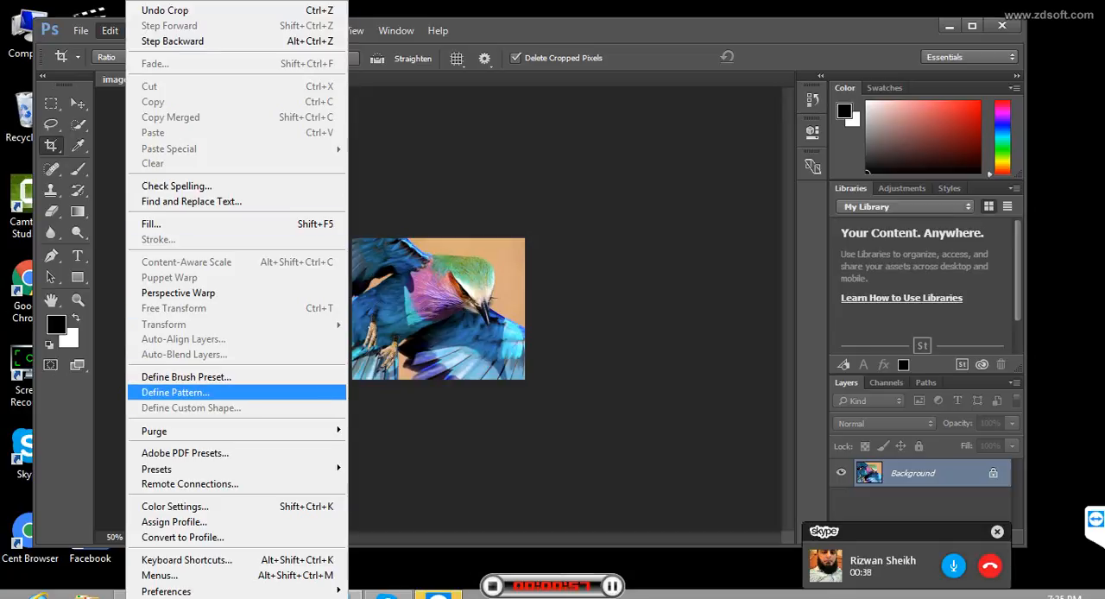
click(175, 393)
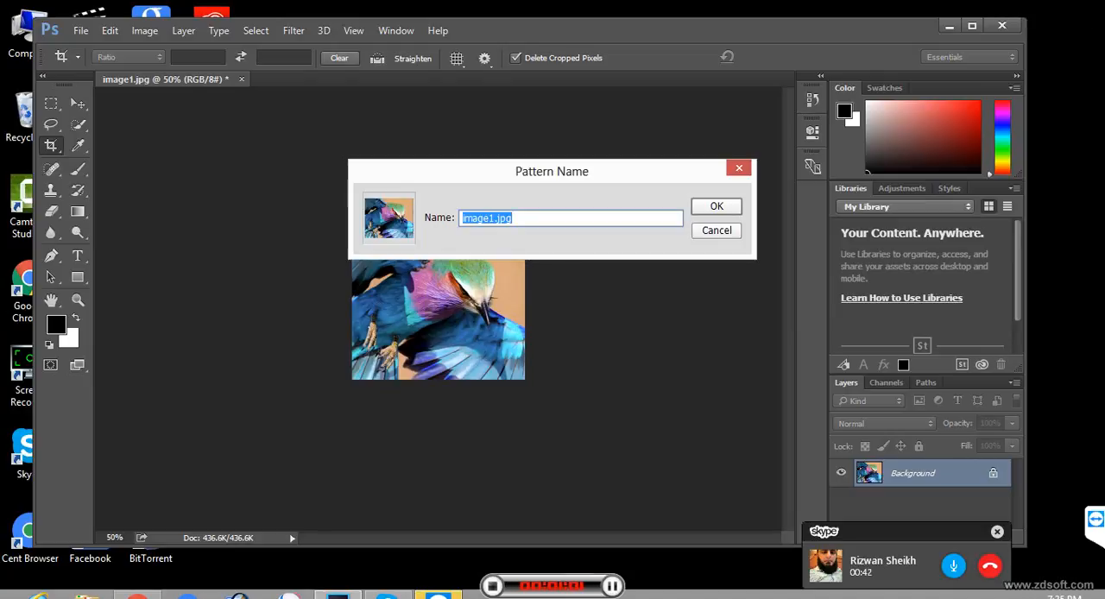
text(123)
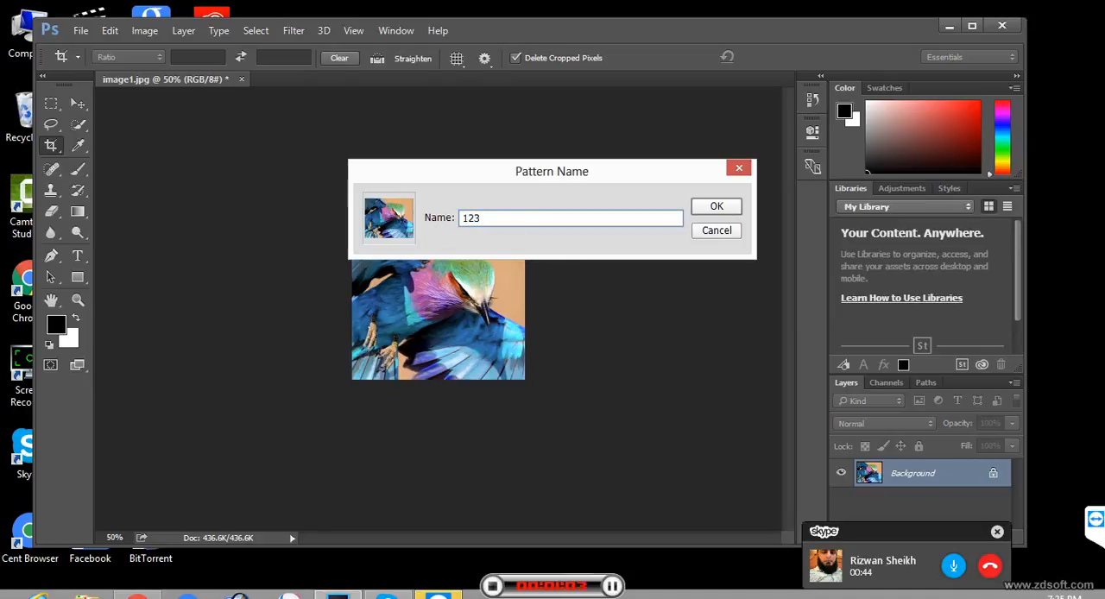
key(Return)
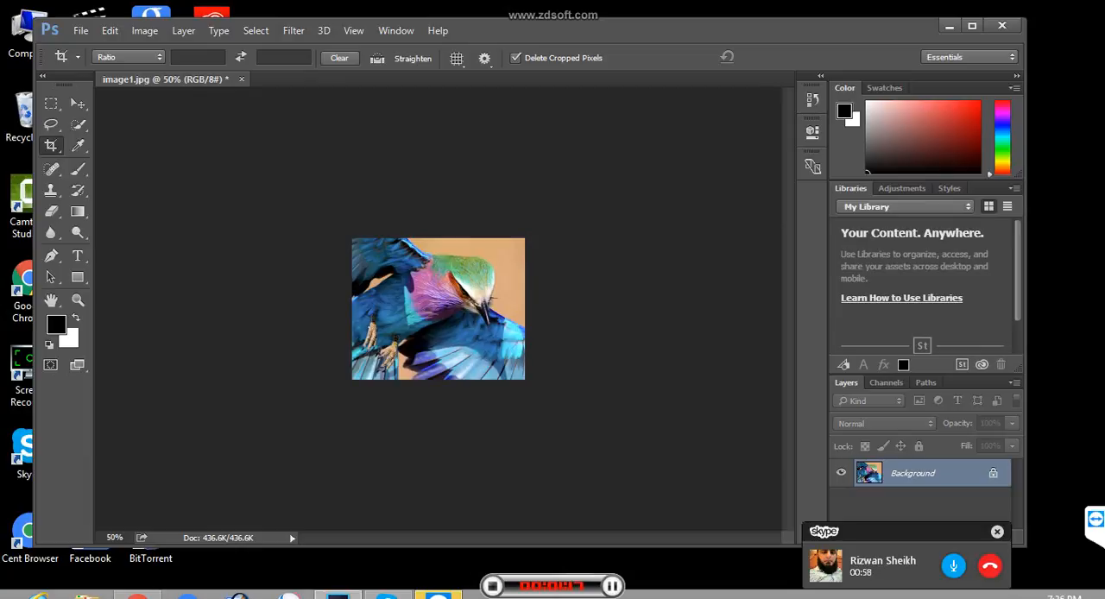
- Undo the crop and close image1.jpg
key(ctrl+z)
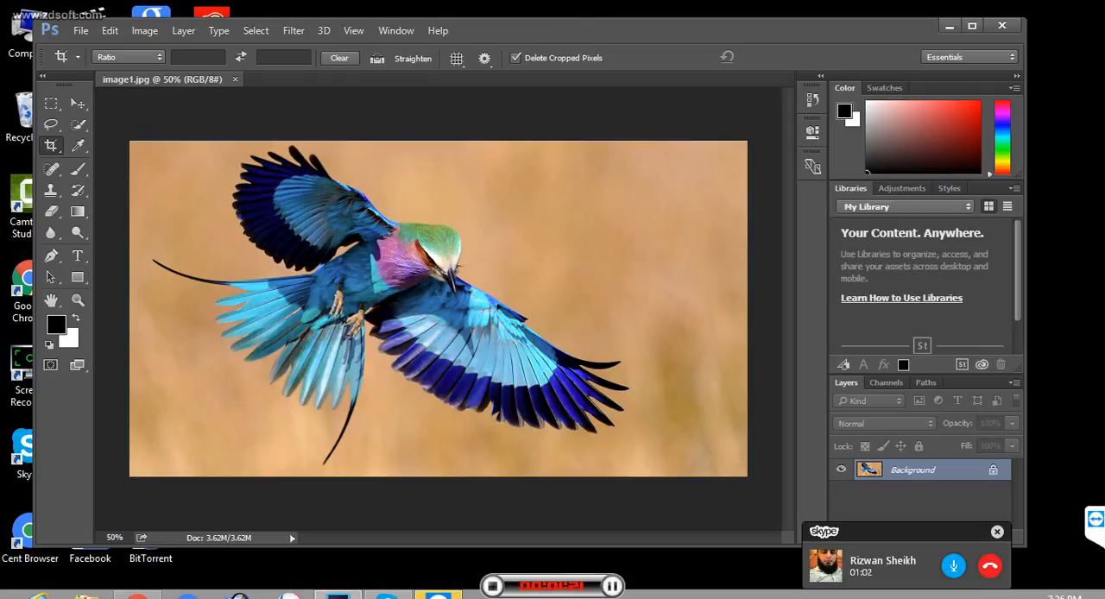
key(ctrl+w)
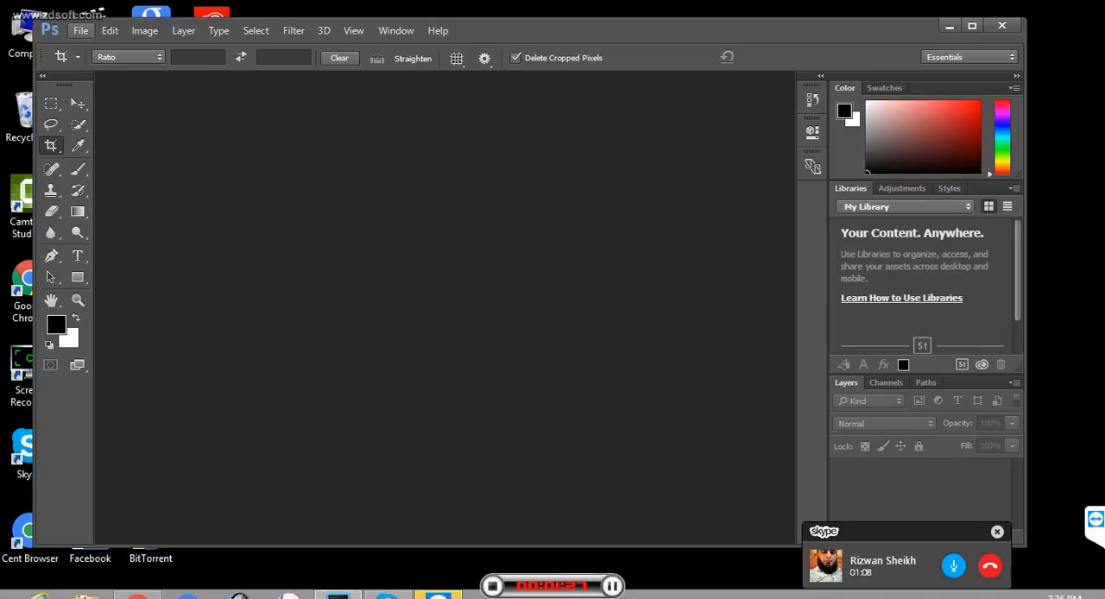
- Create a new document 1500 pixels wide and 700 pixels high at 300 pixels/inch with a white background
click(80, 31)
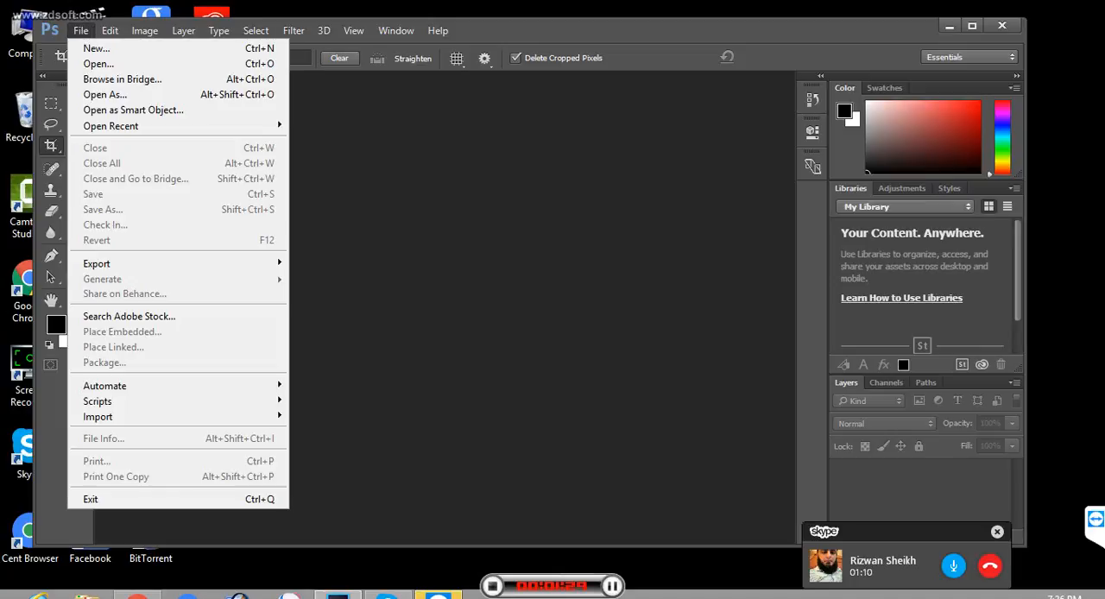
click(96, 48)
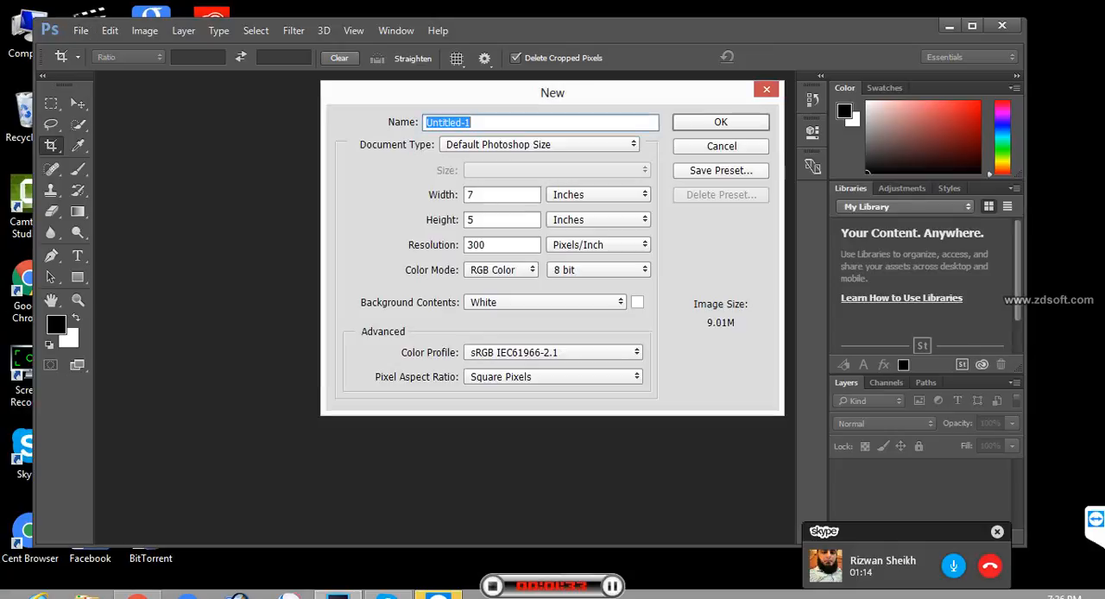
click(598, 195)
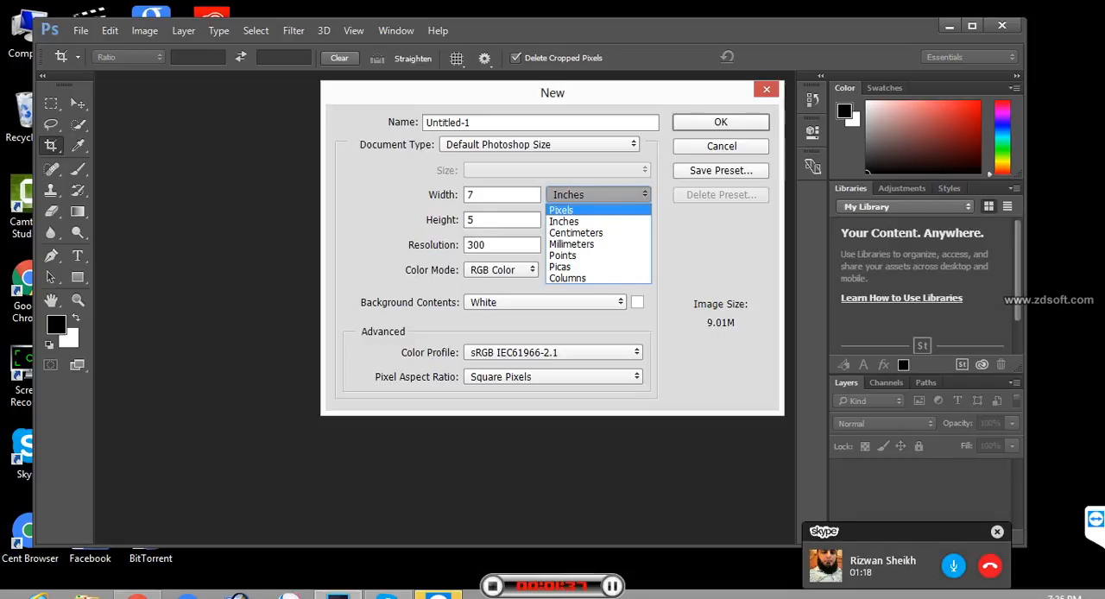
click(561, 210)
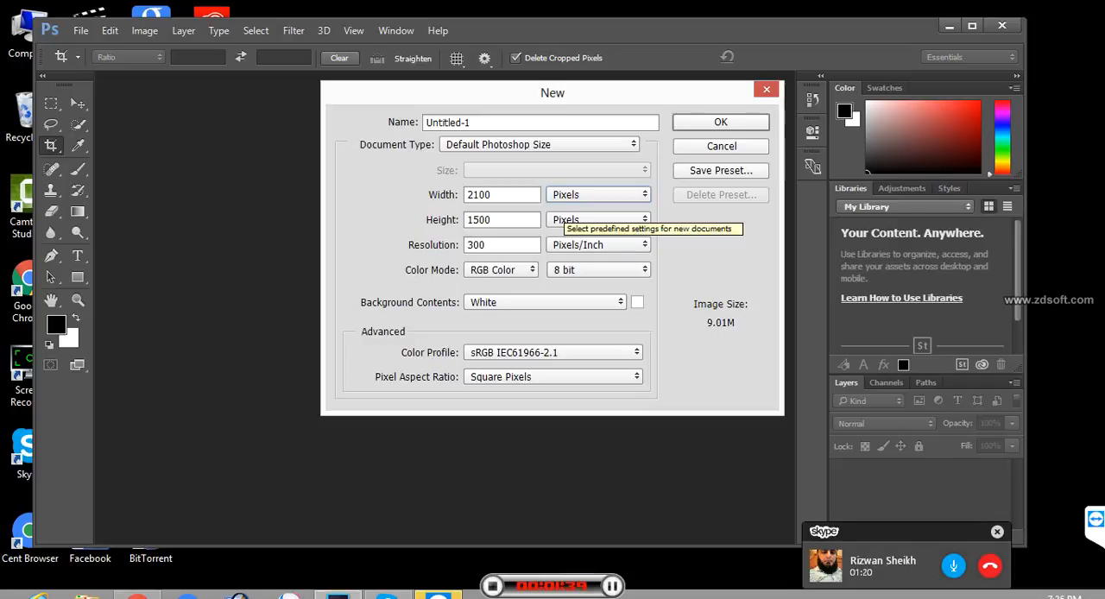
drag(495, 195, 465, 196)
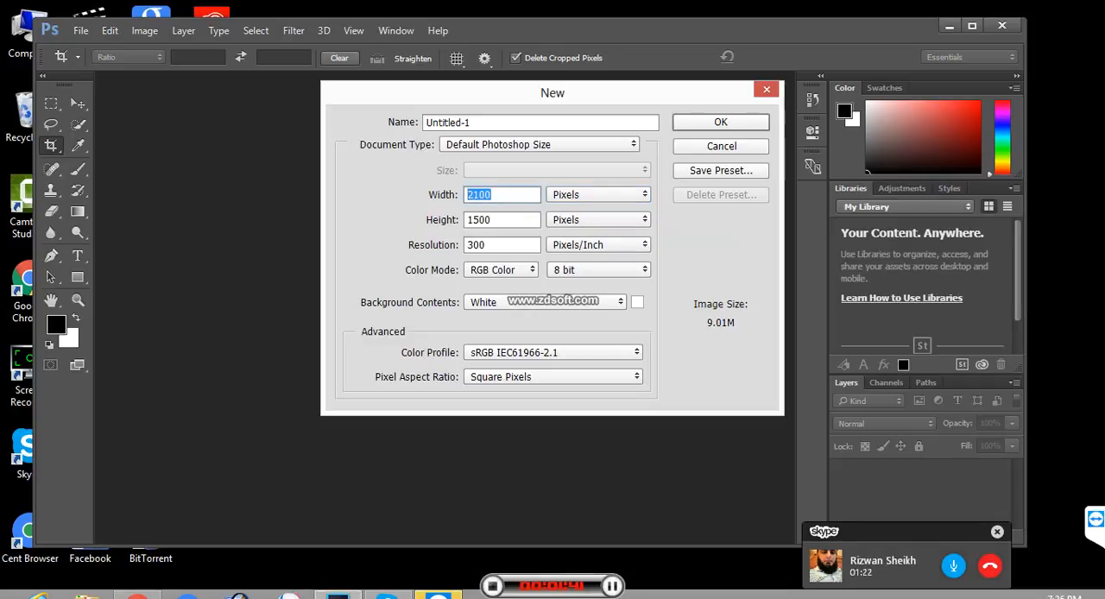
text(1500)
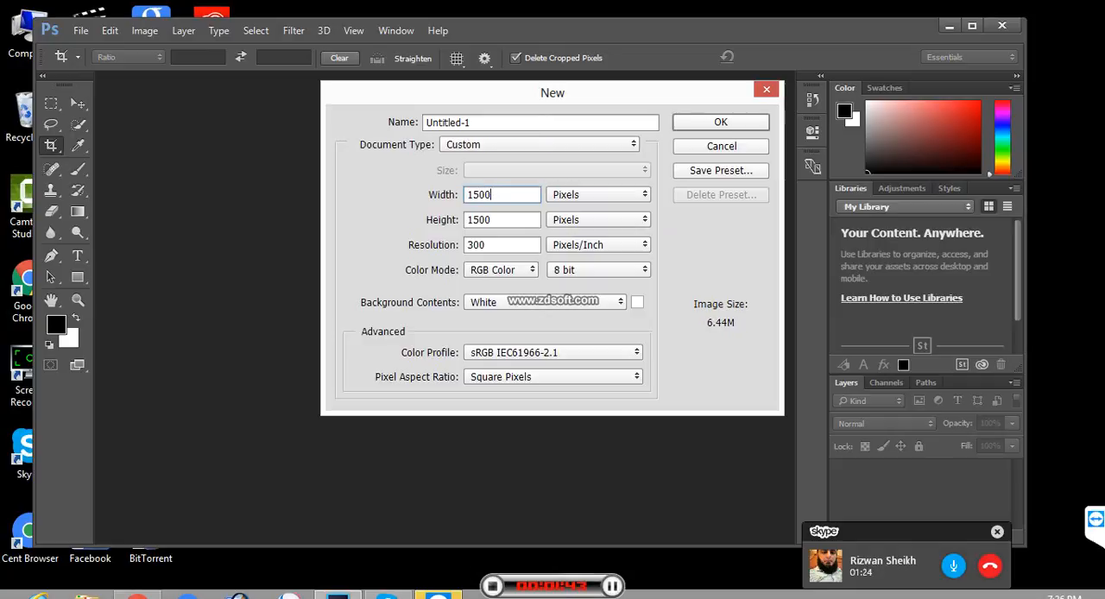
key(Tab)
text(700)
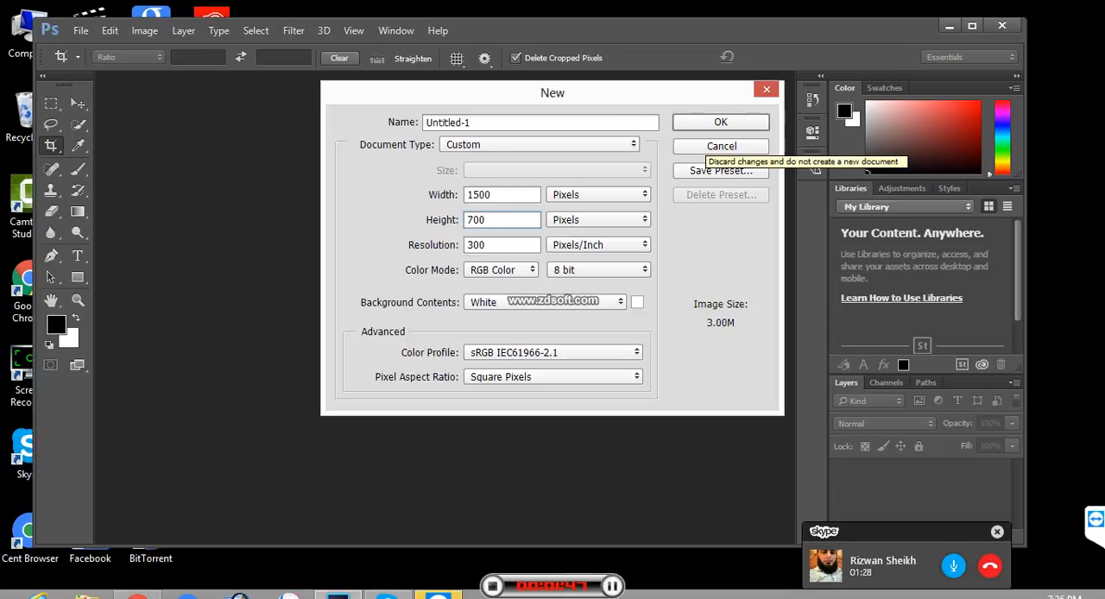
key(Return)
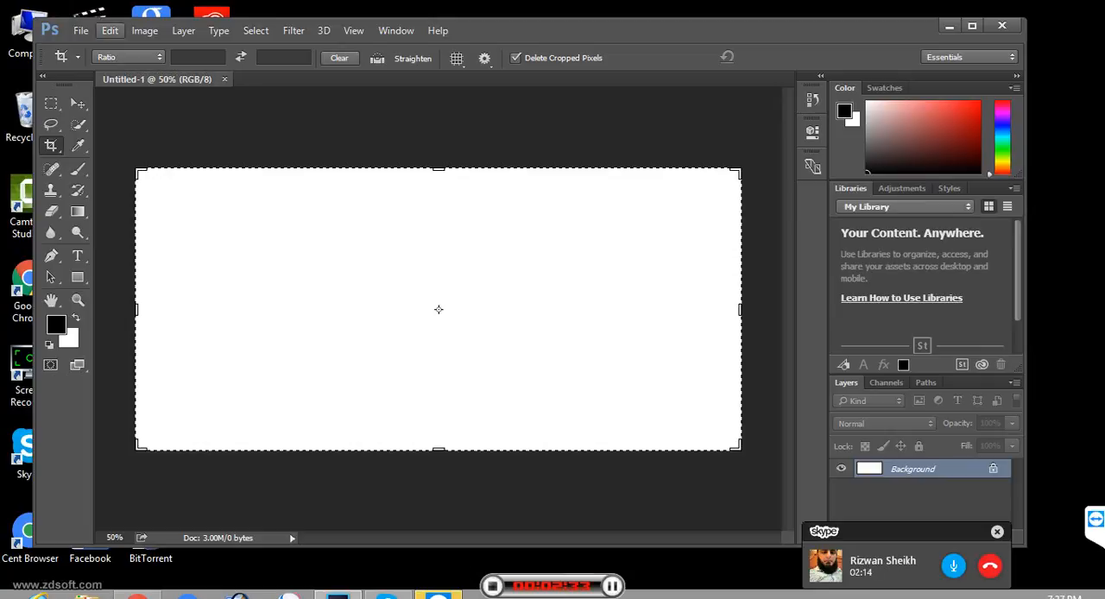
click(110, 30)
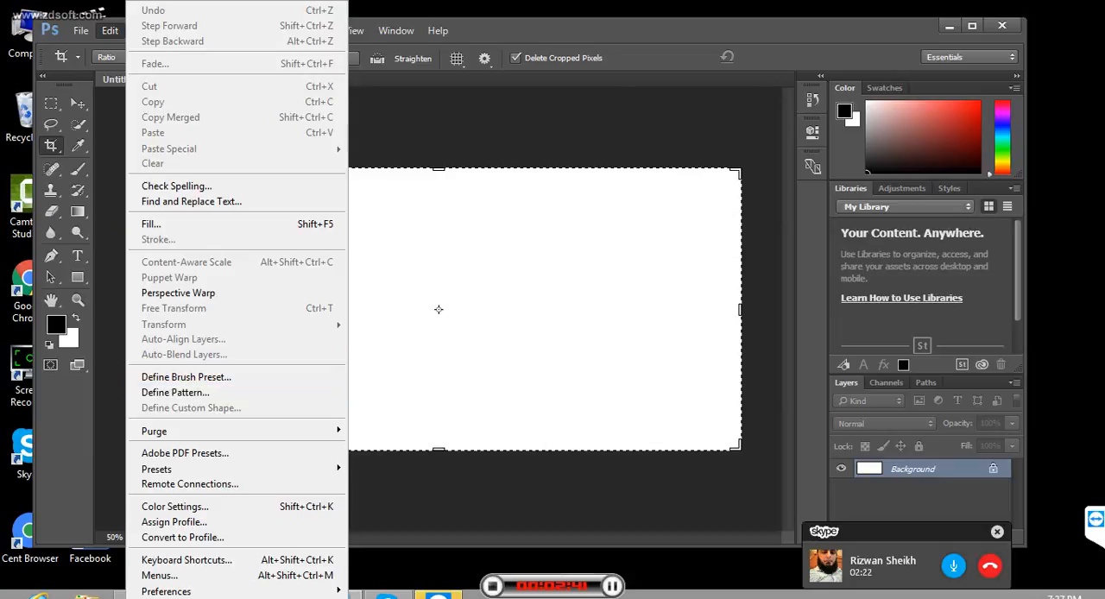
click(439, 309)
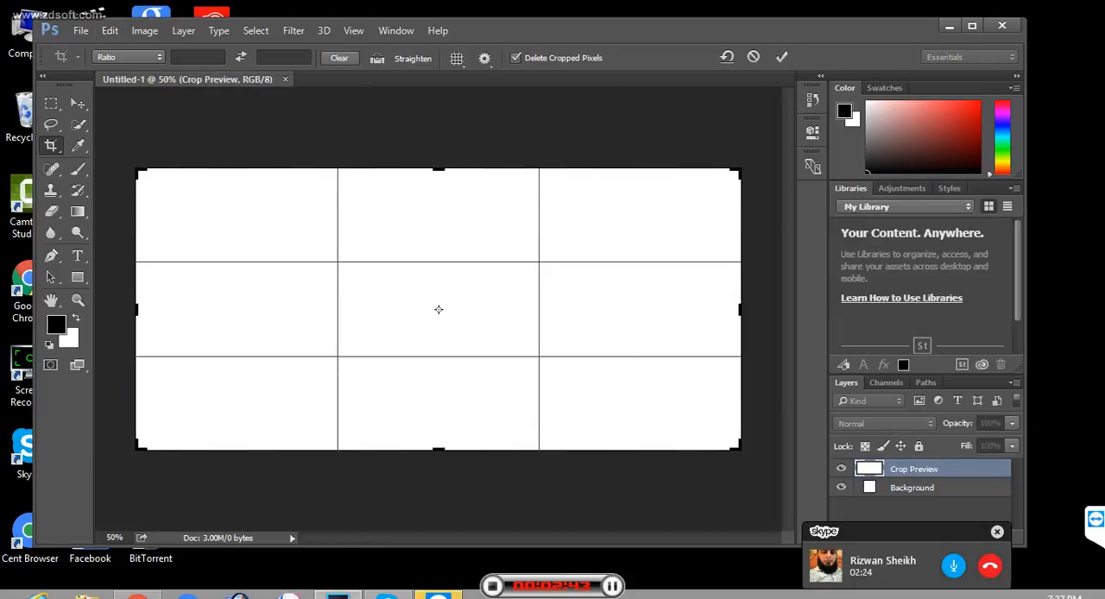
key(t)
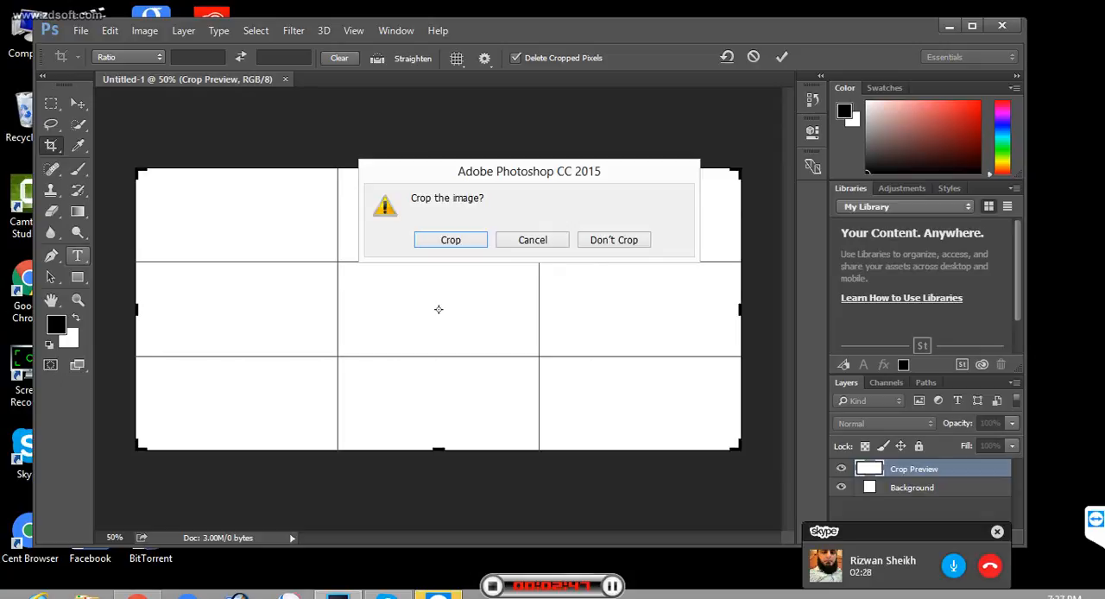
key(Return)
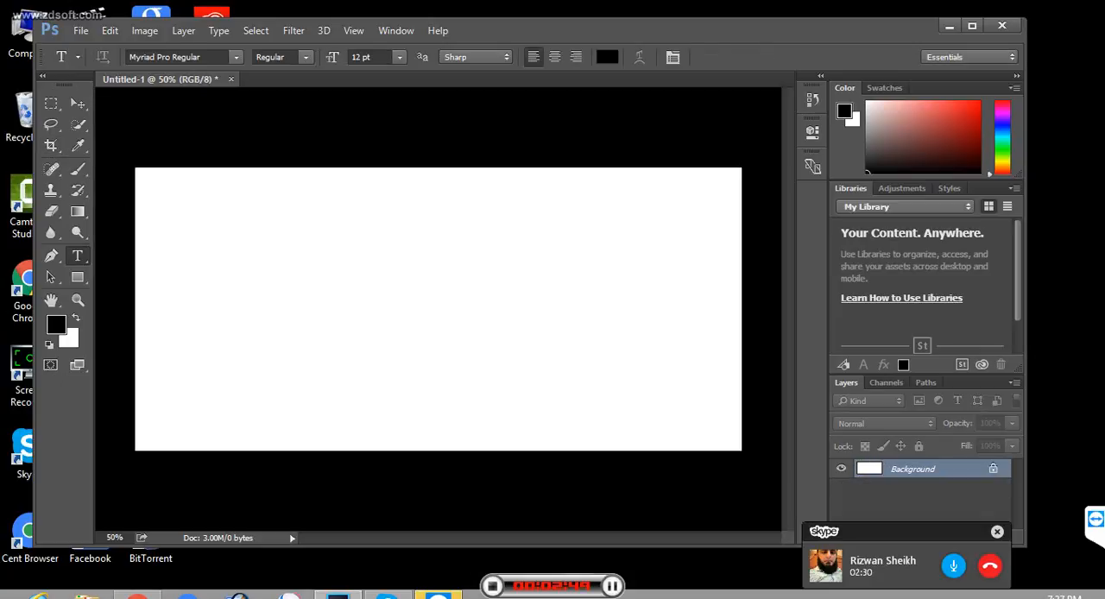
- Start a text mask on the blank canvas with the Horizontal Type Mask Tool
right_click(77, 256)
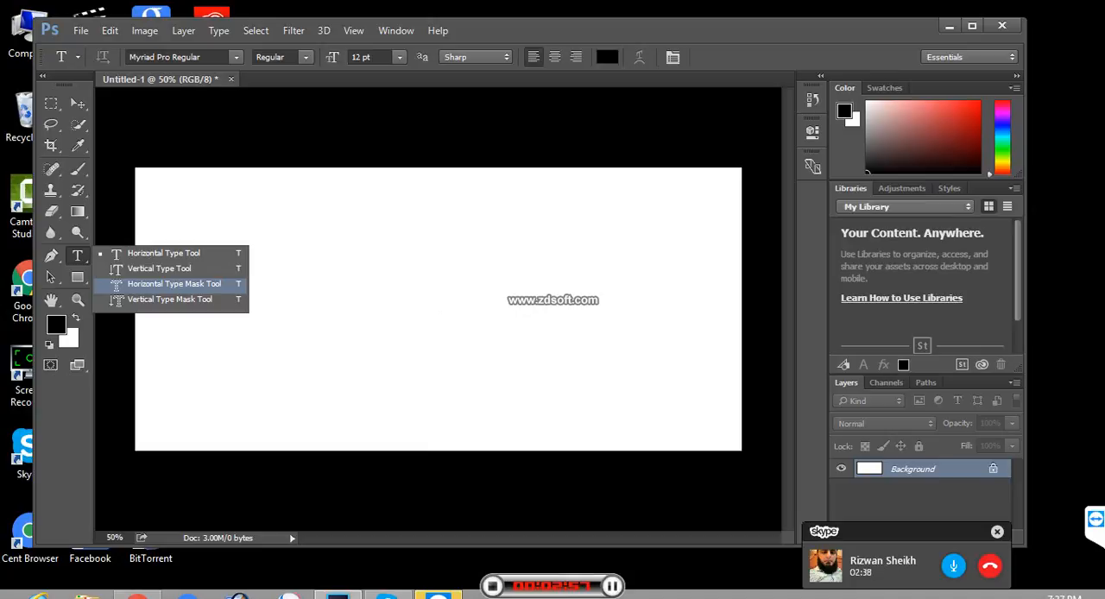
click(174, 283)
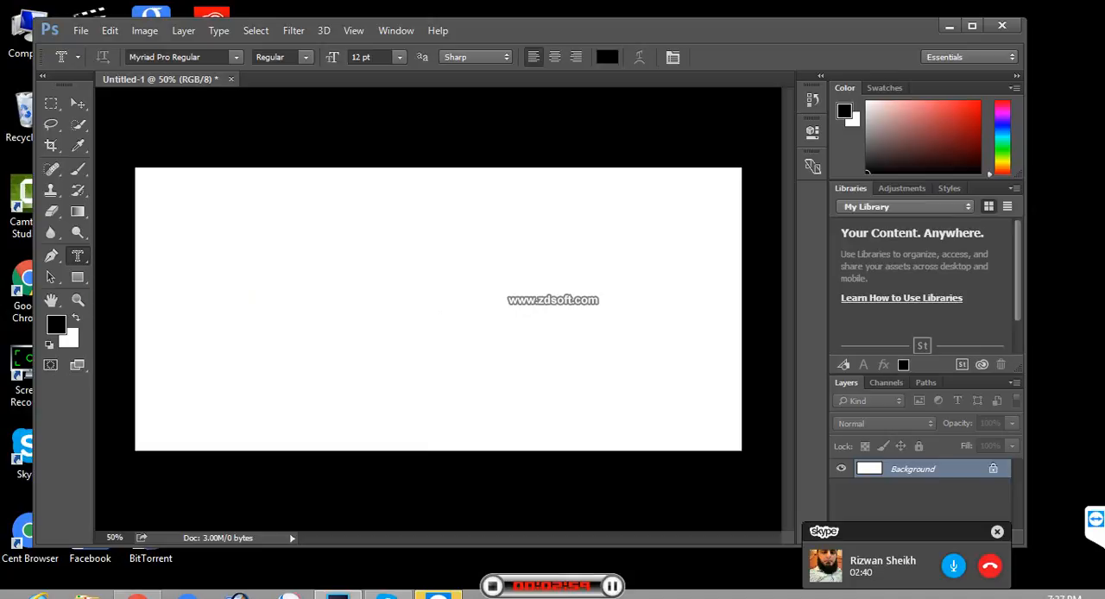
click(253, 298)
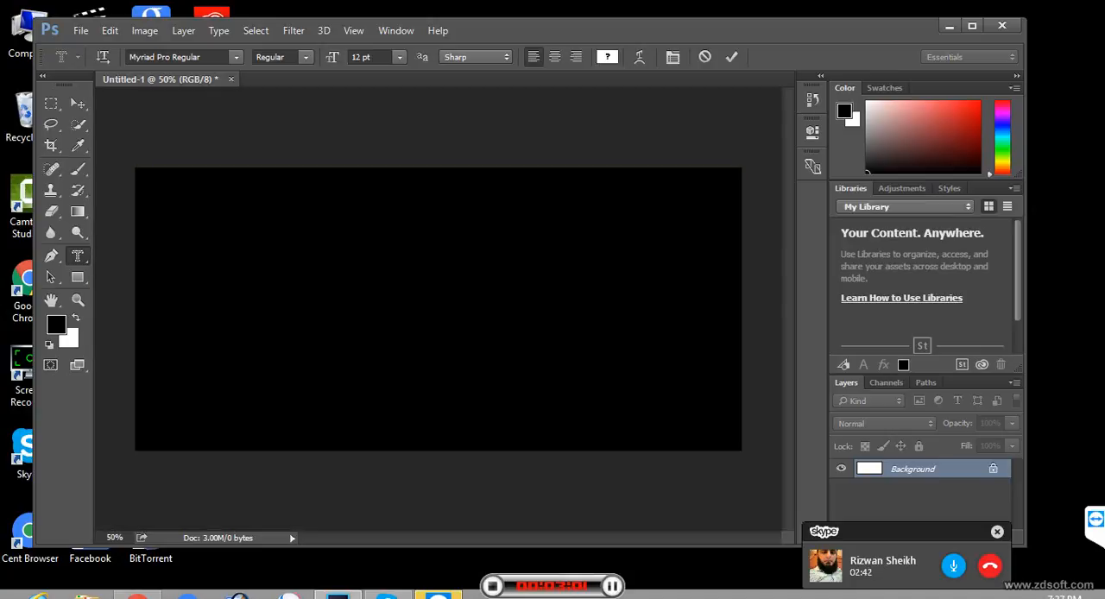
- Set the font size of the mask text to 150 pt
double_click(362, 57)
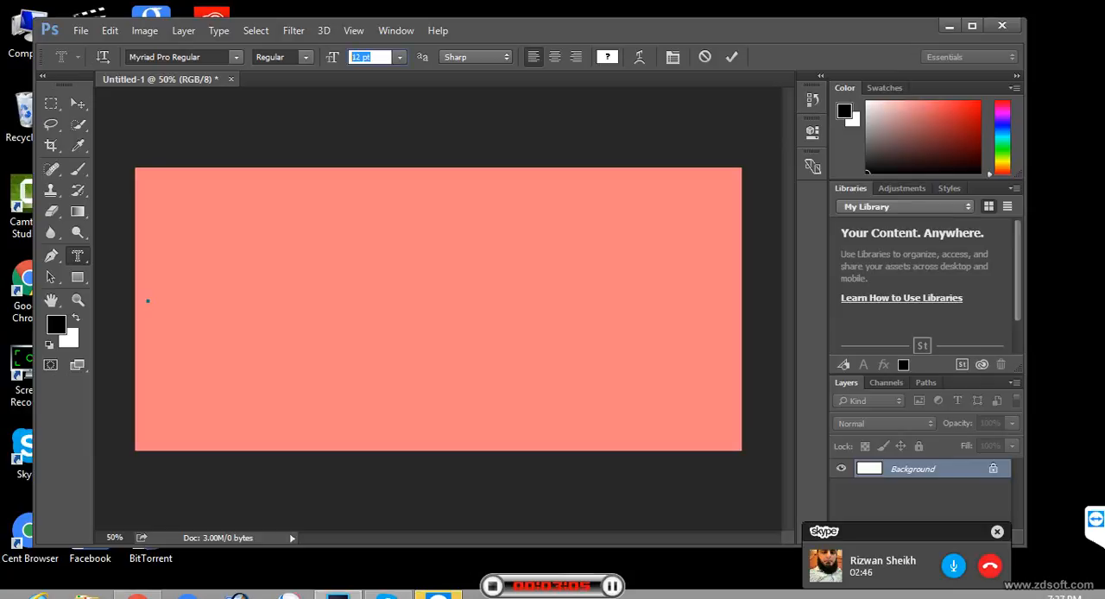
text(1296)
key(Return)
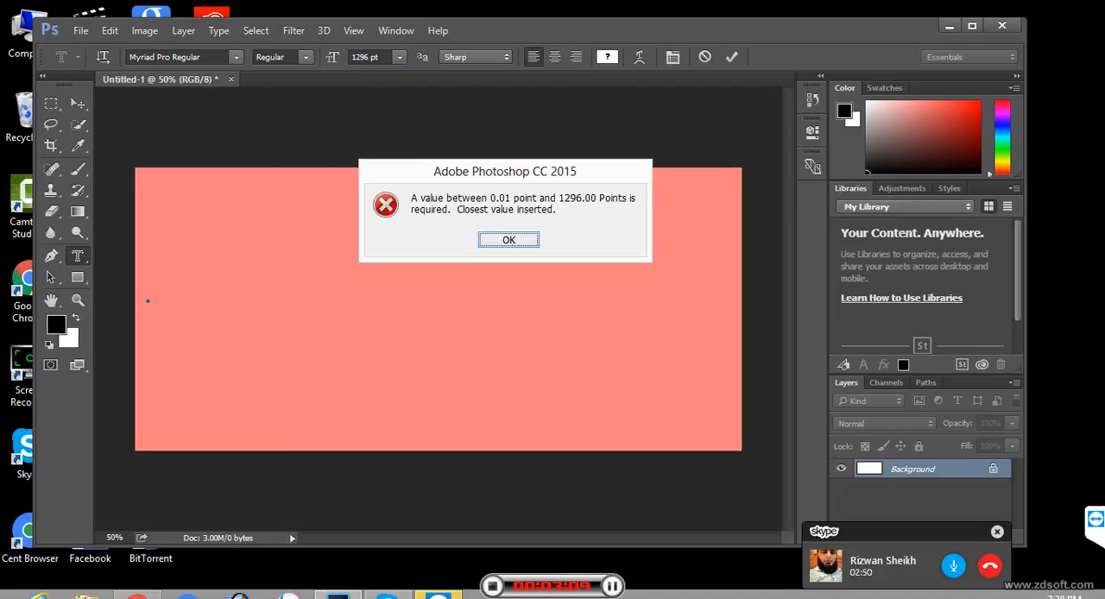
key(Return)
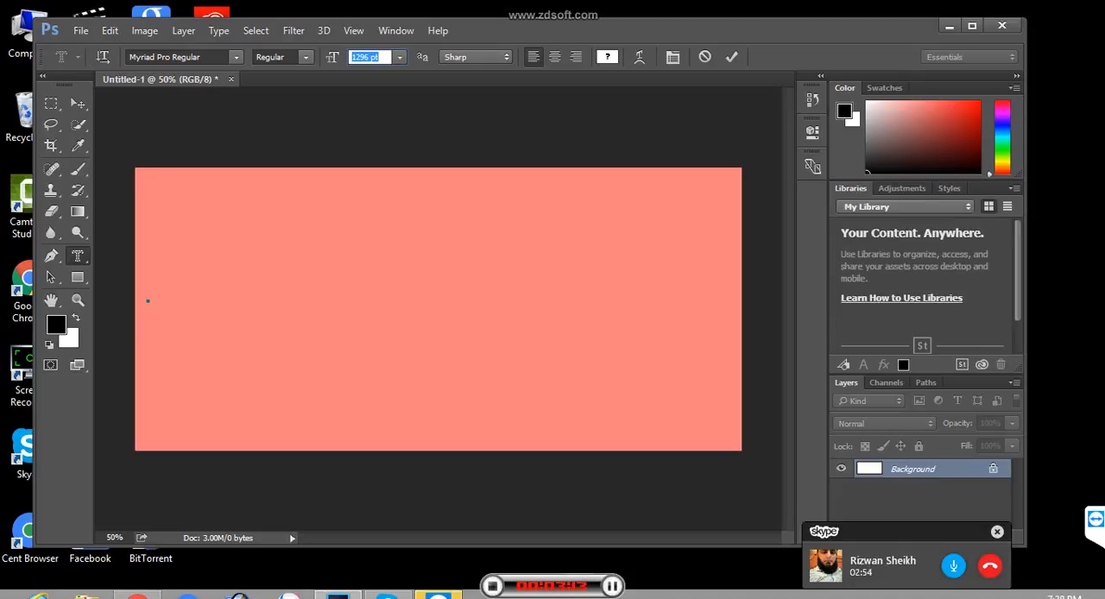
text(150)
key(Return)
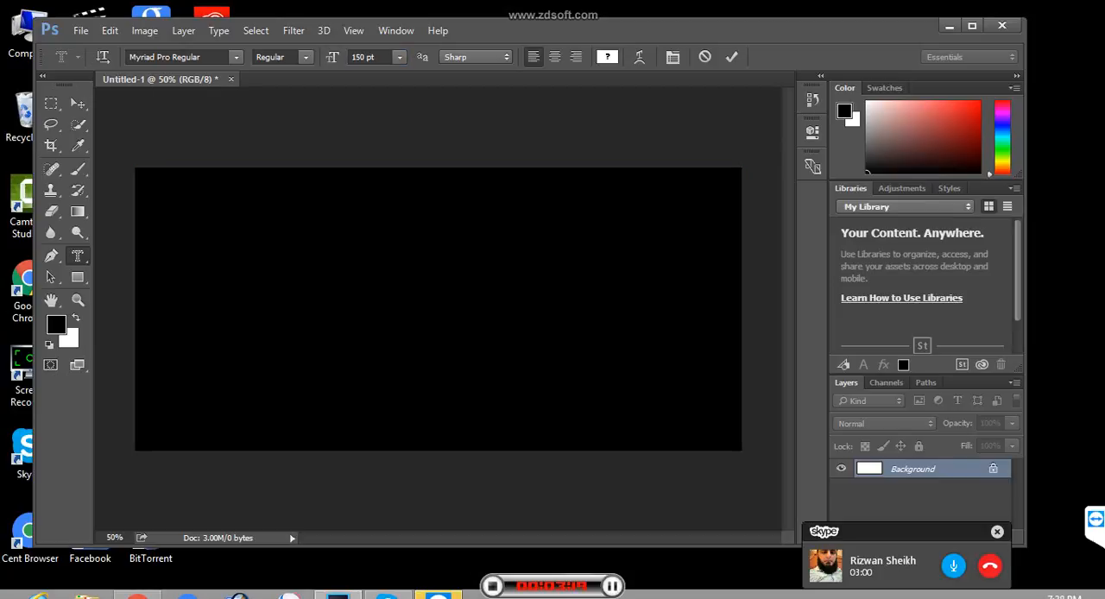
- Enter ABC as the mask text, starting near the canvas's left edge at mid-height
click(148, 301)
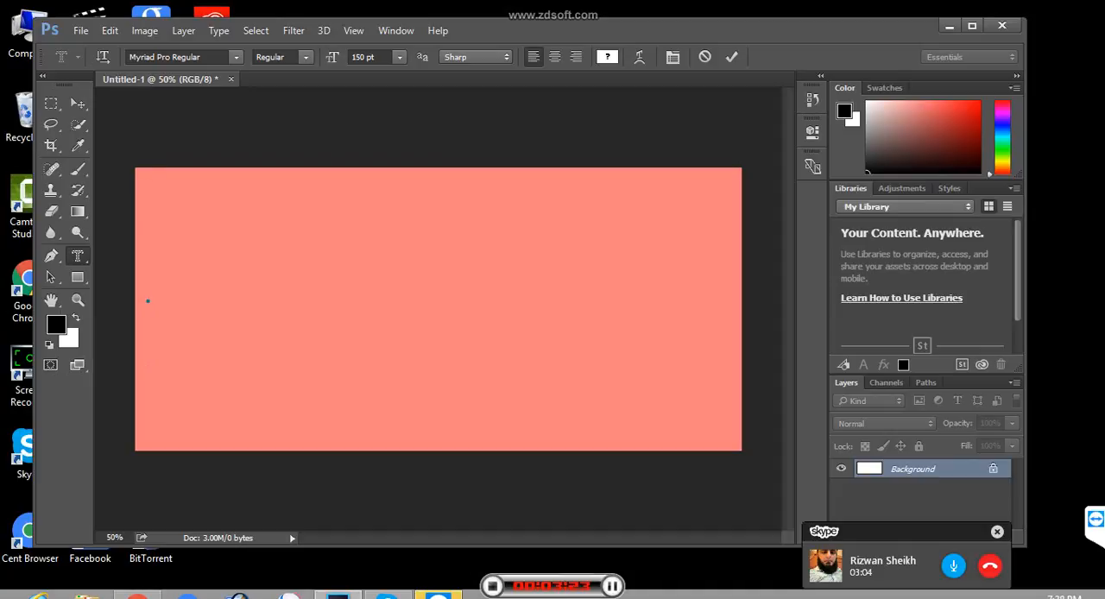
text(ABC)
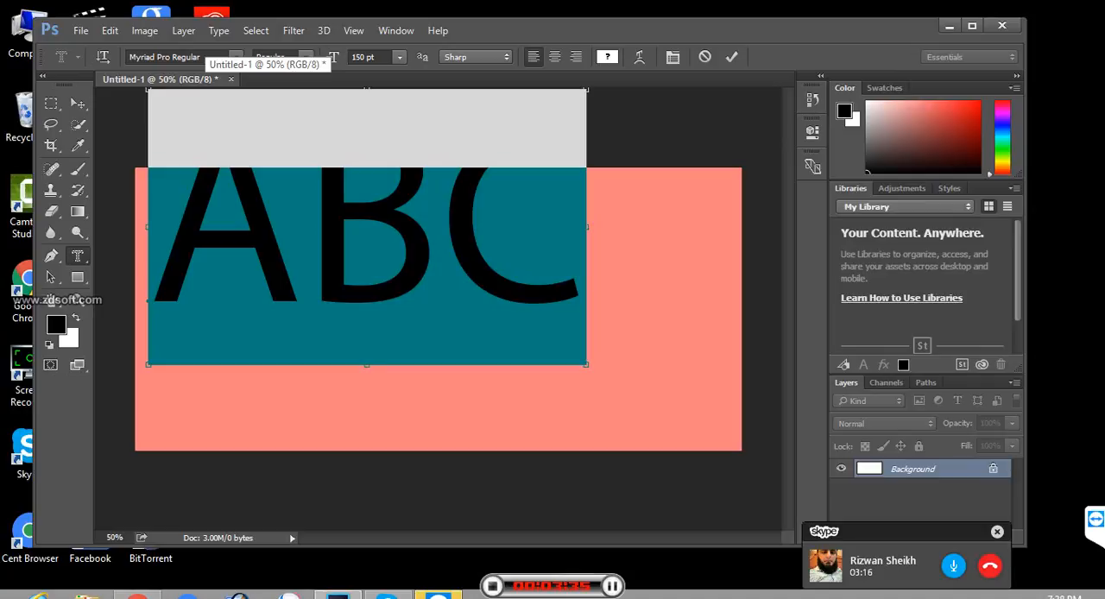
- Set the ABC mask text's font to Impact Regular and commit it as a selection, switching to the Rectangular Marquee Tool
click(177, 57)
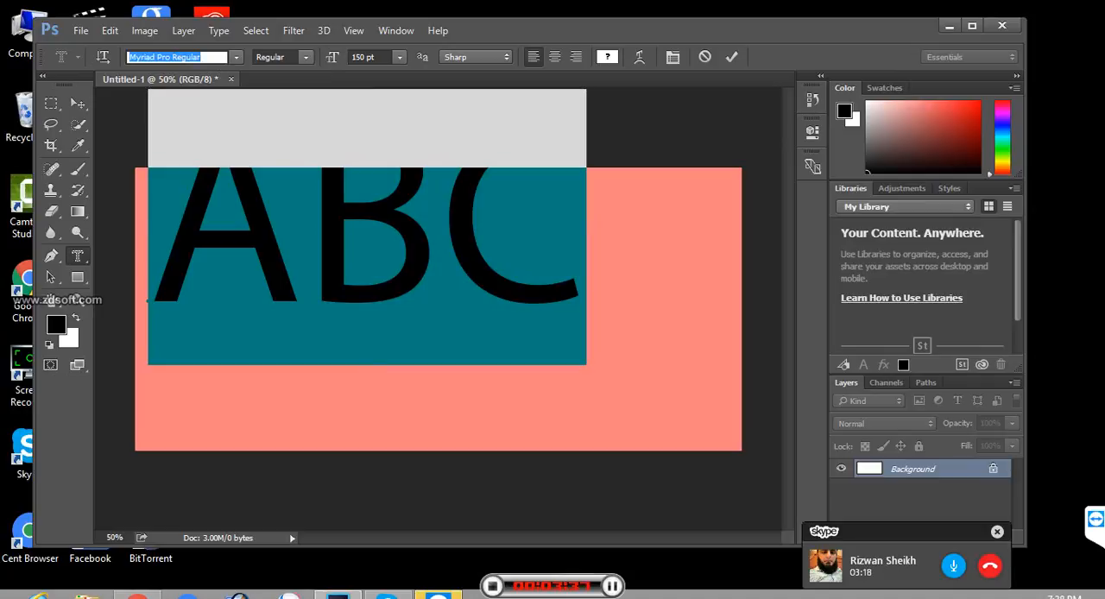
text(imp)
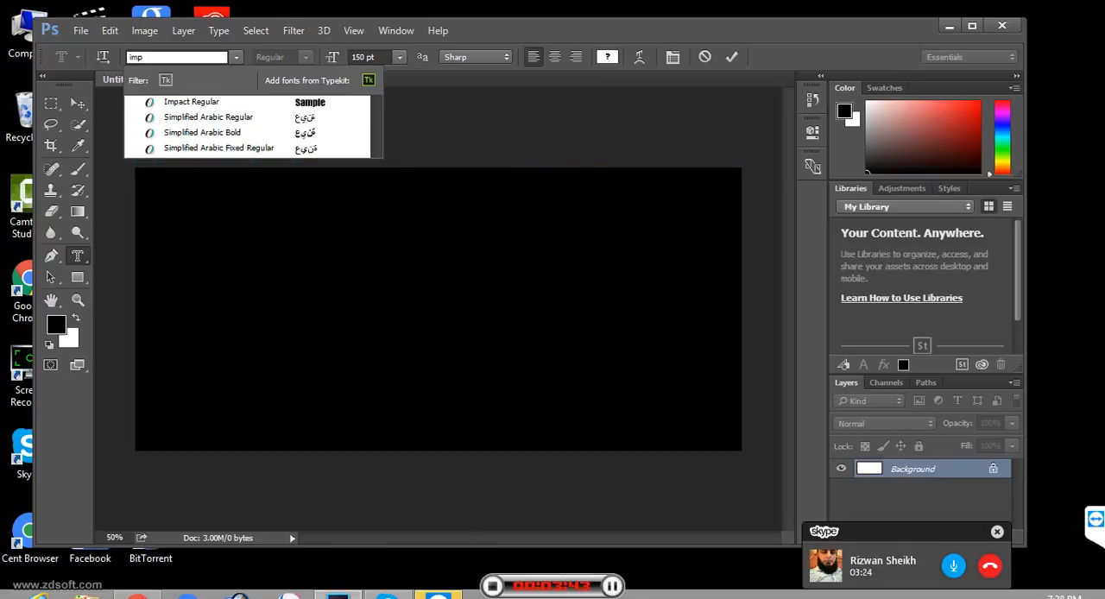
key(Return)
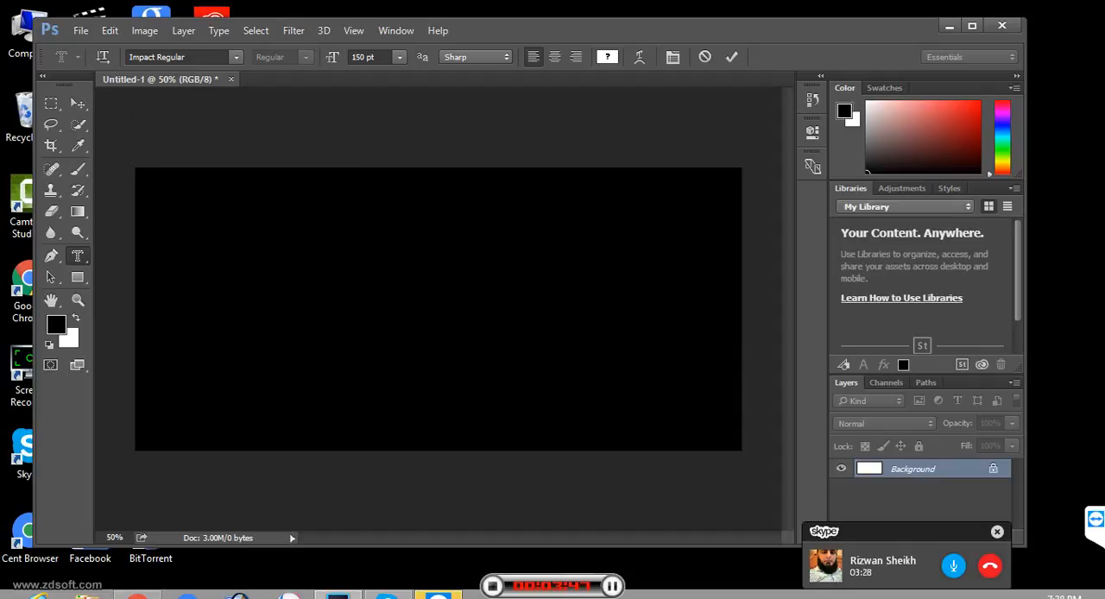
click(51, 104)
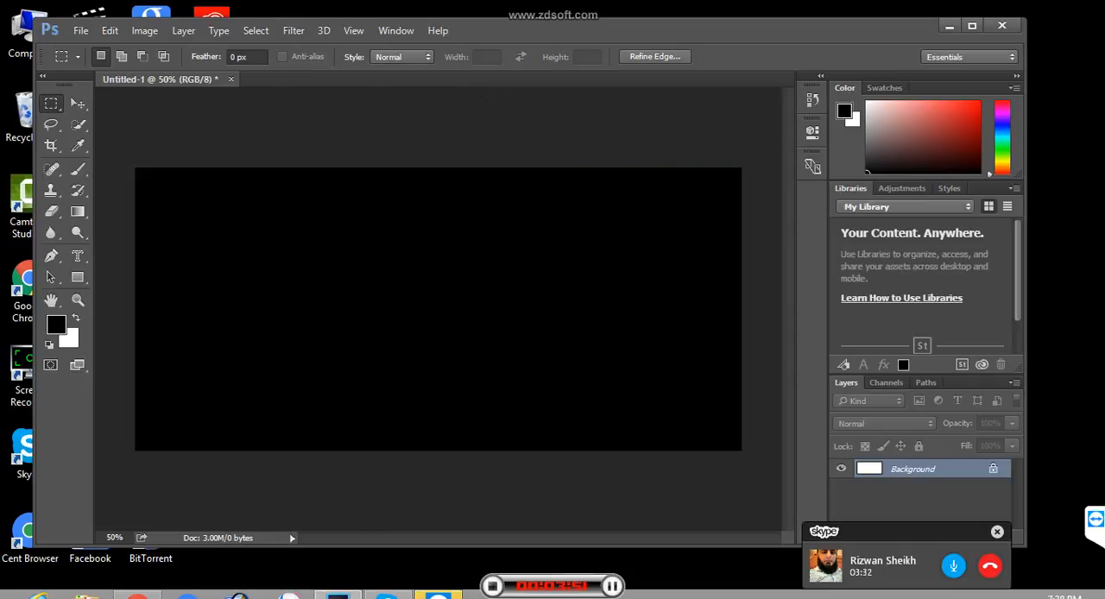
- Nudge the ABC selection to the right, away from the canvas's left edge
key(Right)
key(Right)
key(Right)
key(Right)
key(Right)
key(Right)
key(Right)
key(Right)
key(Right)
key(Right)
key(Right)
key(Right)
key(Right)
key(Right)
key(Right)
key(Right)
key(Right)
key(Right)
key(Right)
key(Right)
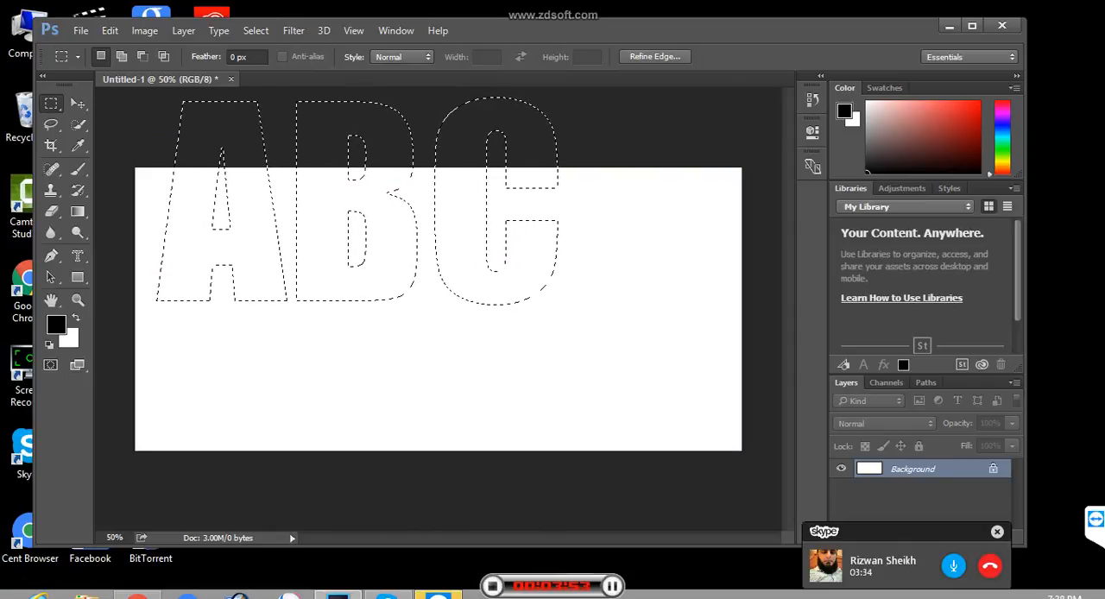
key(Right)
key(Right)
key(Right)
key(Right)
key(Right)
key(Right)
key(Right)
key(Right)
key(Right)
key(Right)
key(Right)
key(Right)
key(Right)
key(Right)
key(Right)
key(Right)
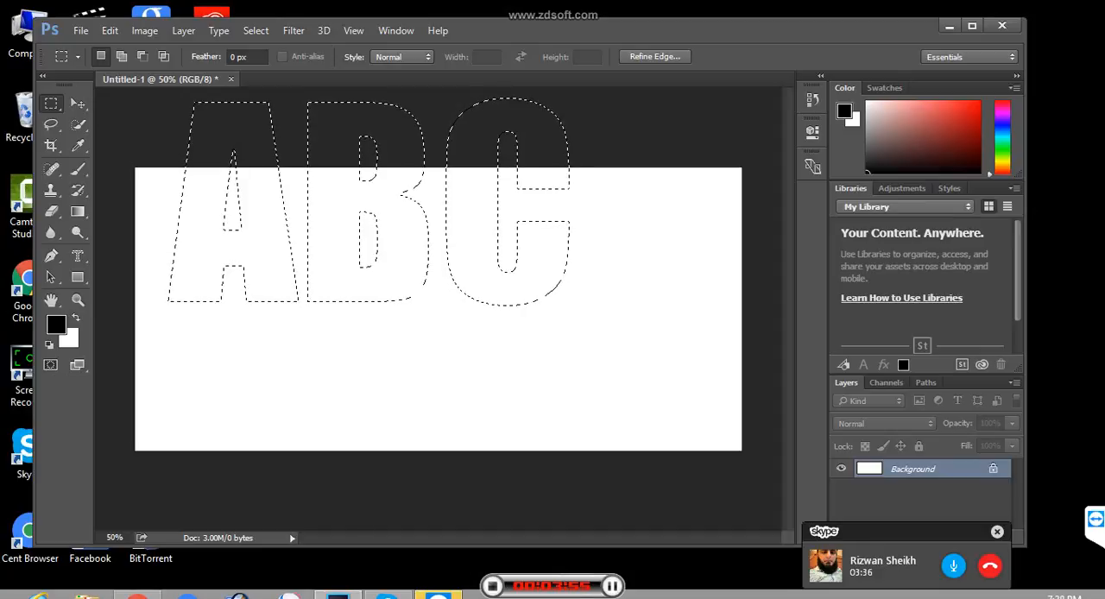
key(Right)
key(Right)
key(Right)
key(Right)
key(Right)
key(Right)
key(Right)
key(Right)
key(Right)
key(Right)
key(Right)
key(Right)
key(Right)
key(Right)
key(Right)
key(Right)
key(Right)
key(Right)
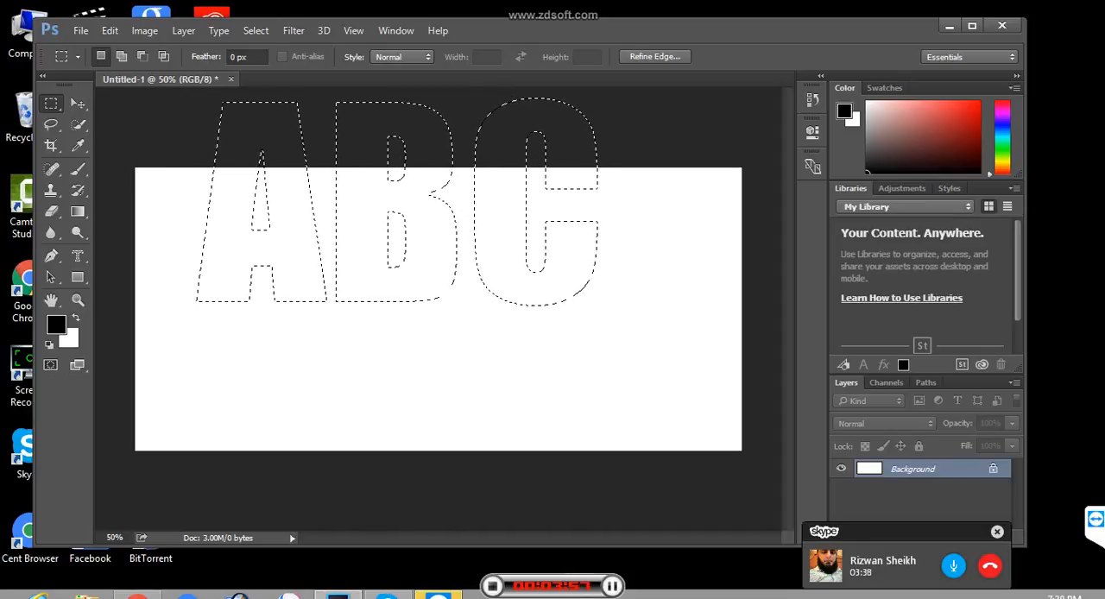
- Move the ABC selection down so all three letters lie inside the canvas, vertically centred
key(Down)
key(Down)
key(Down)
key(Down)
key(Down)
key(Down)
key(Down)
key(Down)
key(Down)
key(Down)
key(Down)
key(Down)
key(Down)
key(Down)
key(Down)
key(Down)
key(Down)
key(Down)
key(Down)
key(Down)
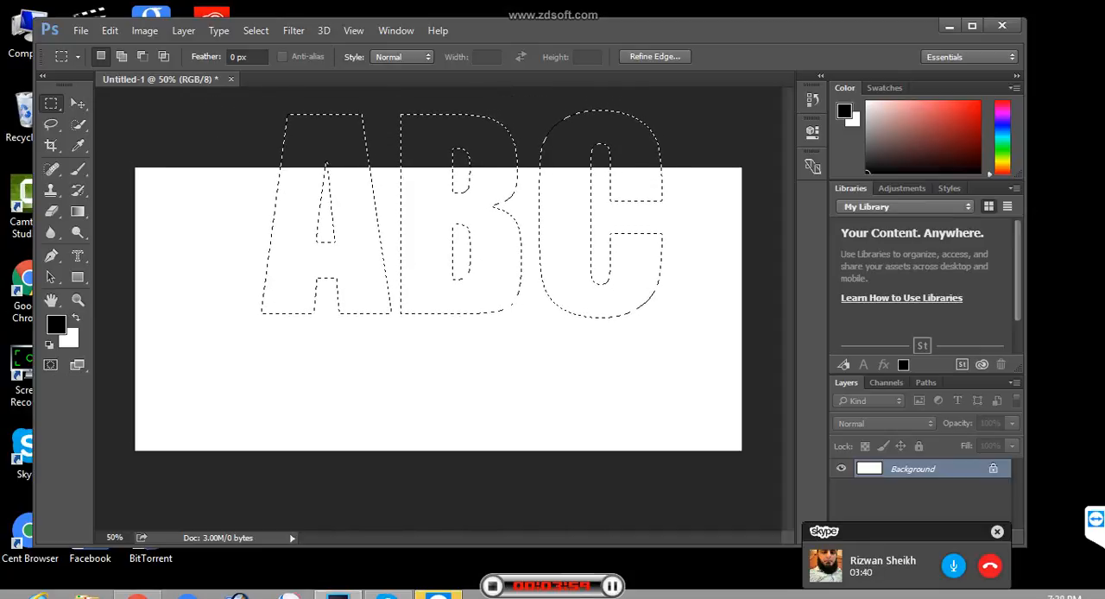
key(Down)
key(Down)
key(Down)
key(Down)
key(Down)
key(Down)
key(Down)
key(Down)
key(Down)
key(Down)
key(Down)
key(Down)
key(Down)
key(Down)
key(Down)
key(Down)
key(Down)
key(Down)
key(Down)
key(Down)
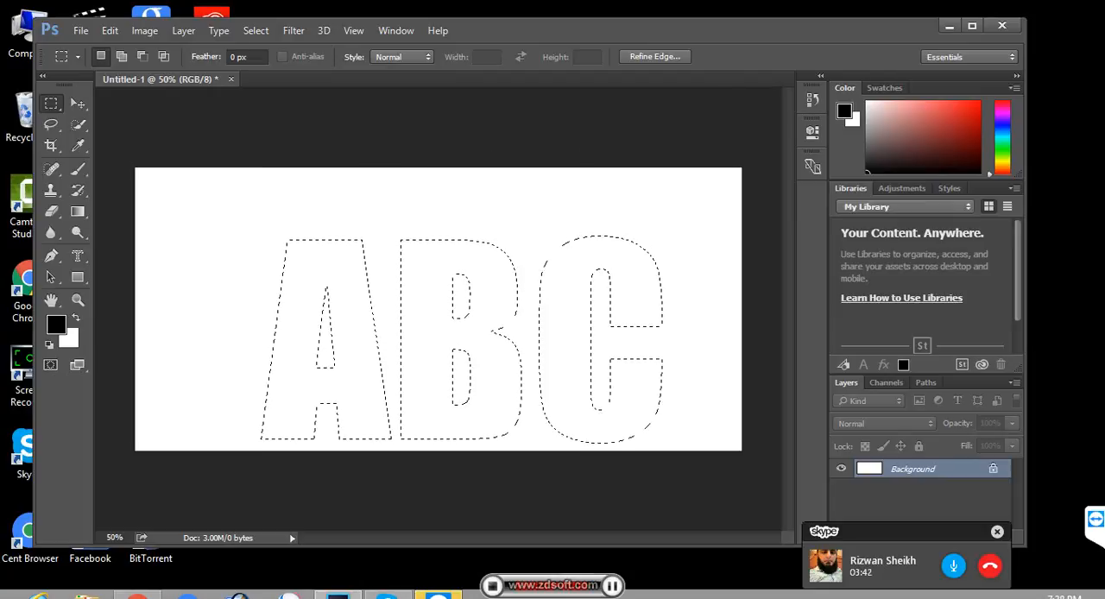
key(Down)
key(Down)
key(Down)
key(Down)
key(Down)
key(Down)
key(Down)
key(Down)
key(Down)
key(Down)
key(Down)
key(Down)
key(Down)
key(Down)
key(Down)
key(Down)
key(Down)
key(Down)
key(Down)
key(Down)
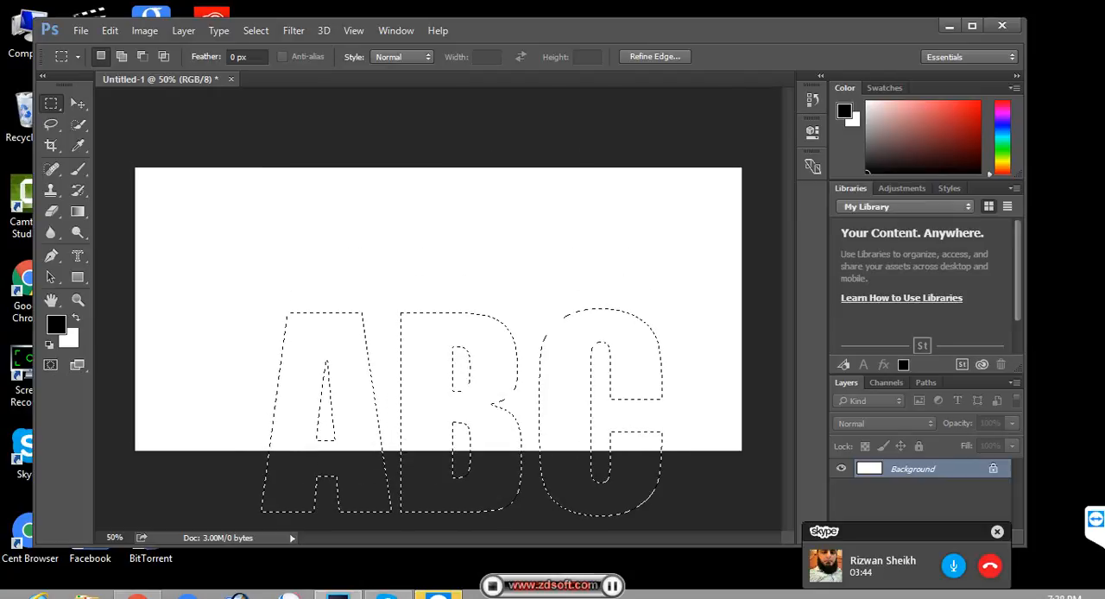
key(Up)
key(Up)
key(Up)
key(Up)
key(Up)
key(Up)
key(Up)
key(Up)
key(Up)
key(Up)
key(Up)
key(Up)
key(Up)
key(Up)
key(Up)
key(Up)
key(Up)
key(Up)
key(Up)
key(Up)
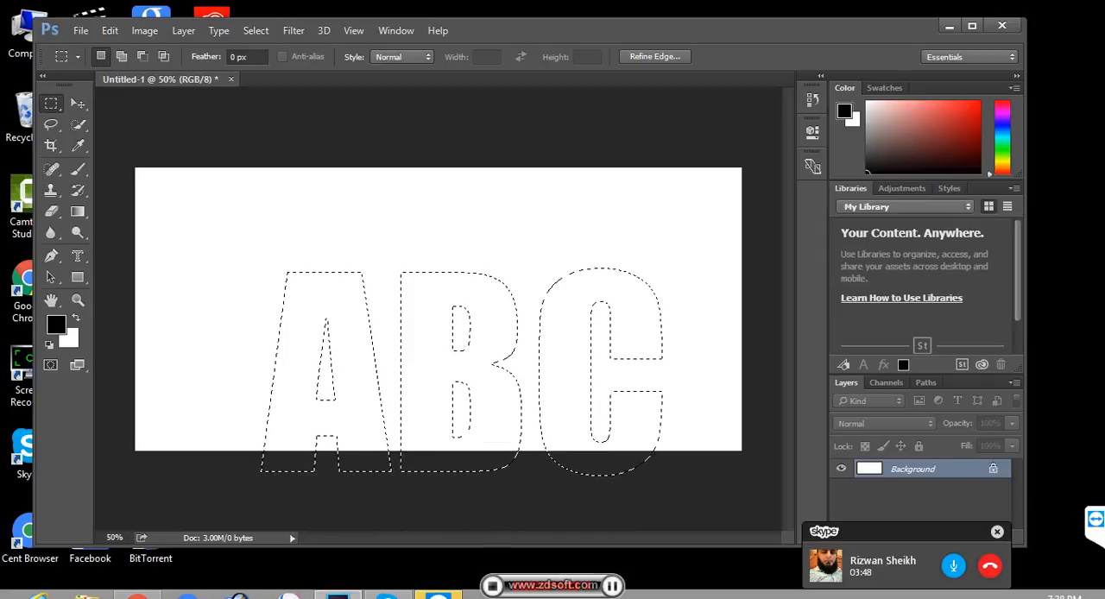
key(Up)
key(Up)
key(Up)
key(Up)
key(Up)
key(Up)
key(Up)
key(Up)
key(Up)
key(Up)
key(Up)
key(Up)
key(Up)
key(Up)
key(Up)
key(Up)
key(Up)
key(Up)
key(Up)
key(Up)
key(Up)
key(Up)
key(Up)
key(Up)
key(Up)
key(Up)
key(Up)
key(Up)
key(Up)
key(Up)
key(Up)
key(Up)
key(Up)
key(Up)
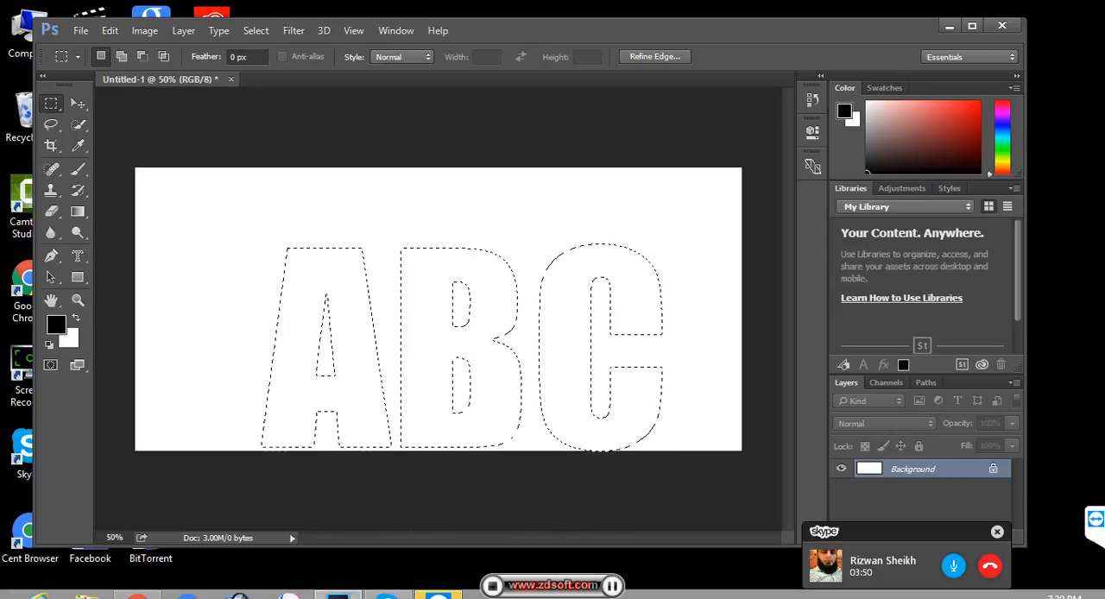
key(Up)
key(Up)
key(Up)
key(Up)
key(Up)
key(Up)
key(Up)
key(Up)
key(Up)
key(Up)
key(Up)
key(Up)
key(Up)
key(Up)
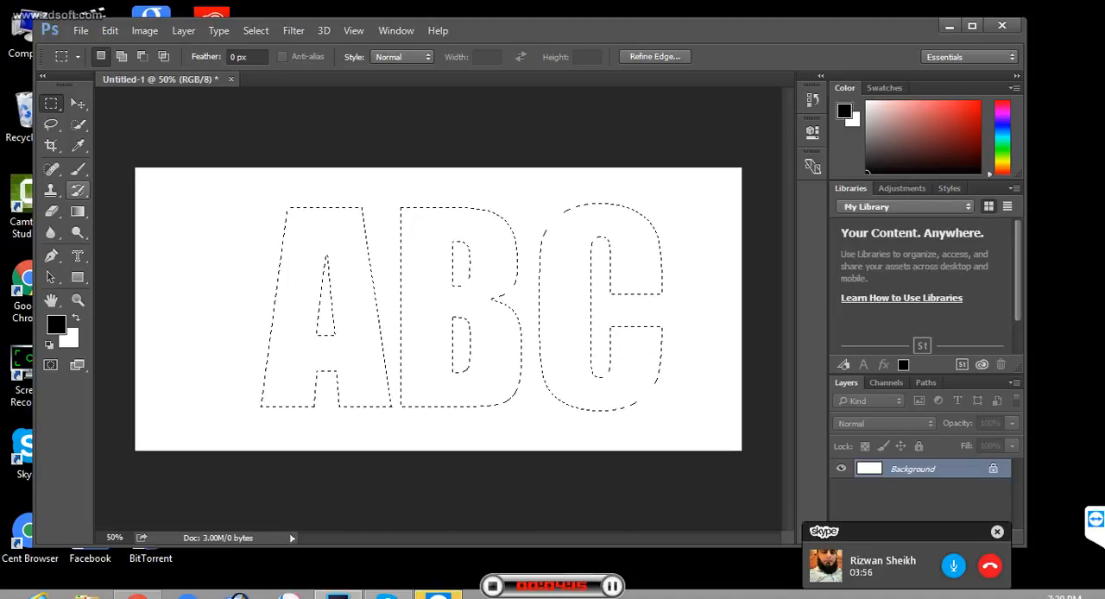
- Activate the Healing Brush Tool in place of the Spot Healing Brush Tool
click(51, 168)
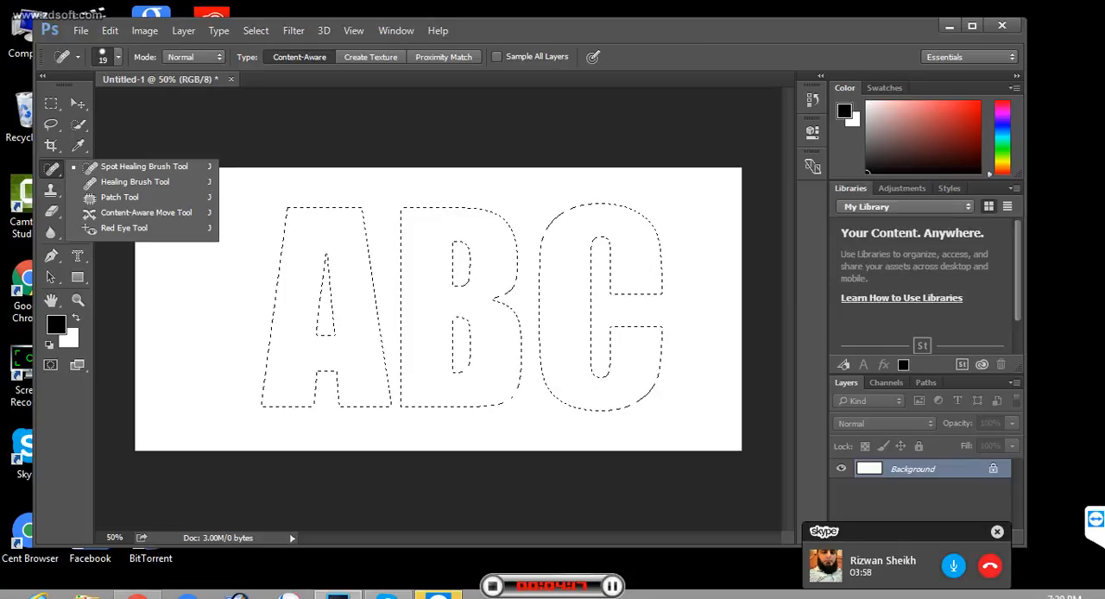
click(51, 168)
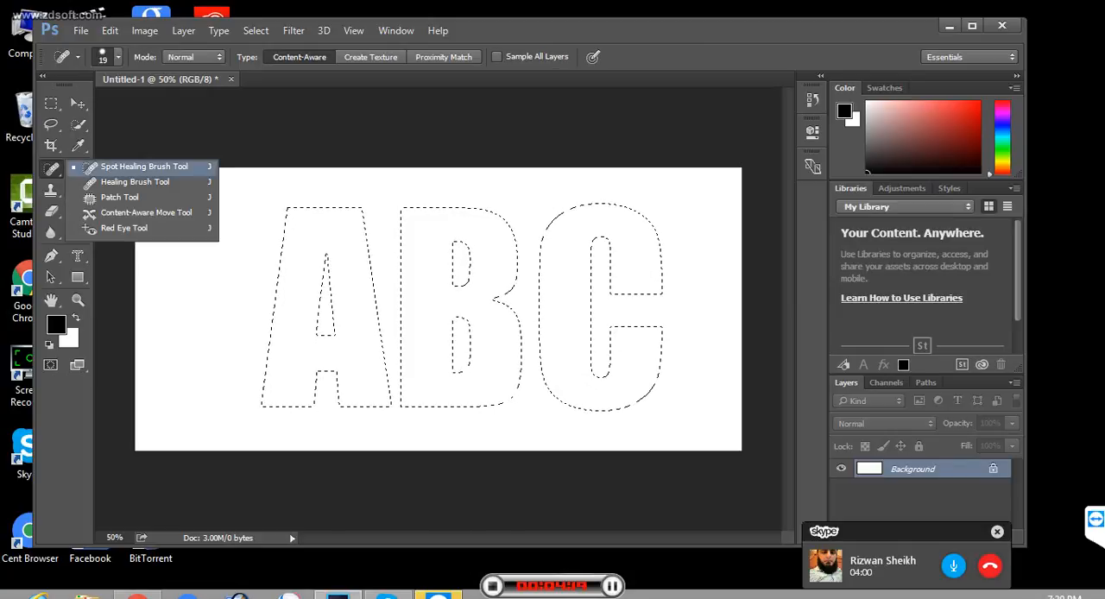
click(135, 181)
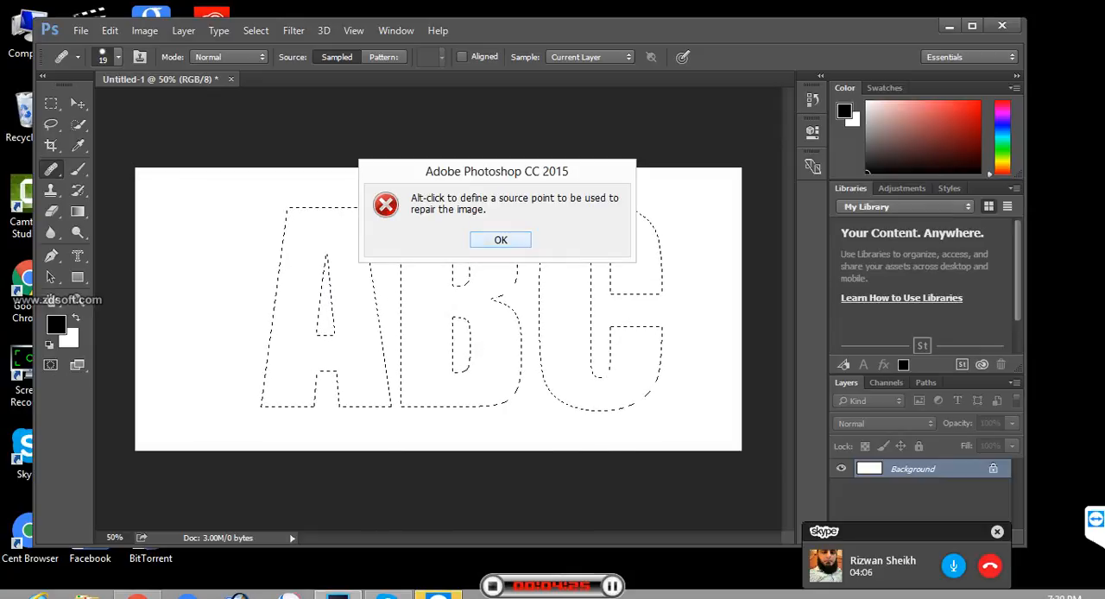
- Try to paint inside the letter B with the Healing Brush using the sampled source
key(Return)
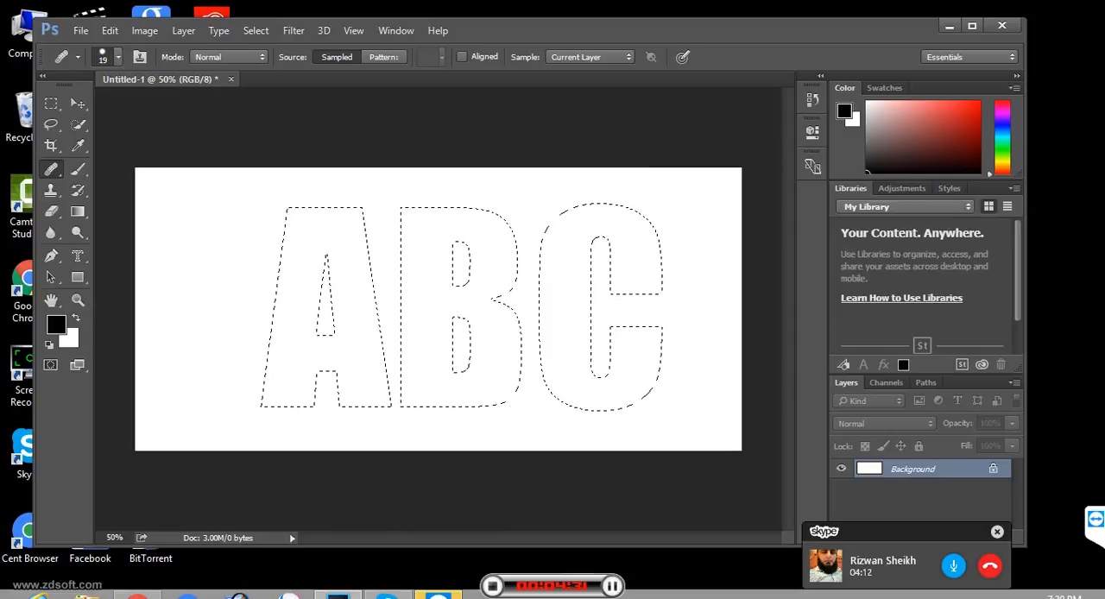
click(483, 302)
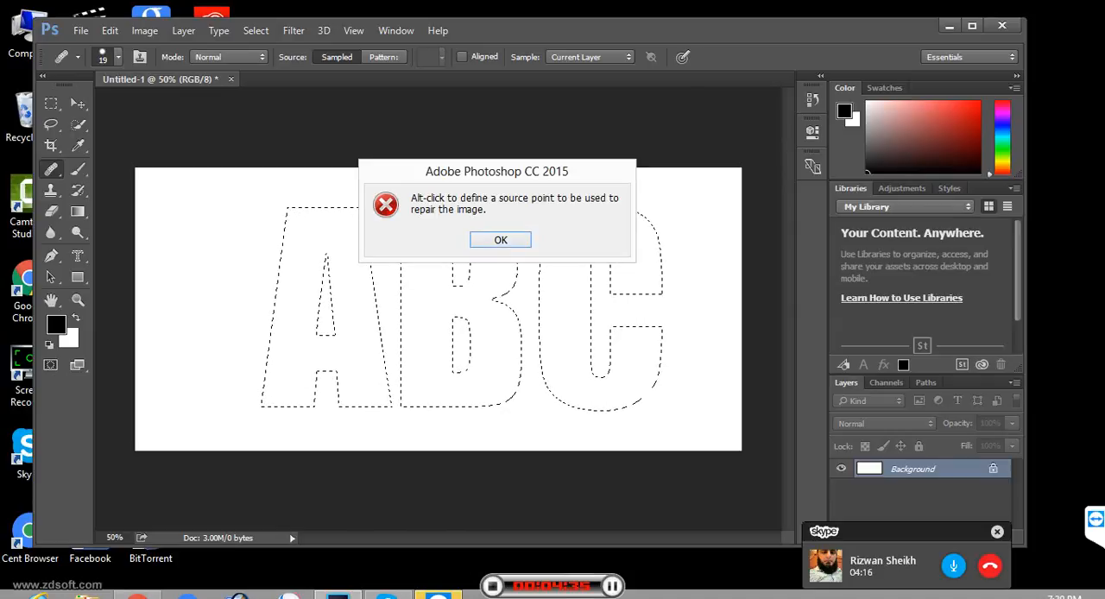
key(Return)
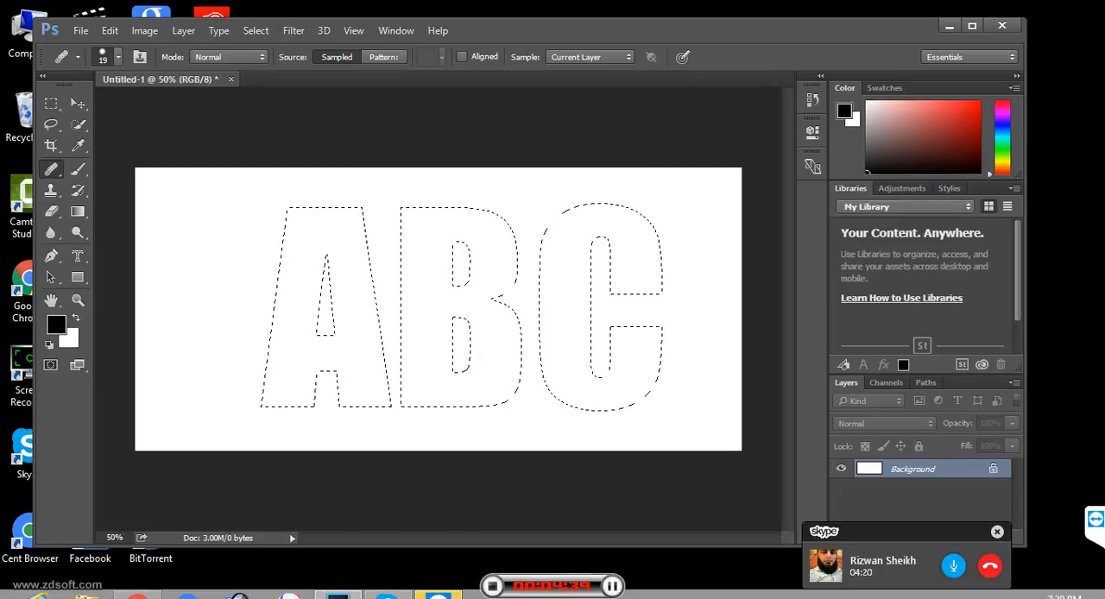
- Set the Healing Brush source to Pattern and choose the custom bird pattern
click(384, 57)
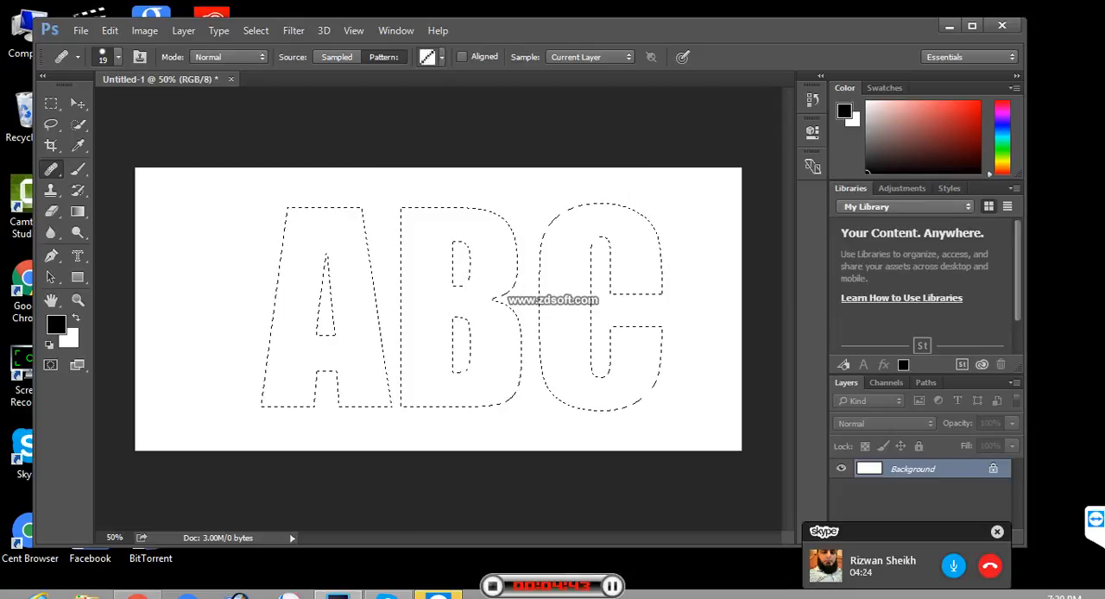
click(442, 57)
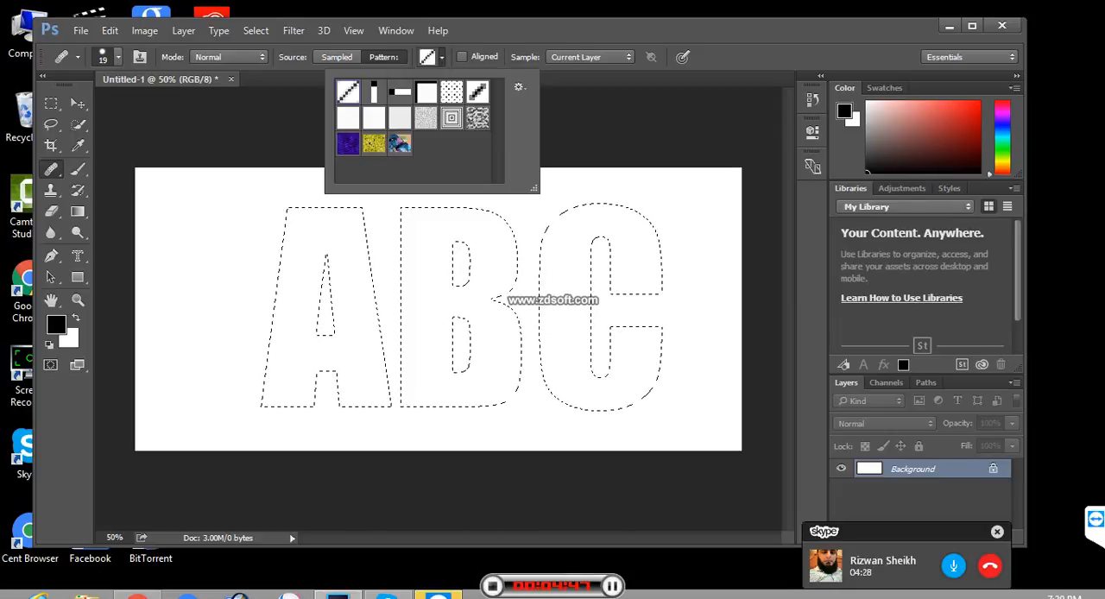
click(400, 144)
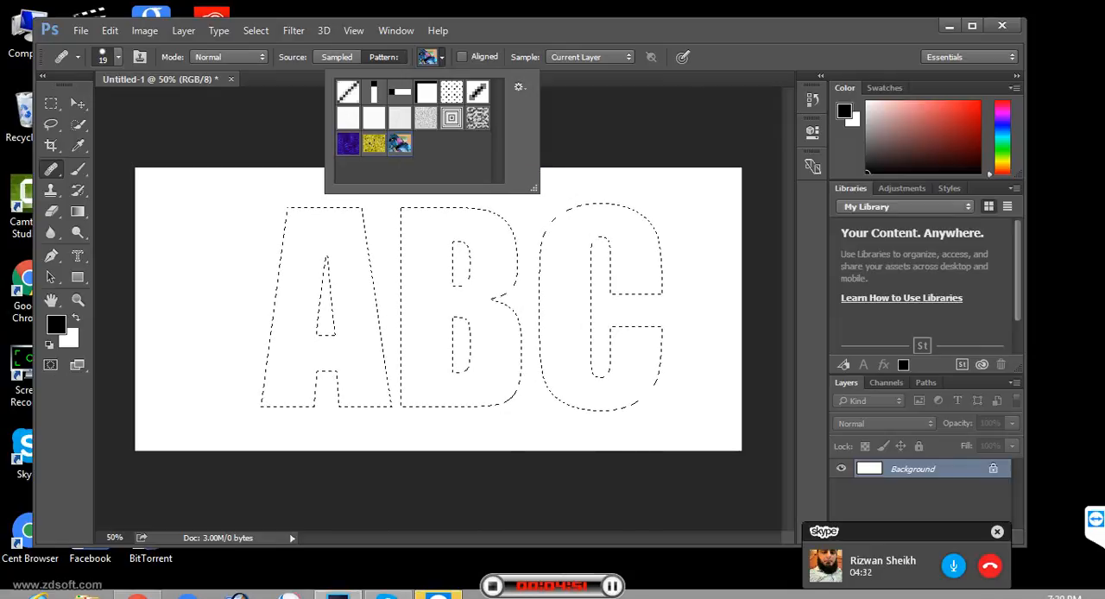
click(442, 58)
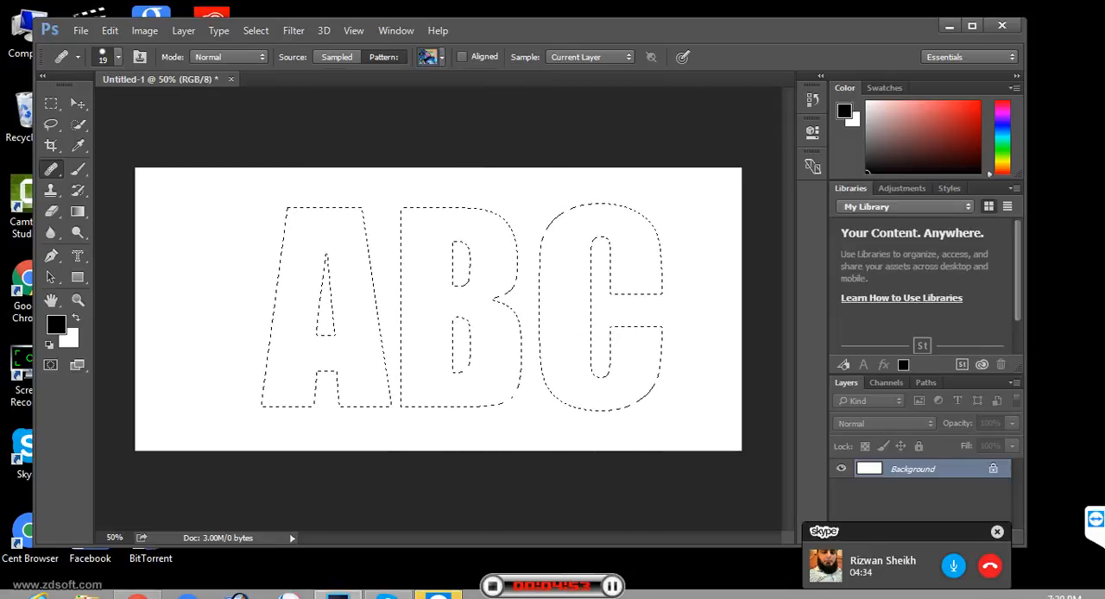
- Paint a short test stroke near the top of the A and enlarge the brush size to 173 px
drag(321, 239, 339, 244)
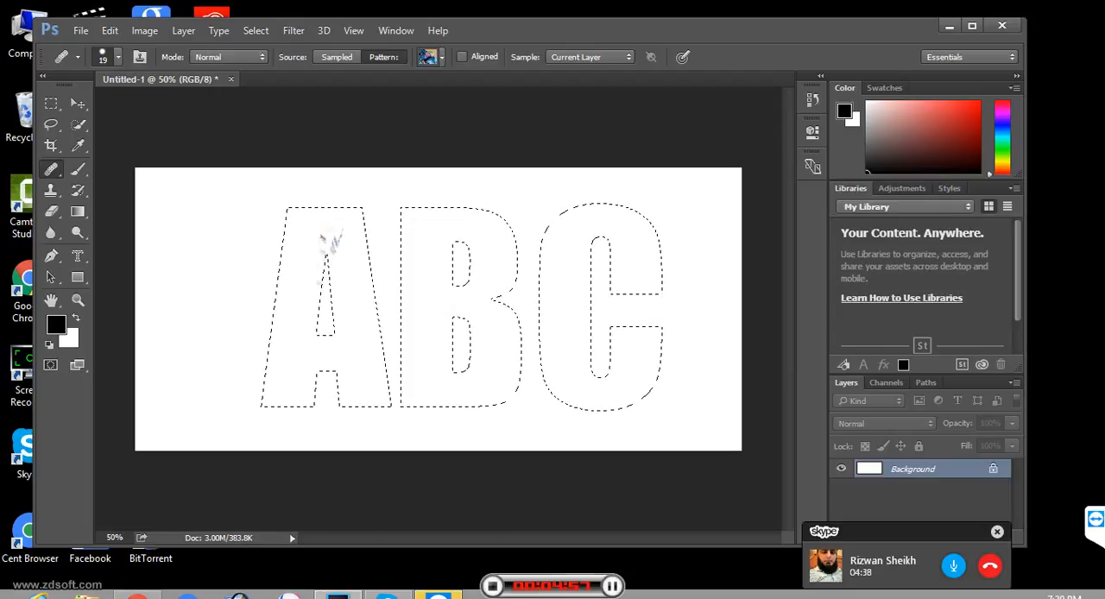
right_click(326, 257)
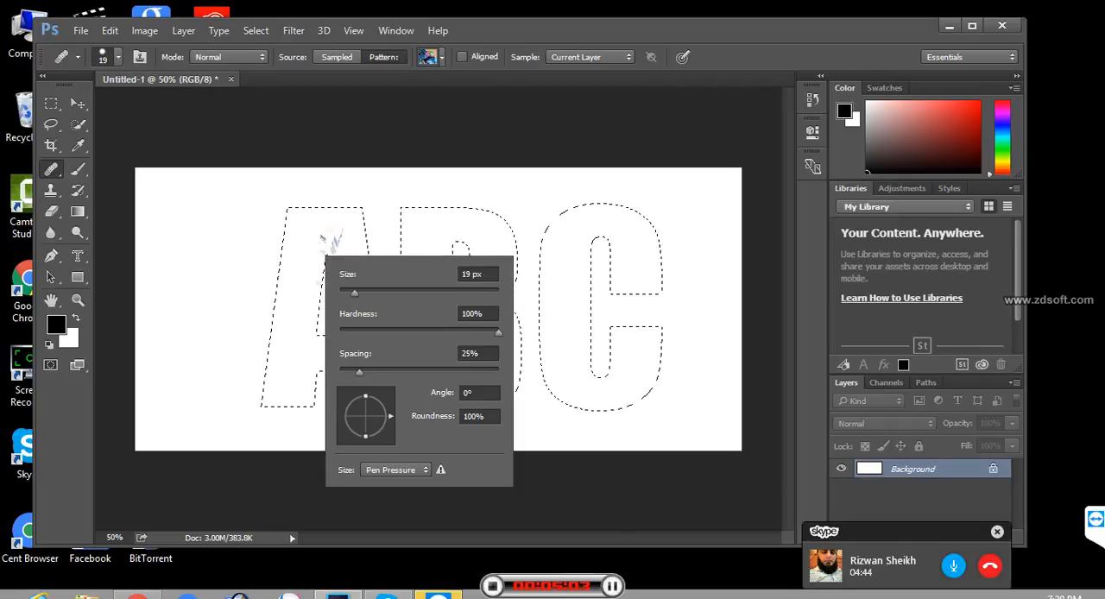
drag(355, 294, 387, 293)
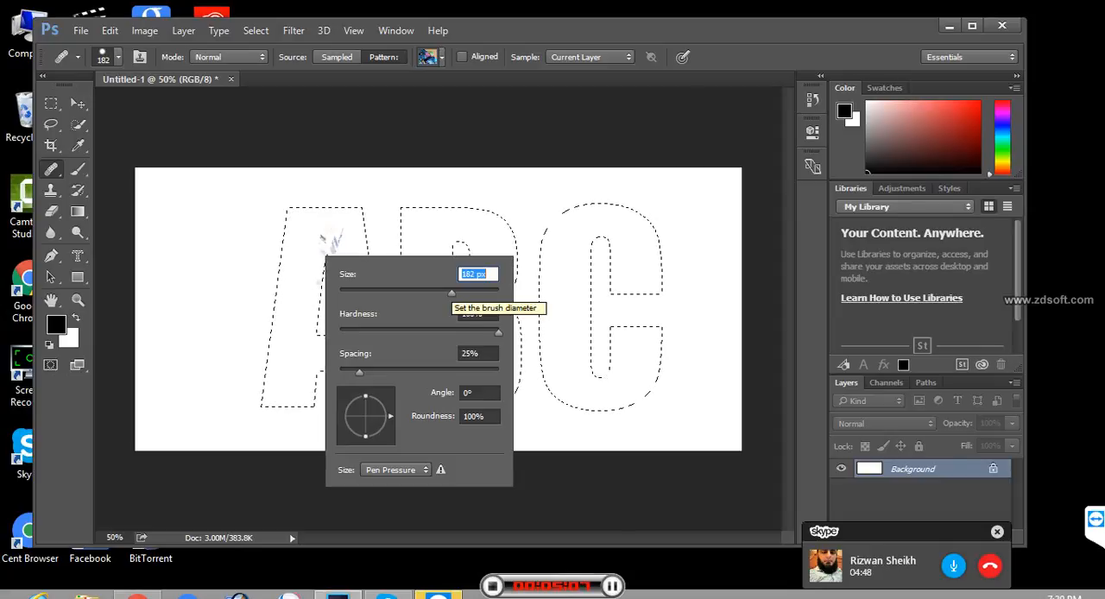
drag(452, 294, 448, 293)
- Paint the bird pattern over the whole ABC selection with the Healing Brush until all three letters are filled
drag(313, 214, 338, 215)
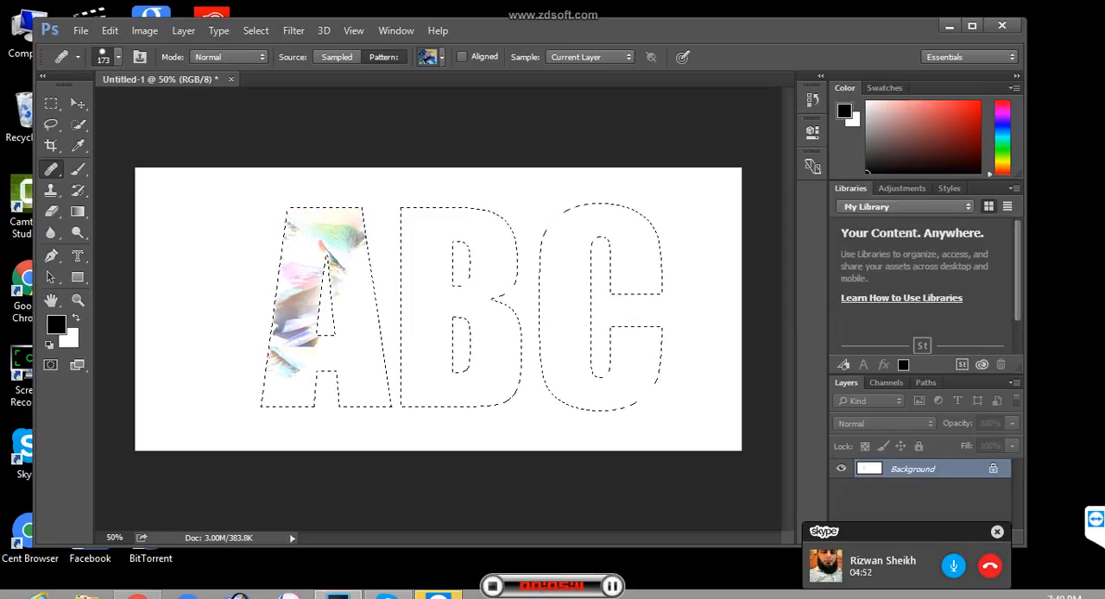
drag(287, 340, 289, 379)
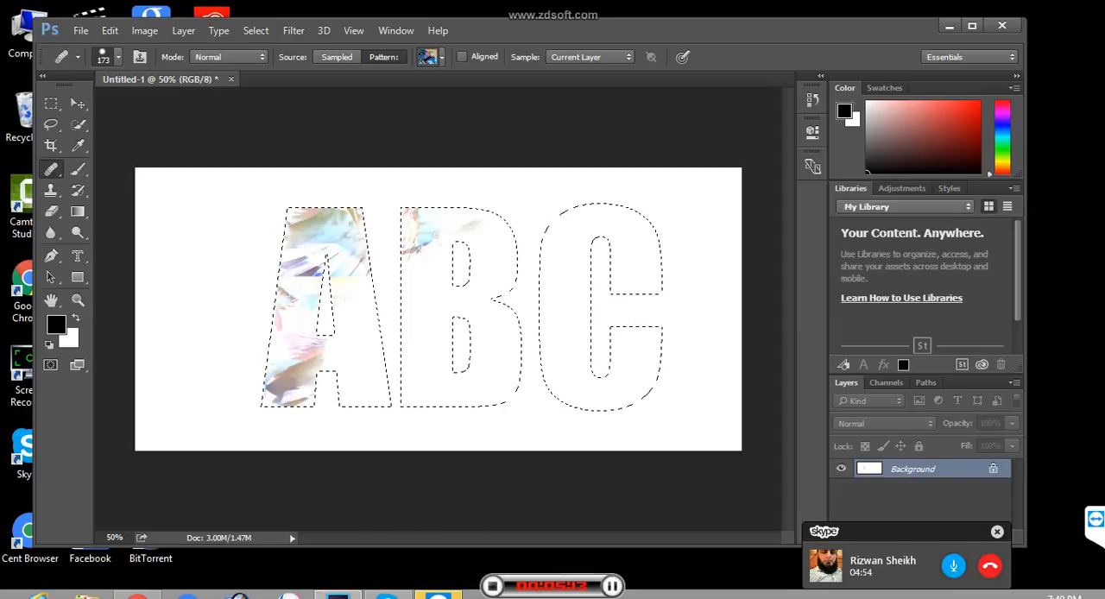
drag(444, 222, 654, 223)
drag(670, 371, 449, 324)
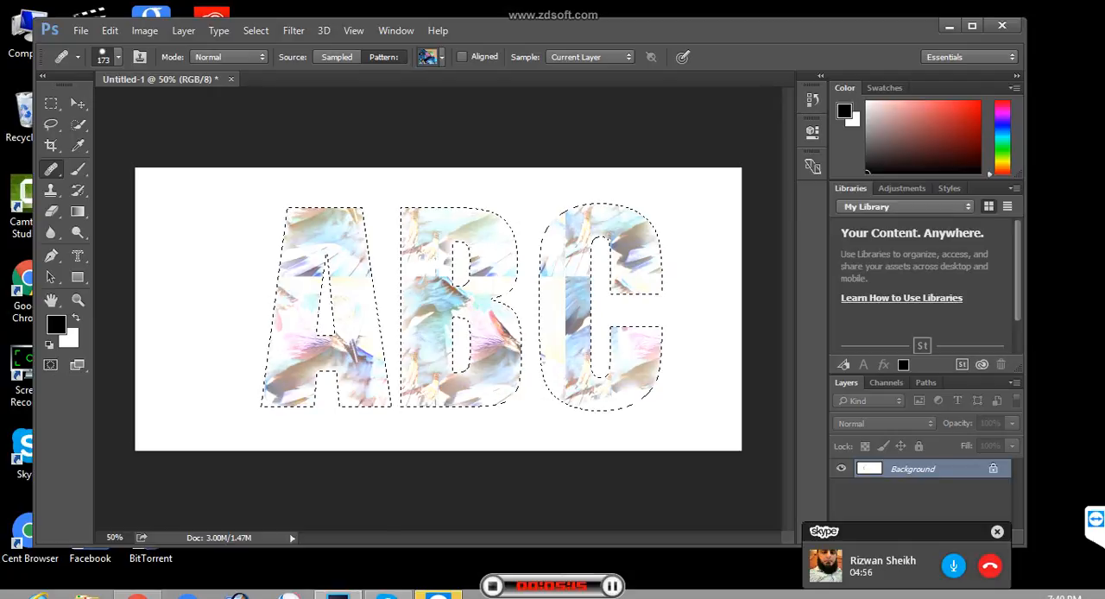
drag(605, 289, 336, 367)
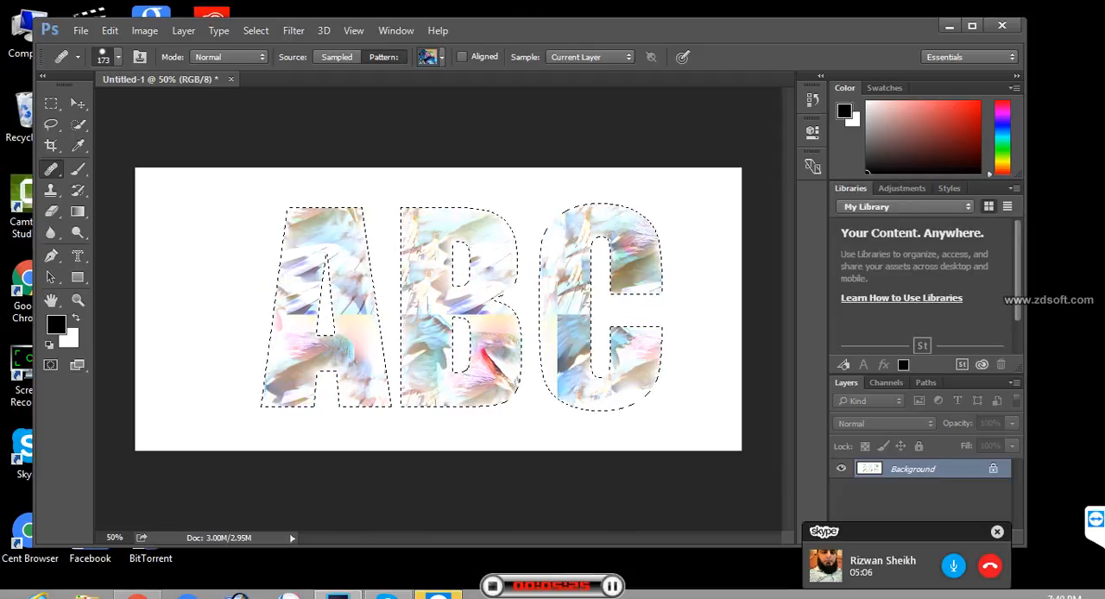
right_click(52, 170)
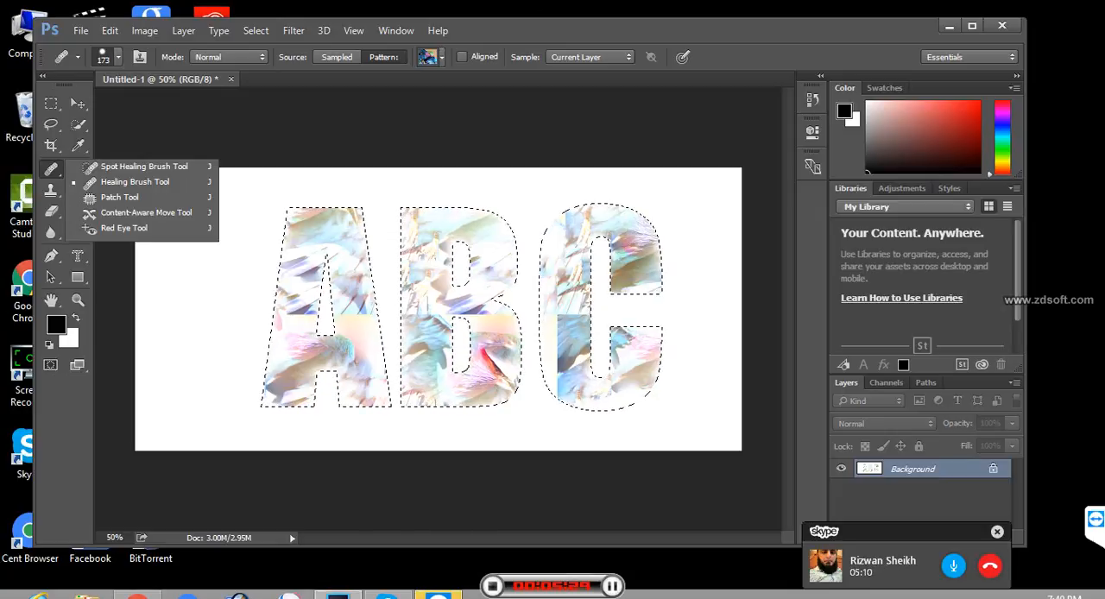
click(52, 169)
right_click(51, 170)
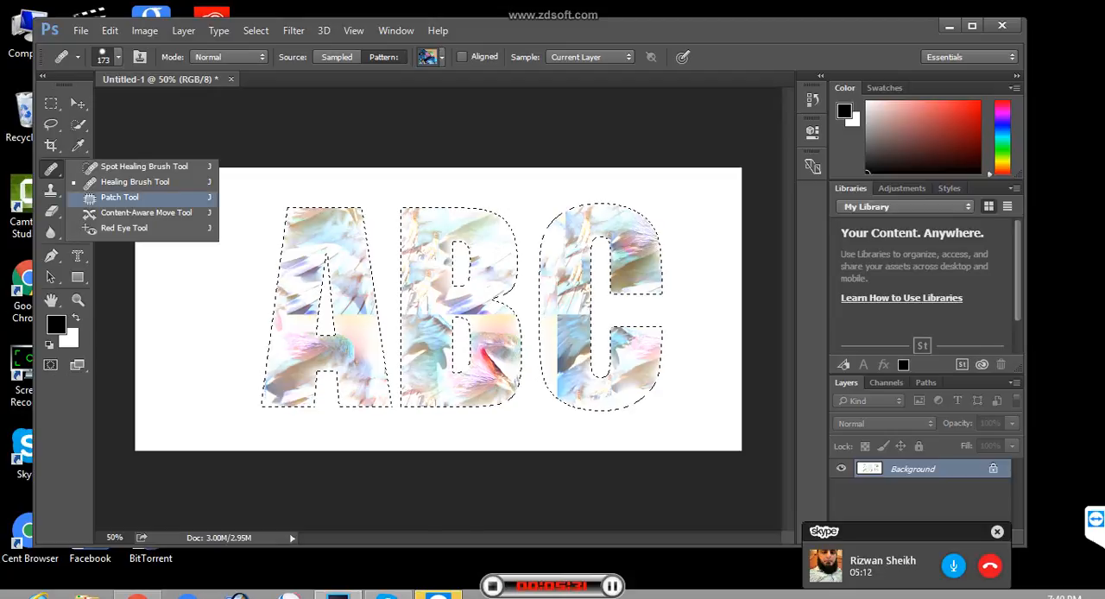
click(52, 169)
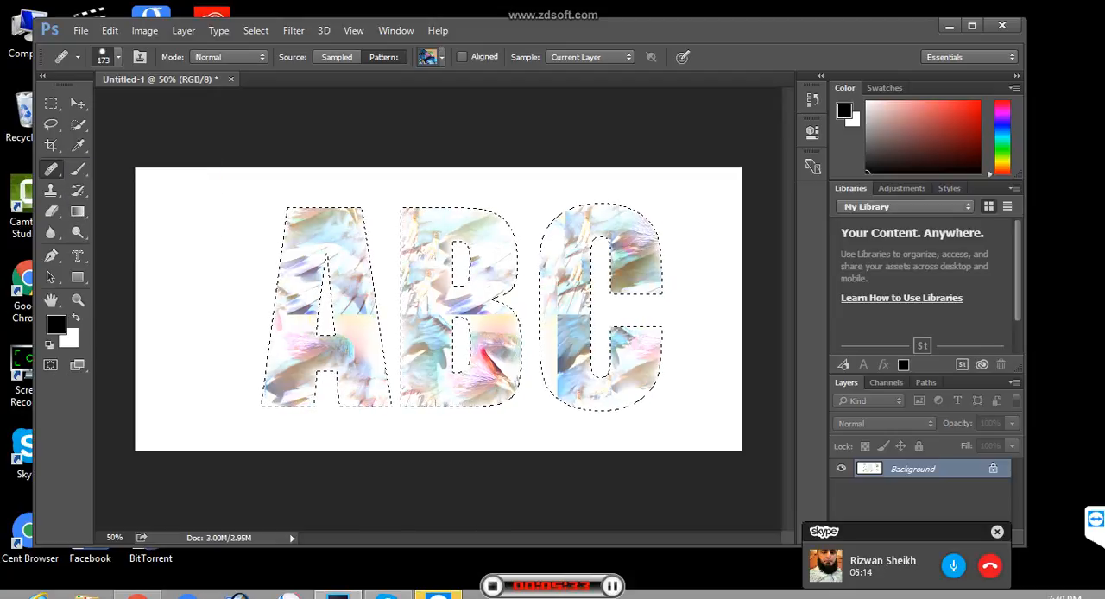
right_click(52, 169)
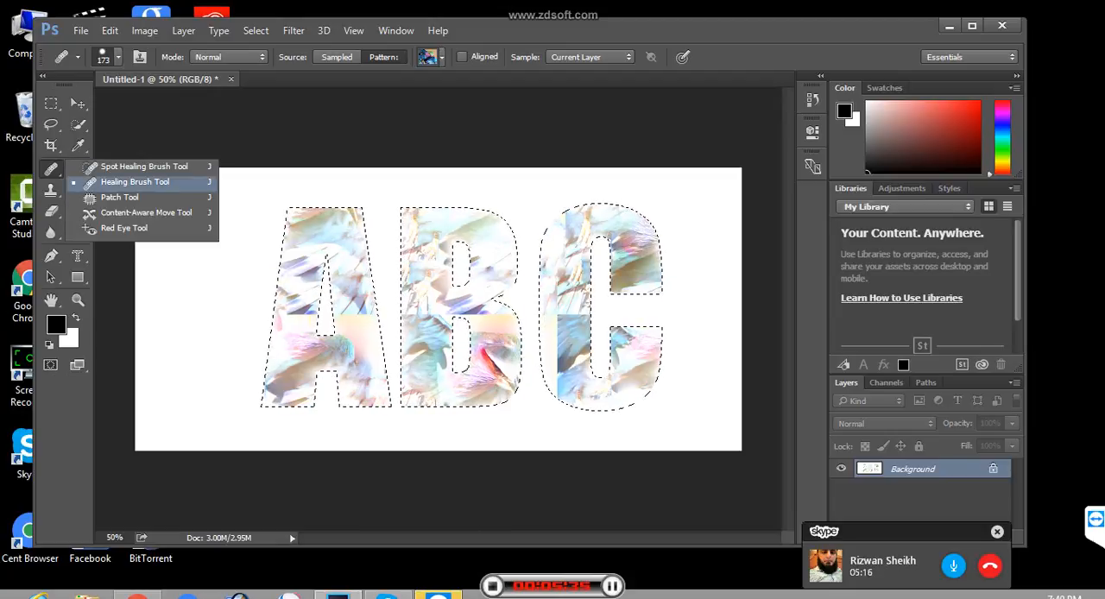
- Switch to the Pattern Stamp tool and check the patterns available for it
right_click(52, 191)
click(52, 190)
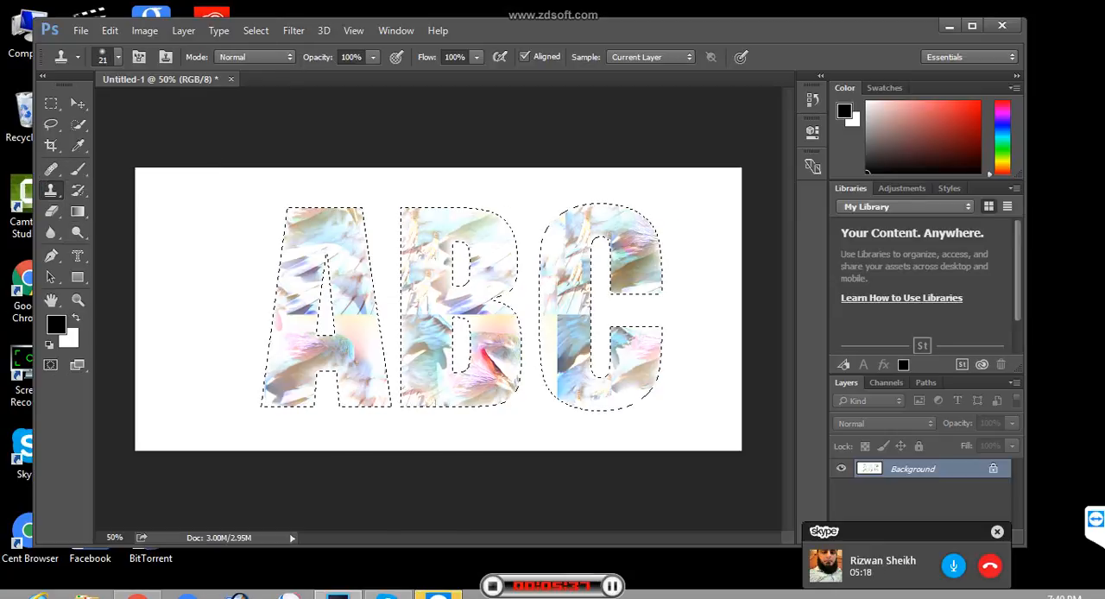
right_click(52, 191)
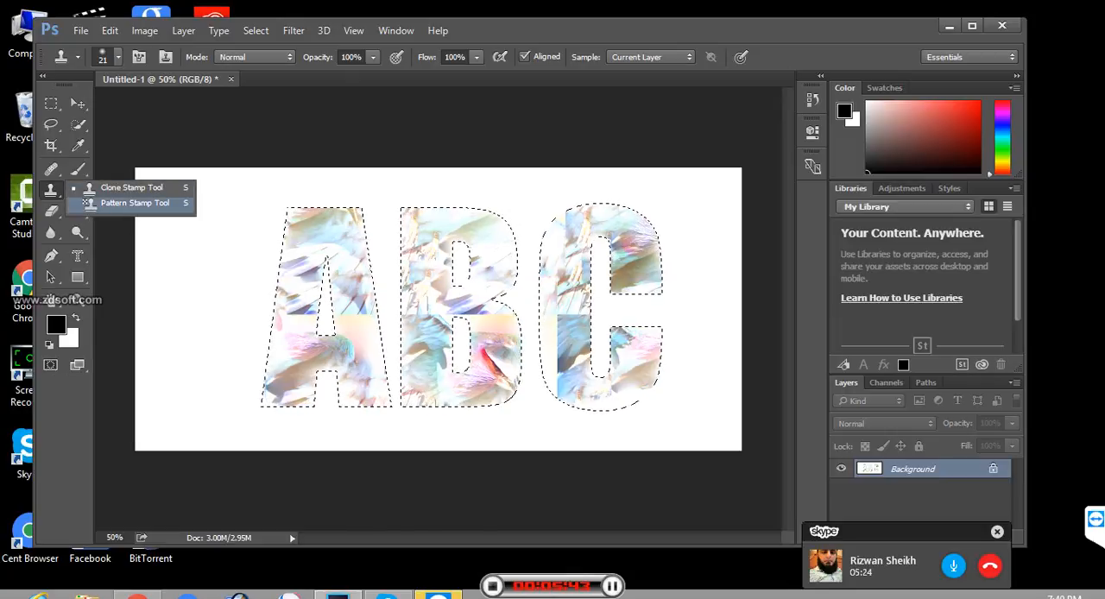
click(88, 202)
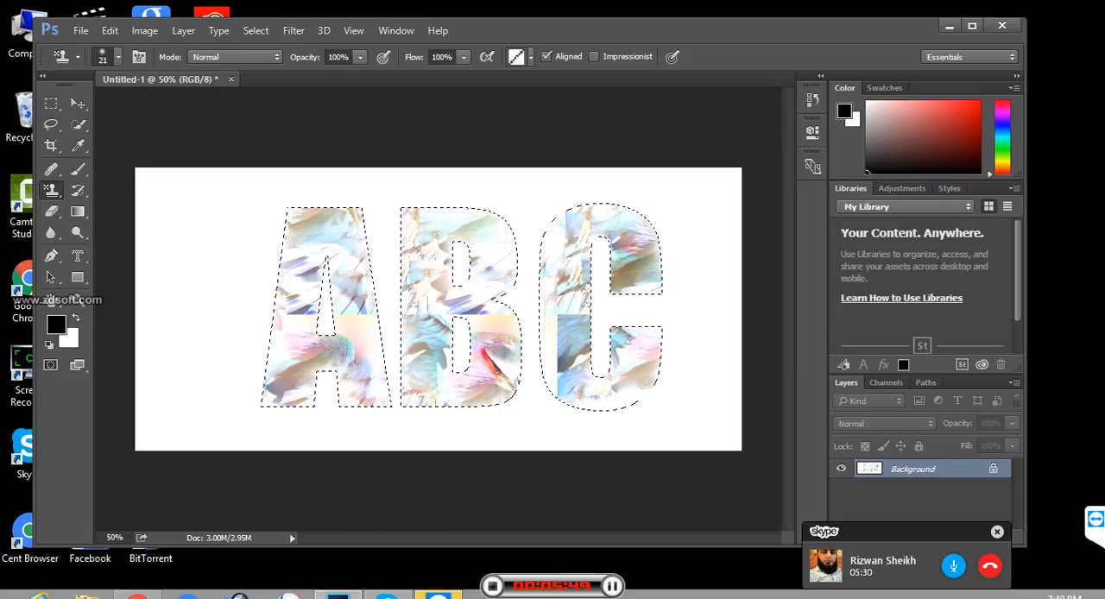
click(531, 57)
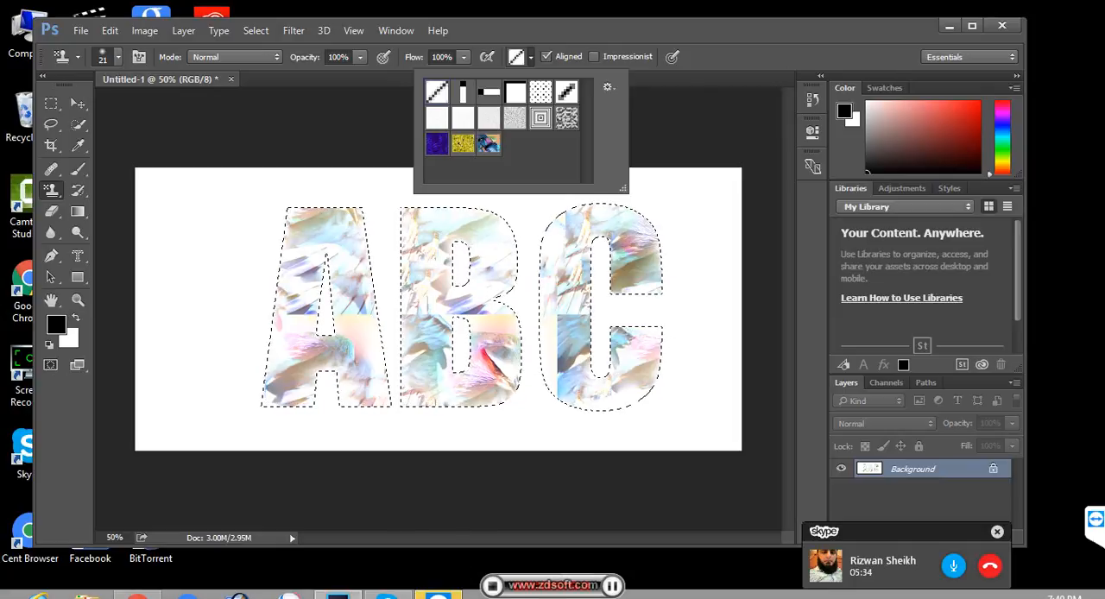
key(Escape)
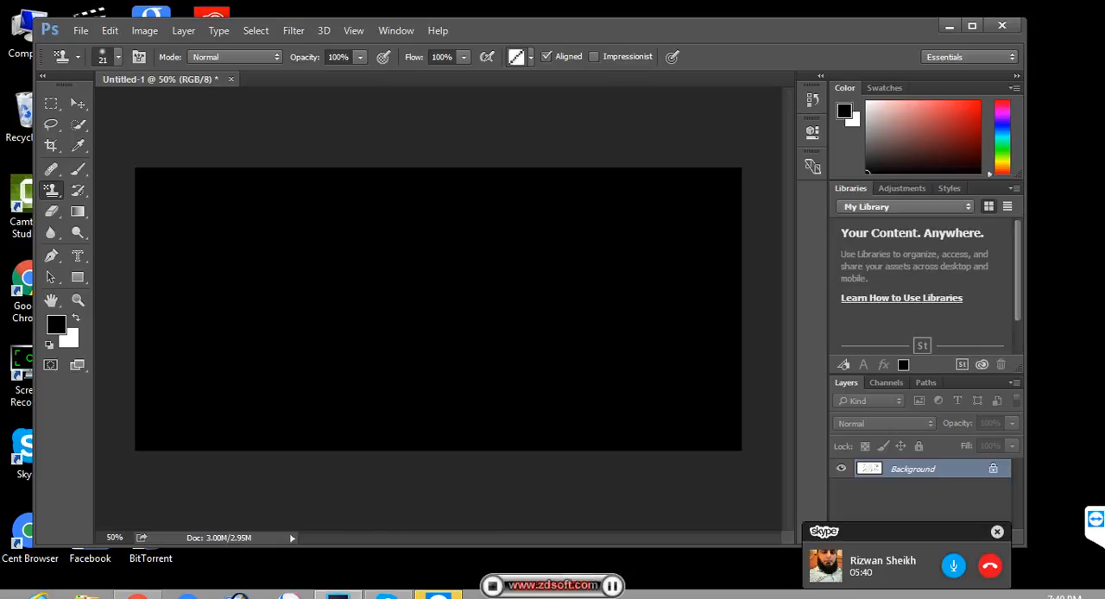
- Set the Pattern Stamp brush size to 300 px and paint the diagonal-line pattern across the ABC selection
key(bracketright)
key(bracketright)
key(bracketright)
key(bracketright)
key(bracketright)
key(bracketright)
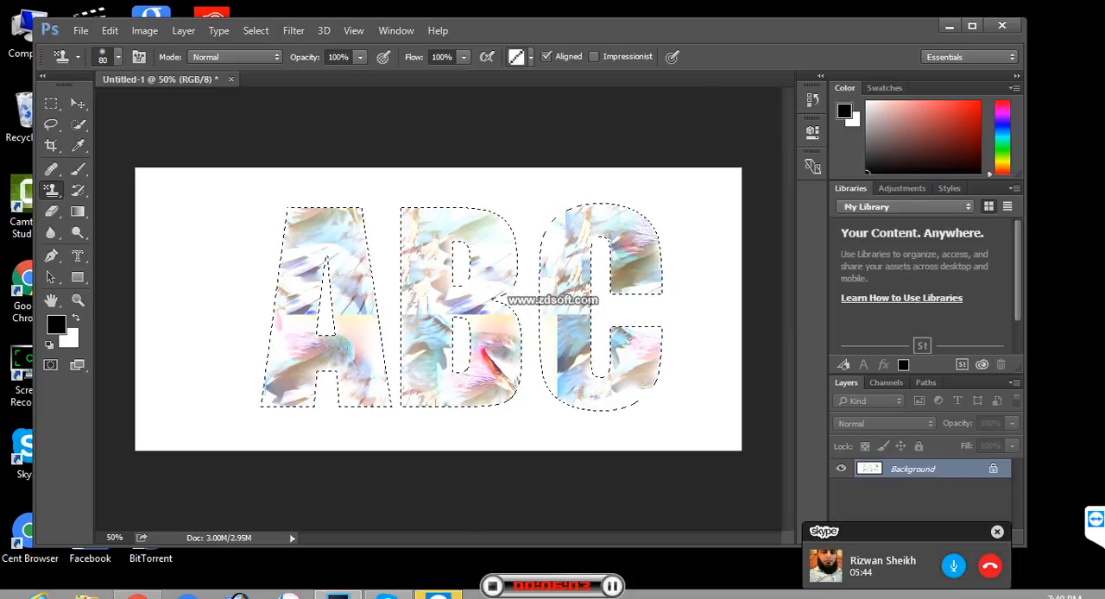
key(bracketright)
key(bracketright)
key(bracketright)
key(bracketright)
key(bracketright)
key(bracketright)
key(bracketright)
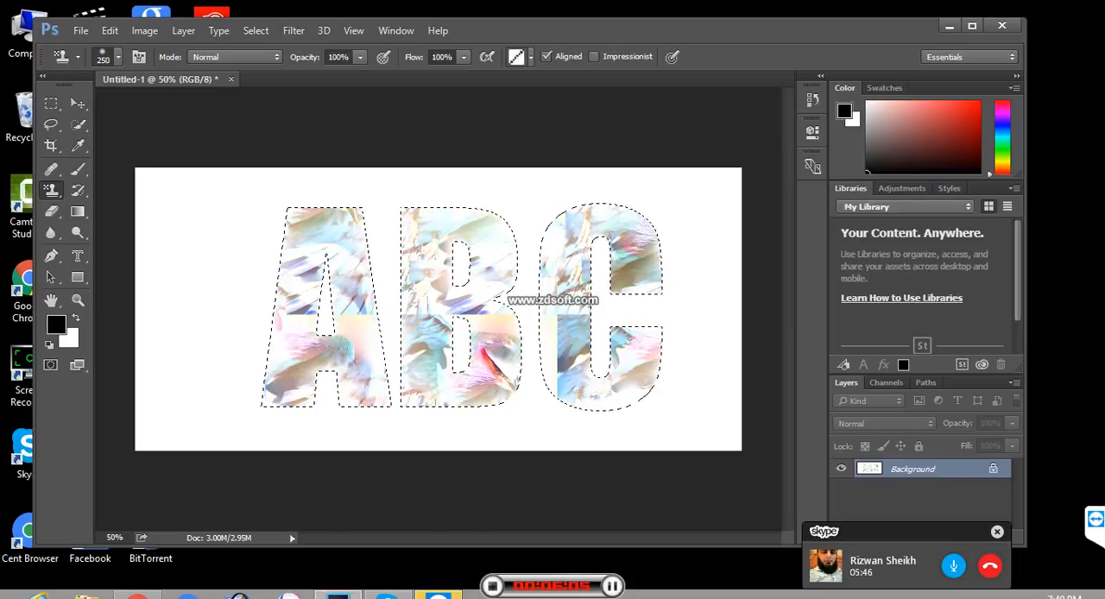
key(bracketright)
key(bracketright)
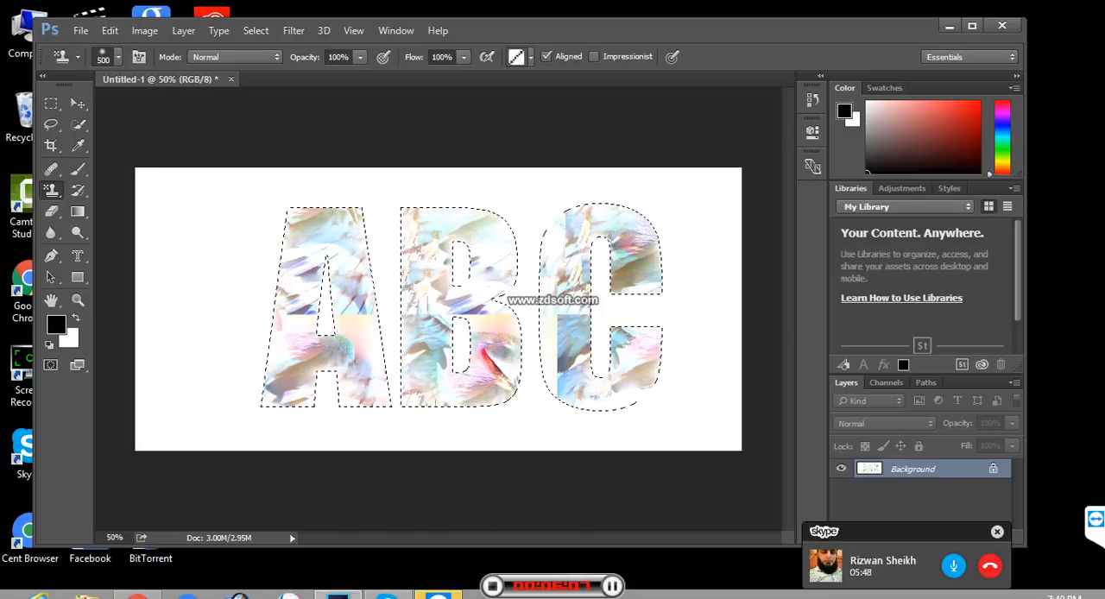
key(bracketleft)
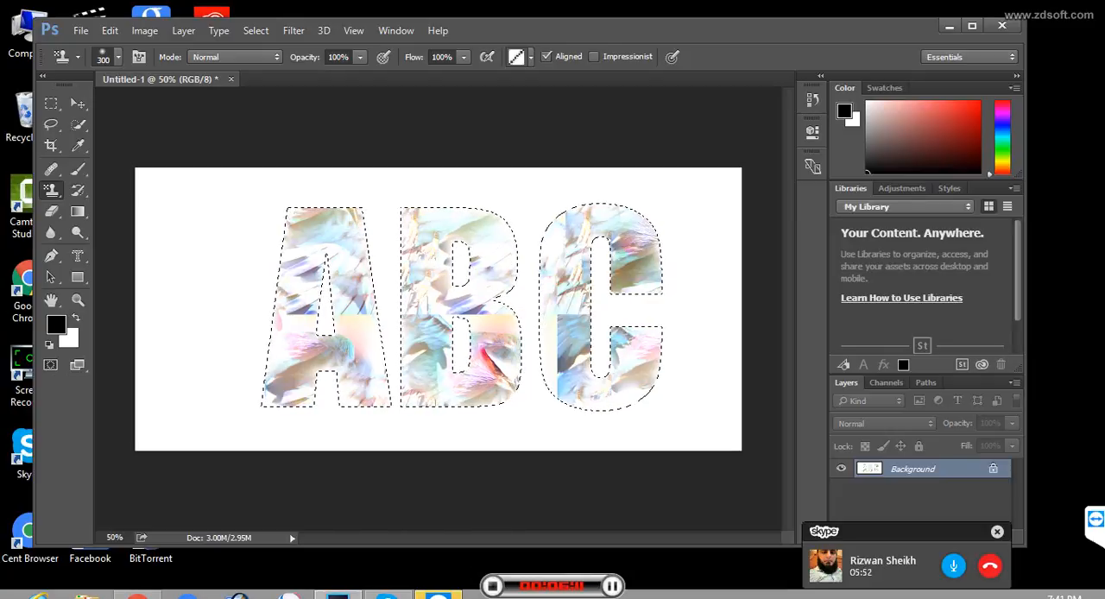
mouse_move(380, 302)
mouse_down()
mouse_move(604, 252)
mouse_move(488, 311)
mouse_up()
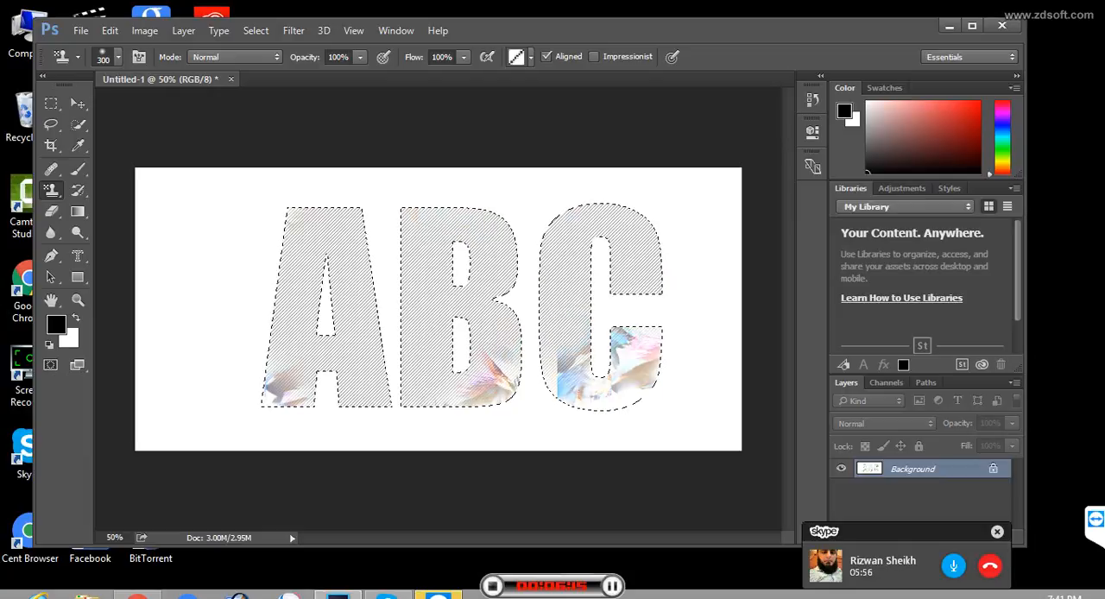
drag(552, 320, 629, 323)
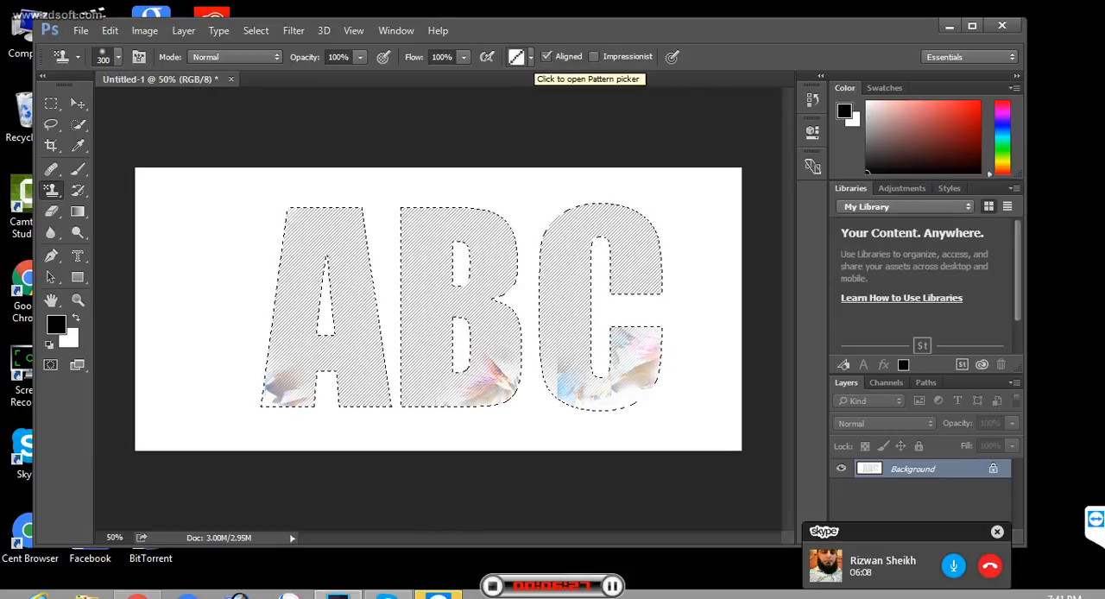
- Choose the custom bird pattern and paint it over the letters A, B and C with the Pattern Stamp tool
click(530, 57)
click(489, 144)
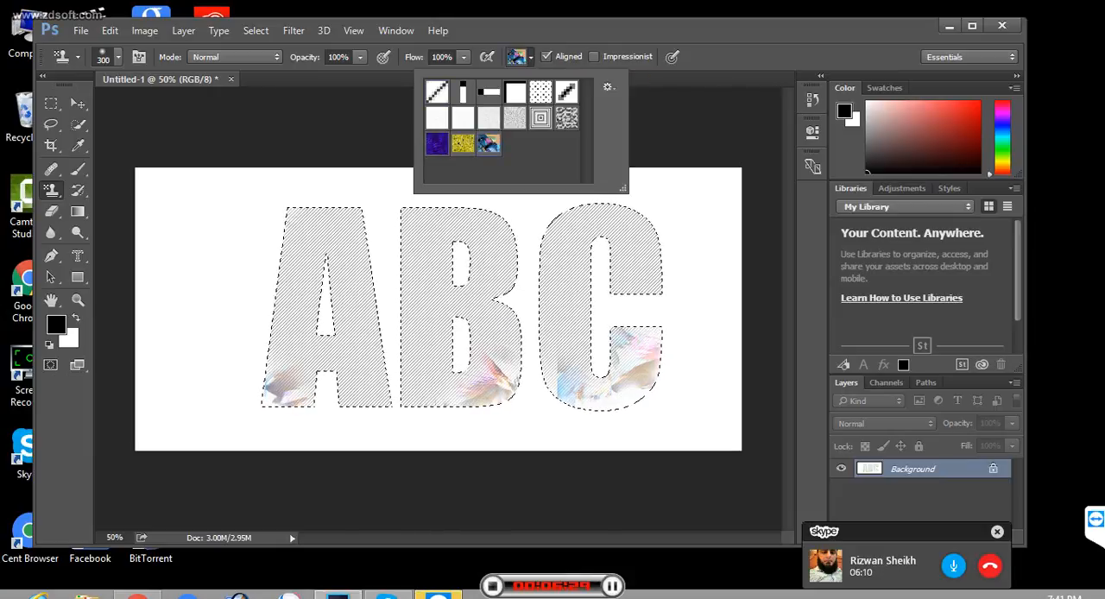
mouse_move(302, 216)
mouse_down()
mouse_move(346, 222)
mouse_move(313, 254)
mouse_move(362, 332)
mouse_up()
mouse_move(298, 371)
mouse_down()
mouse_move(354, 363)
mouse_move(432, 259)
mouse_move(501, 233)
mouse_up()
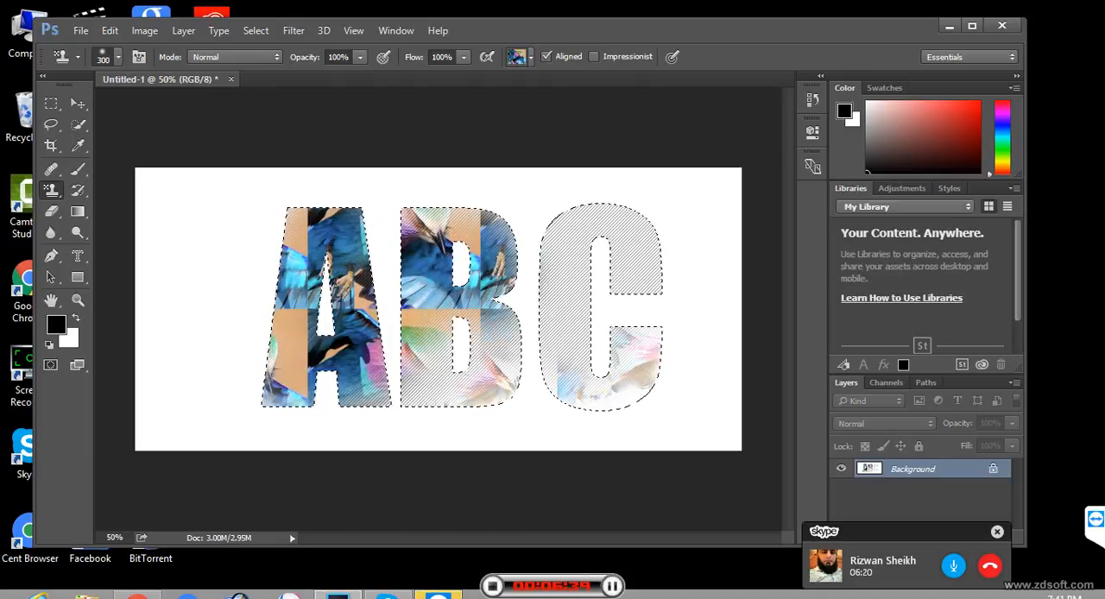
drag(458, 289, 494, 293)
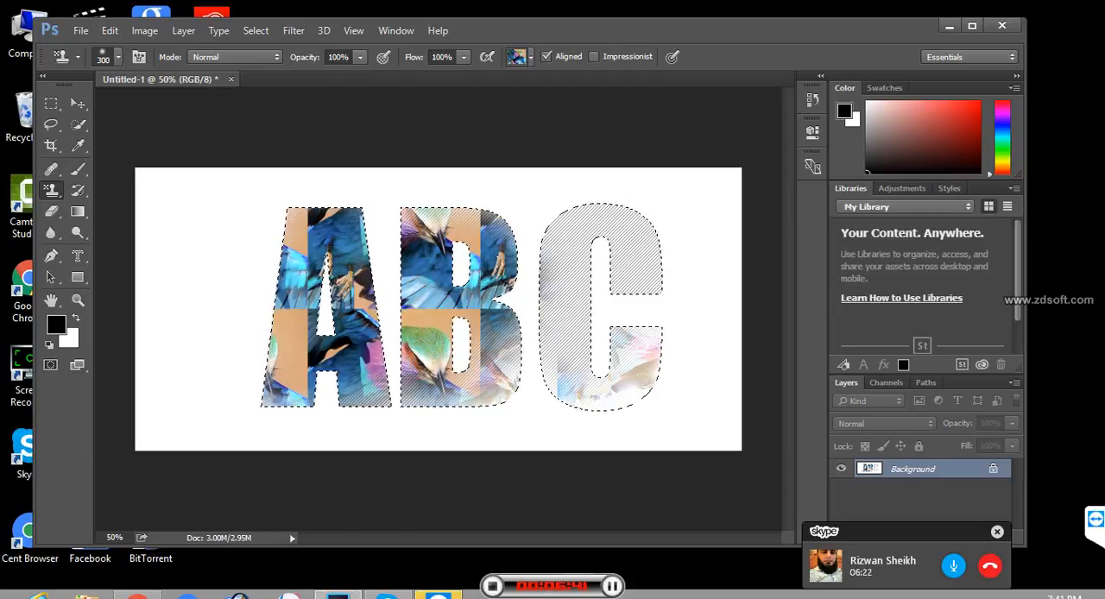
drag(509, 380, 475, 358)
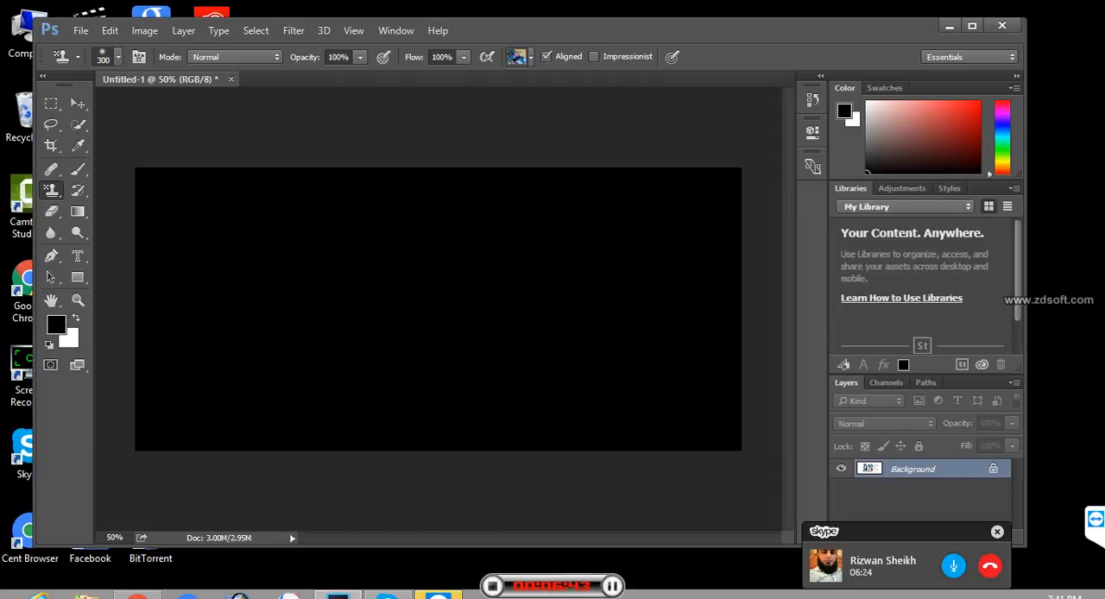
mouse_move(557, 306)
mouse_down()
mouse_move(550, 278)
mouse_move(574, 240)
mouse_move(596, 231)
mouse_move(639, 255)
mouse_up()
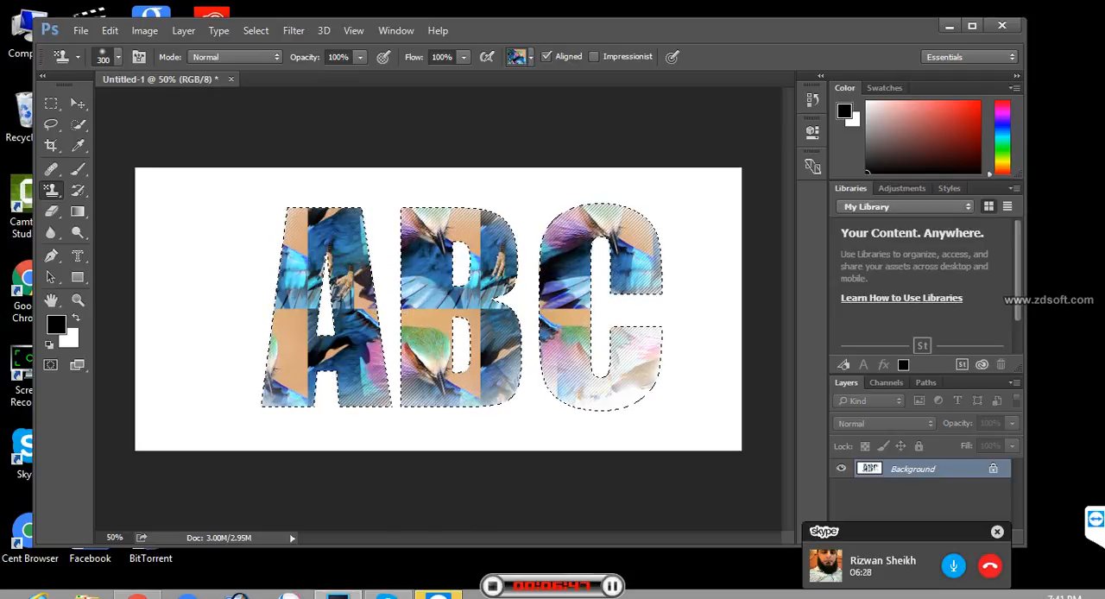
drag(580, 361, 635, 366)
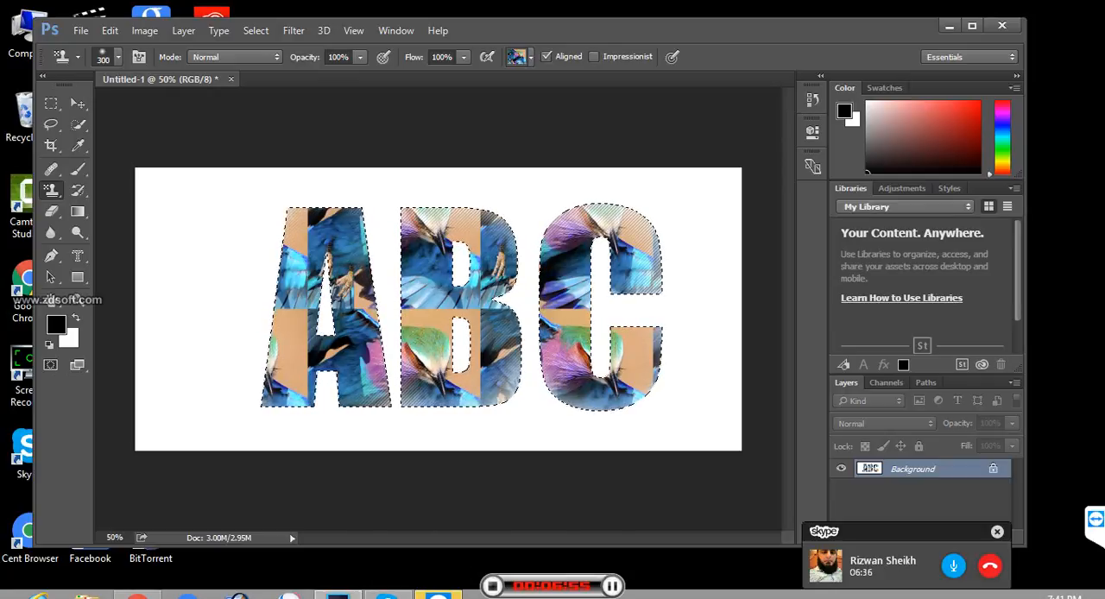
- Deselect the ABC letters and close the Untitled-1 document without saving
key(ctrl+d)
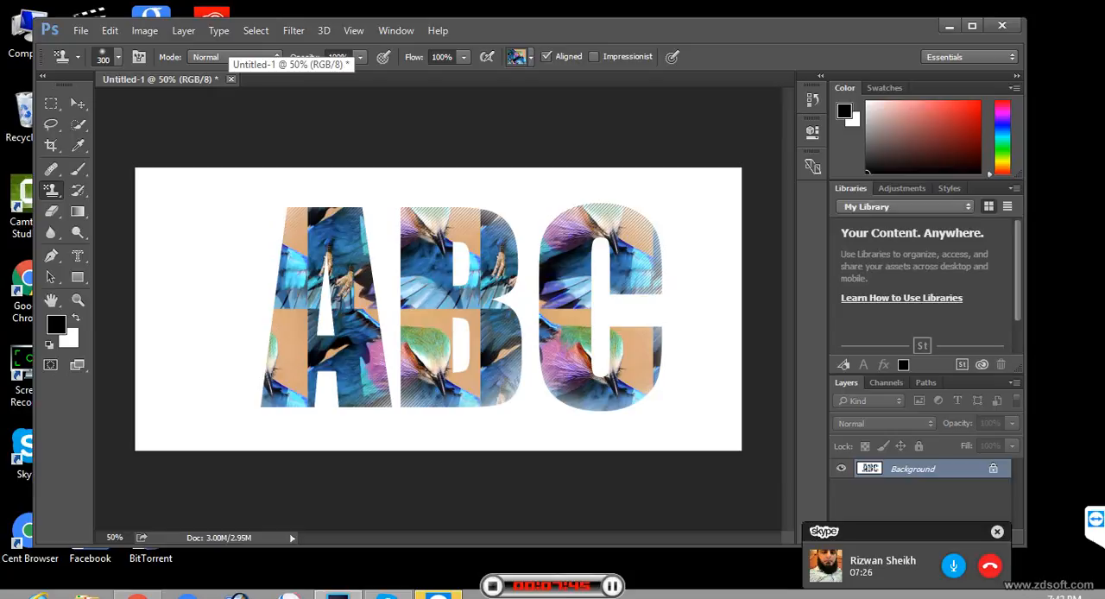
click(230, 78)
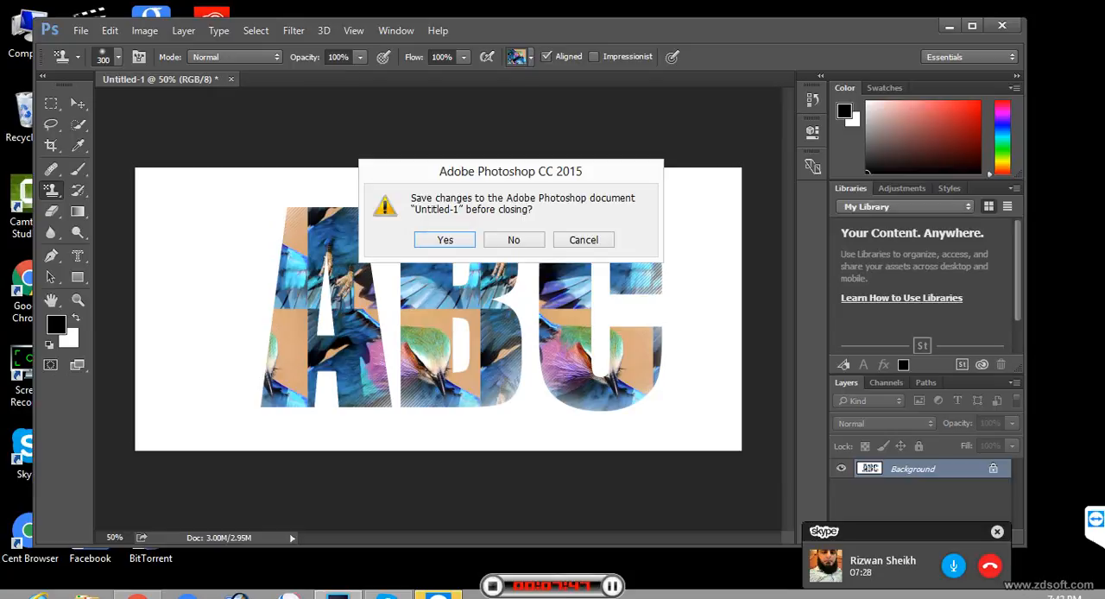
click(514, 240)
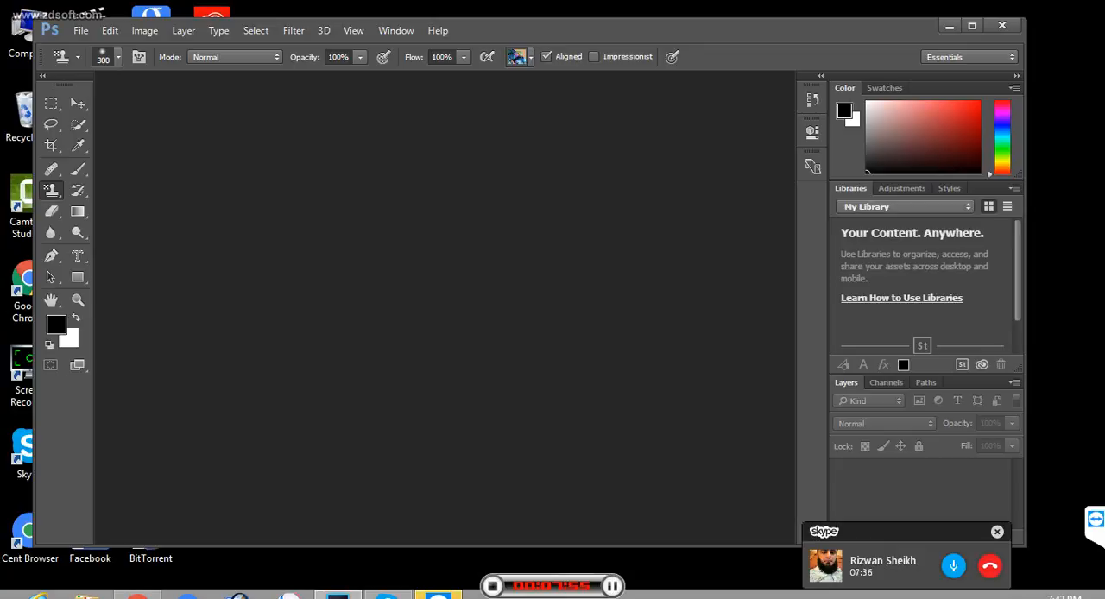
- Open the g18 image and undock it into its own floating window
key(ctrl+o)
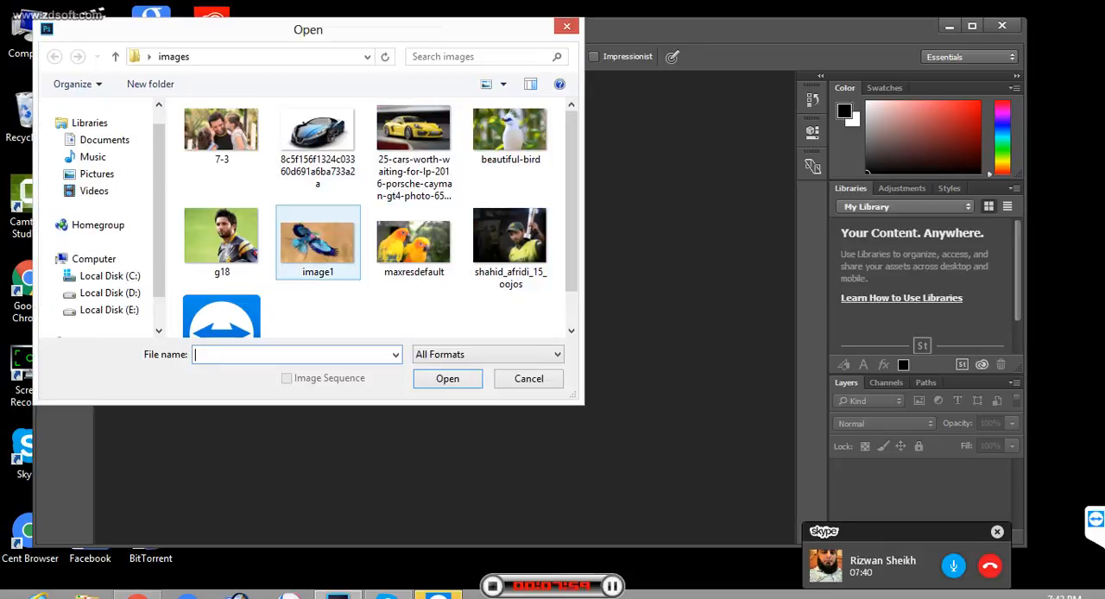
click(222, 242)
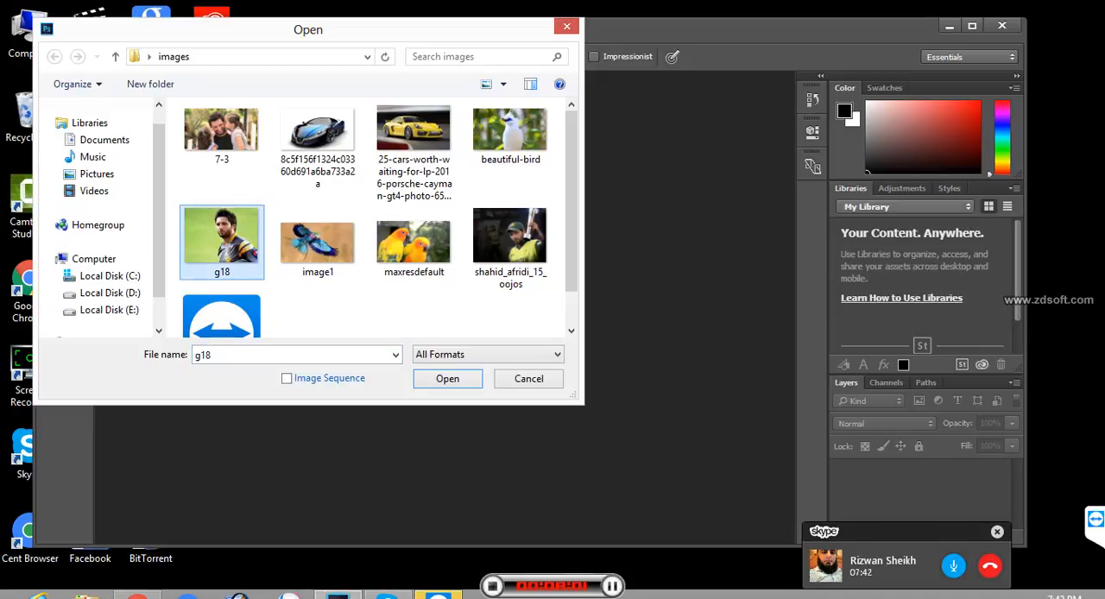
key(Return)
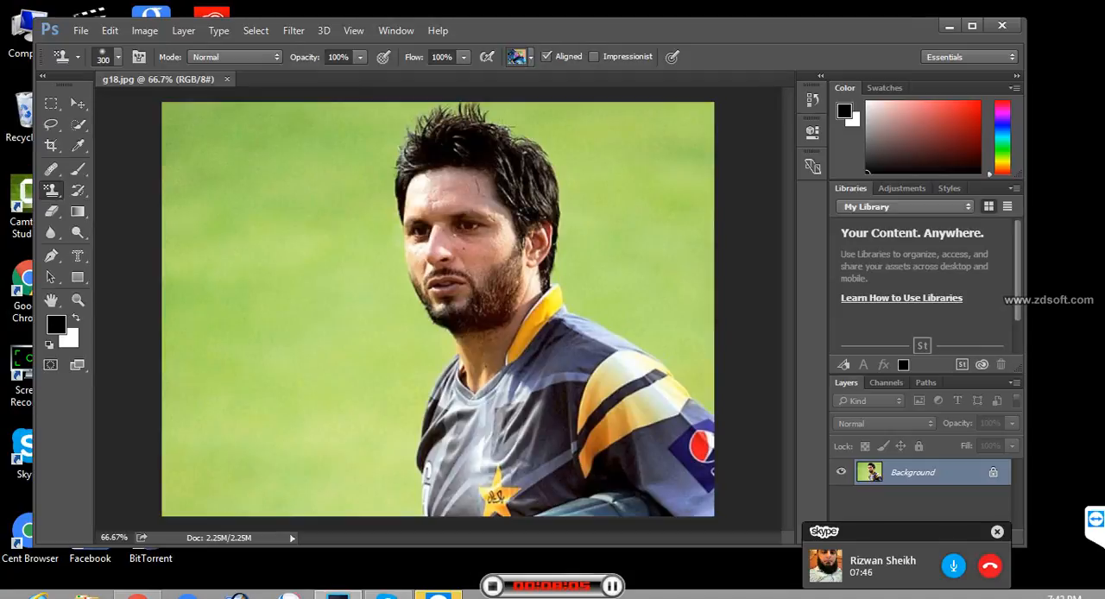
key(v)
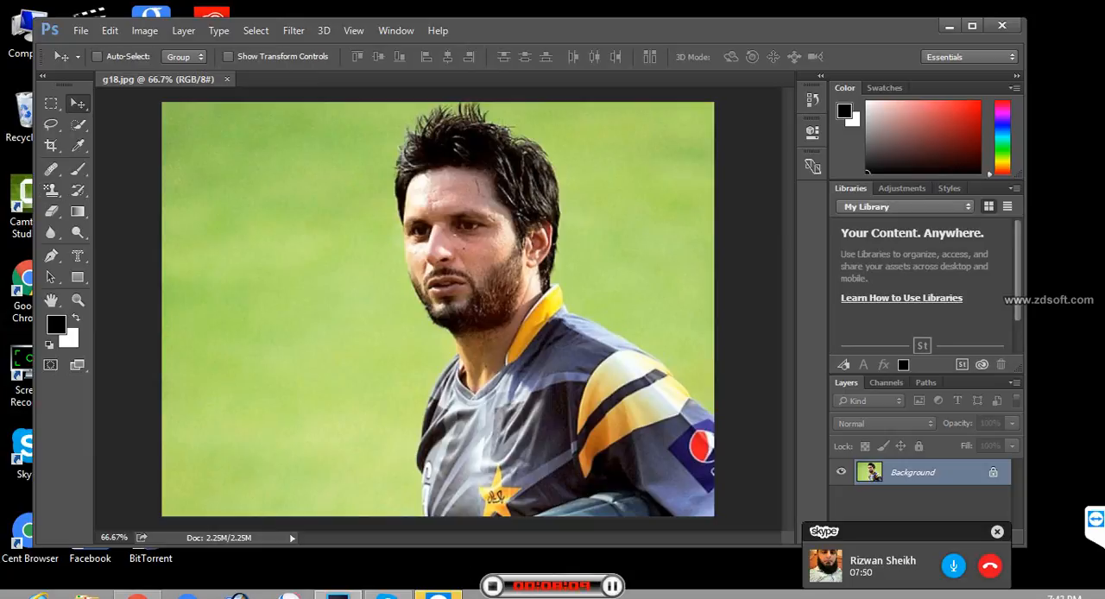
drag(158, 79, 161, 144)
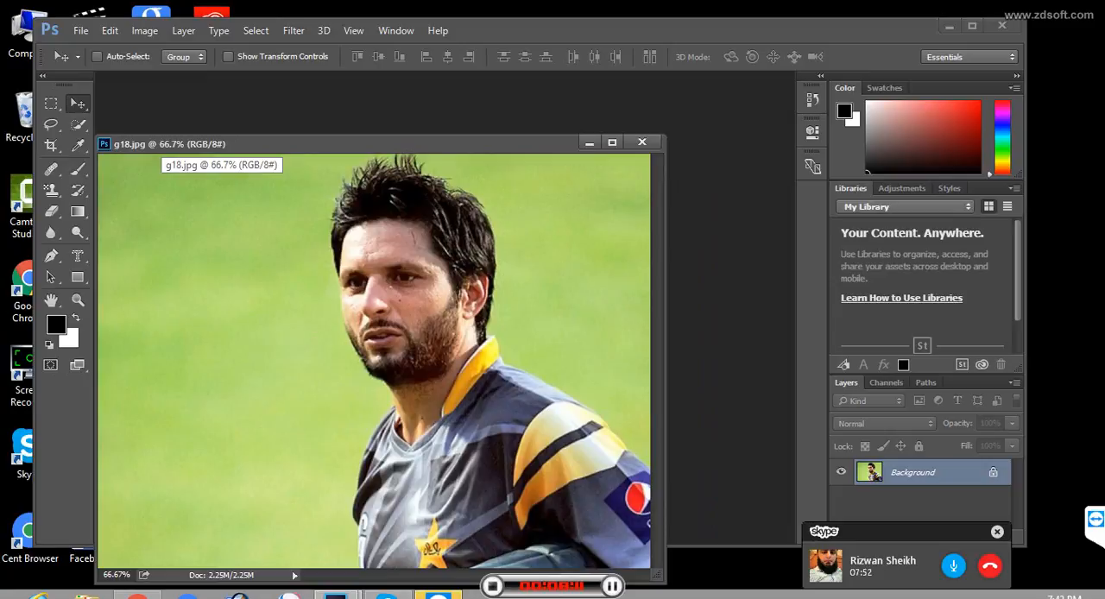
- Open the 7-3 image and separate it into its own floating window beside g18.jpg
click(81, 30)
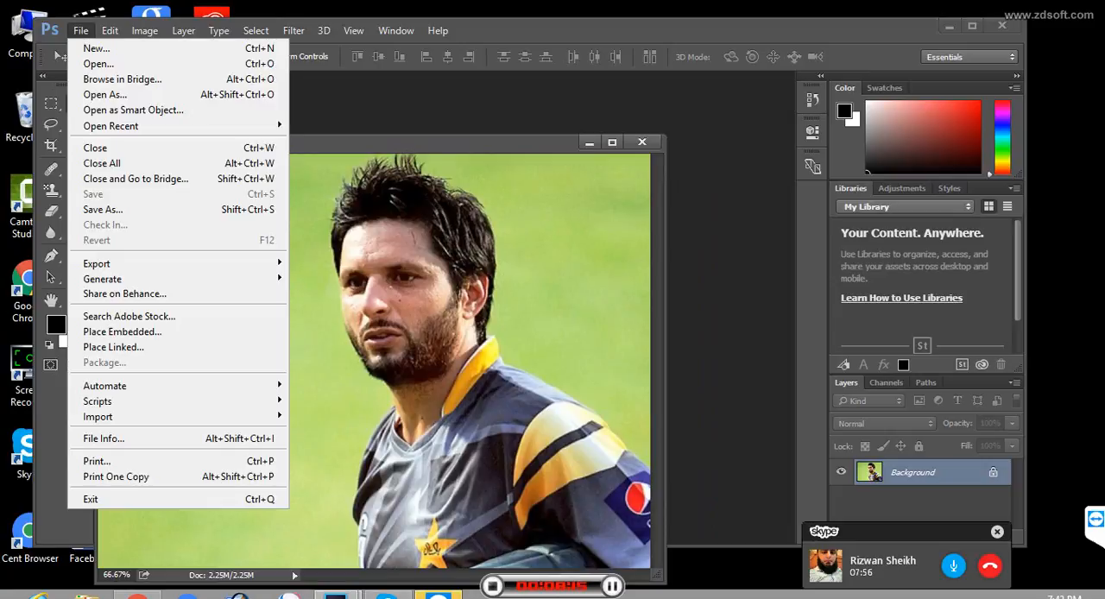
click(98, 64)
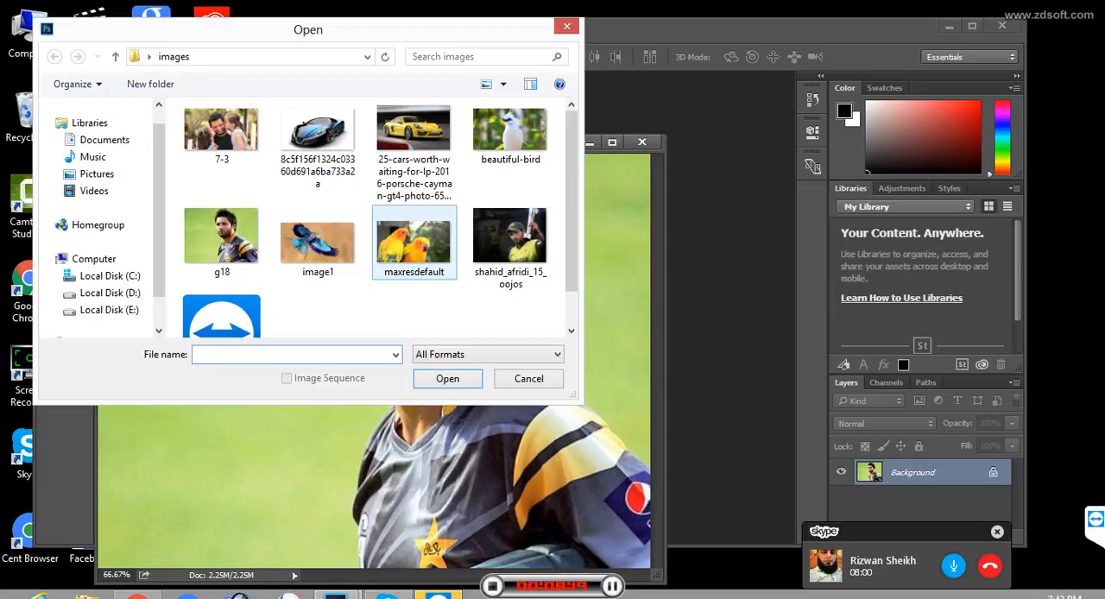
click(222, 135)
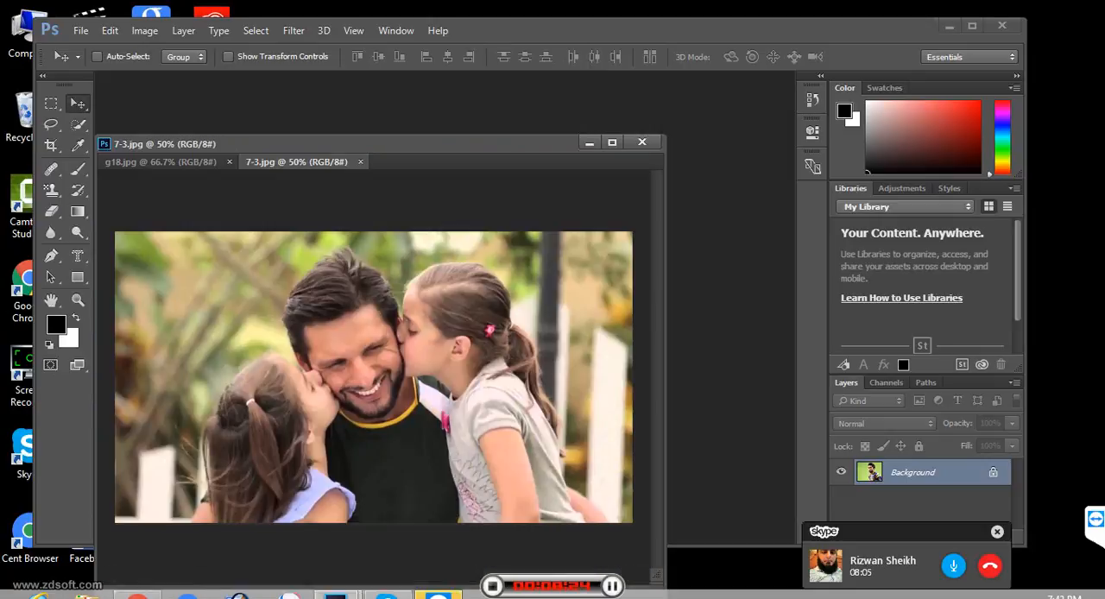
double_click(221, 136)
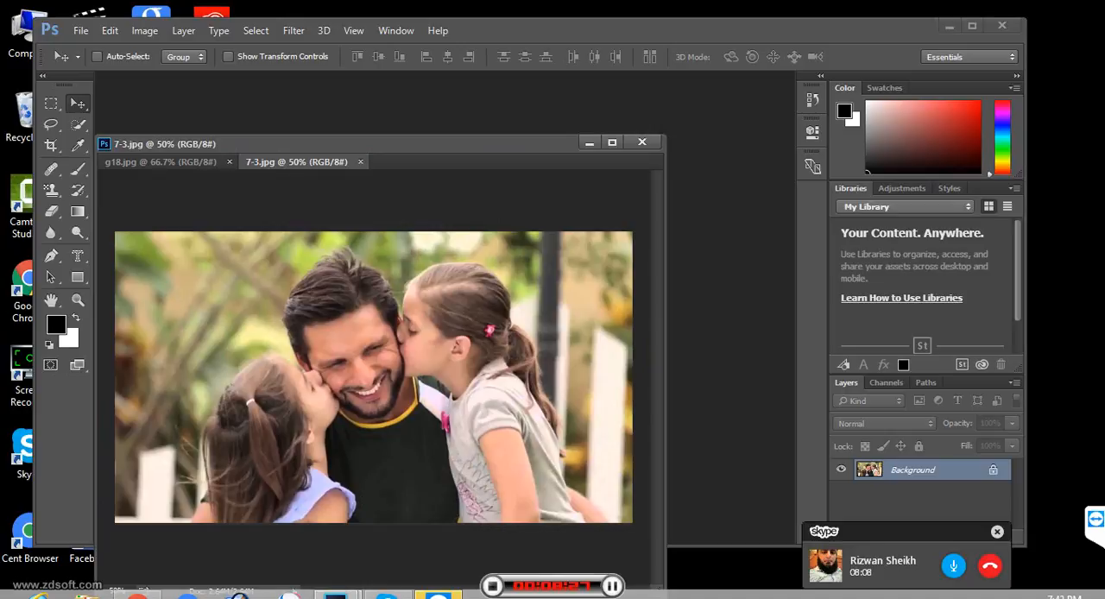
drag(296, 162, 477, 111)
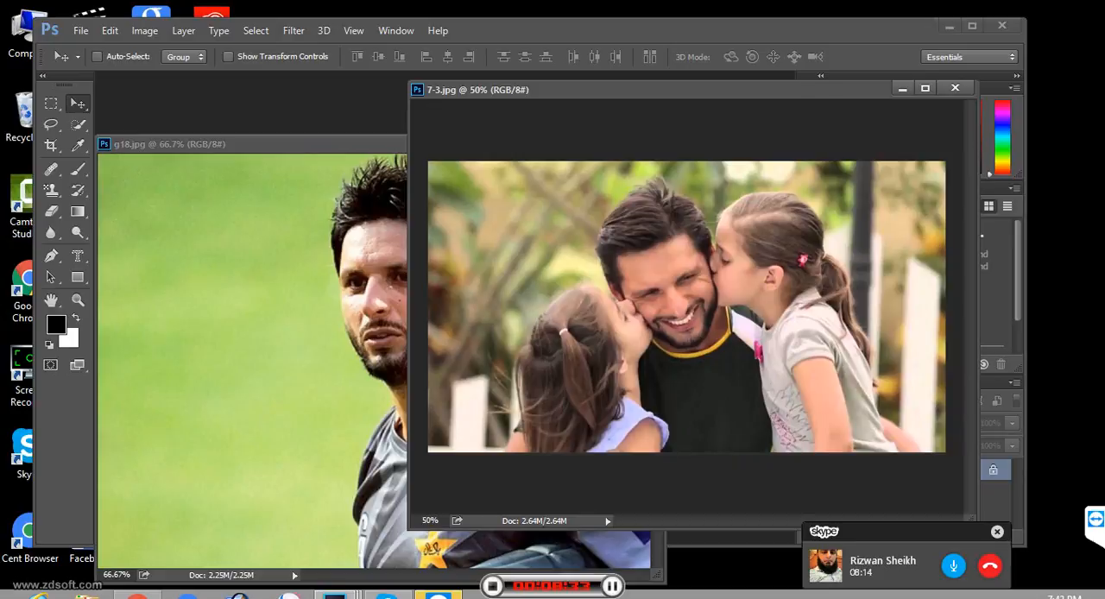
- Switch to the Clone Stamp tool and try to paint on the man's face in 7-3.jpg without defining a source point
click(52, 170)
click(52, 190)
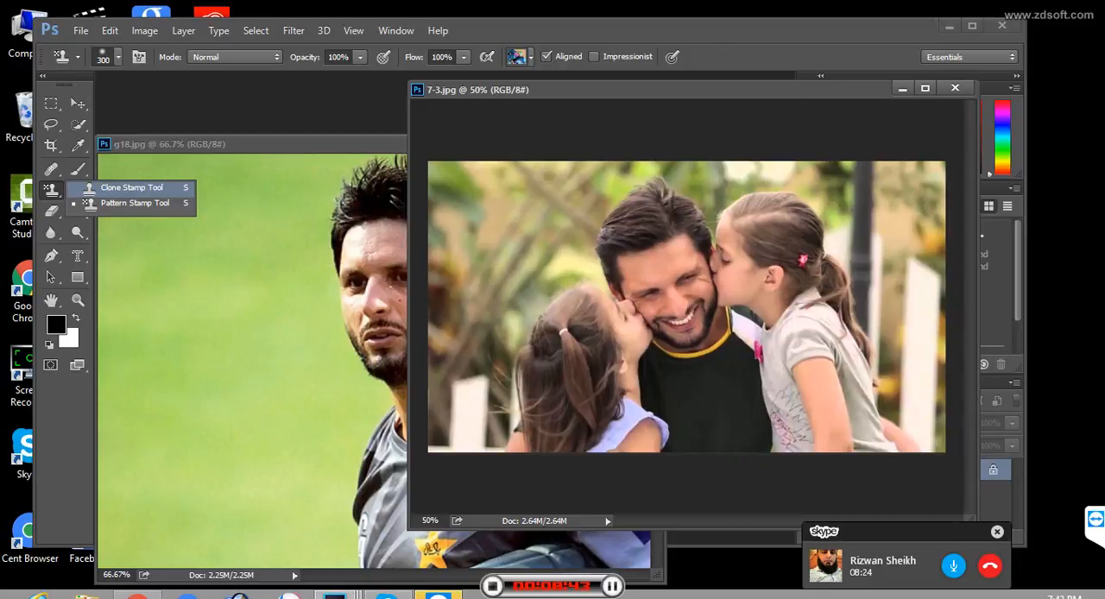
click(129, 188)
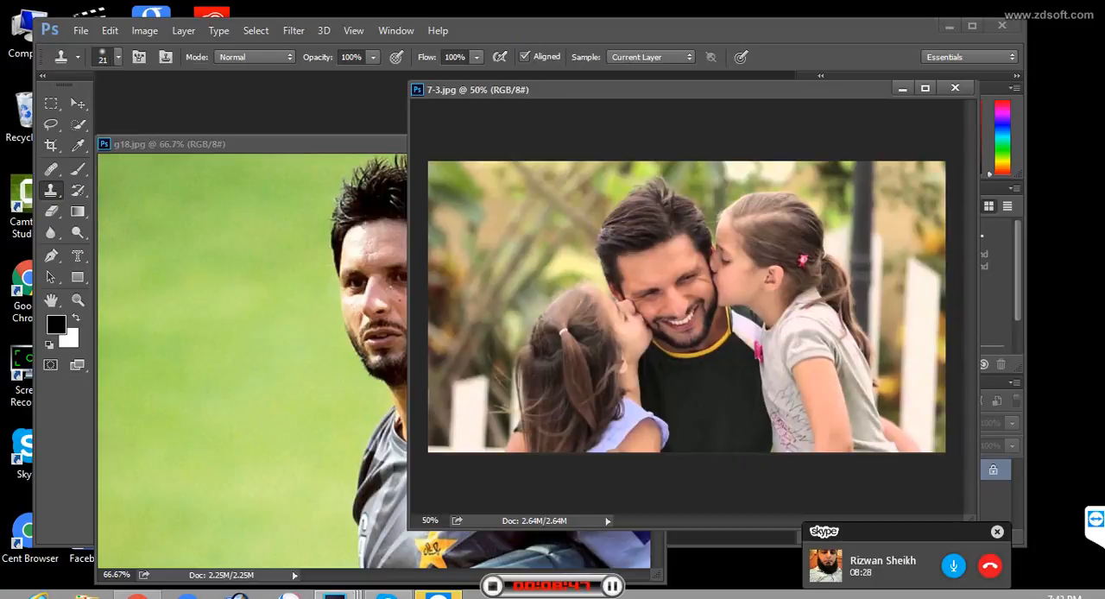
right_click(698, 267)
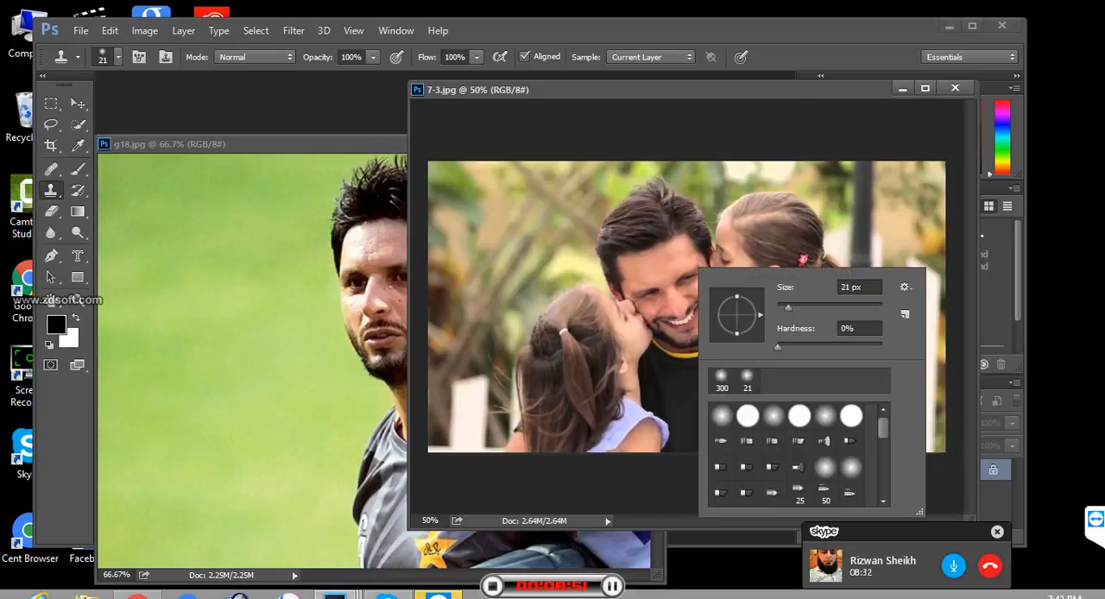
click(665, 268)
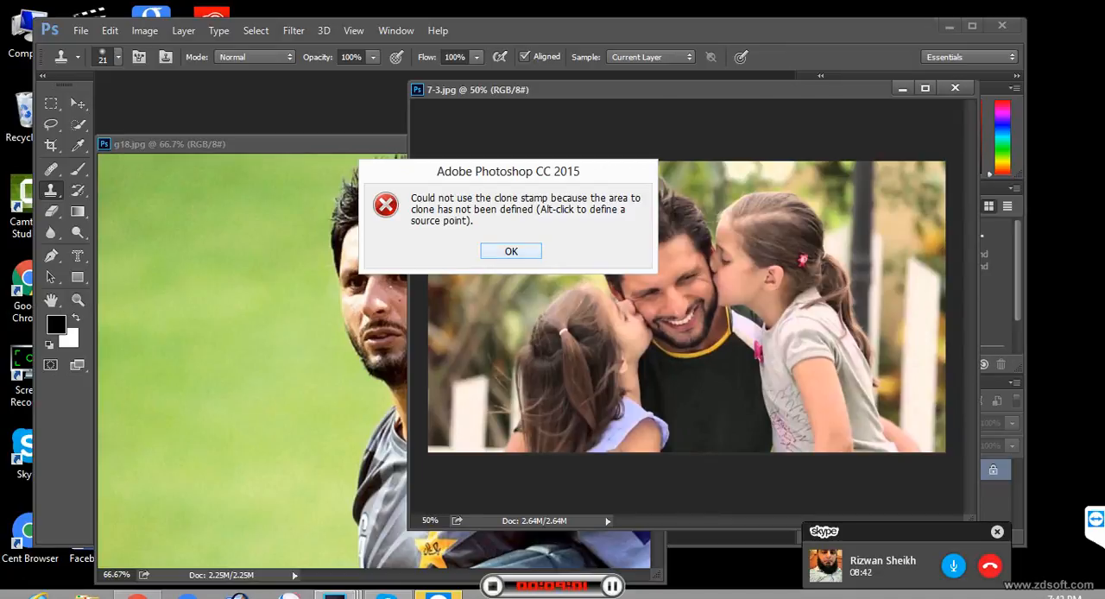
key(Return)
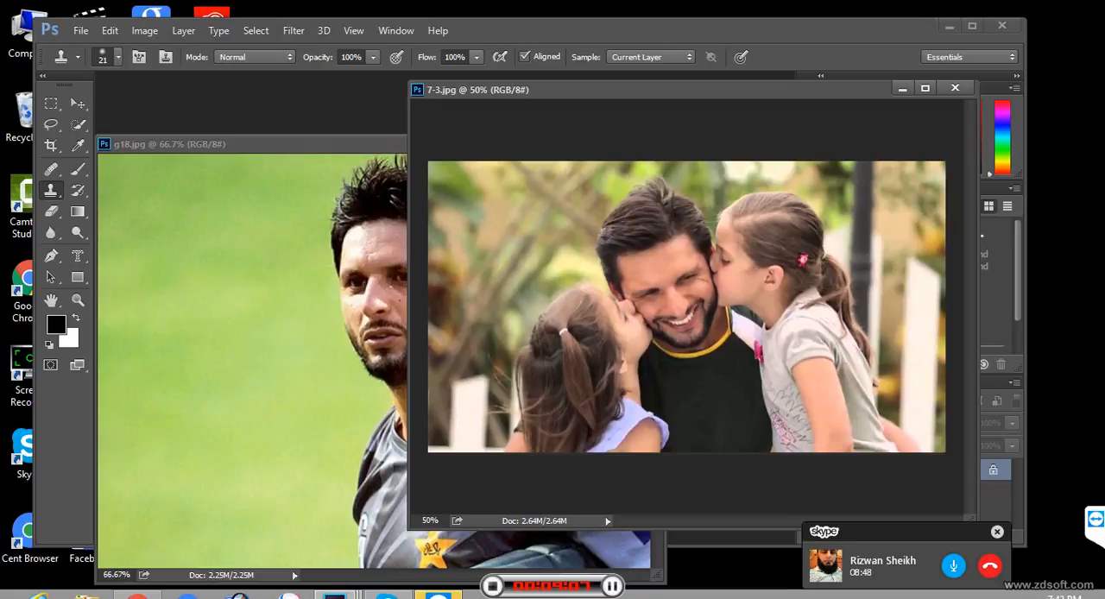
- Enlarge the Clone Stamp brush to 600 px for sampling from 7-3.jpg
key(bracketleft)
key(bracketleft)
key(bracketright)
key(bracketright)
key(bracketright)
key(bracketright)
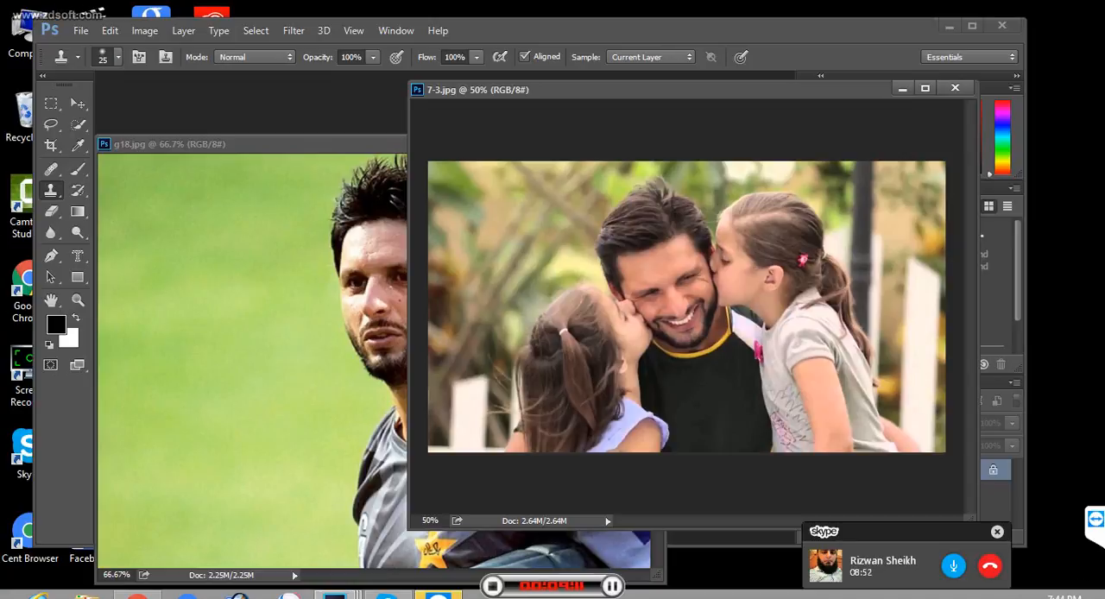
key(bracketright)
key(bracketright)
key(bracketright)
key(bracketright)
key(bracketright)
key(bracketright)
key(bracketright)
key(bracketright)
key(bracketright)
key(bracketright)
key(bracketright)
key(bracketright)
key(bracketright)
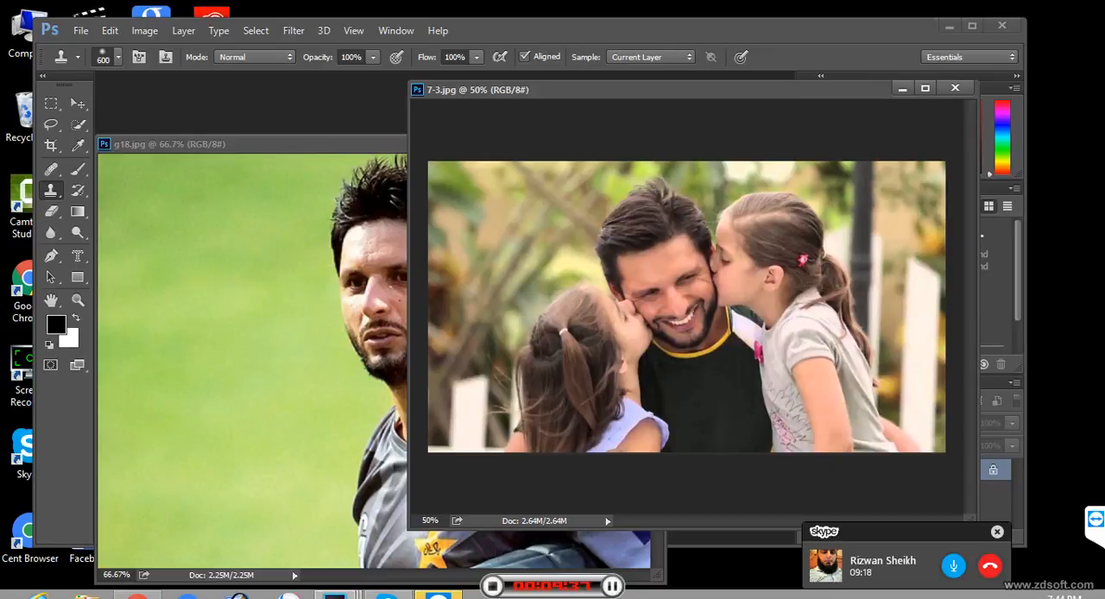
- Clone the girl and the smiling man from 7-3.jpg onto the green background of g18.jpg, undoing the extra last dab
click(227, 145)
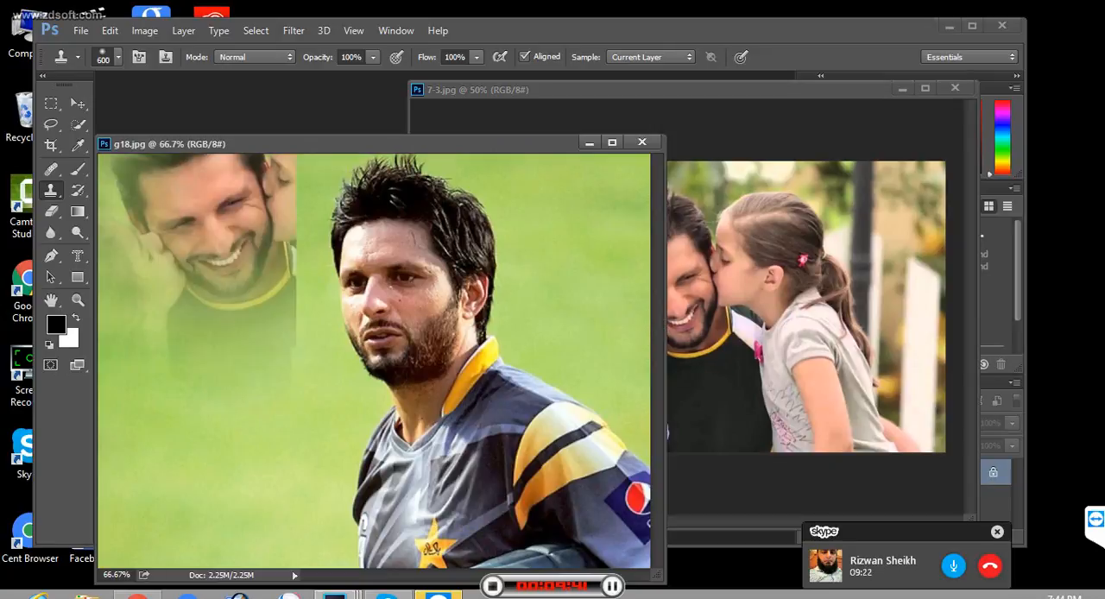
drag(246, 144, 364, 140)
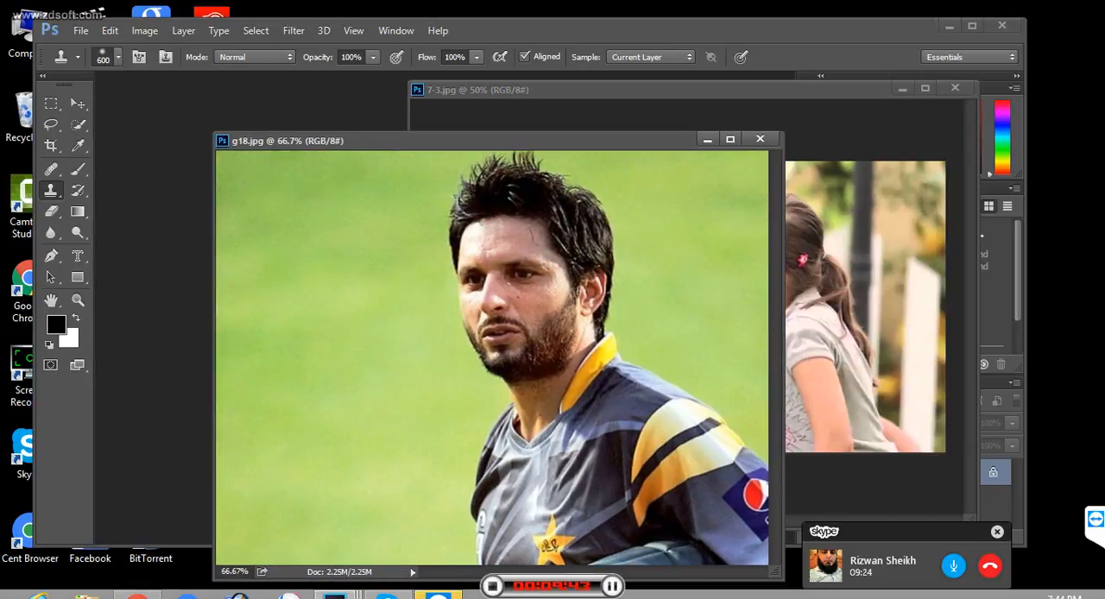
mouse_move(252, 318)
mouse_down()
mouse_move(304, 297)
mouse_move(322, 307)
mouse_up()
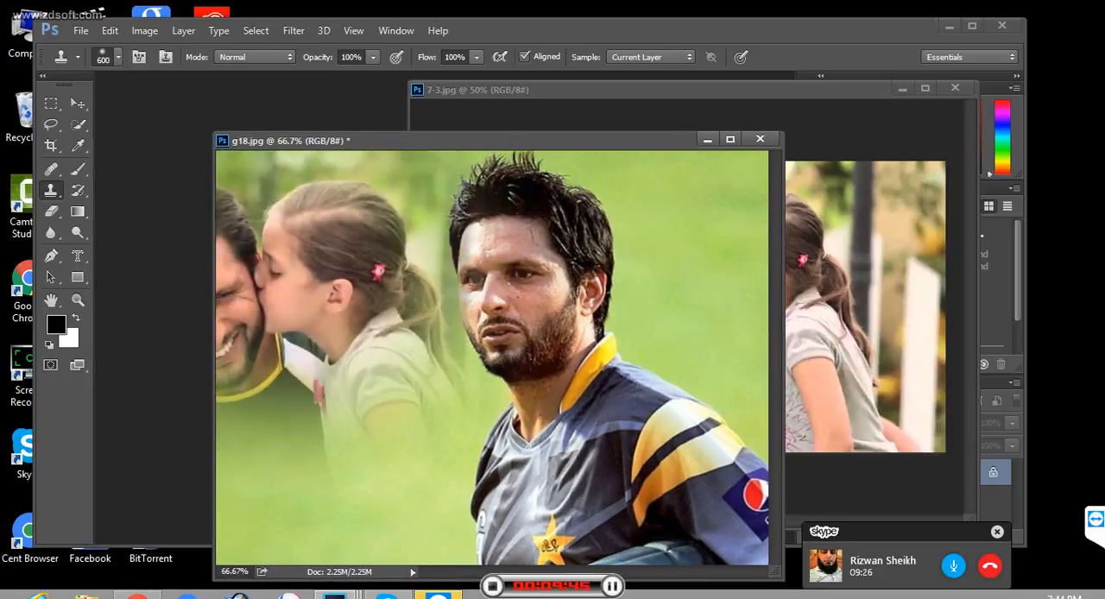
click(322, 312)
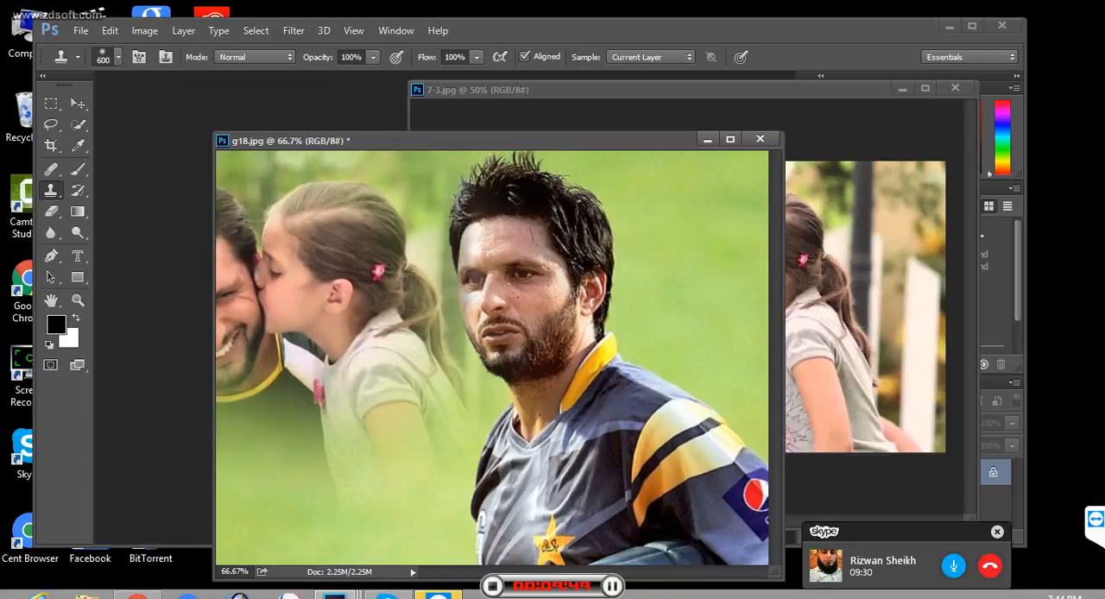
key(ctrl+z)
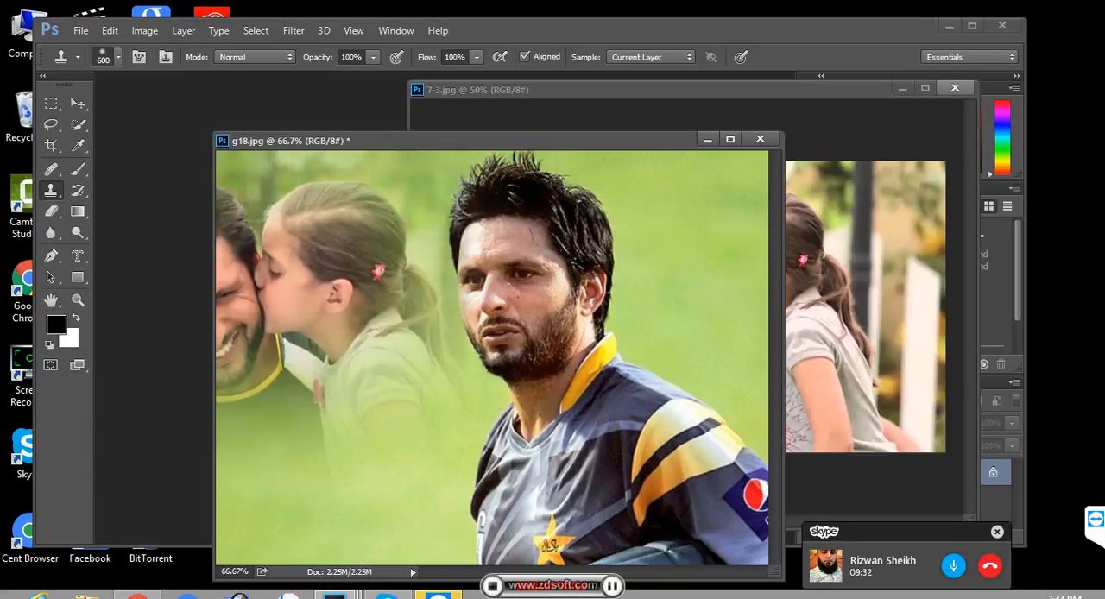
- Close the 7-3.jpg source image and try to clone onto the man in g18.jpg without it
click(955, 88)
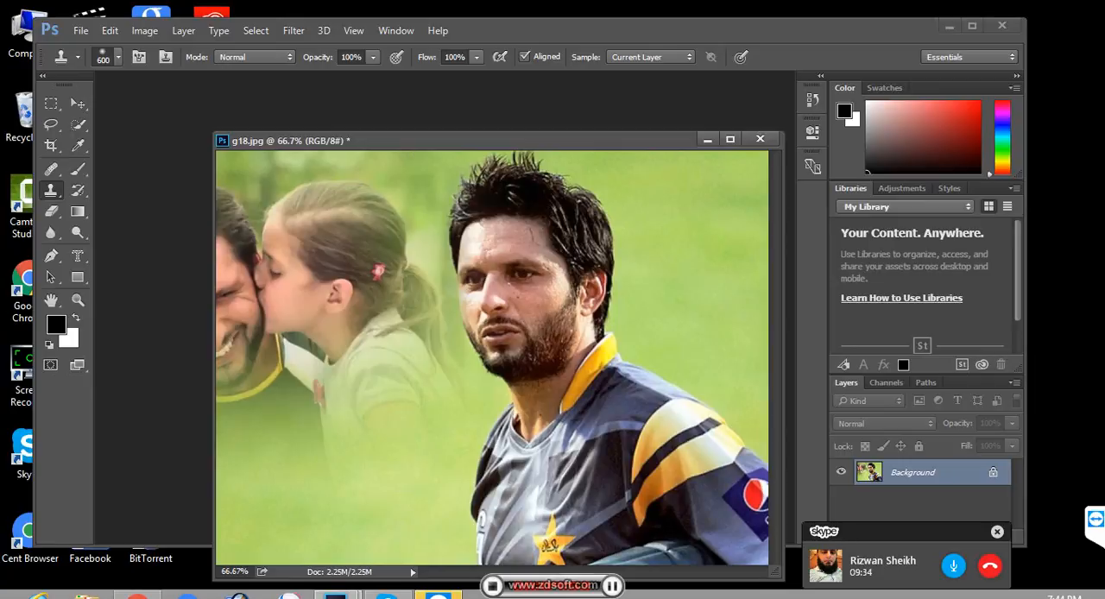
click(492, 337)
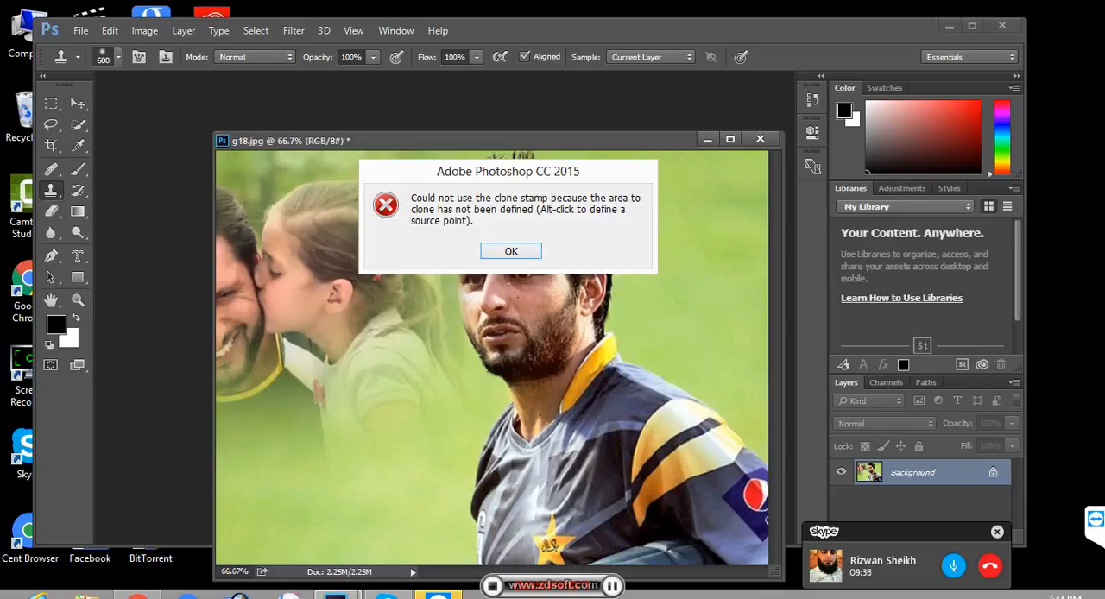
key(Return)
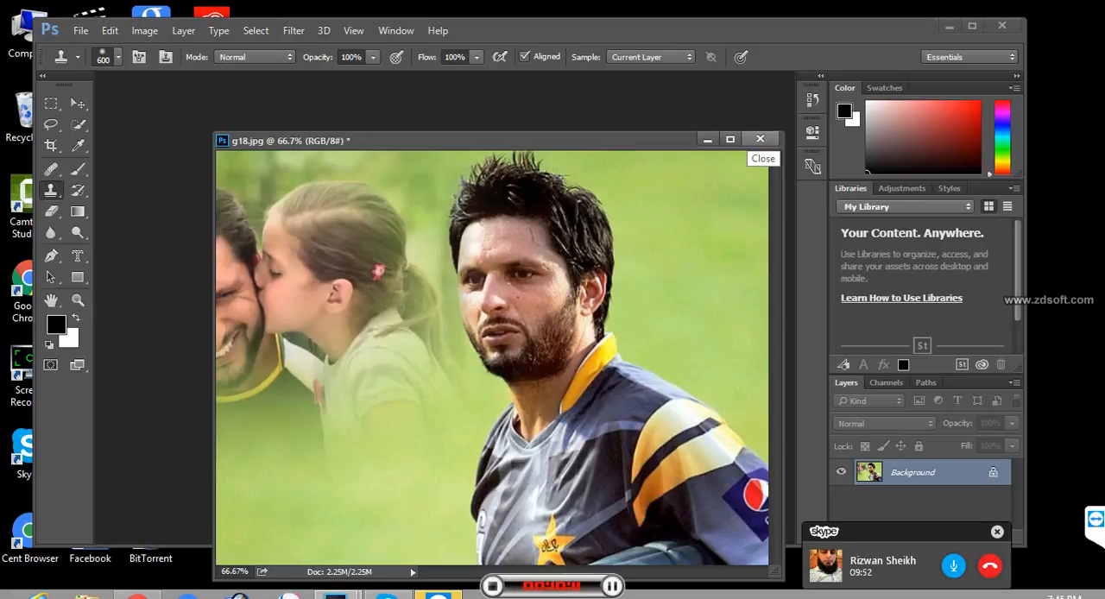
- Close g18.jpg without saving its changes
click(760, 139)
click(514, 240)
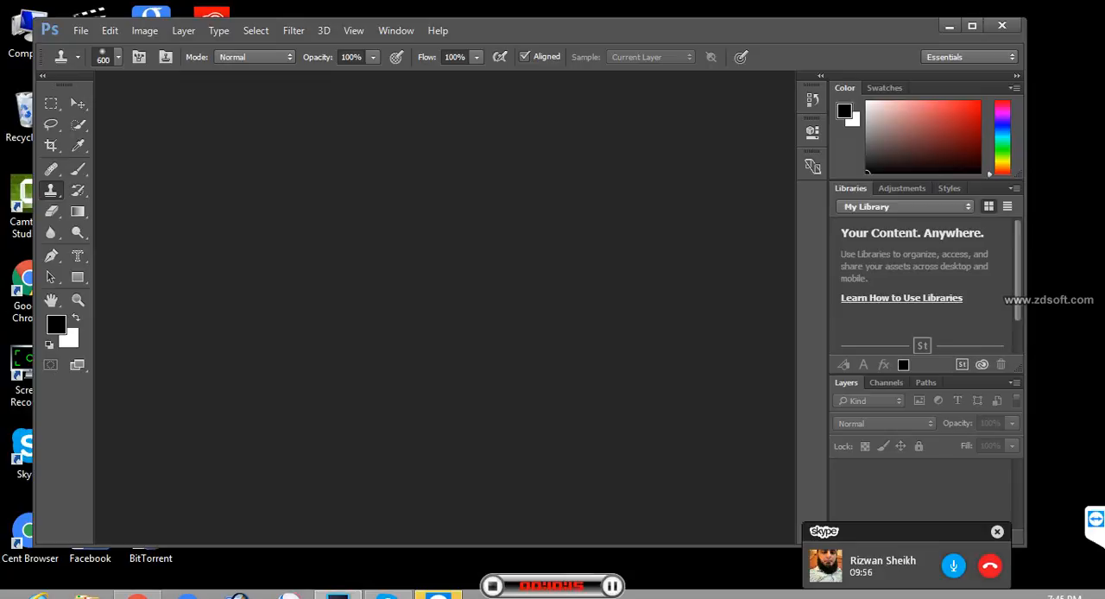
- Open the 25-cars-worth-waiting-for yellow Porsche image and undock it into its own floating window
click(80, 30)
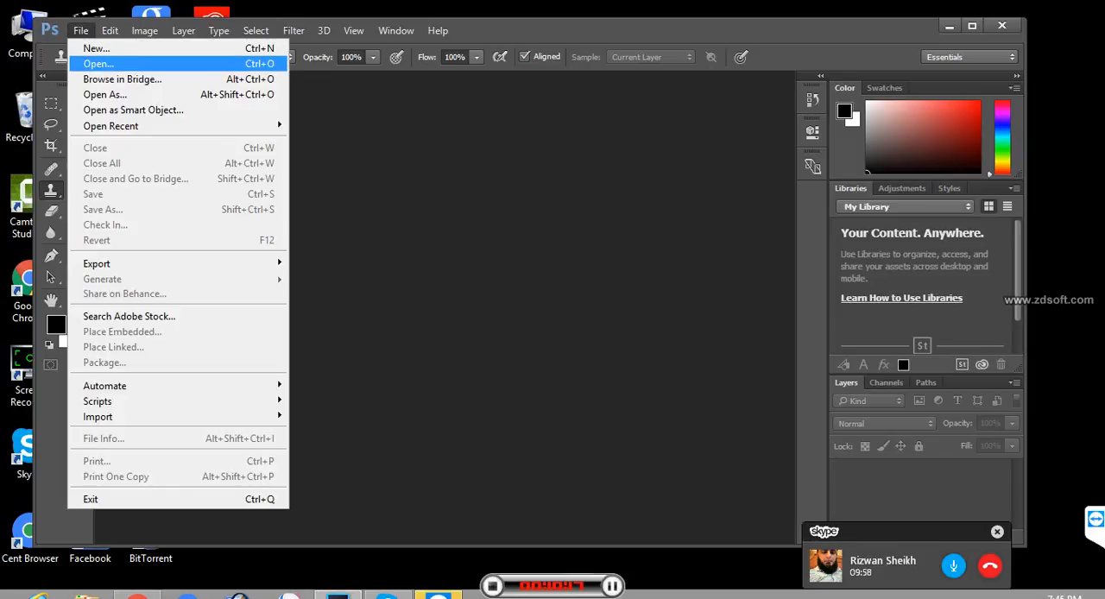
click(97, 64)
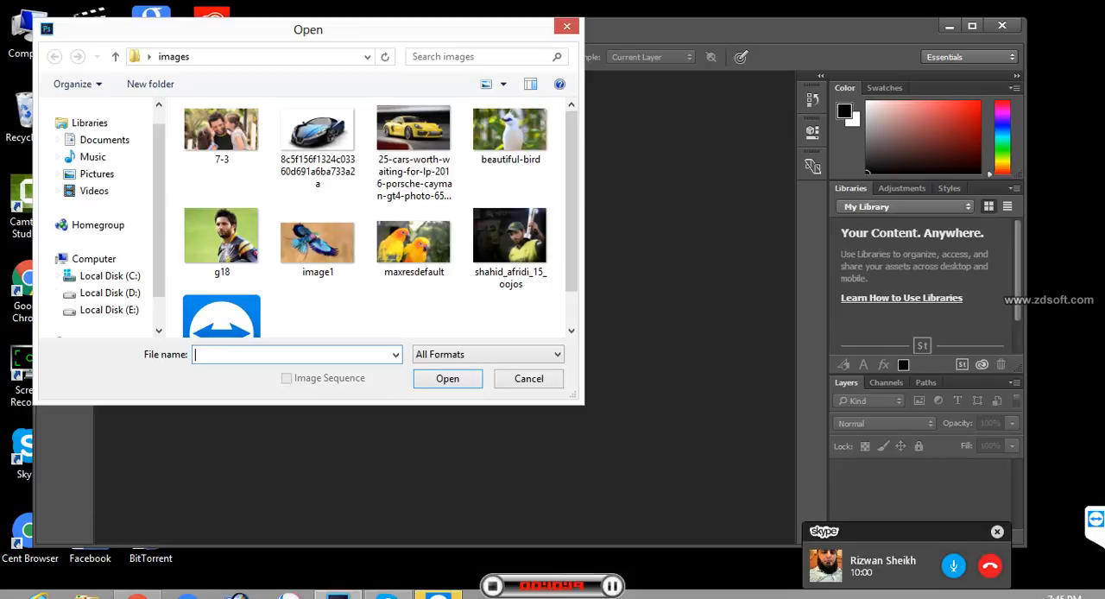
click(414, 142)
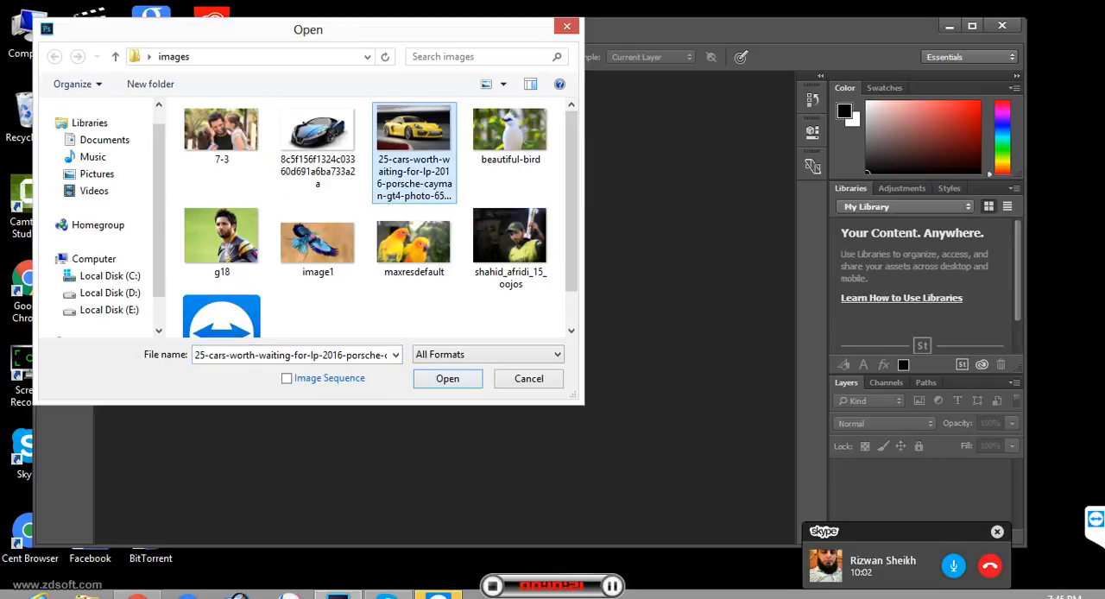
click(447, 379)
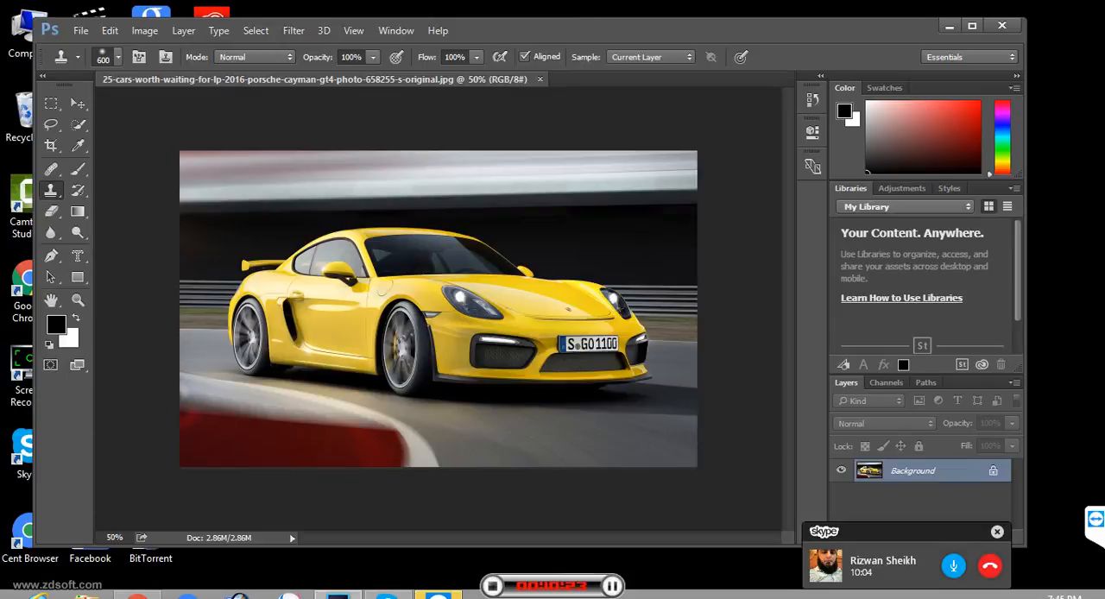
drag(315, 79, 314, 147)
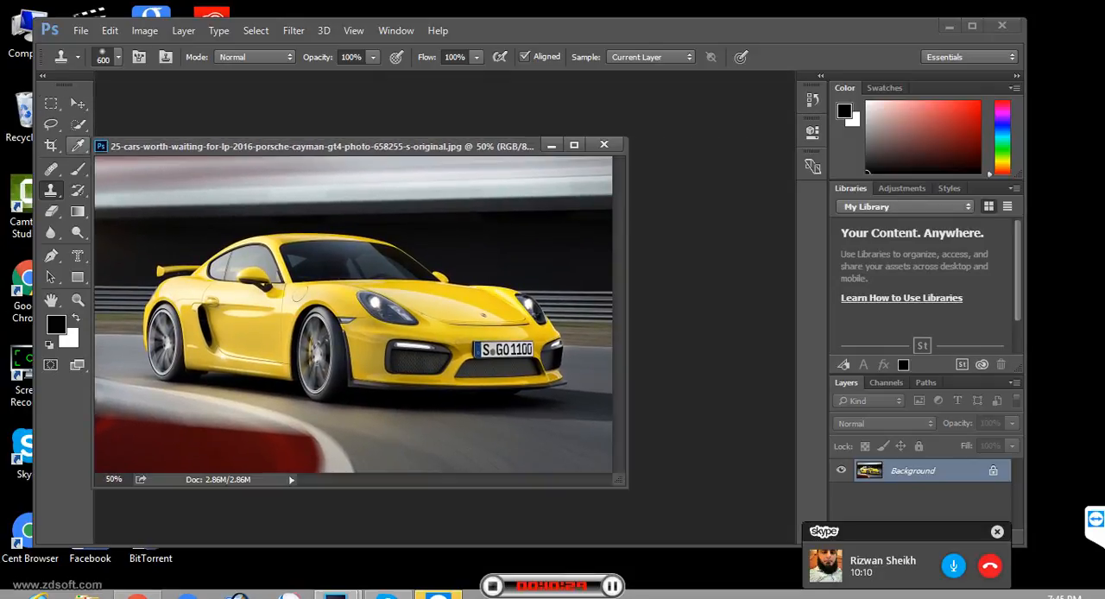
- Open image1 and separate it into its own floating window beside the car image
click(81, 30)
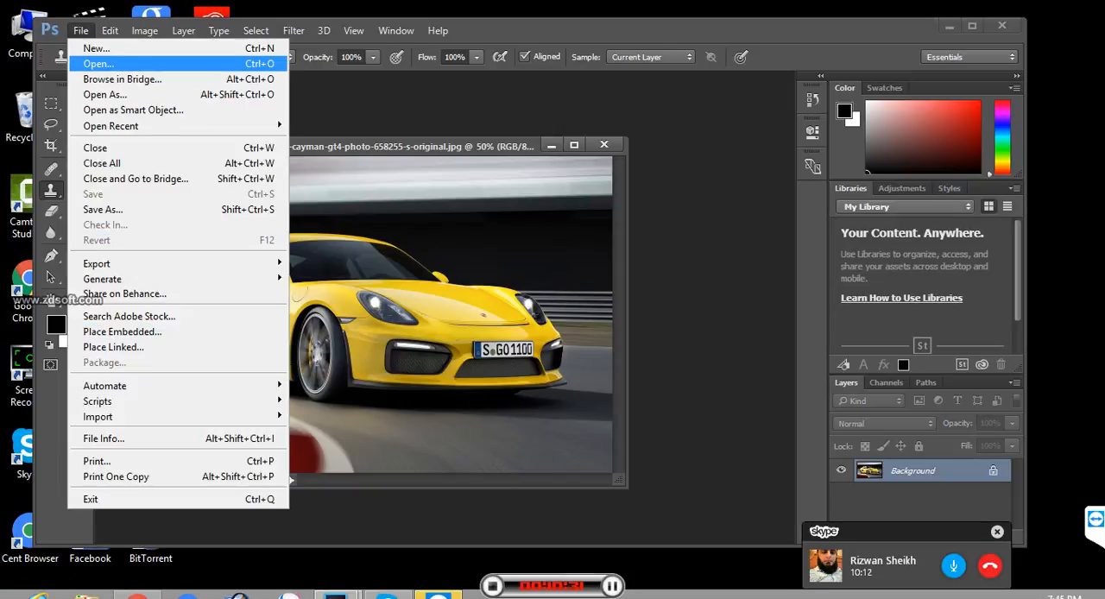
click(95, 62)
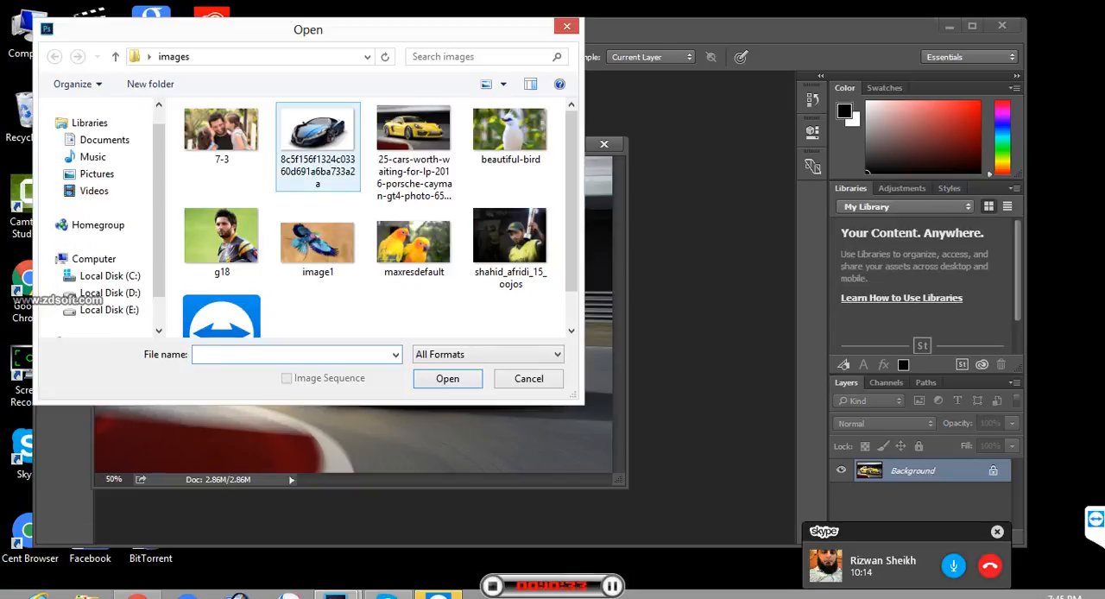
click(318, 242)
click(447, 379)
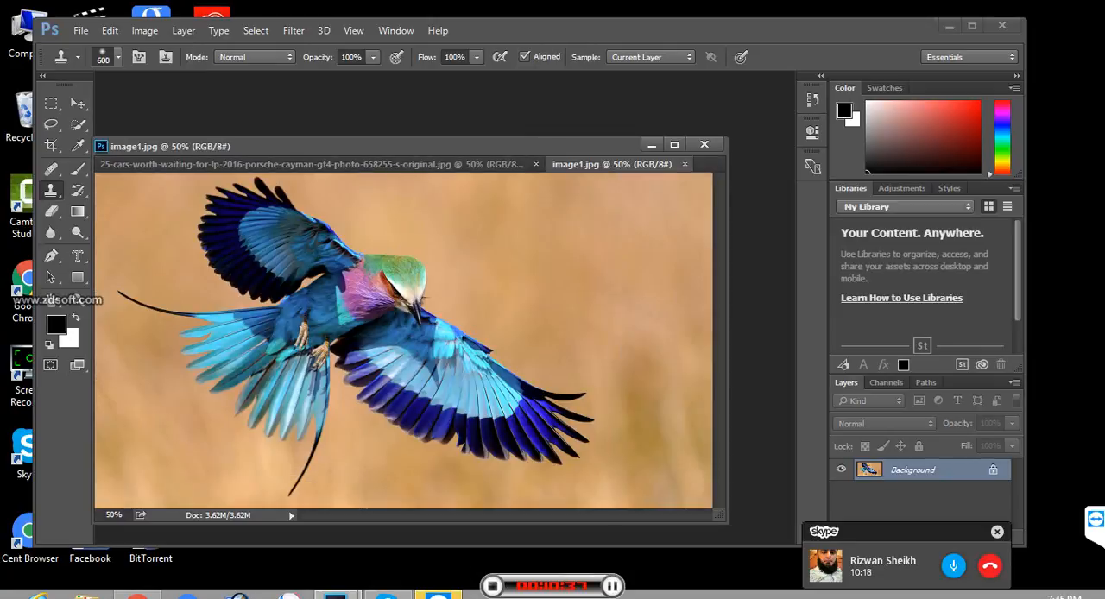
drag(611, 164, 596, 106)
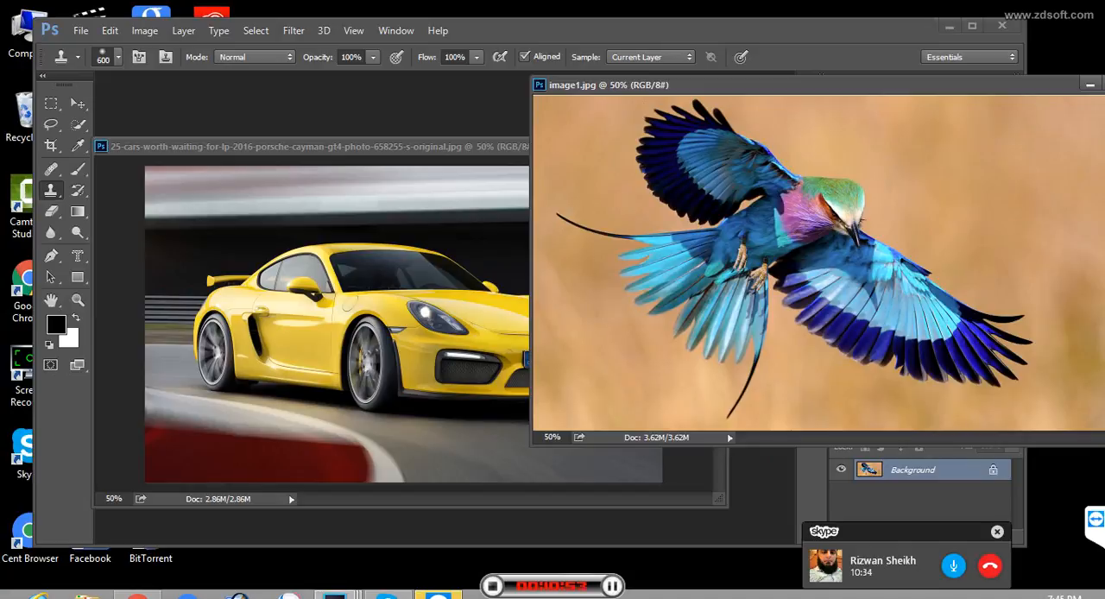
- Clone the blue bird from image1.jpg above the front of the yellow car, and close image1.jpg
click(283, 218)
click(282, 218)
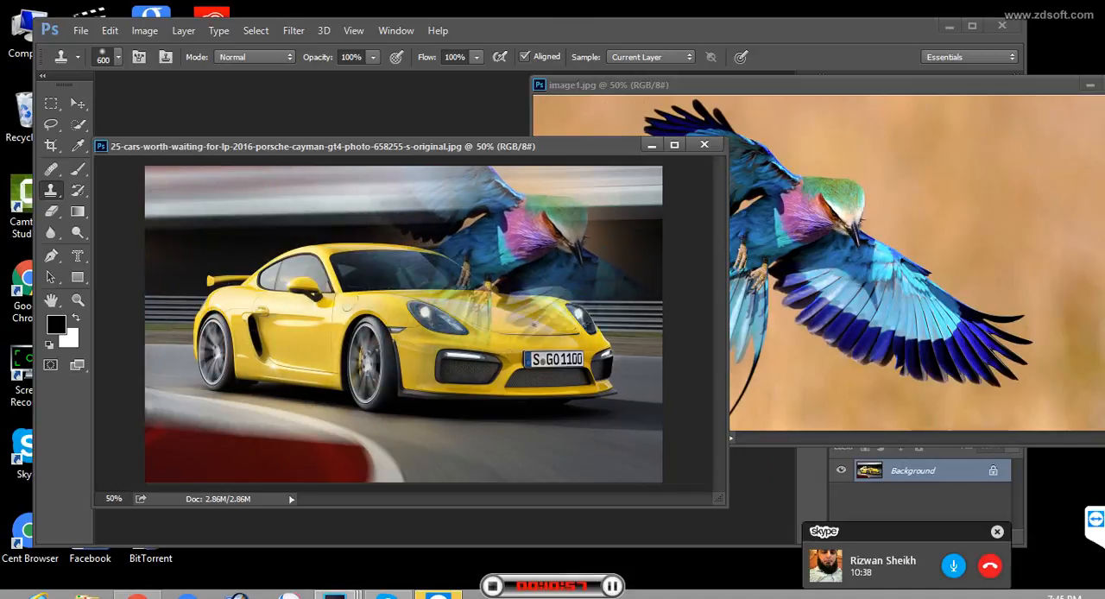
click(546, 224)
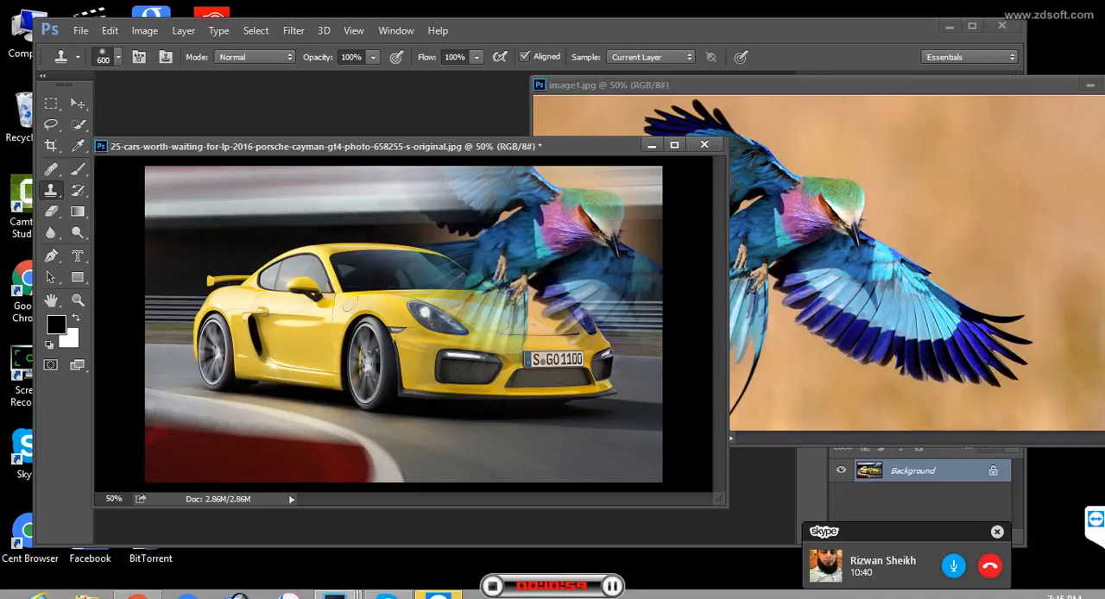
click(325, 394)
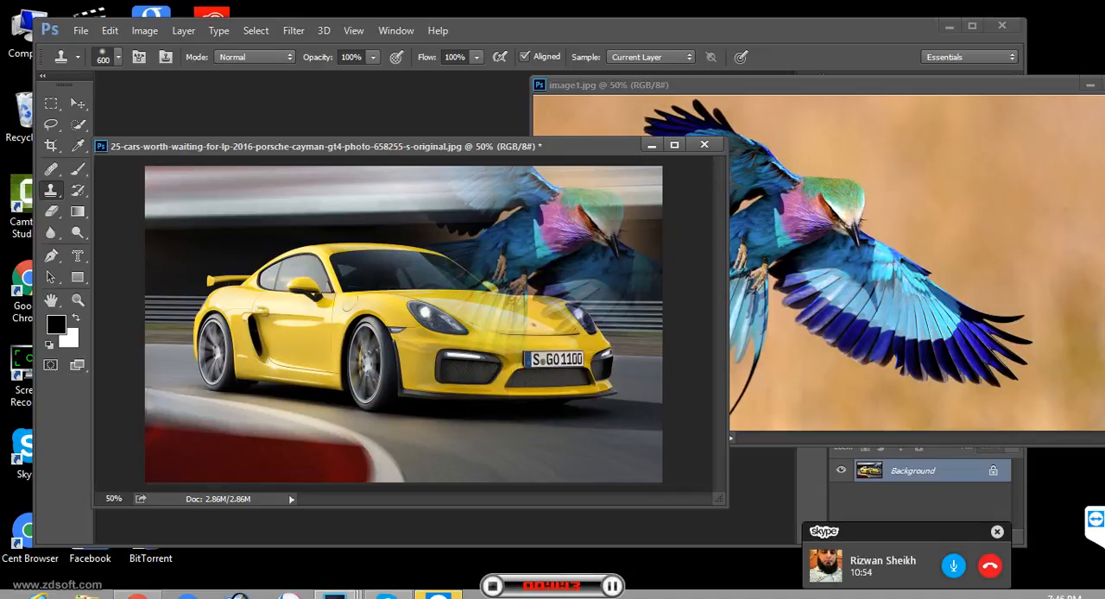
drag(907, 84, 777, 113)
click(1014, 112)
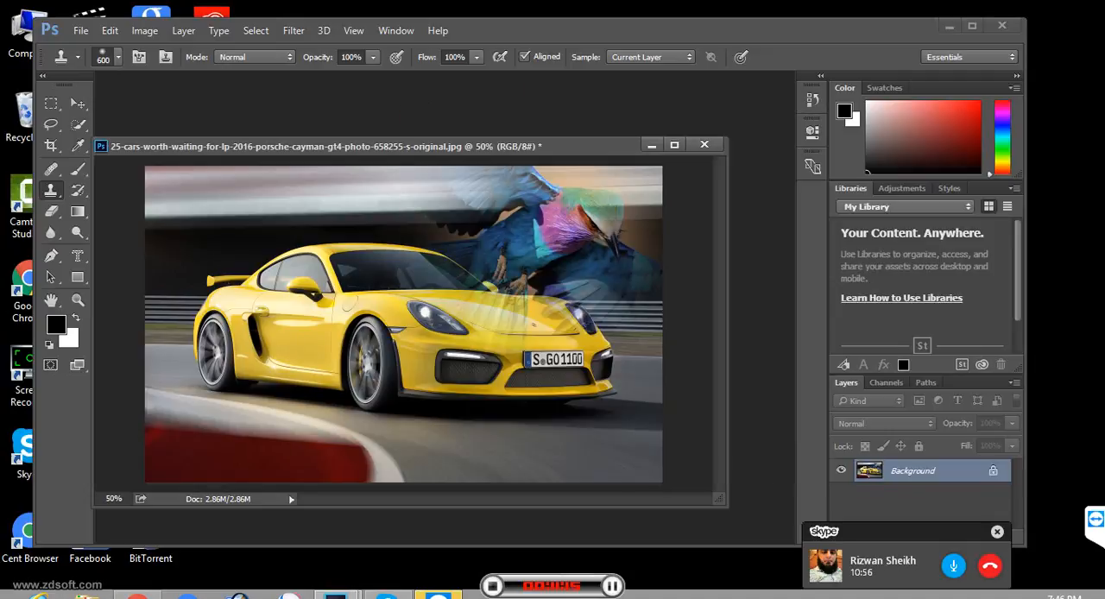
- Open the beautiful-bird image and separate it into its own floating window beside the car image
click(80, 30)
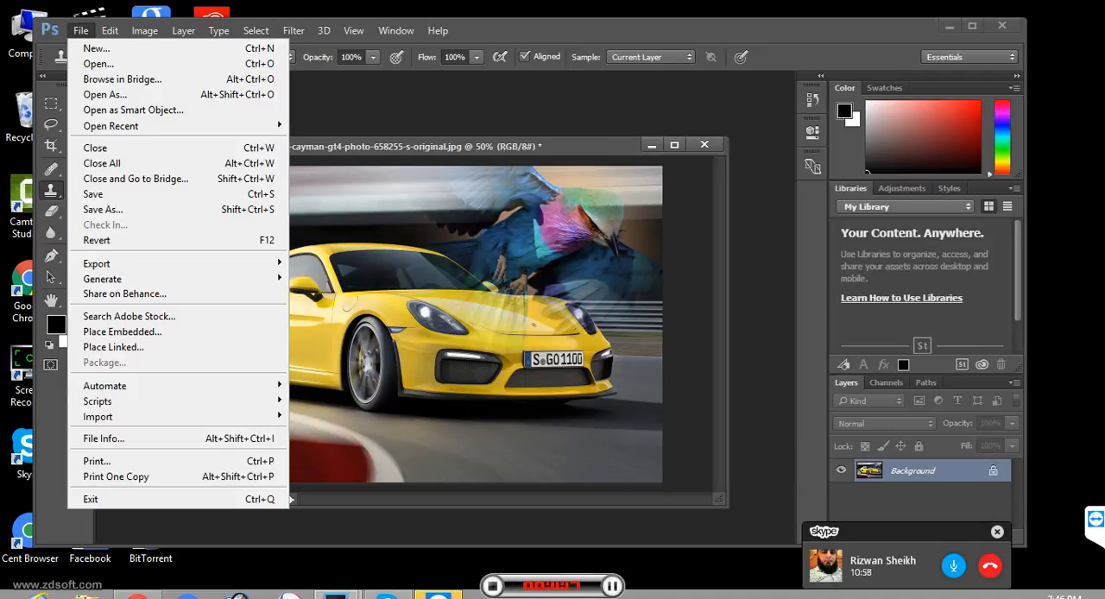
click(97, 64)
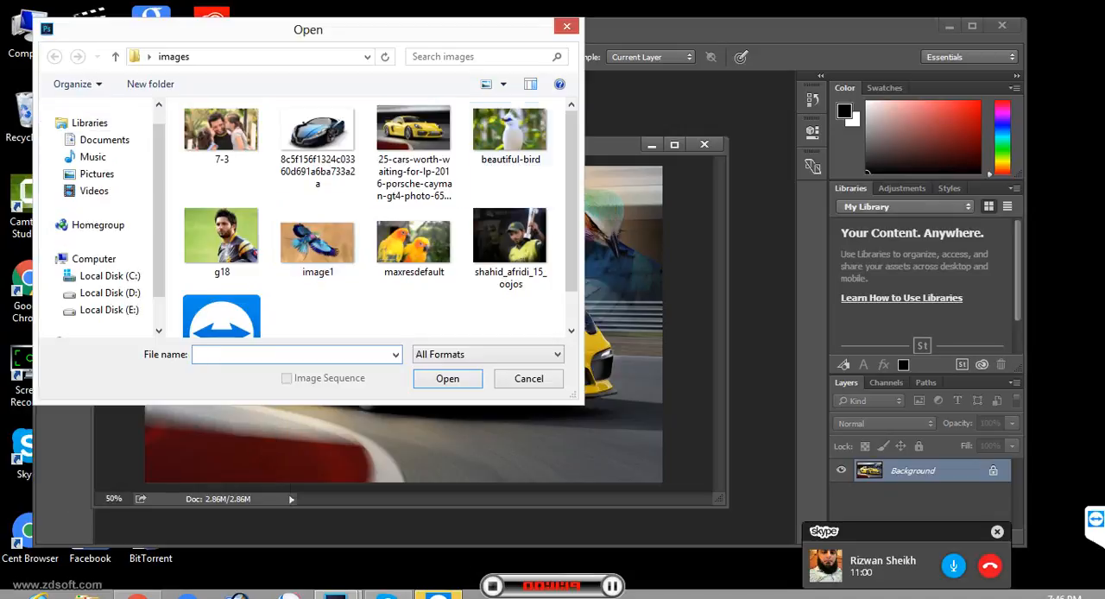
click(509, 134)
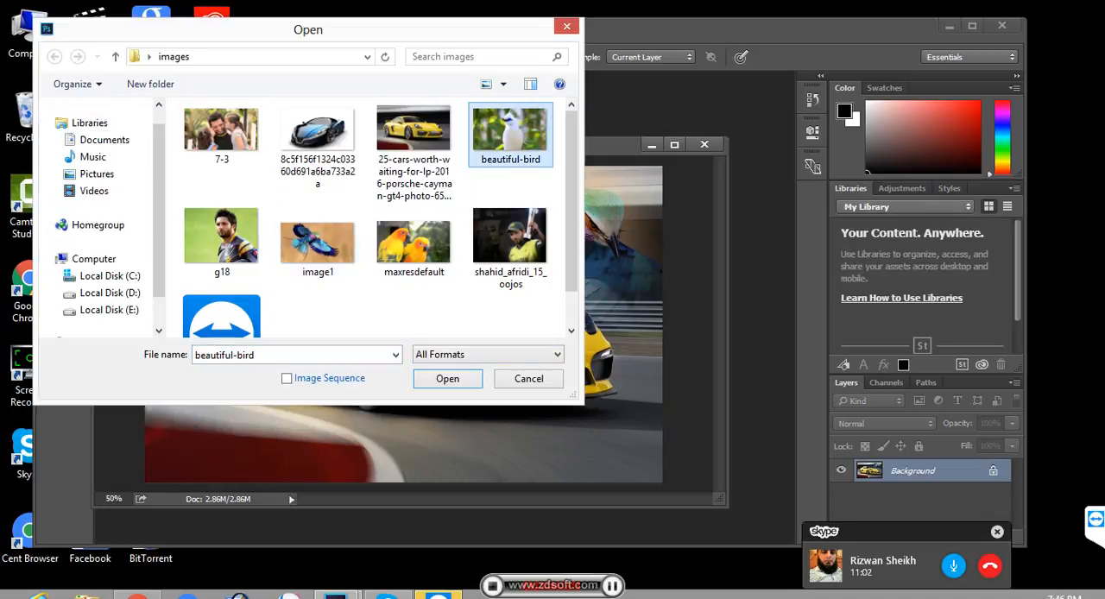
click(447, 379)
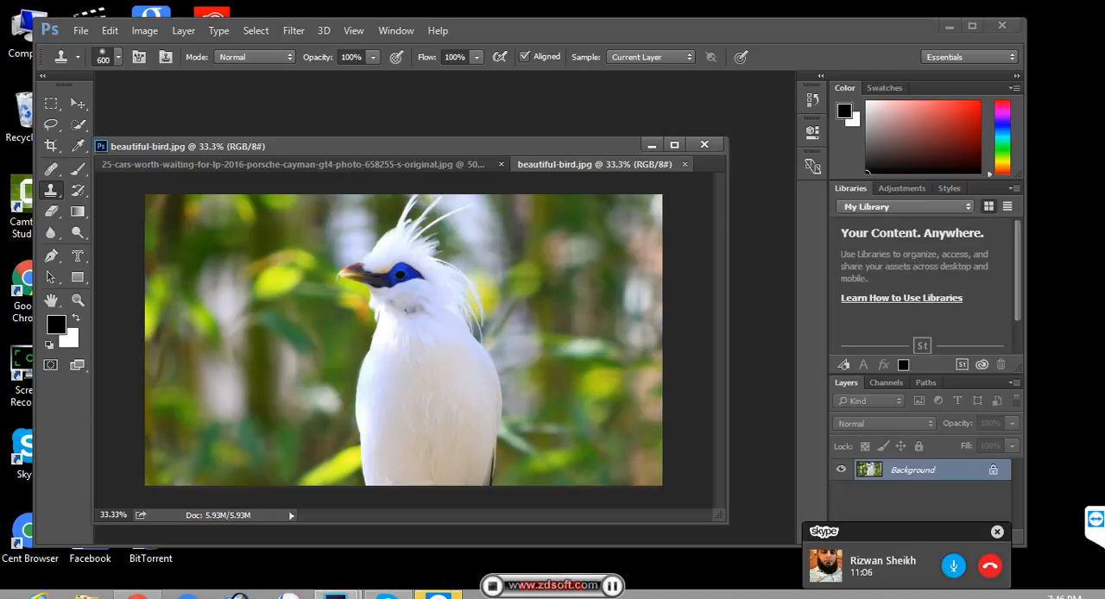
drag(595, 164, 642, 66)
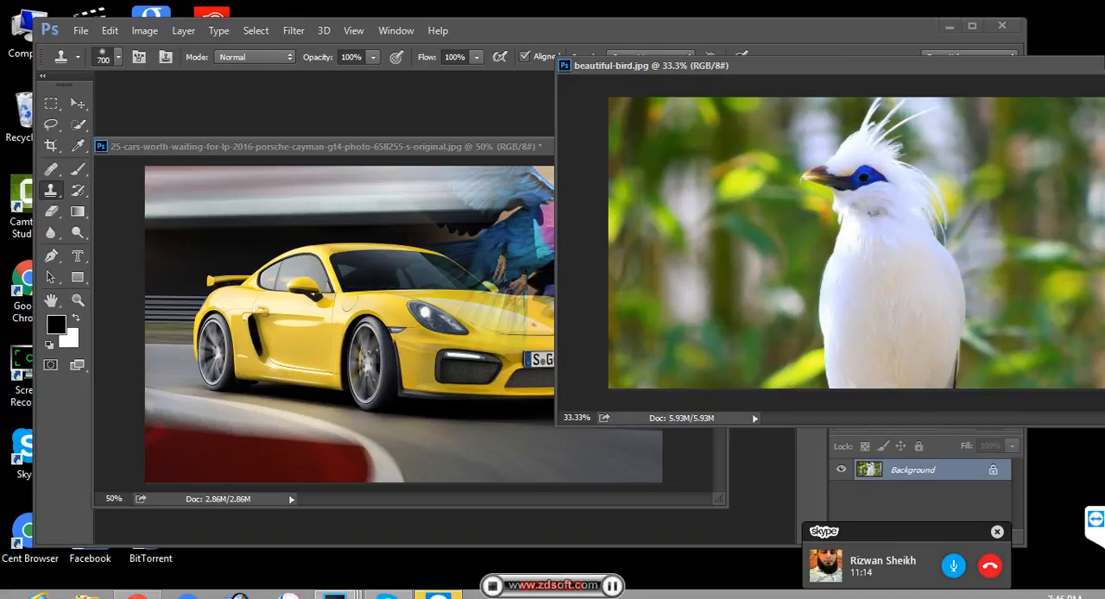
- Enlarge the Clone Stamp brush to 900 px and clone the white bird over the rear of the yellow car
key(bracketright)
key(bracketright)
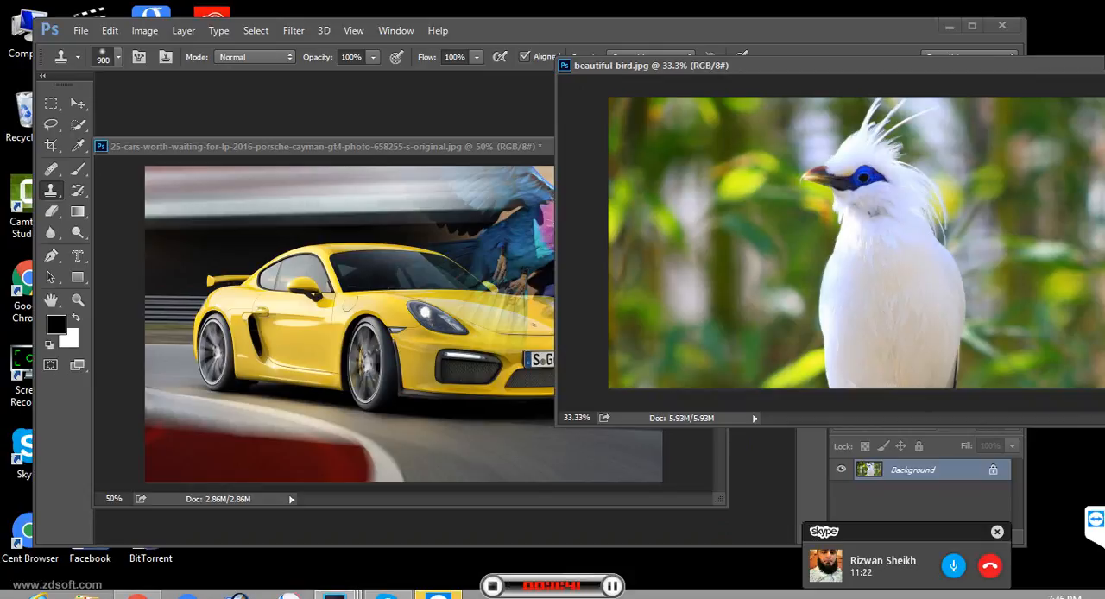
click(348, 303)
mouse_move(348, 303)
mouse_down()
mouse_move(285, 276)
mouse_move(348, 303)
mouse_up()
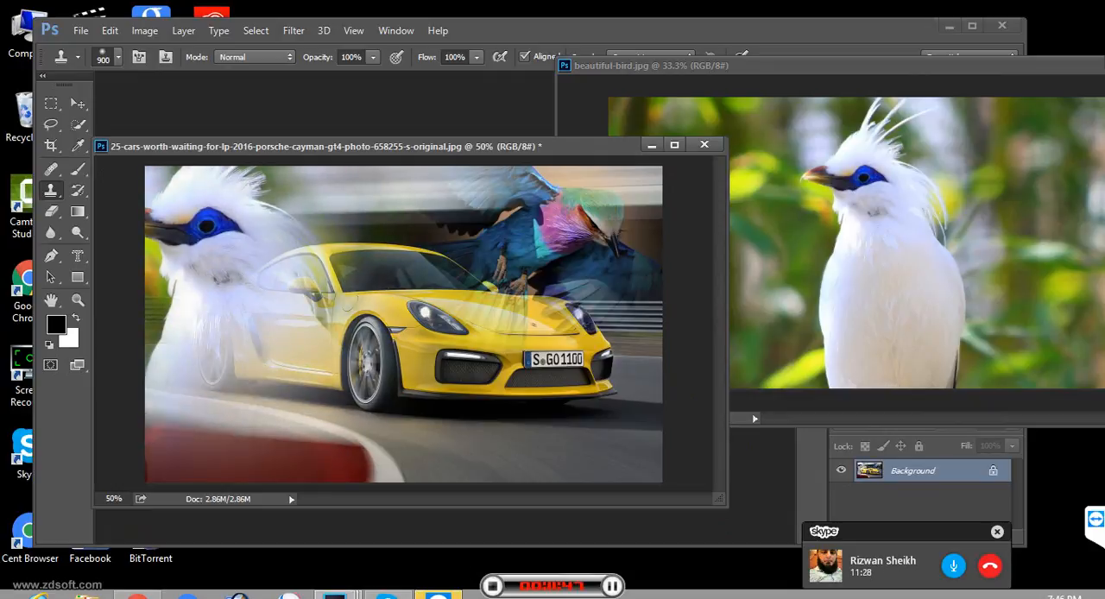
- Step back through the last clone strokes that cover the car's rear with the white bird's body
key(ctrl+alt+z)
key(ctrl+alt+z)
key(ctrl+alt+z)
key(ctrl+alt+z)
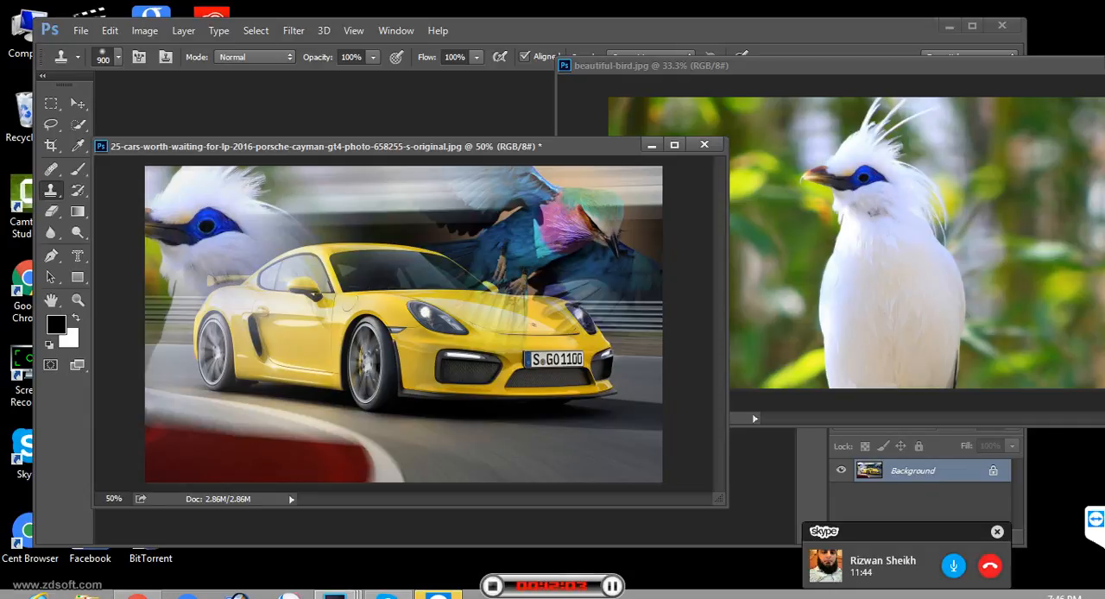
- Close the car image without saving, and close beautiful-bird.jpg
key(ctrl+w)
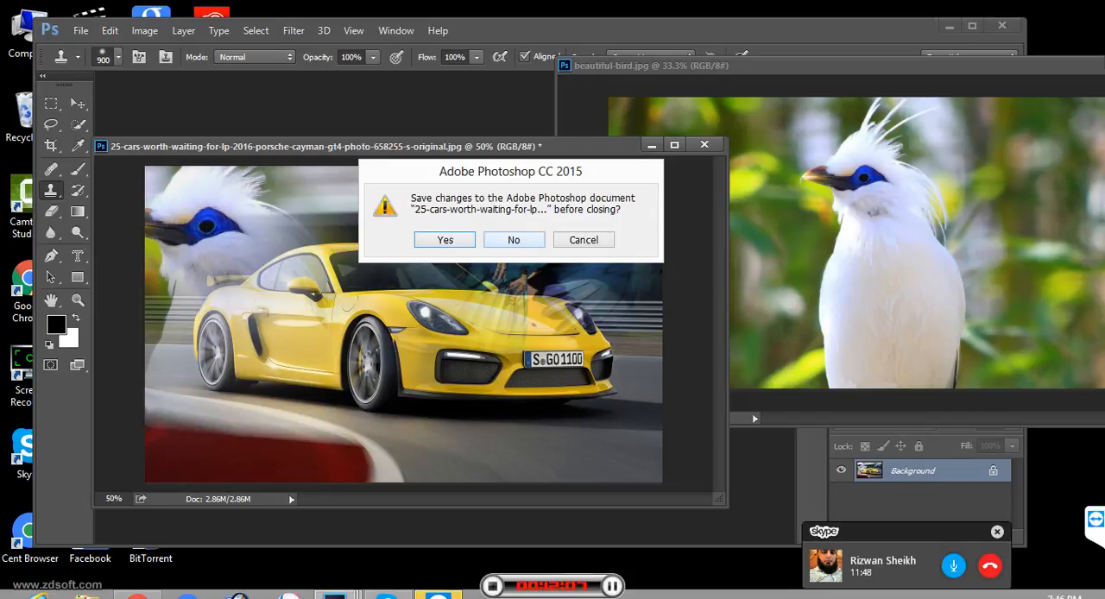
key(n)
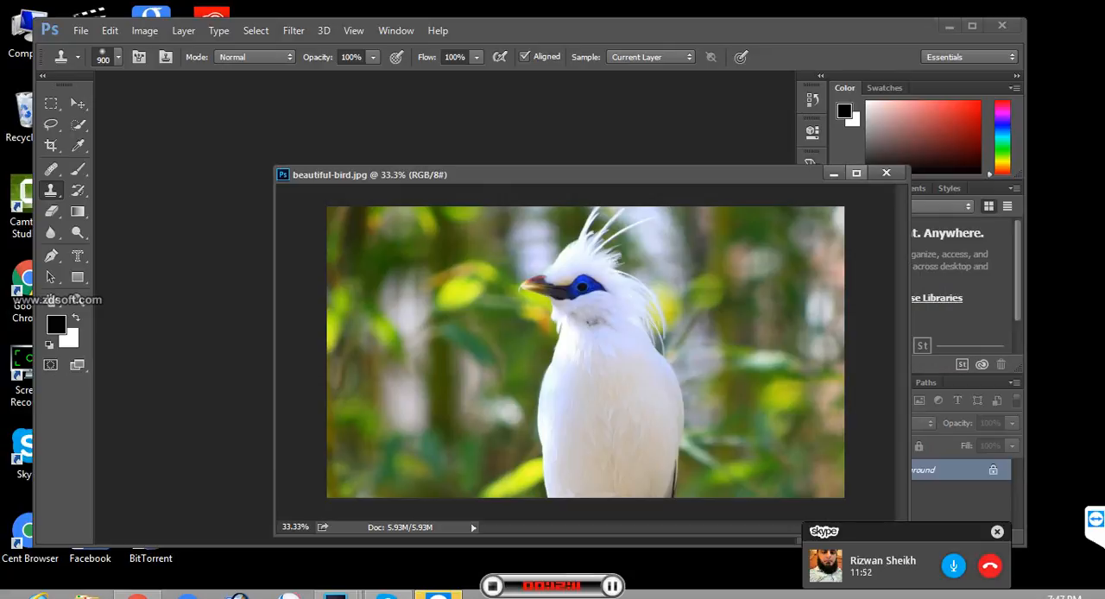
click(886, 173)
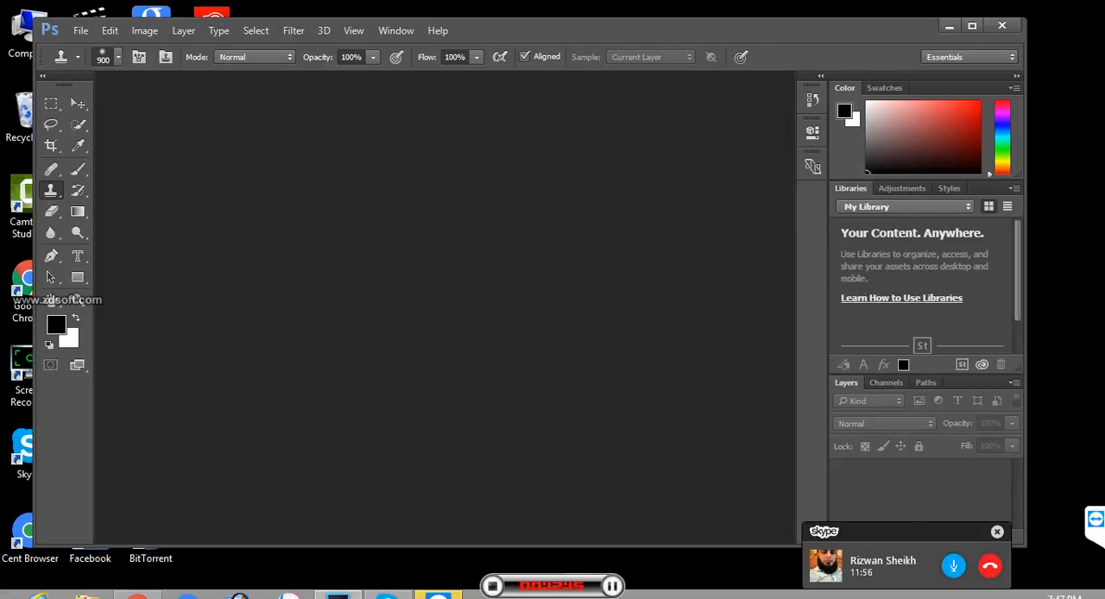
- Open the g18 image and reduce the Clone Stamp brush size to 200 px
key(ctrl+o)
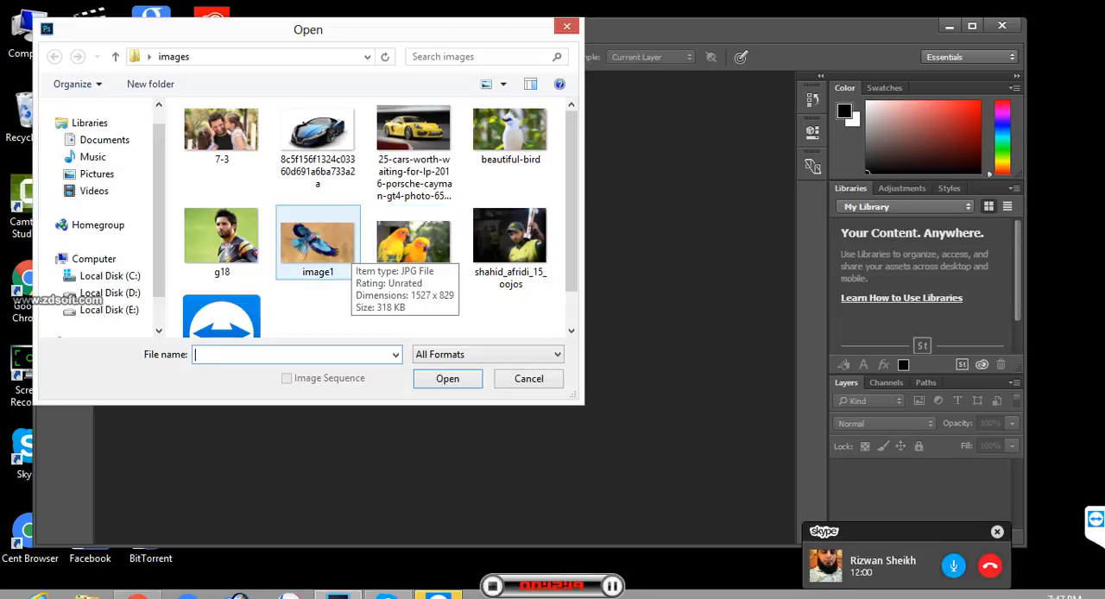
click(222, 242)
key(Return)
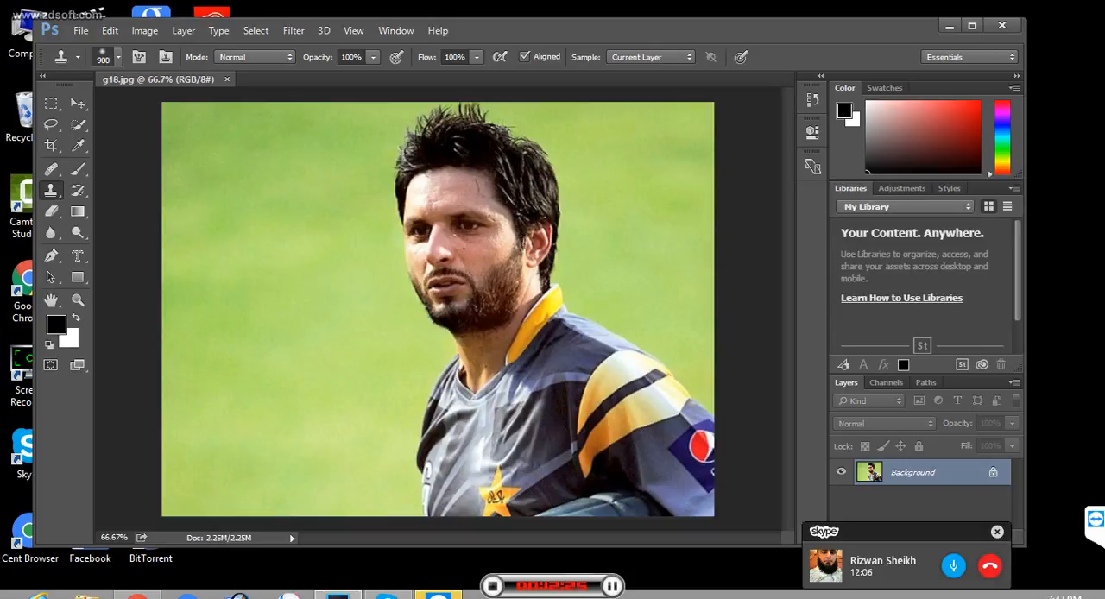
key(bracketleft)
key(bracketleft)
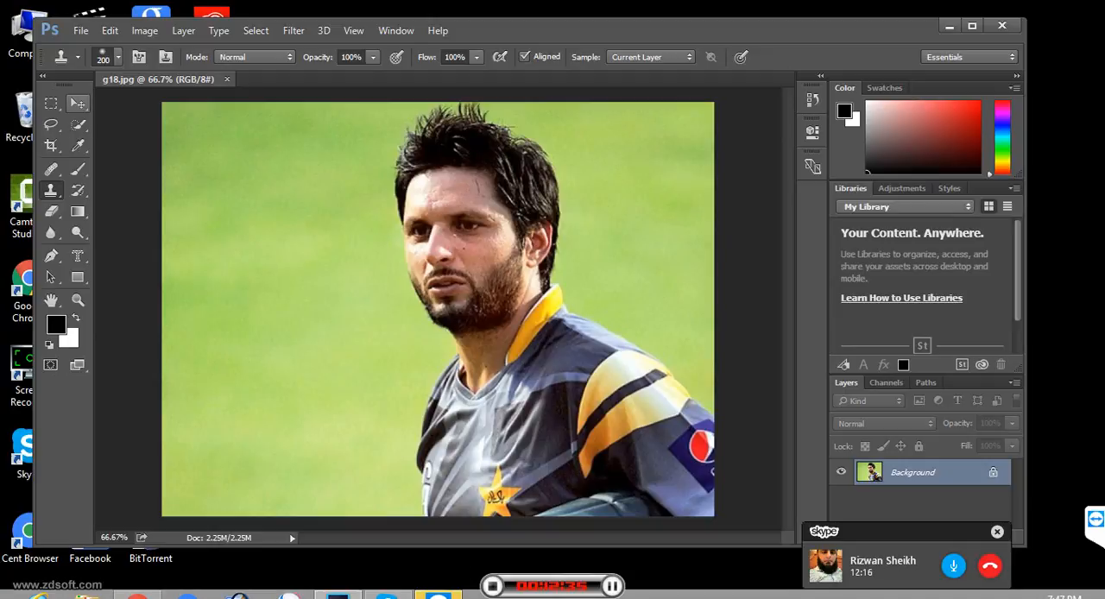
- Try filling a rectangular marquee selection over the man's face with the black foreground colour
click(78, 103)
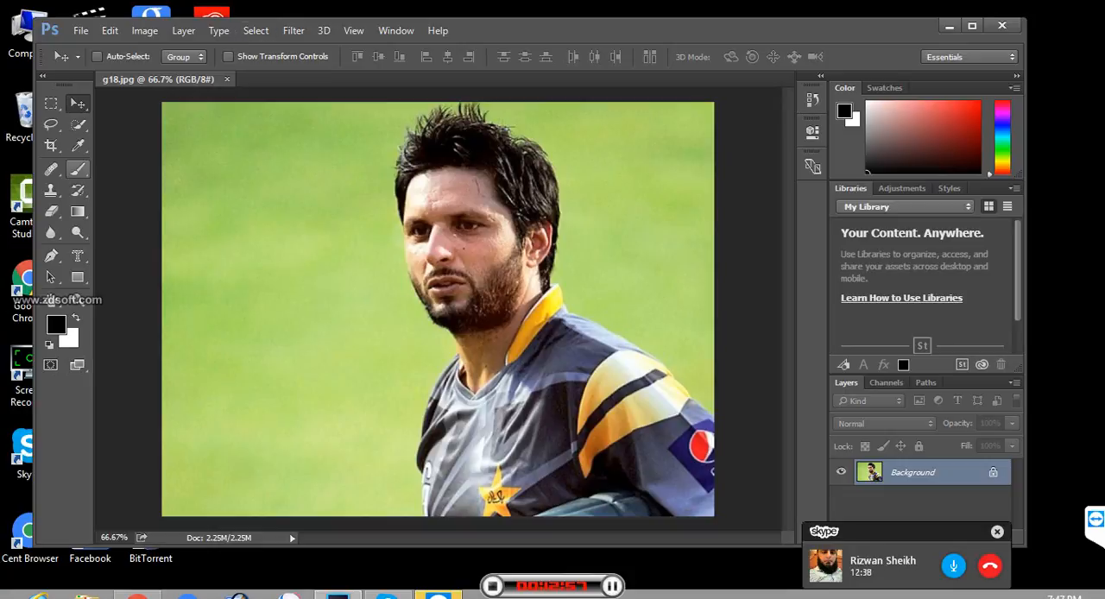
key(m)
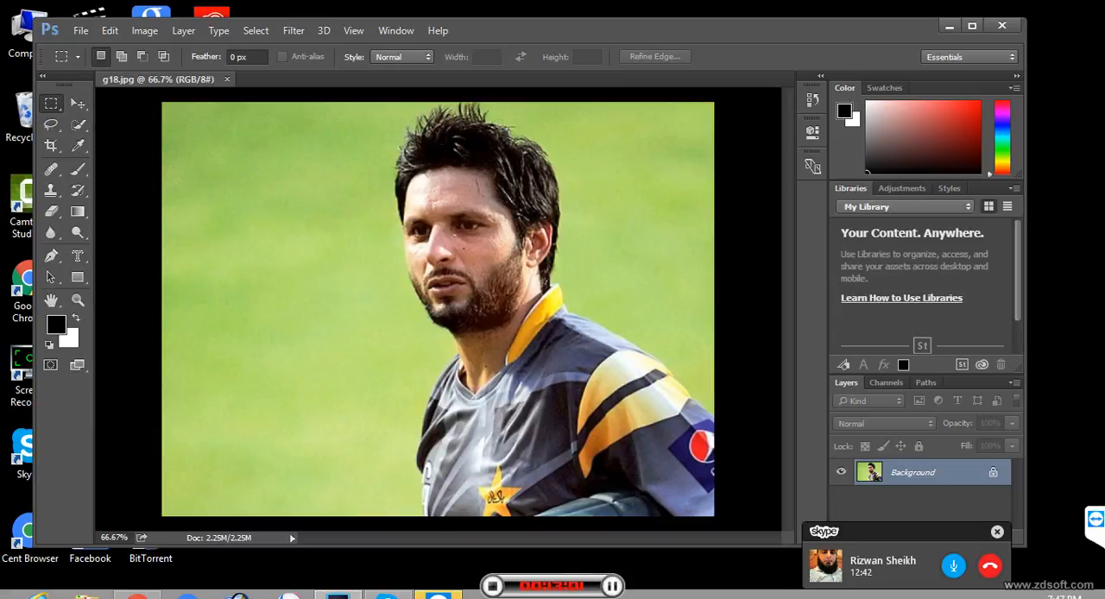
drag(379, 136, 546, 374)
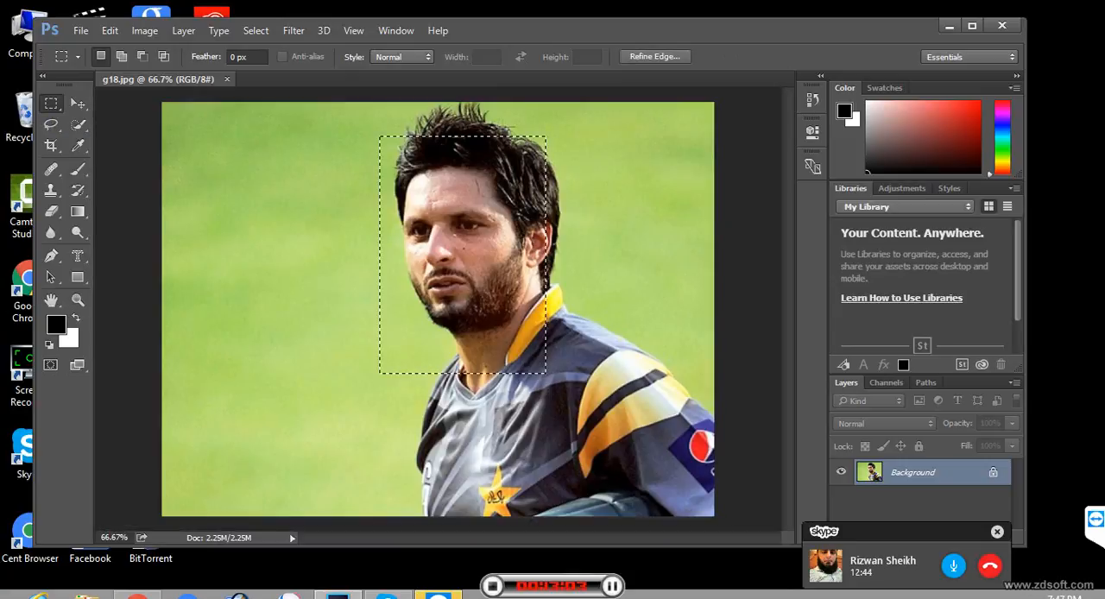
key(alt+BackSpace)
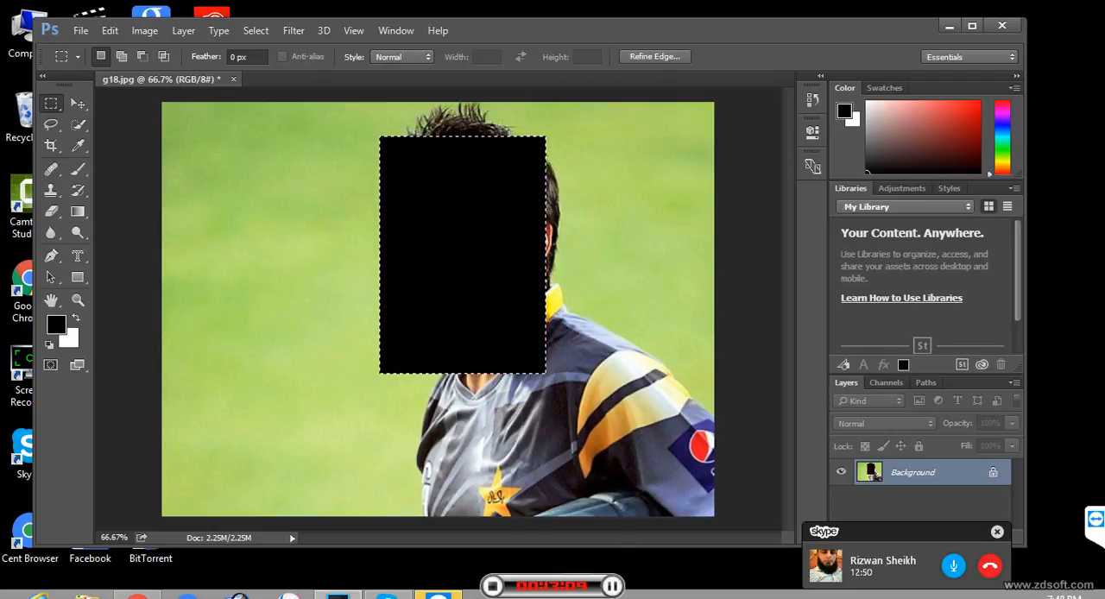
key(ctrl+d)
key(ctrl+z)
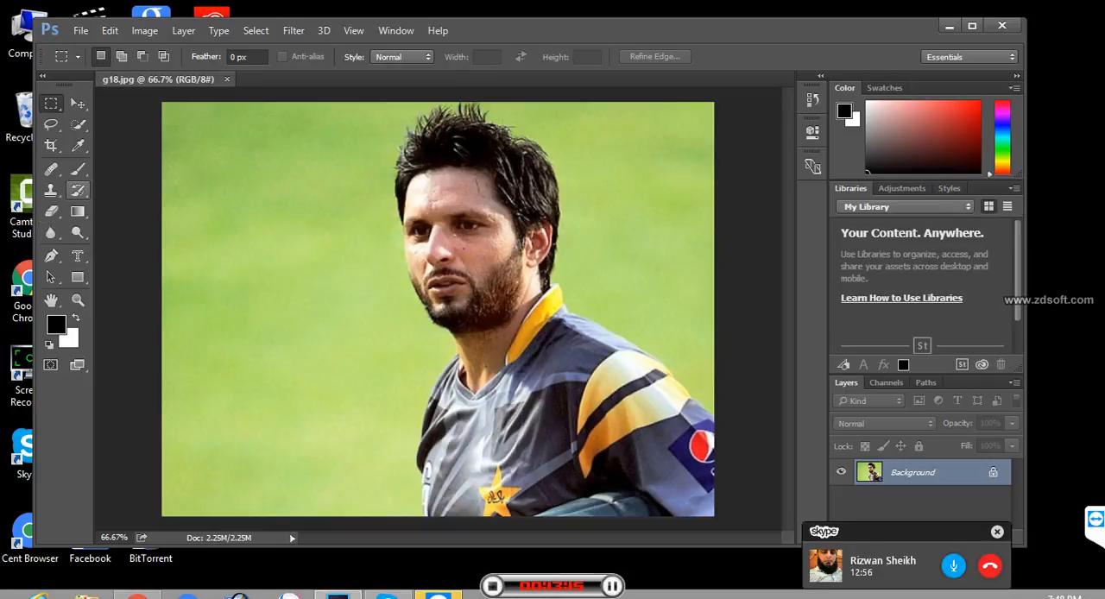
- Smear the man's head and the front of his shirt using the Art History Brush at 250 px
click(78, 190)
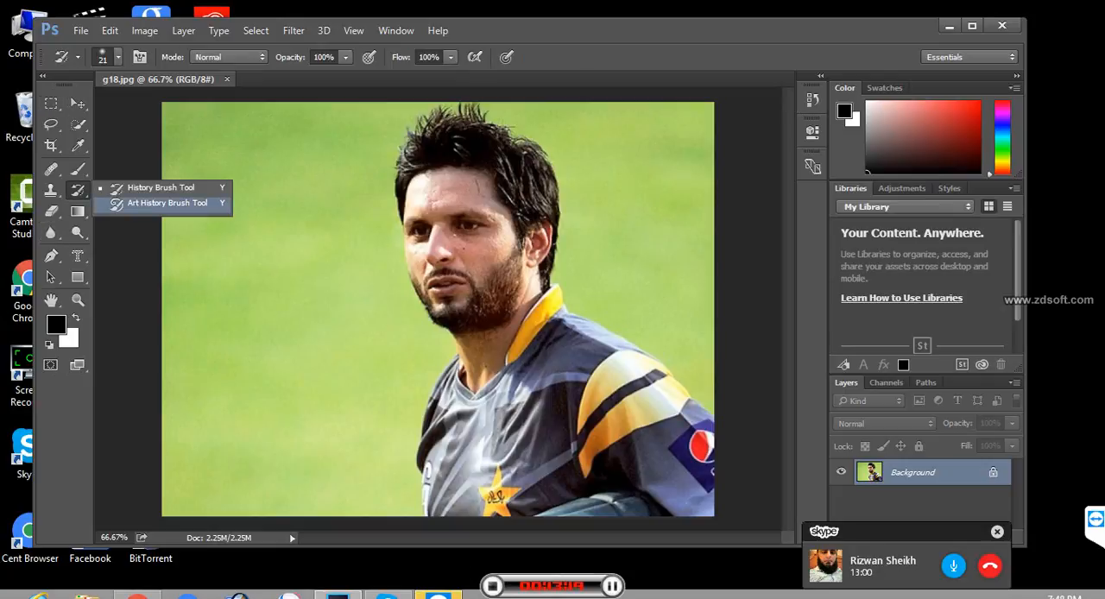
click(166, 203)
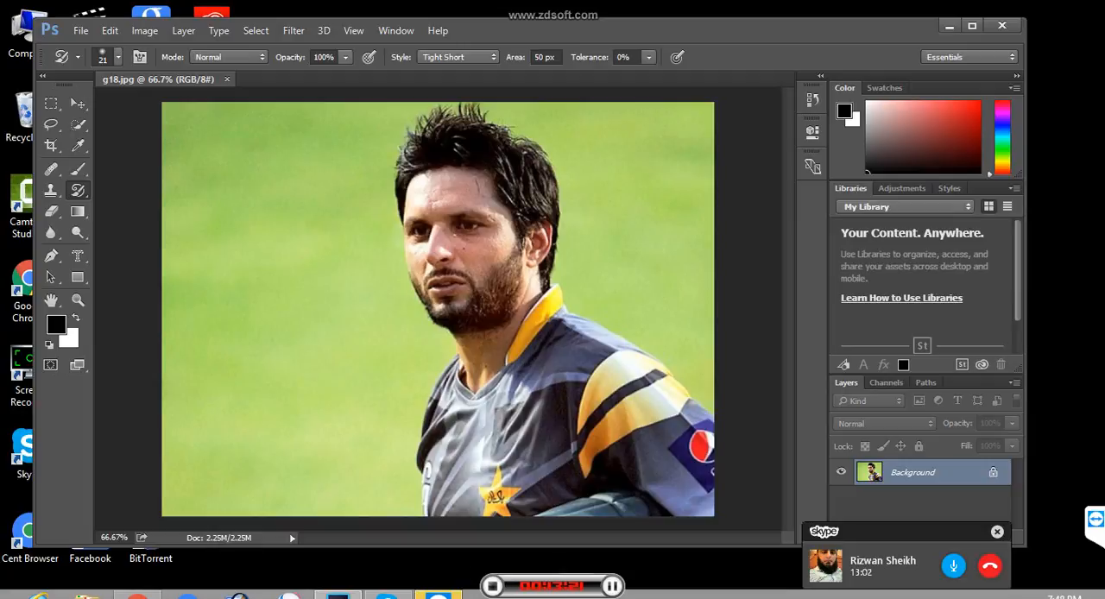
key(bracketright)
key(bracketright)
key(bracketright)
key(bracketright)
key(bracketright)
key(bracketright)
key(bracketright)
key(bracketright)
key(bracketright)
key(bracketright)
key(bracketright)
key(bracketright)
key(bracketright)
key(bracketright)
key(bracketright)
key(bracketright)
mouse_move(413, 219)
mouse_down()
mouse_move(471, 290)
mouse_move(518, 216)
mouse_move(432, 397)
mouse_up()
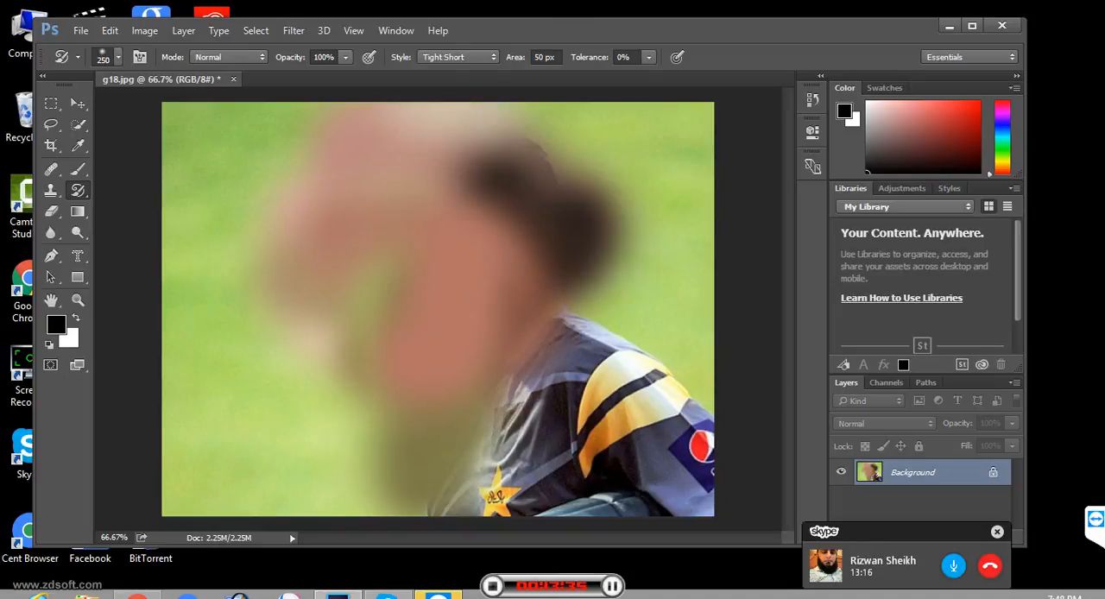
- Paint back the green background beside the smeared head with the History Brush at 70 px
key(bracketleft)
key(bracketleft)
key(bracketleft)
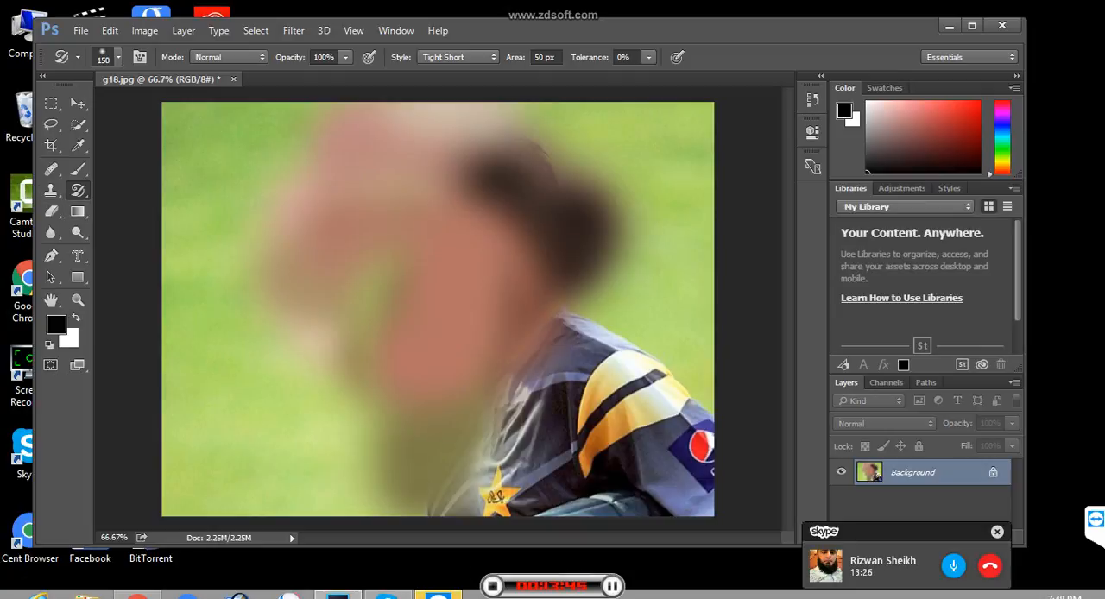
right_click(78, 190)
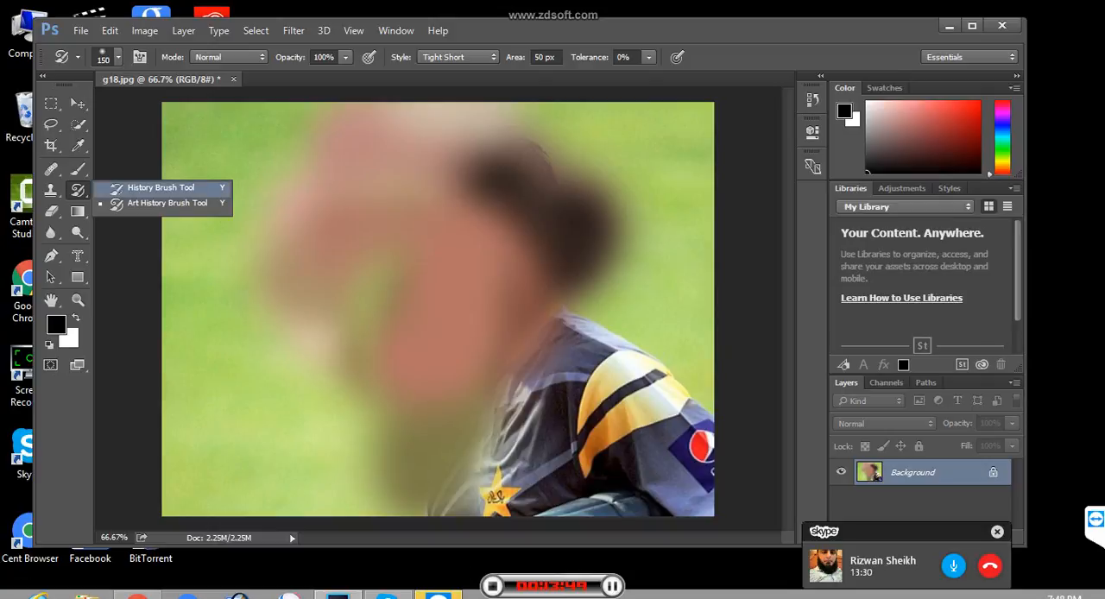
click(160, 188)
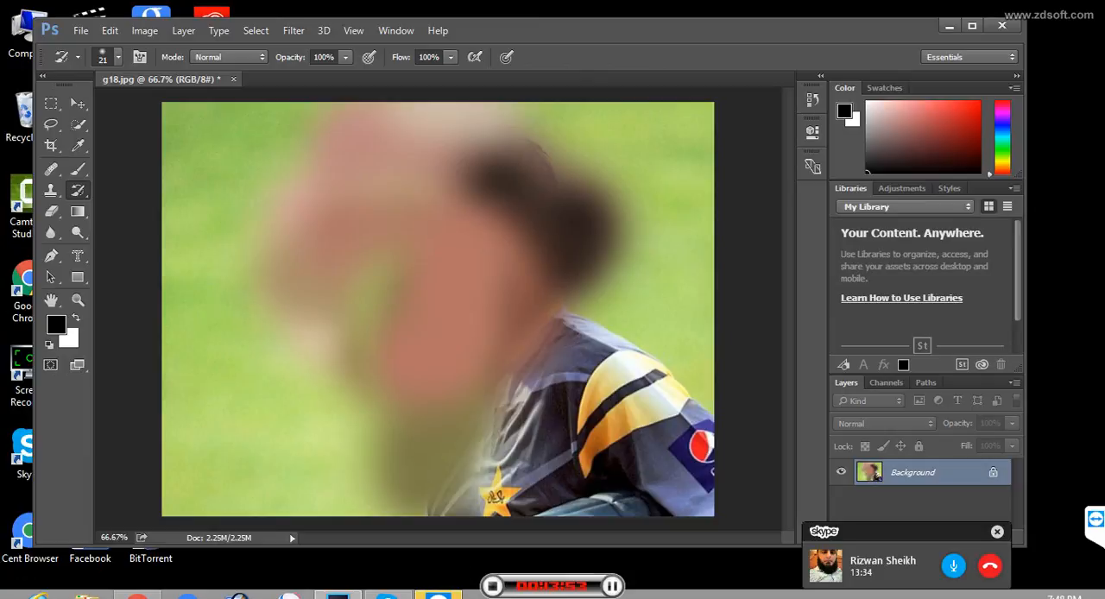
key(bracketright)
key(bracketright)
key(bracketright)
key(bracketright)
key(bracketright)
key(bracketright)
key(bracketright)
key(bracketright)
mouse_move(347, 105)
mouse_down()
mouse_move(276, 315)
mouse_move(324, 166)
mouse_move(252, 255)
mouse_up()
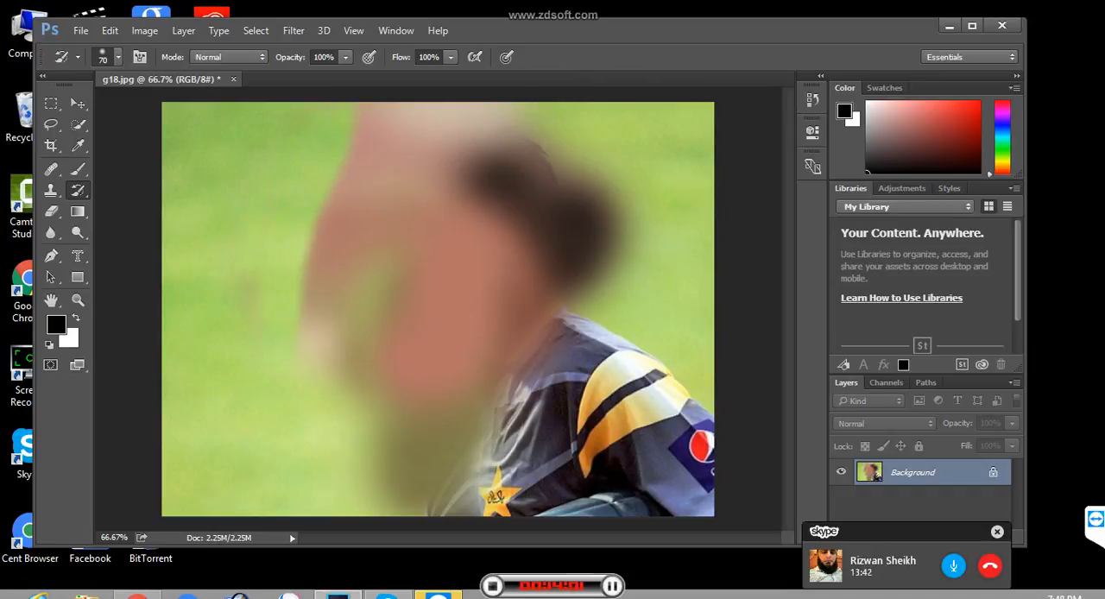
- Restore the hair, neck and collar with the History Brush at 150 px, and revert the image to its saved version
key(bracketright)
key(bracketright)
key(bracketright)
mouse_move(343, 129)
mouse_down()
mouse_move(366, 121)
mouse_move(624, 209)
mouse_move(595, 304)
mouse_move(350, 347)
mouse_move(341, 234)
mouse_move(358, 177)
mouse_up()
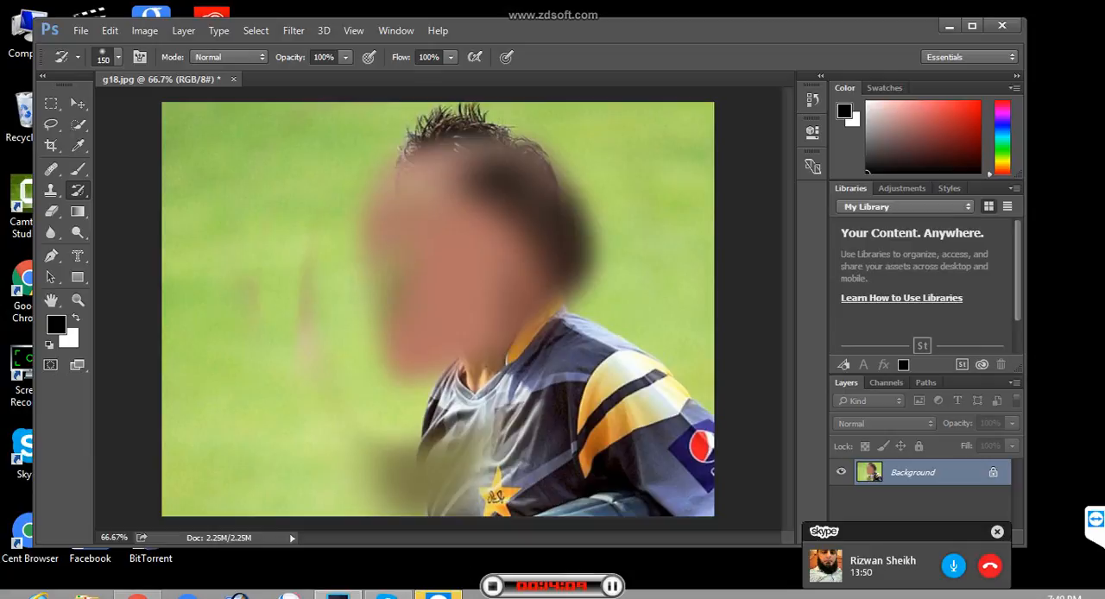
drag(385, 399, 553, 335)
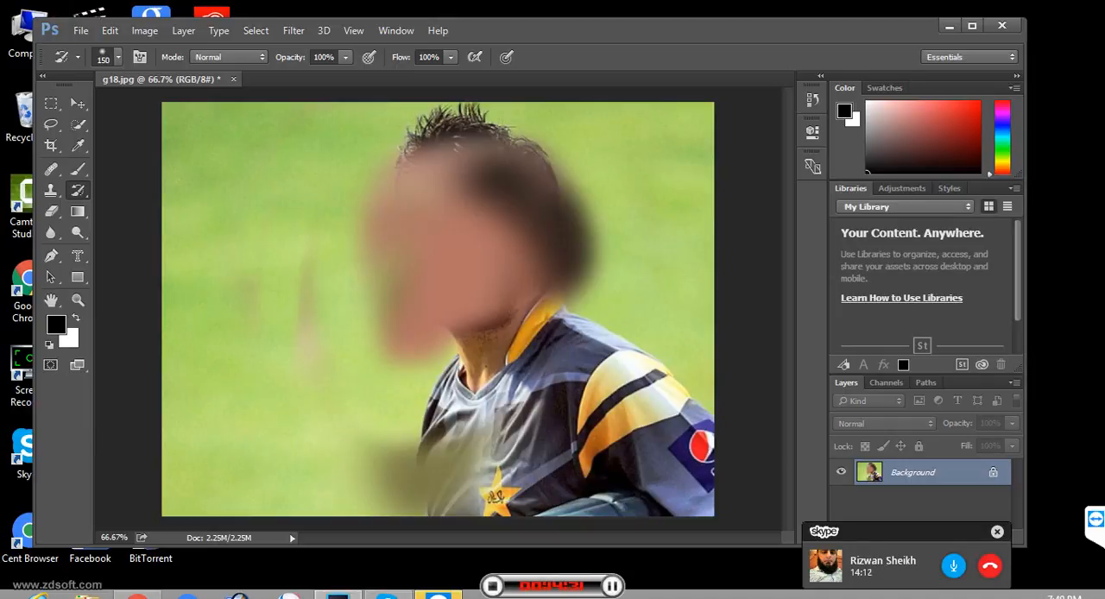
key(F12)
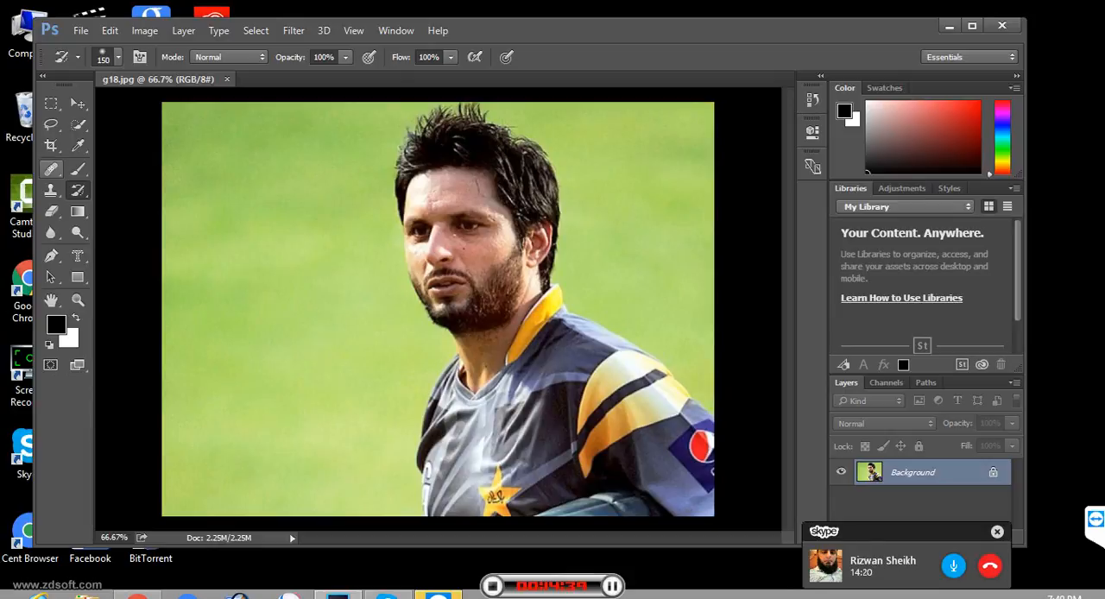
- Choose the Patch tool, examine the man's face up close and set the view to 100%
click(52, 169)
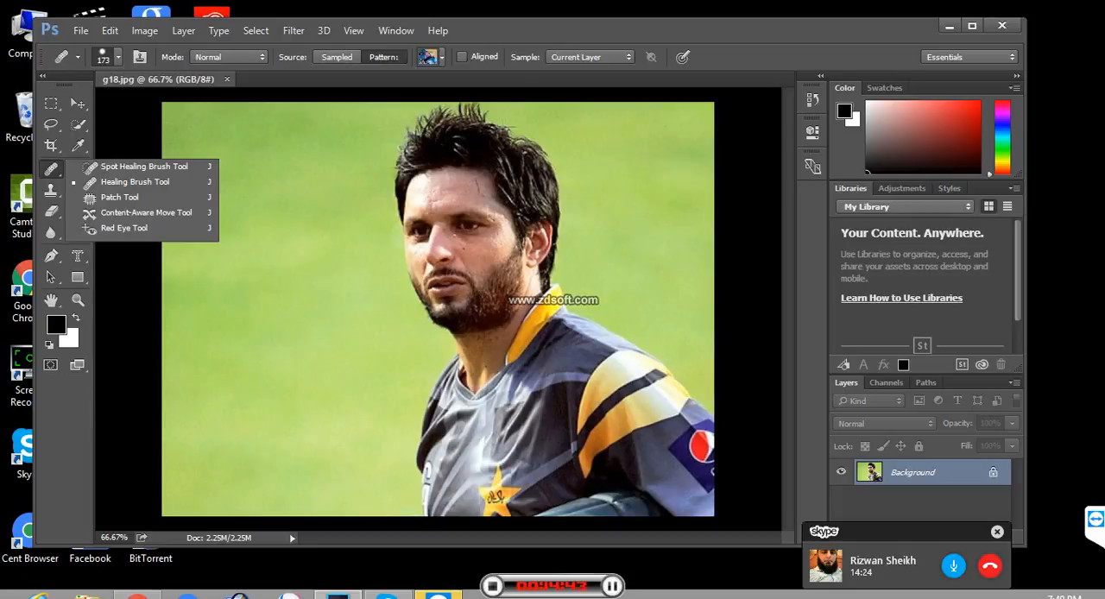
click(119, 197)
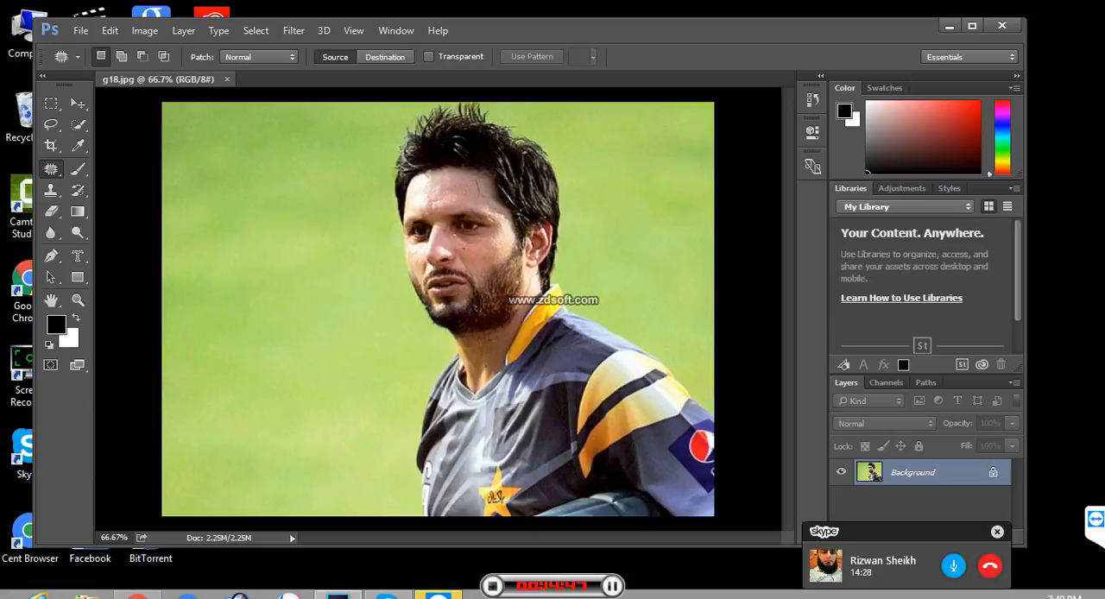
key(ctrl+plus)
key(ctrl+plus)
key(ctrl+plus)
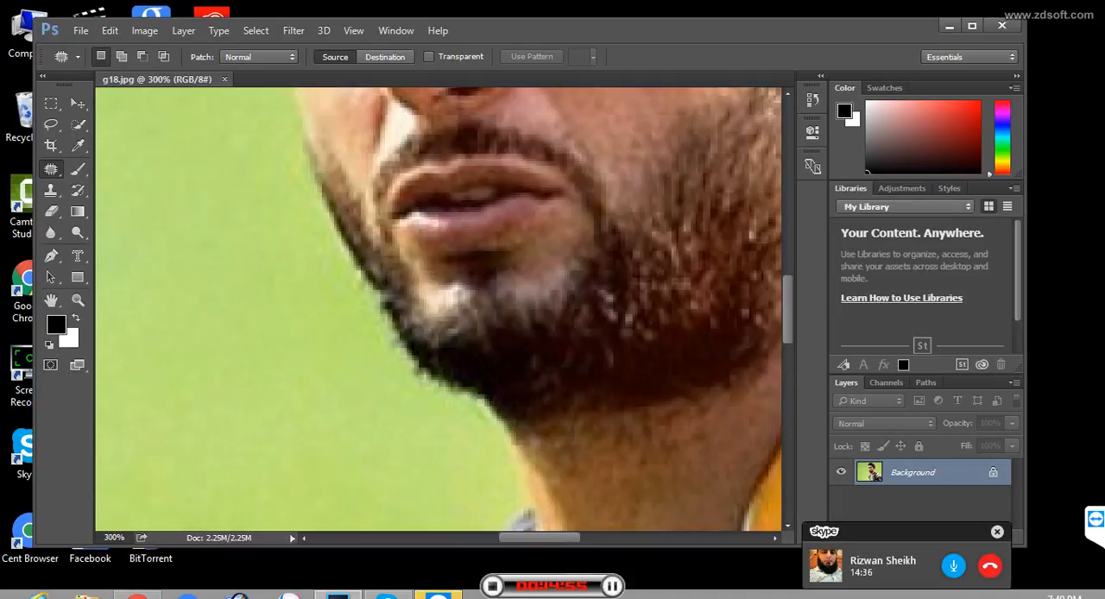
scroll(440, 309, up, 2)
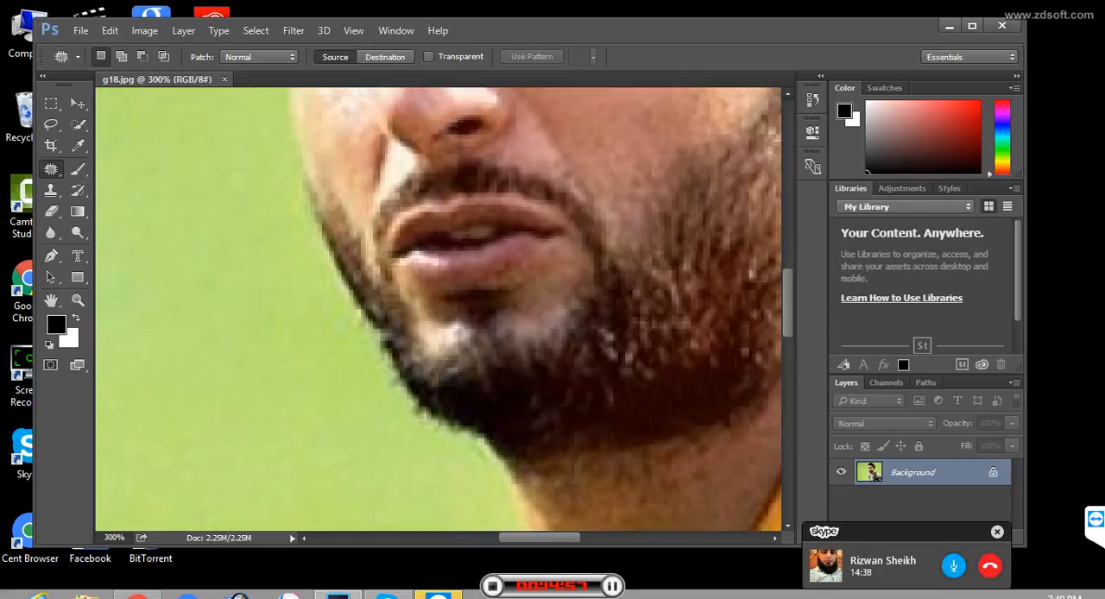
scroll(440, 309, up, 1)
key(ctrl+minus)
key(ctrl+minus)
key(ctrl+minus)
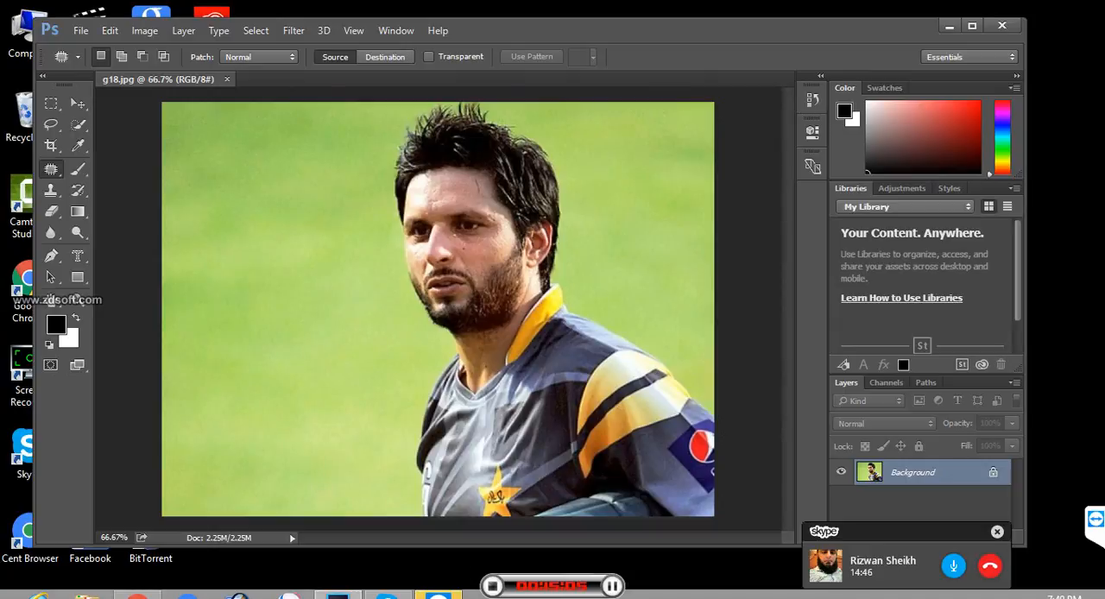
key(ctrl+1)
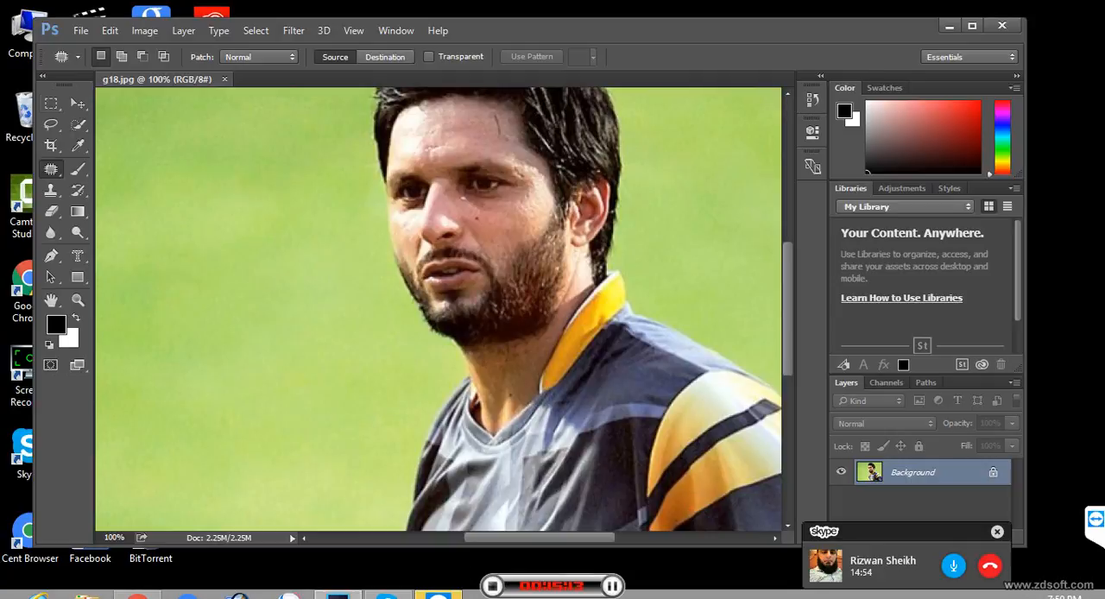
- Mark the man's forehead, nose and cheeks with six small rectangular selections filled in black, and deselect them
click(52, 105)
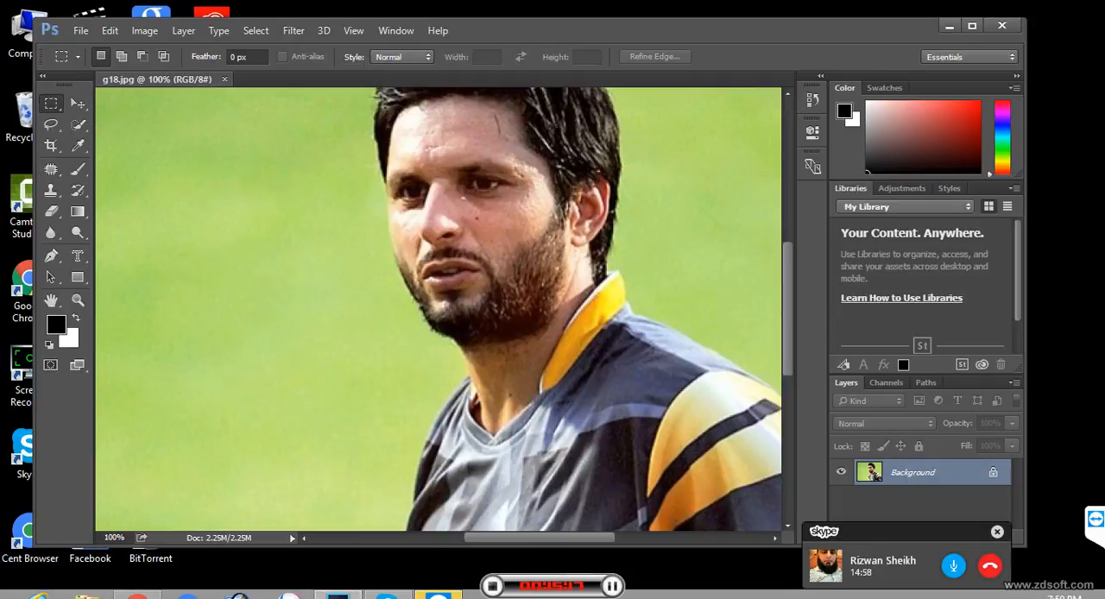
drag(492, 211, 498, 218)
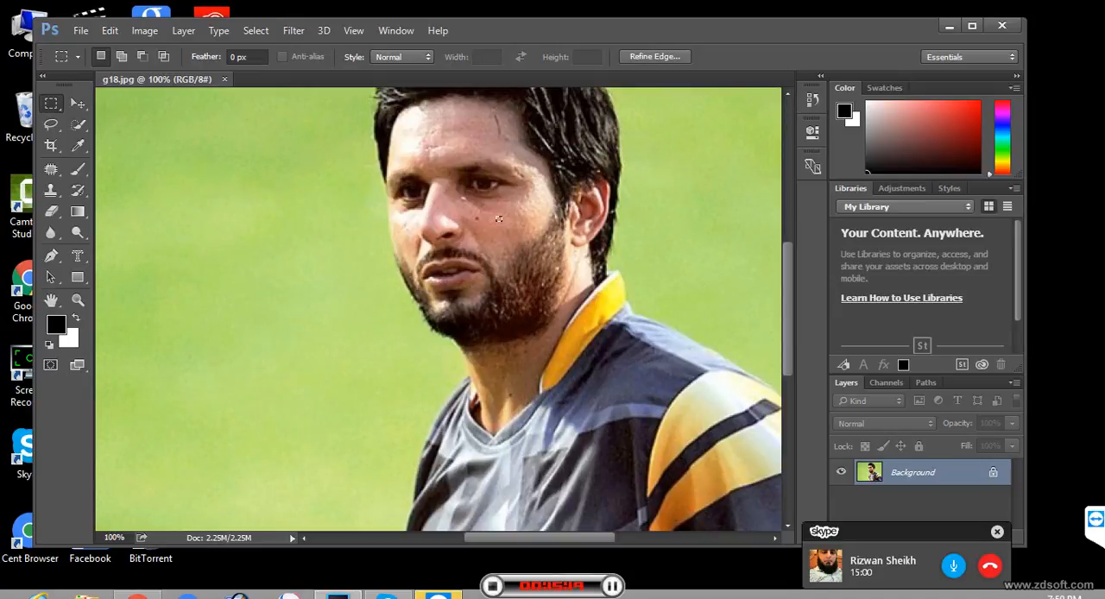
key(shift)
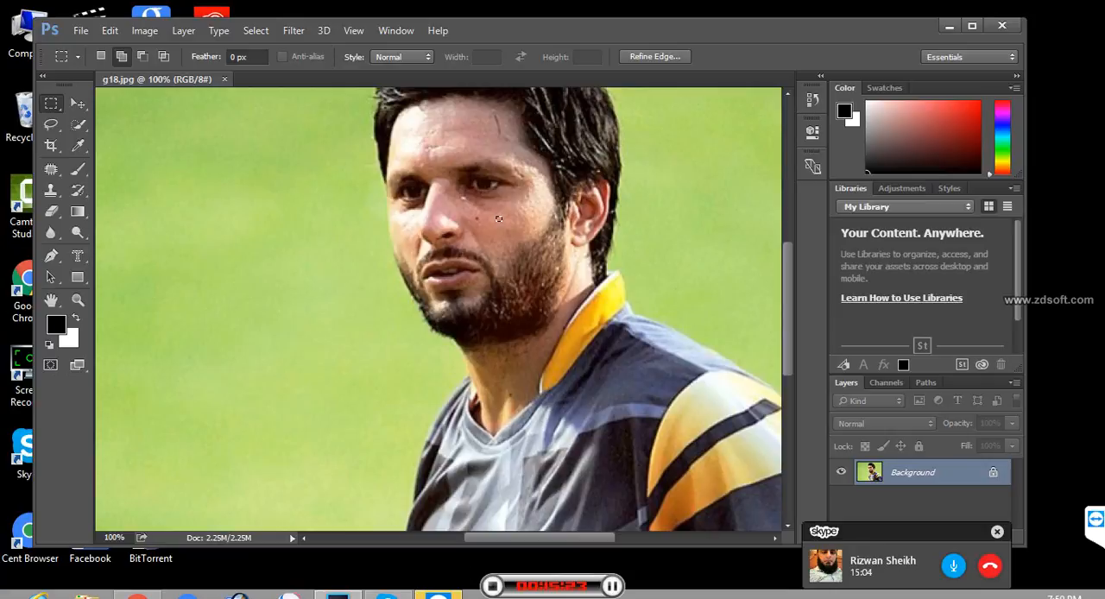
drag(467, 113, 411, 154)
drag(431, 202, 408, 231)
key(alt+BackSpace)
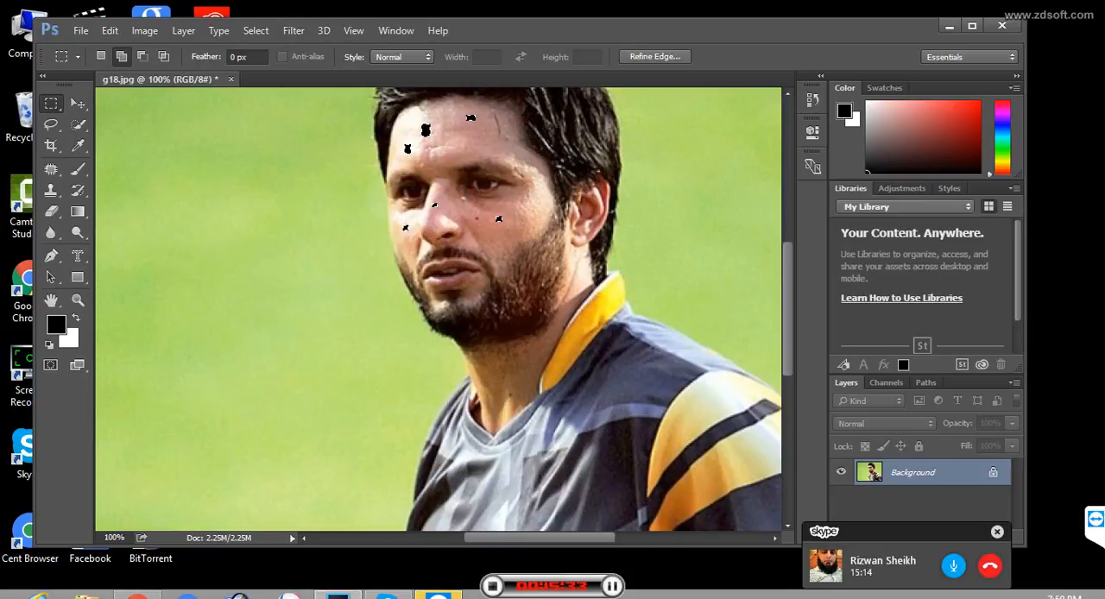
key(ctrl+d)
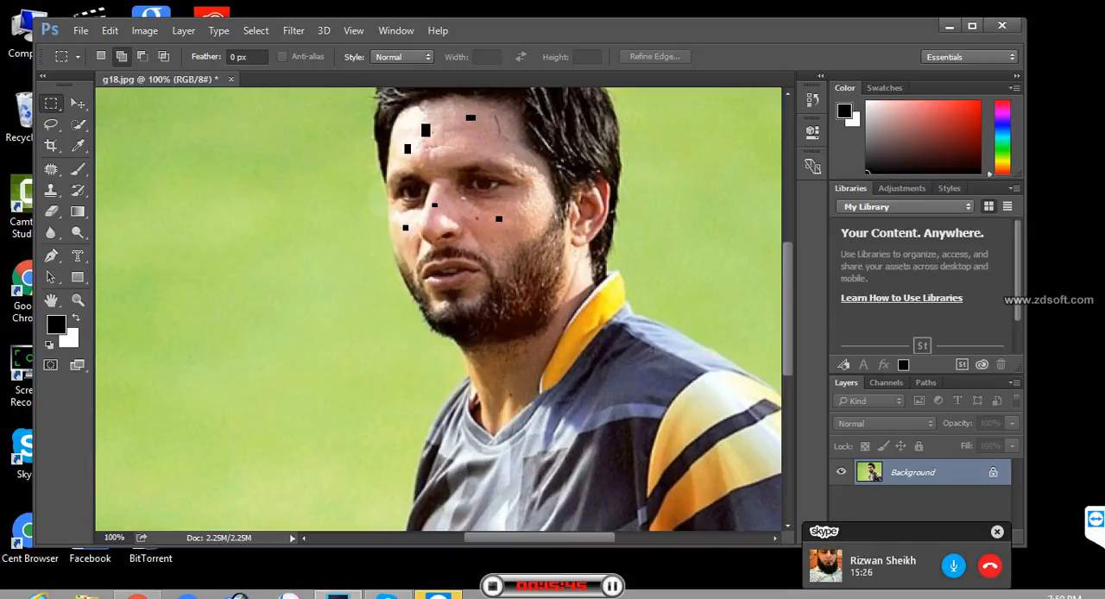
- Remove the black mark on the cheek below the man's eye by patching it from the area just beneath it
click(51, 169)
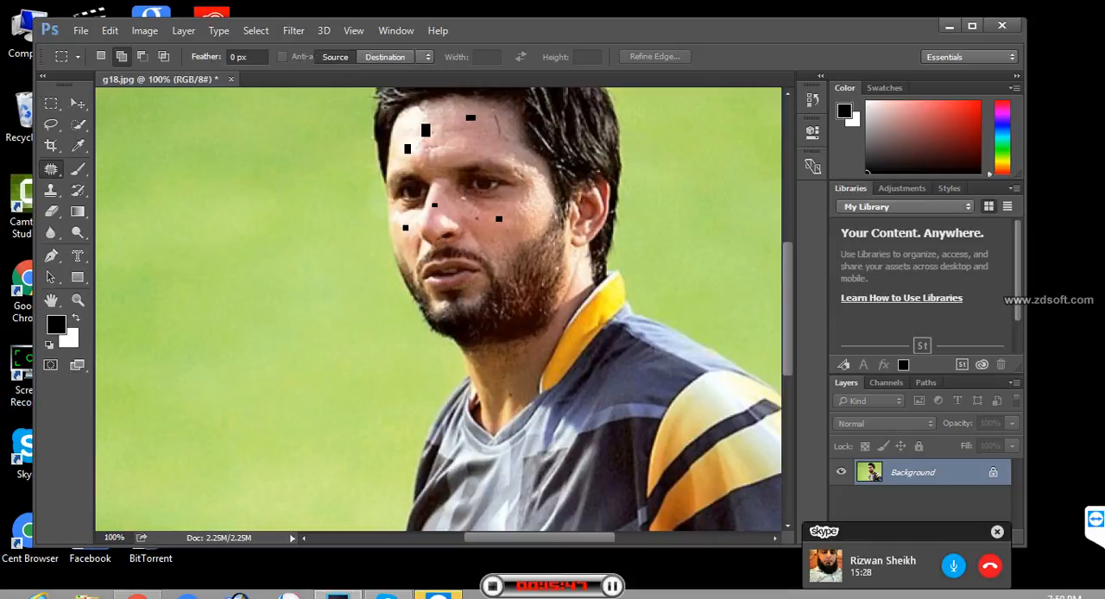
right_click(51, 170)
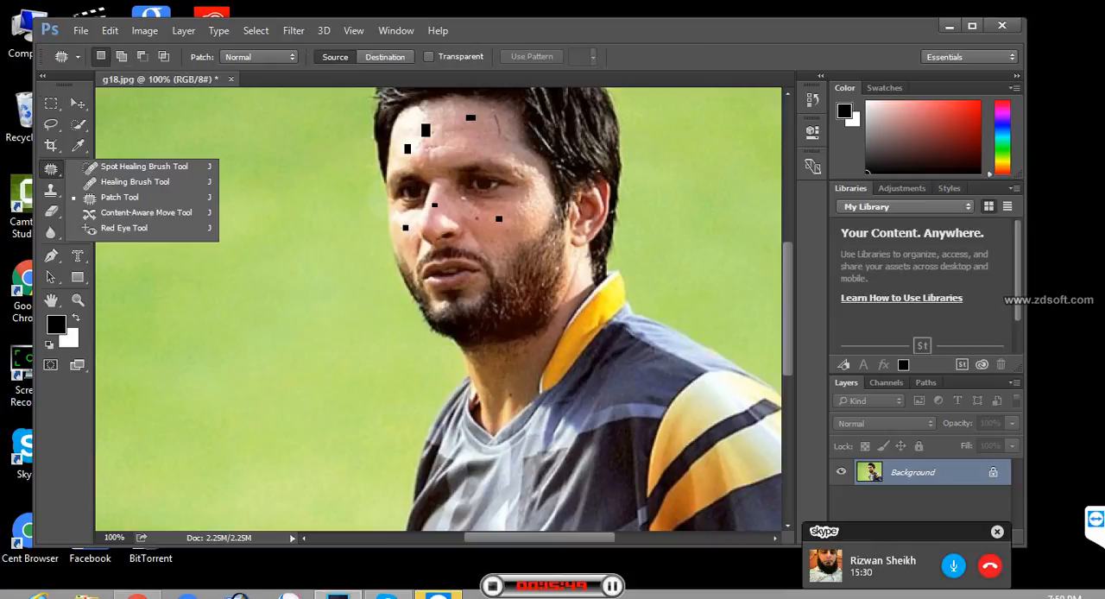
click(119, 199)
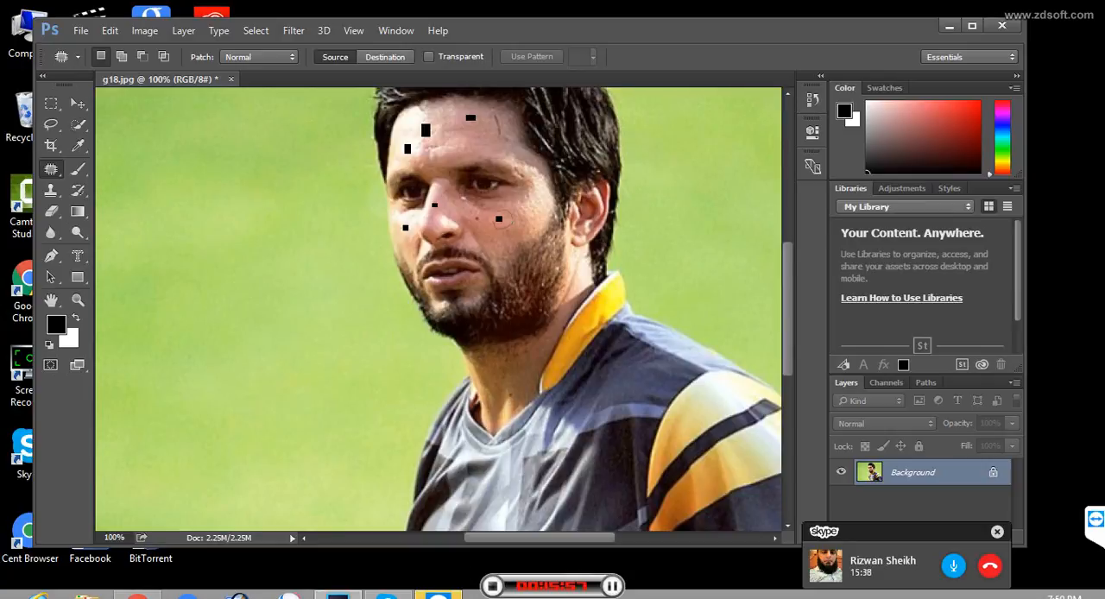
drag(503, 210, 503, 210)
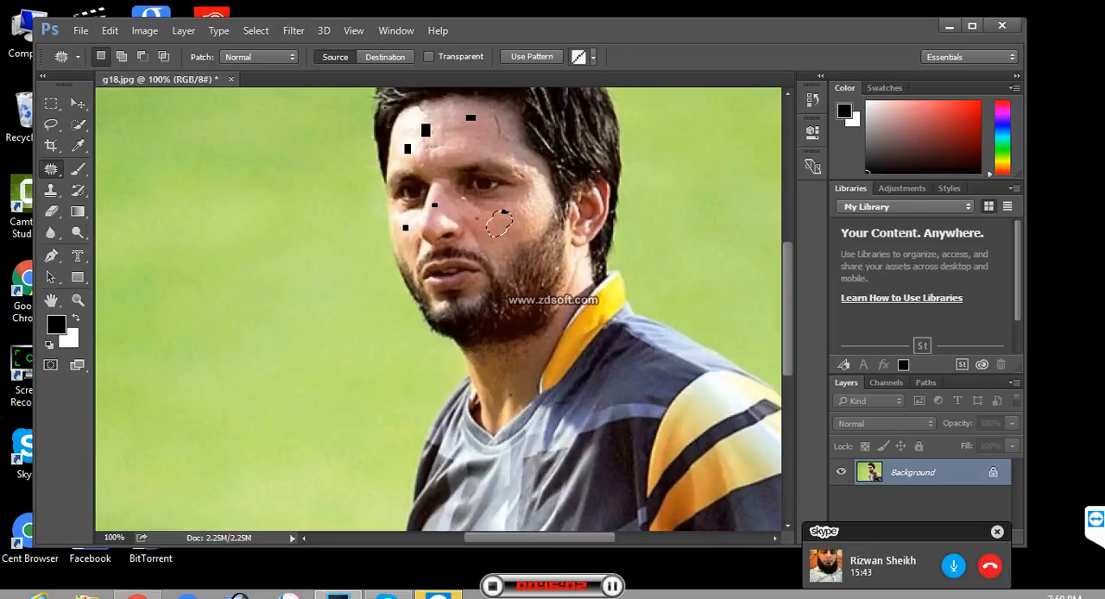
mouse_move(501, 219)
mouse_down()
mouse_move(488, 234)
mouse_move(509, 242)
mouse_up()
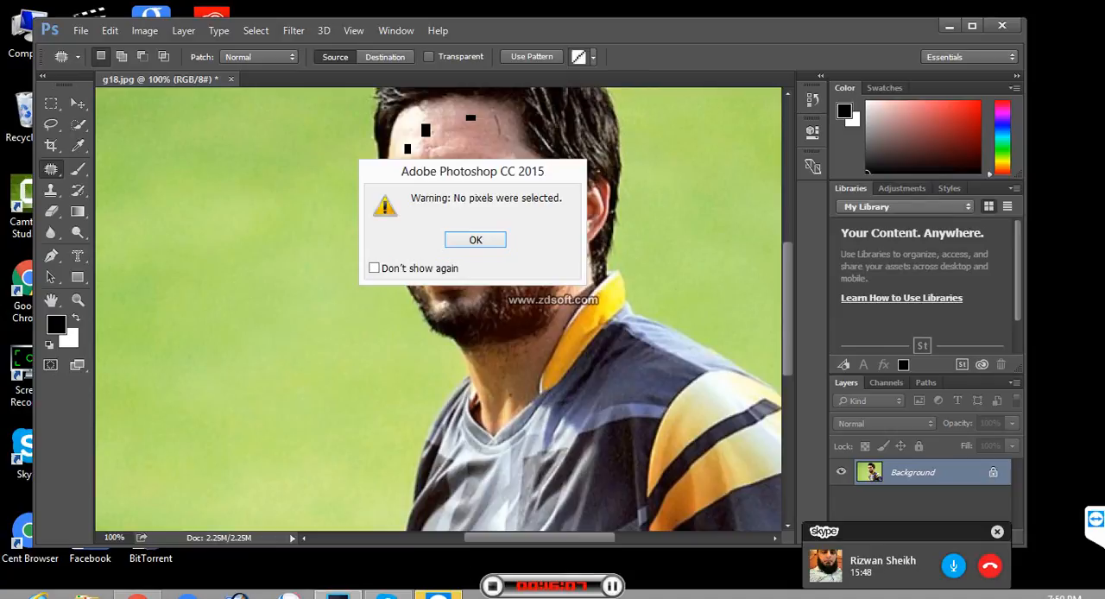
key(Return)
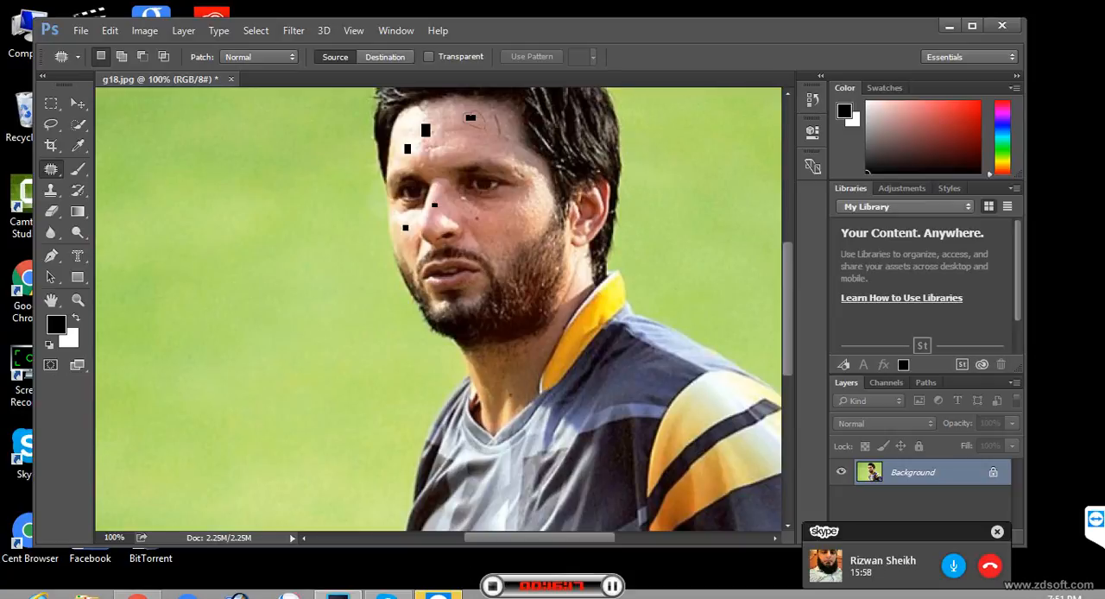
- Patch the three black forehead marks with nearby clean skin, using the Patch tool in Source mode
mouse_move(468, 112)
mouse_down()
mouse_move(483, 126)
mouse_move(450, 112)
mouse_up()
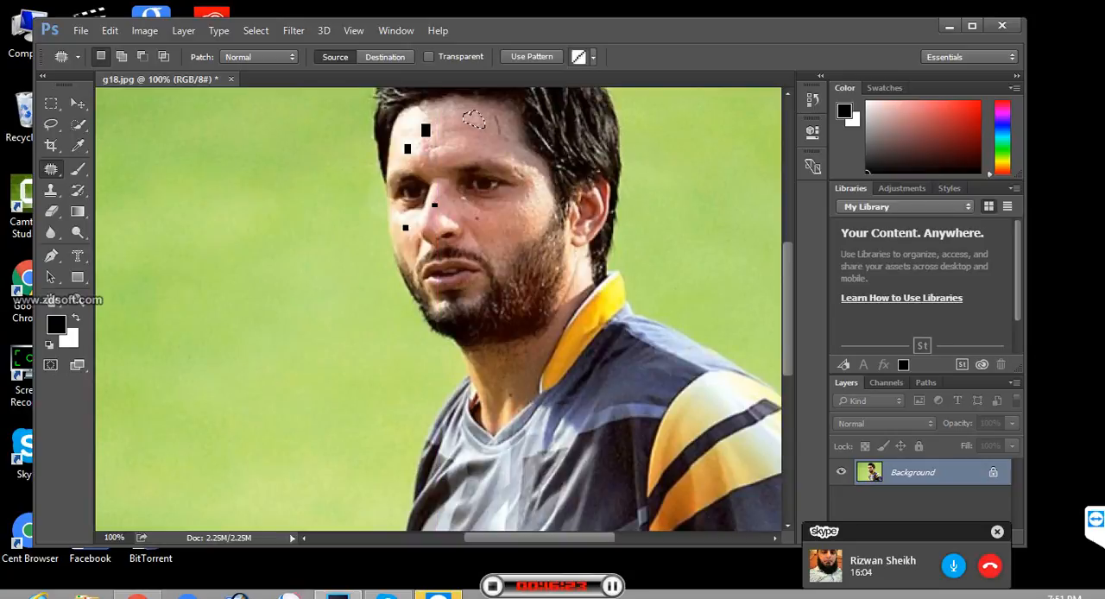
key(ctrl+d)
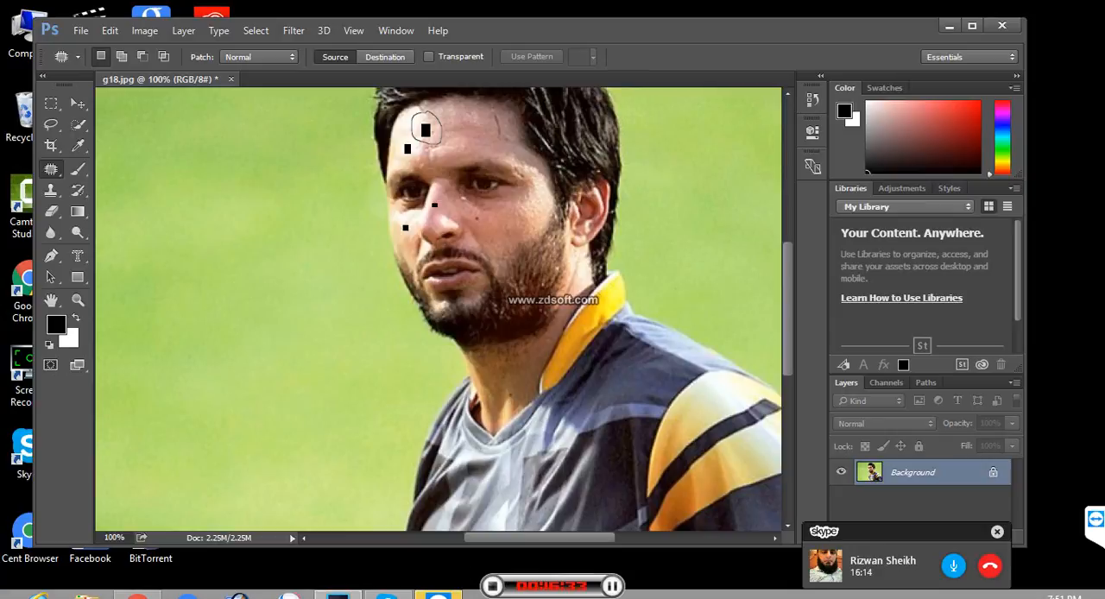
drag(423, 112, 461, 119)
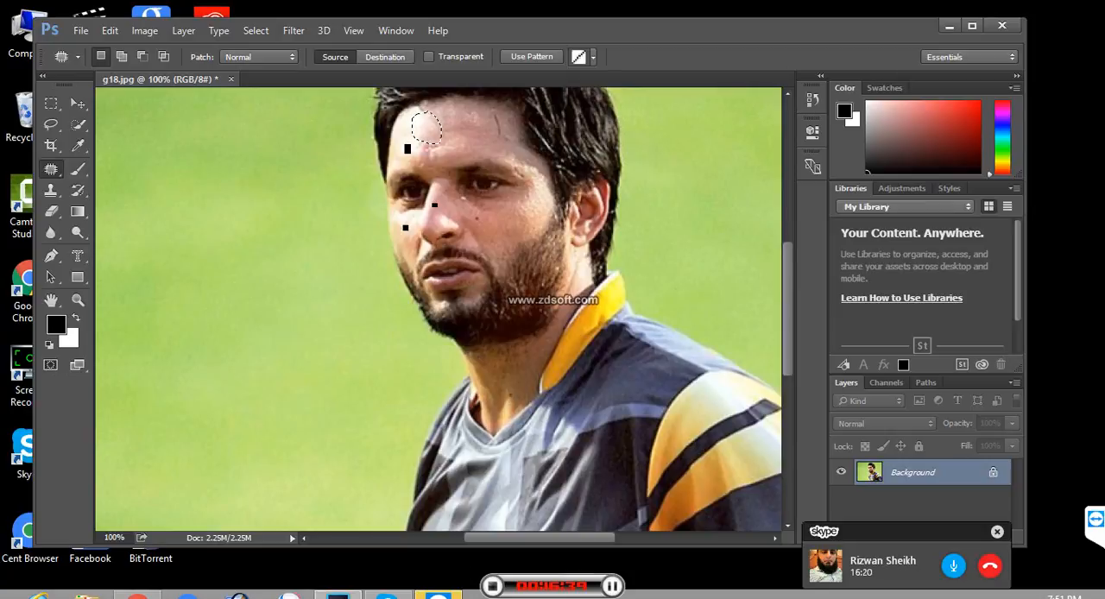
mouse_move(417, 150)
mouse_down()
mouse_move(398, 163)
mouse_move(417, 134)
mouse_move(430, 136)
mouse_up()
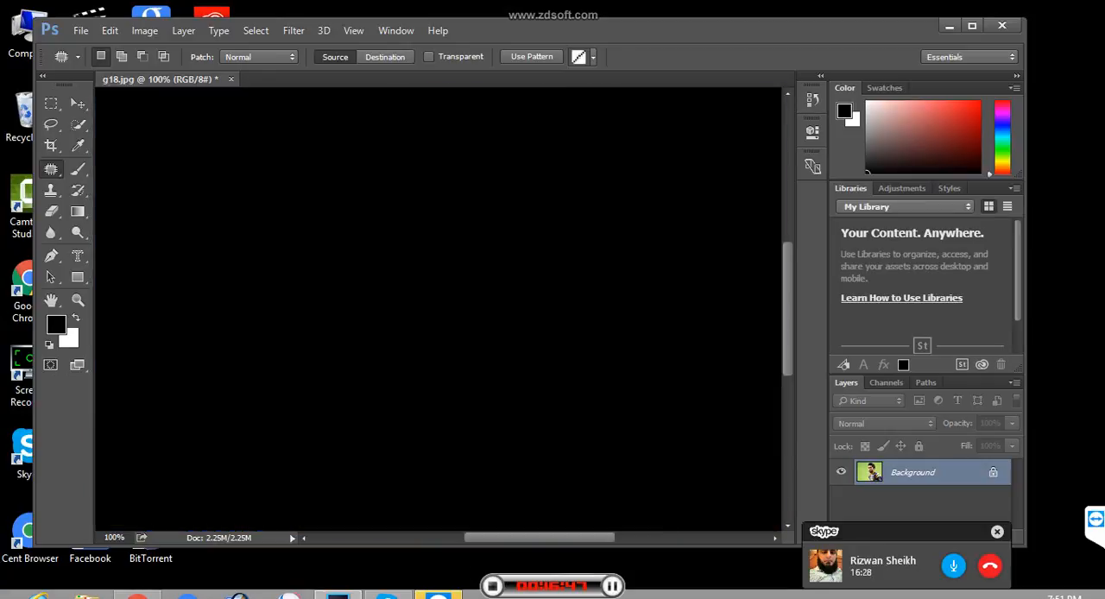
- Undo the forehead patches and clear the remaining selection
key(alt)
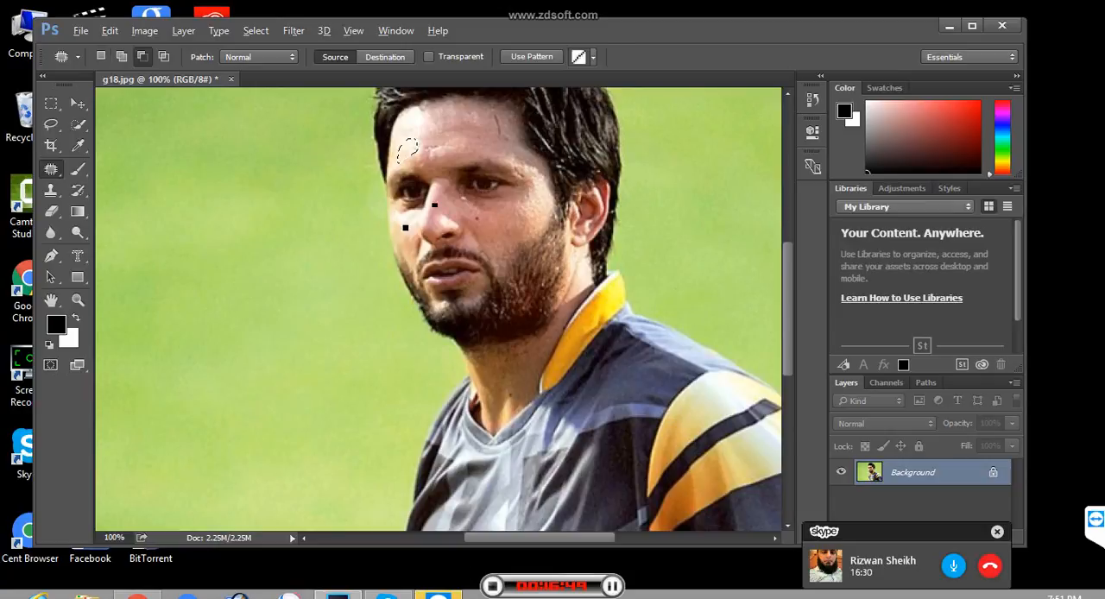
key(ctrl+alt+z)
key(ctrl+alt+z)
key(ctrl+alt+z)
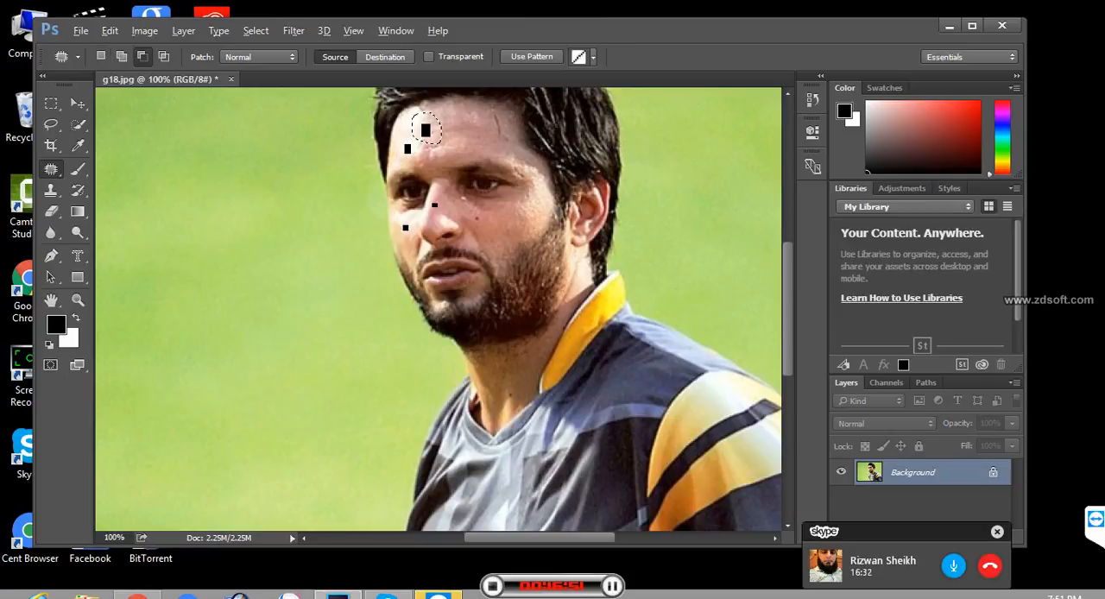
key(ctrl+d)
- Set the Patch tool to Destination and cover the two upper black forehead marks with selections of clean skin
drag(465, 113, 484, 126)
key(ctrl+d)
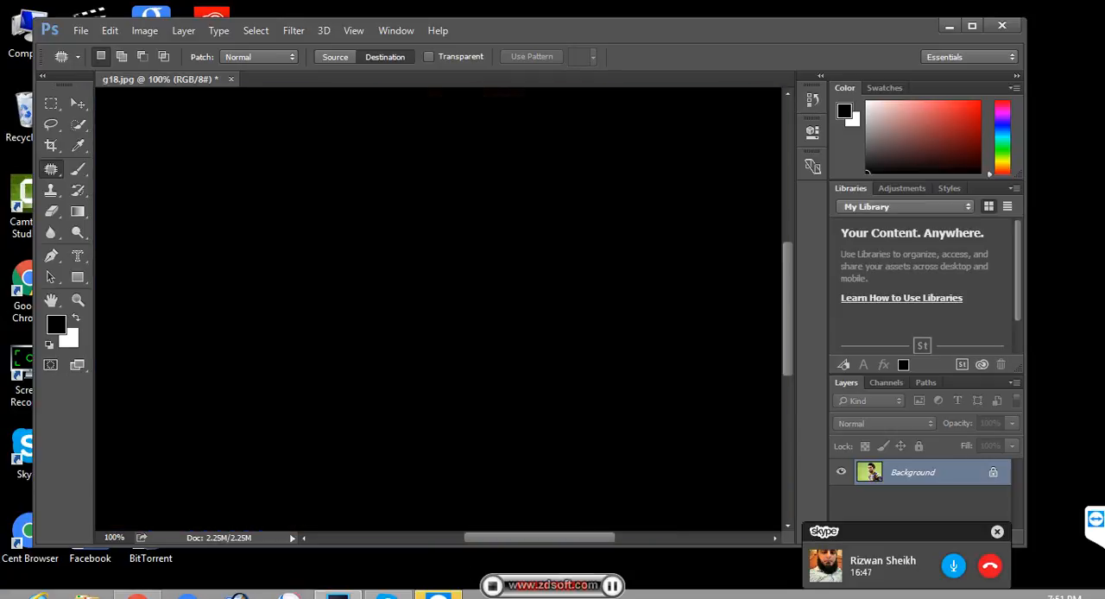
drag(493, 138, 482, 130)
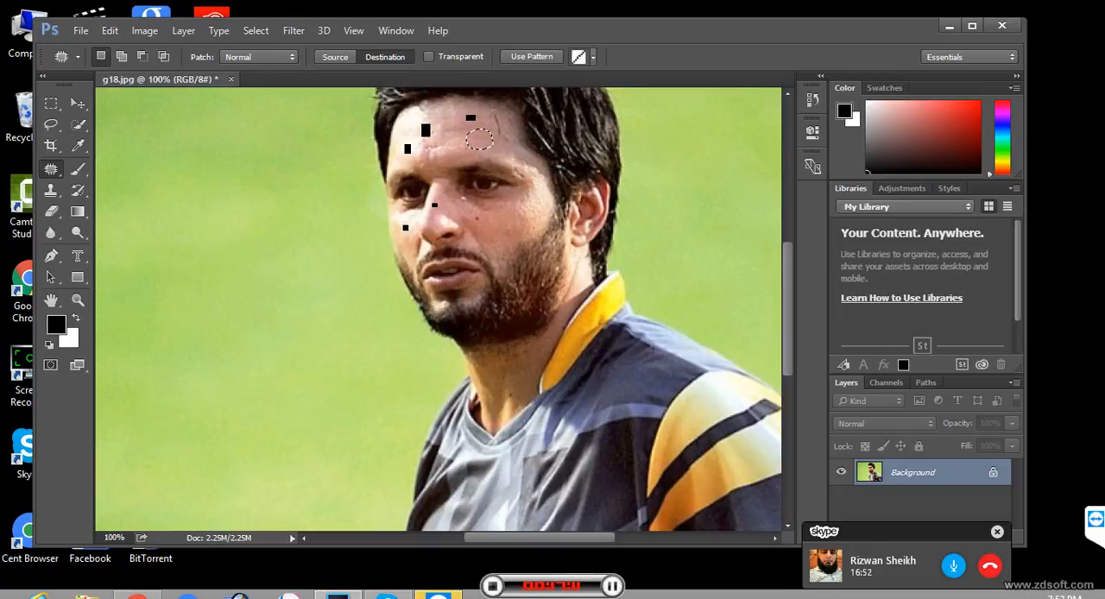
mouse_move(480, 136)
mouse_down()
mouse_move(481, 149)
mouse_move(471, 133)
mouse_up()
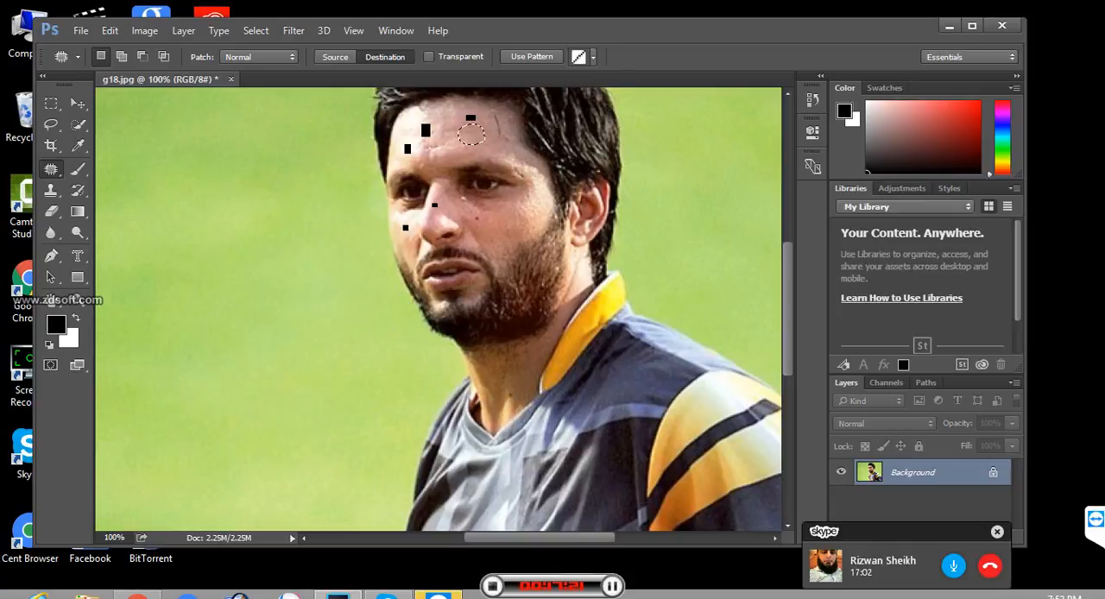
drag(471, 134, 467, 118)
key(ctrl+d)
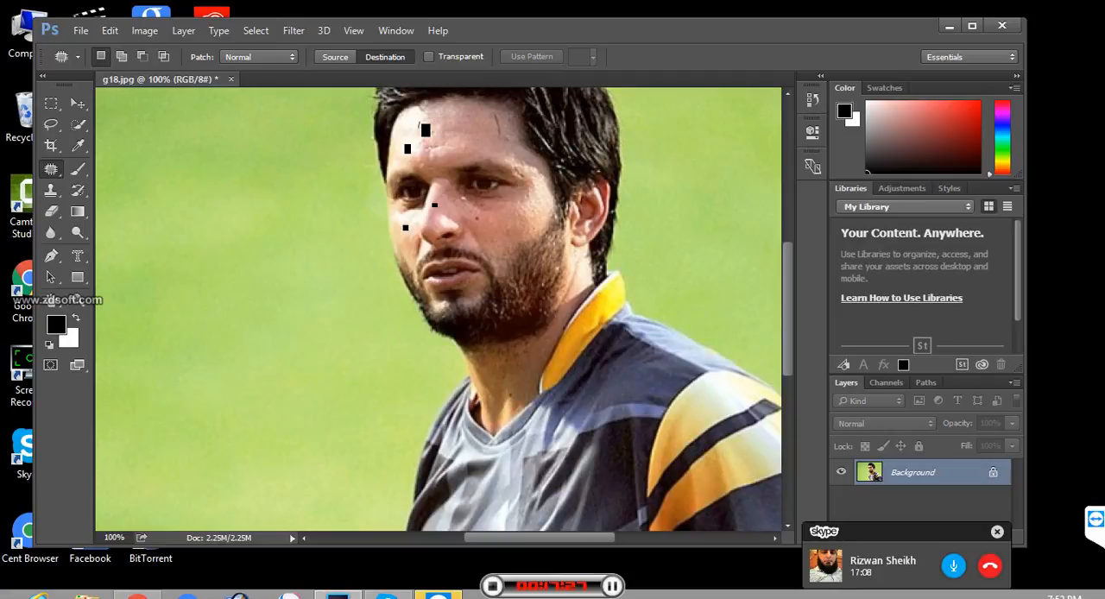
mouse_move(420, 131)
mouse_down()
mouse_move(458, 136)
mouse_move(455, 121)
mouse_move(420, 126)
mouse_up()
key(ctrl+d)
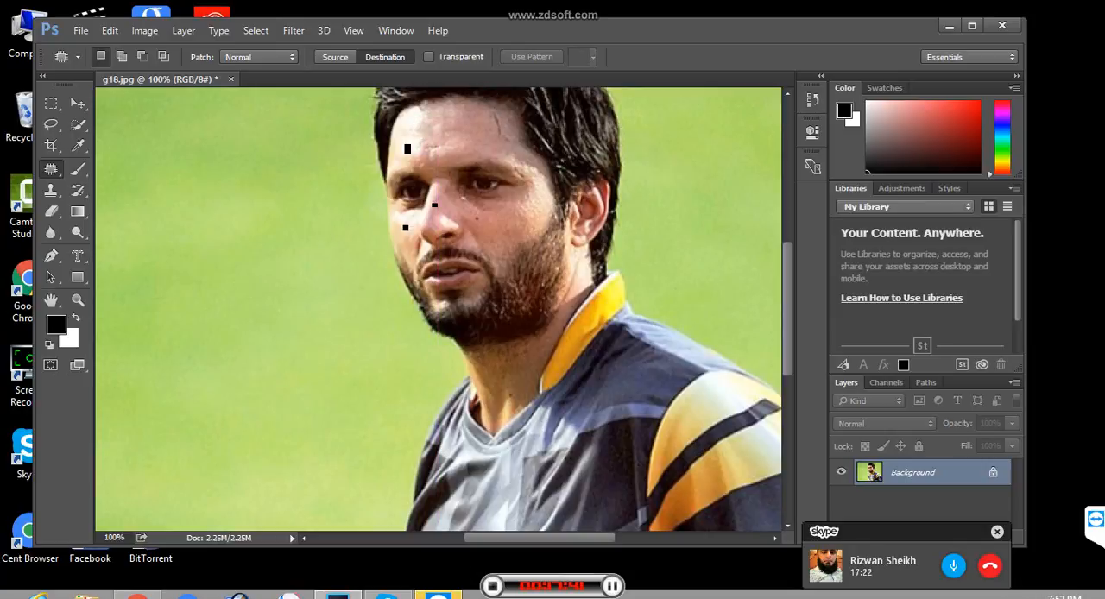
- Try the Red Eye tool on the man's left eye and undo the correction
right_click(52, 170)
click(52, 169)
right_click(52, 169)
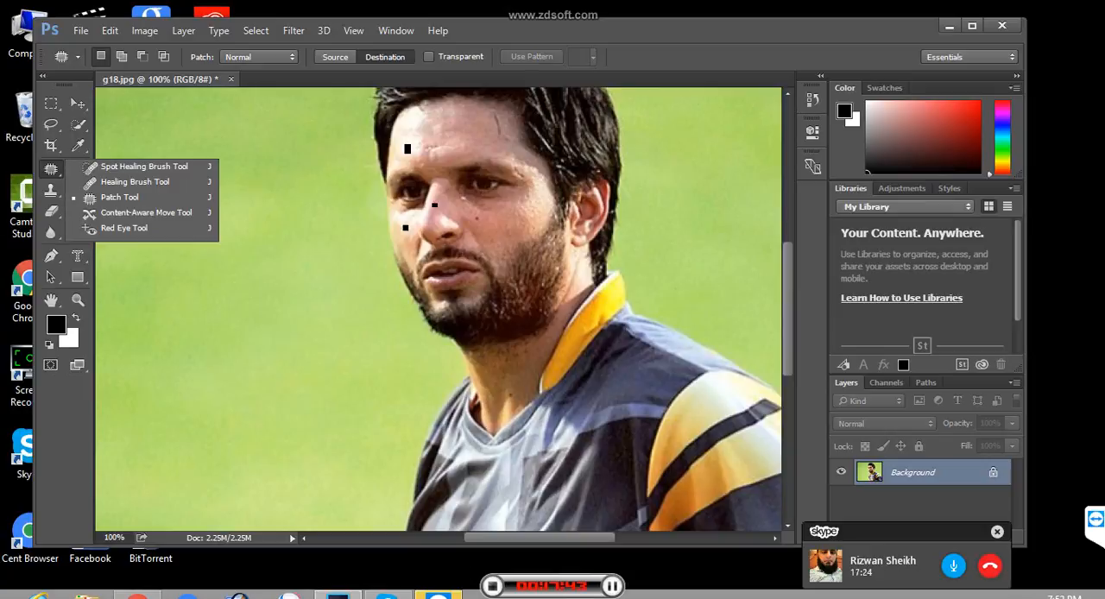
click(52, 170)
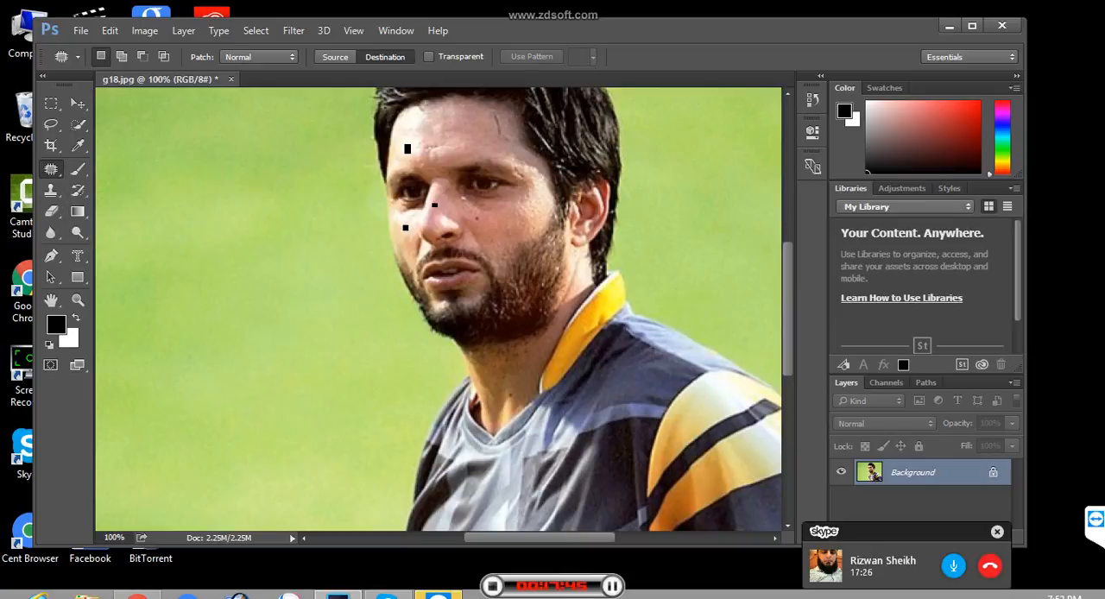
right_click(52, 169)
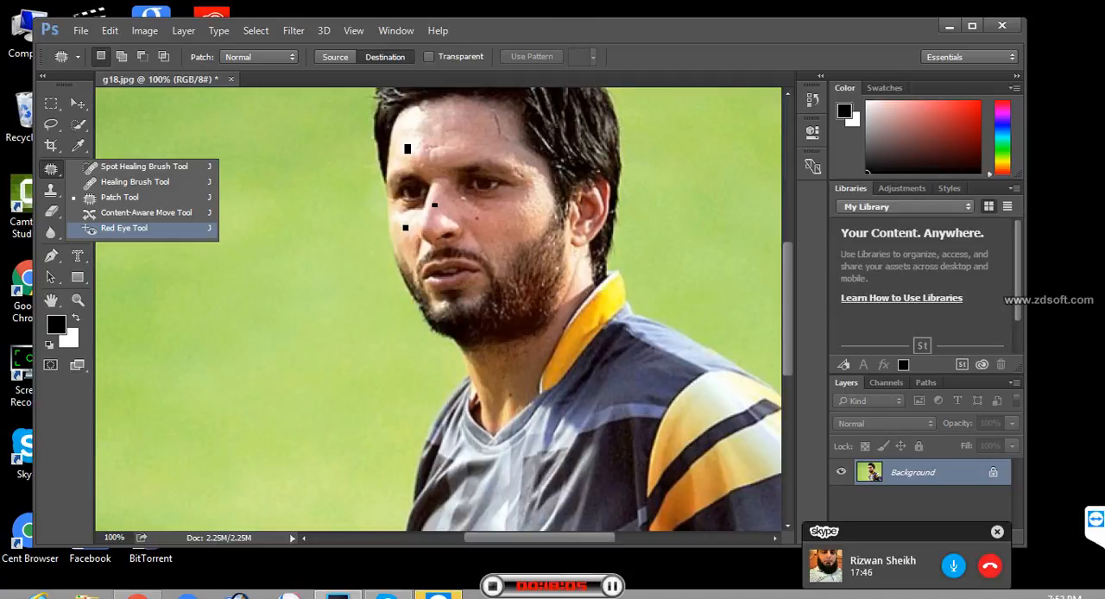
click(124, 228)
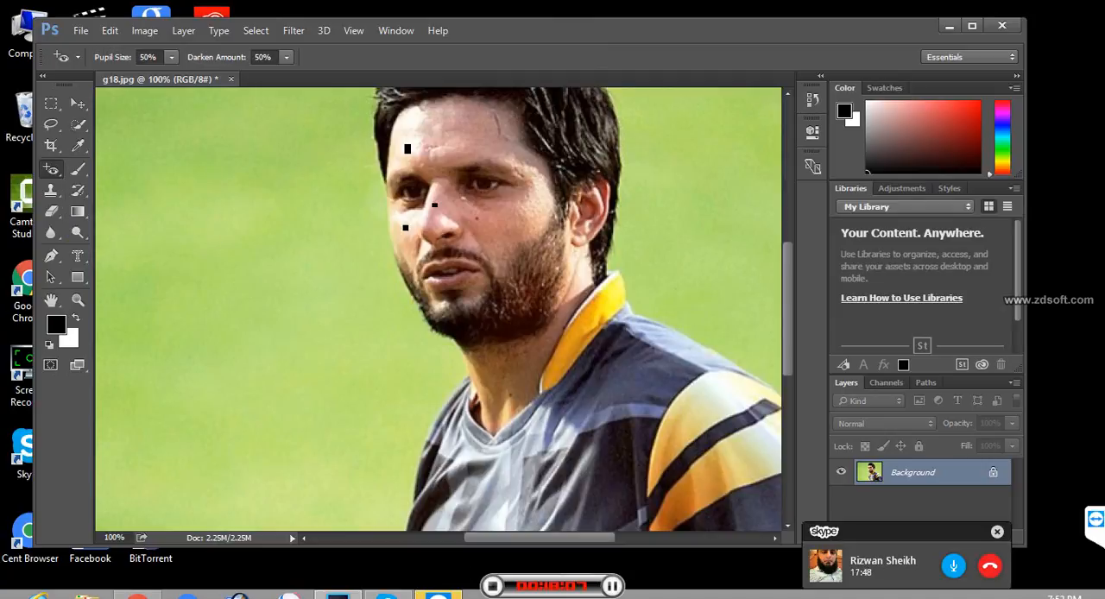
click(473, 182)
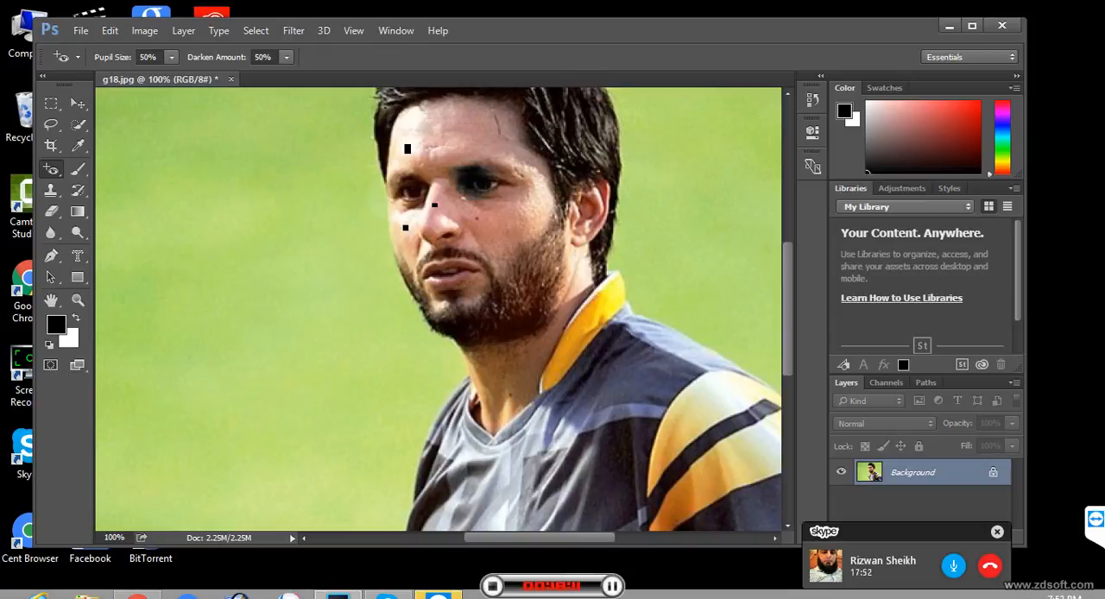
key(ctrl+z)
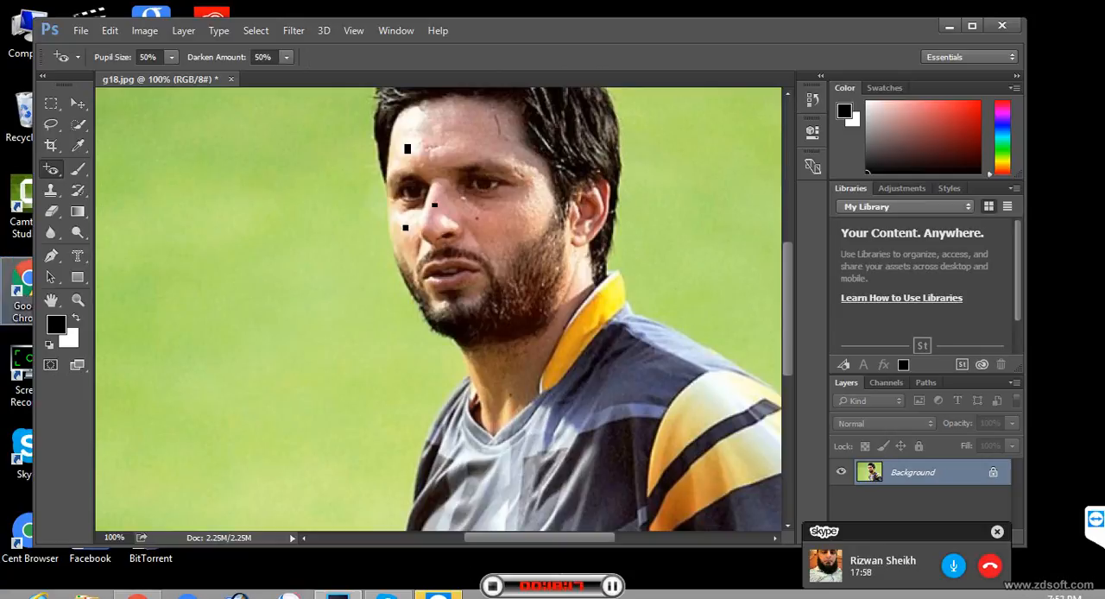
- Fill the image with a black-to-white linear gradient running diagonally from upper left to lower right, and fit it in view
click(78, 212)
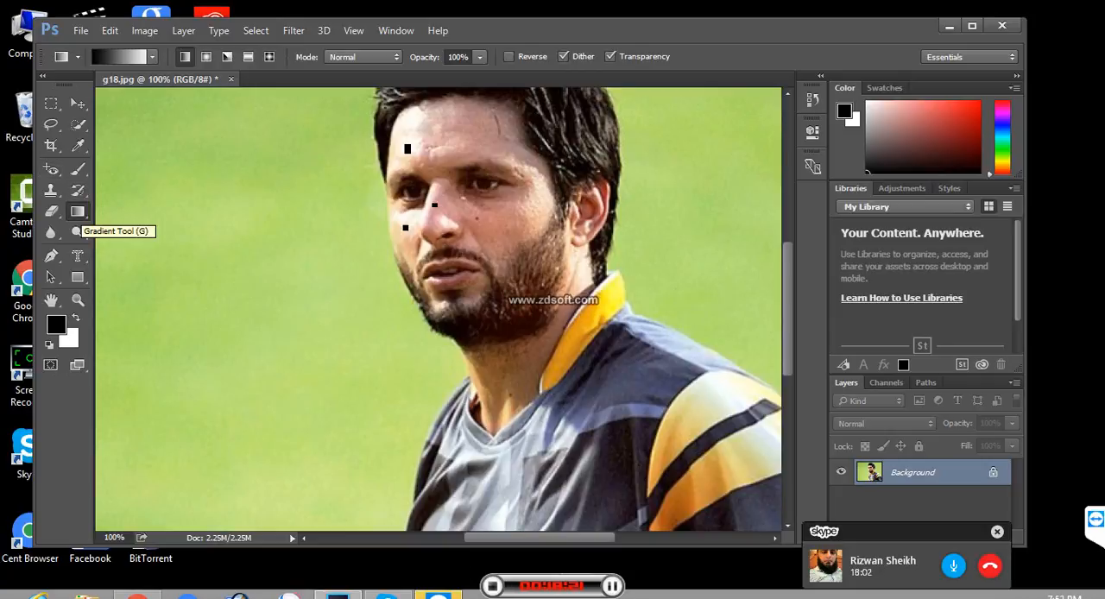
drag(147, 119, 537, 375)
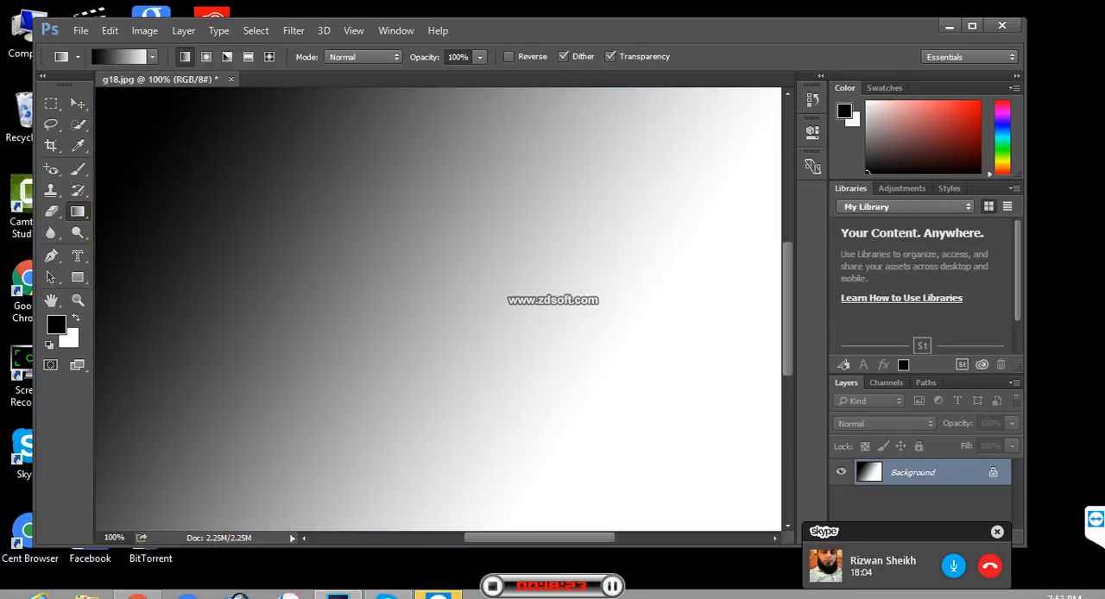
key(ctrl+0)
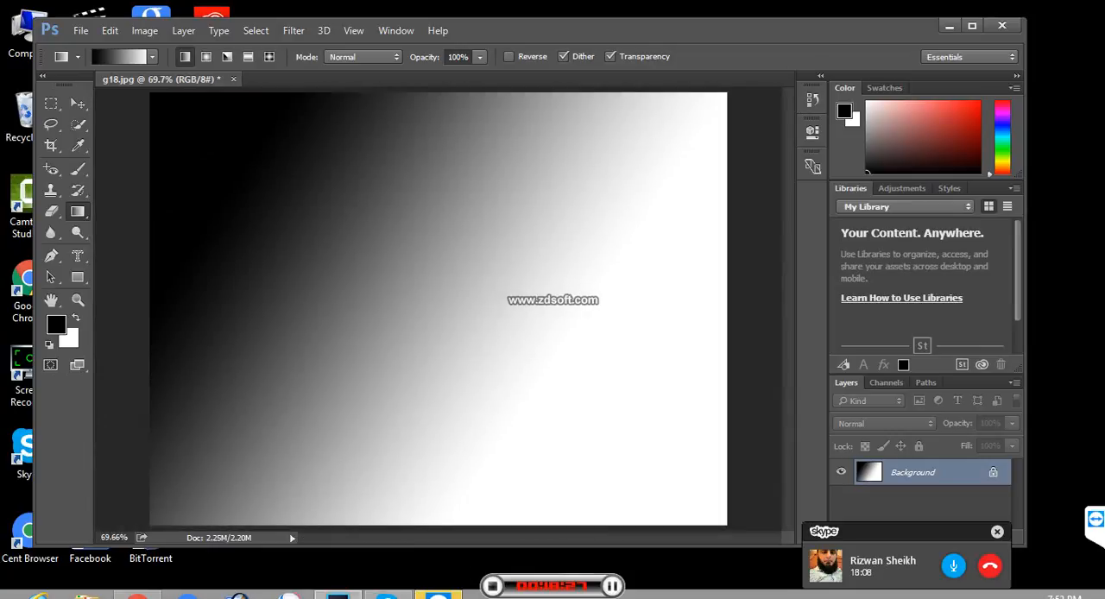
- Select the violet-green-orange gradient preset and apply it linearly three times with different directions and lengths, ending with a short diagonal transition
click(152, 57)
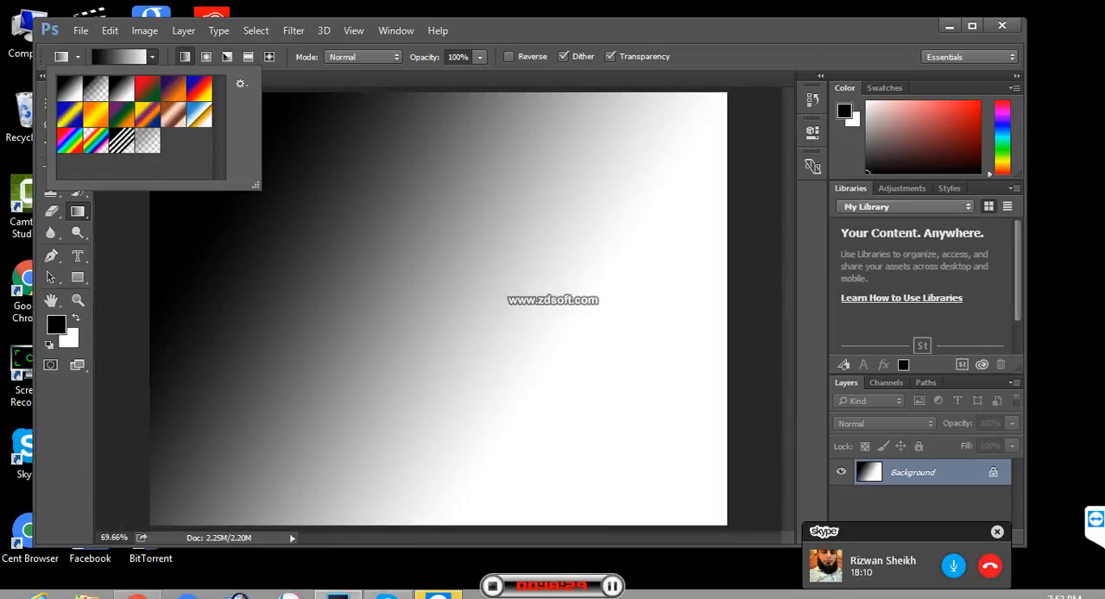
click(122, 115)
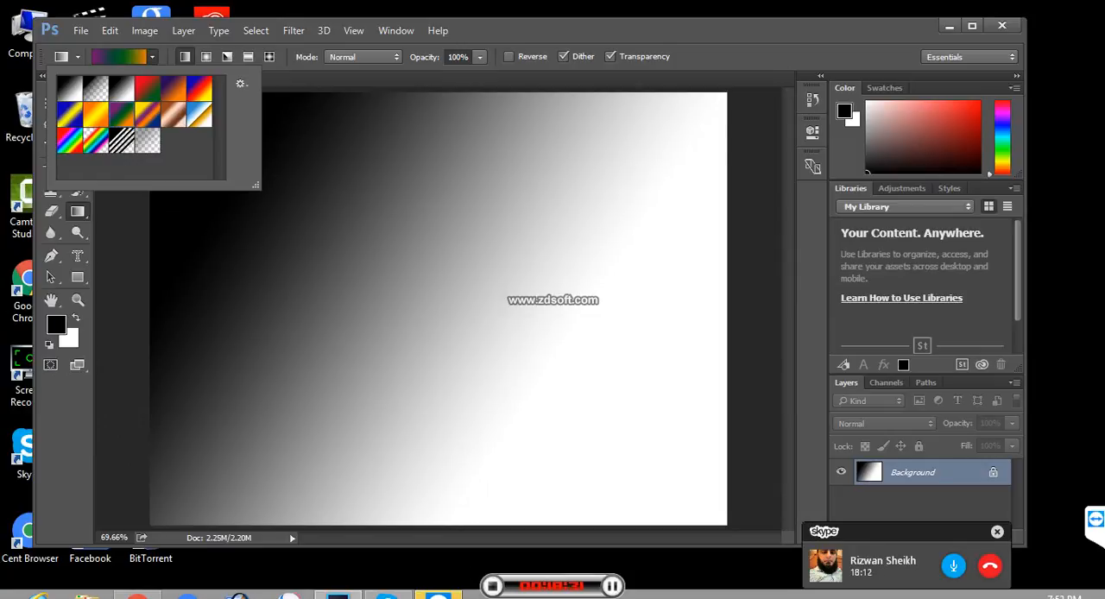
drag(586, 245, 369, 455)
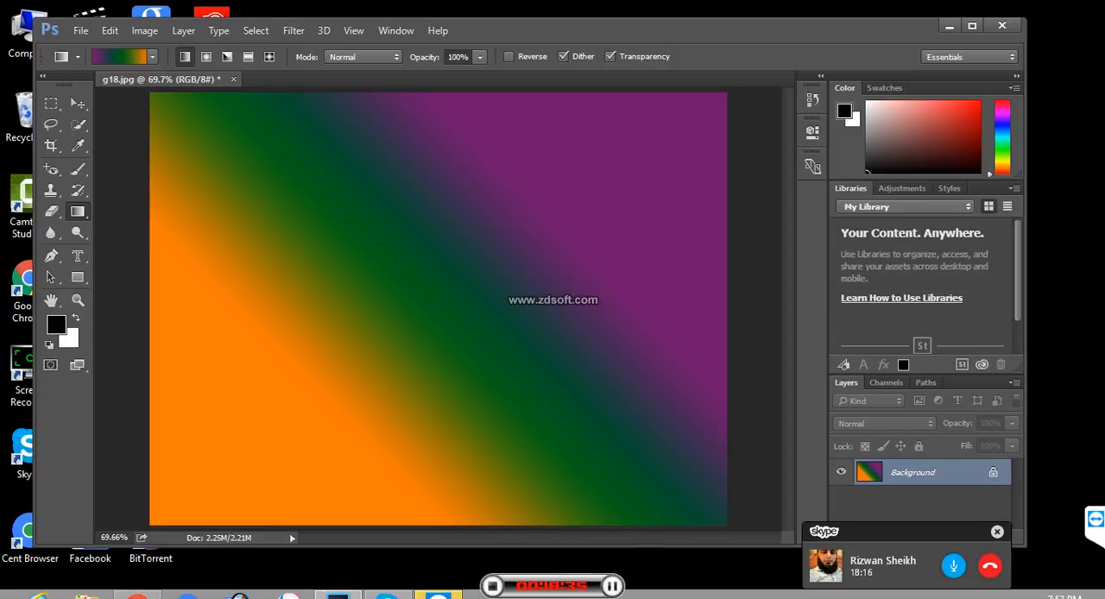
drag(202, 131, 442, 316)
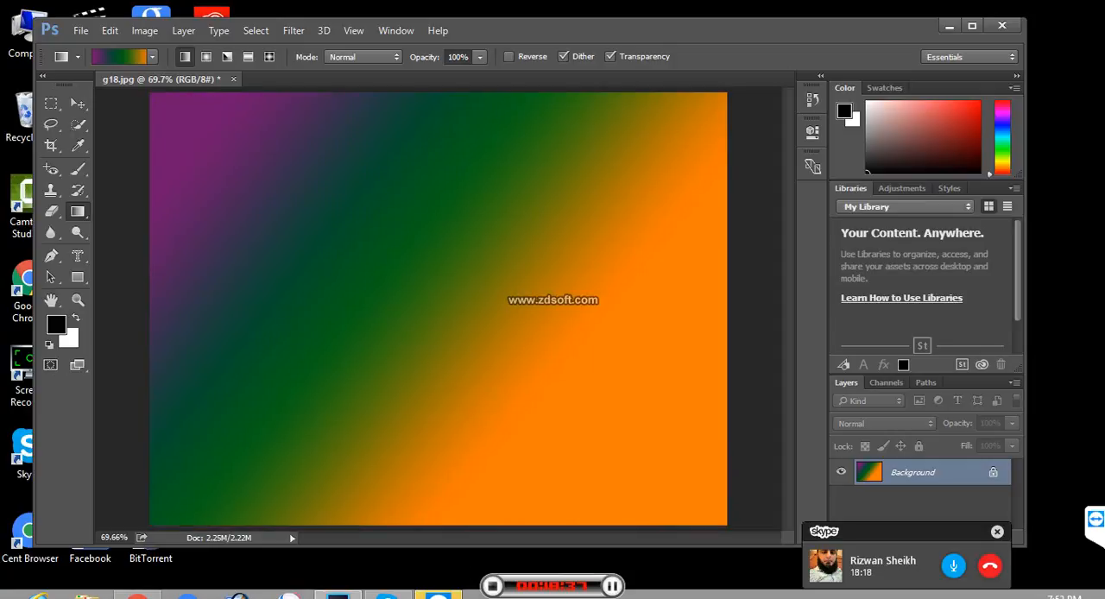
drag(357, 241, 395, 298)
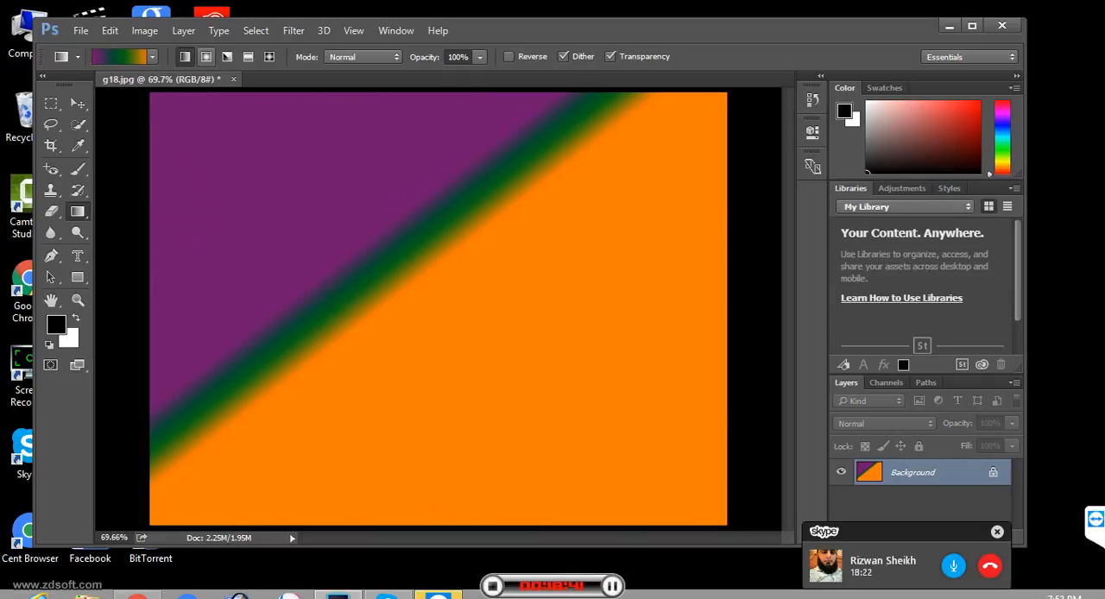
- Apply the violet-green-orange gradient as a radial fill in the image's upper left, and as an angle fill from the upper-left corner
click(206, 56)
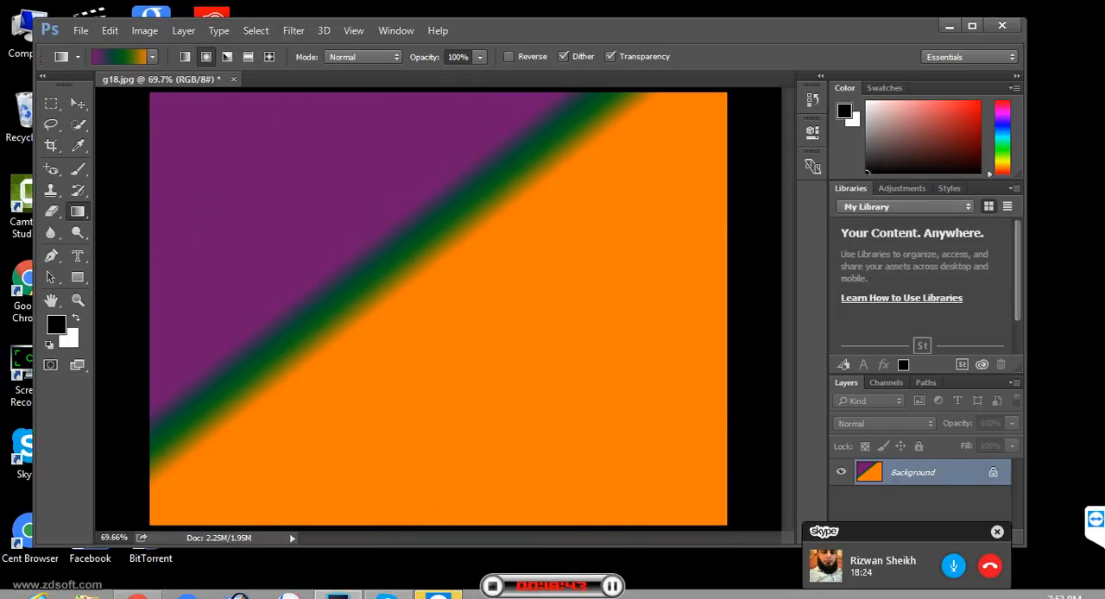
drag(259, 174, 406, 337)
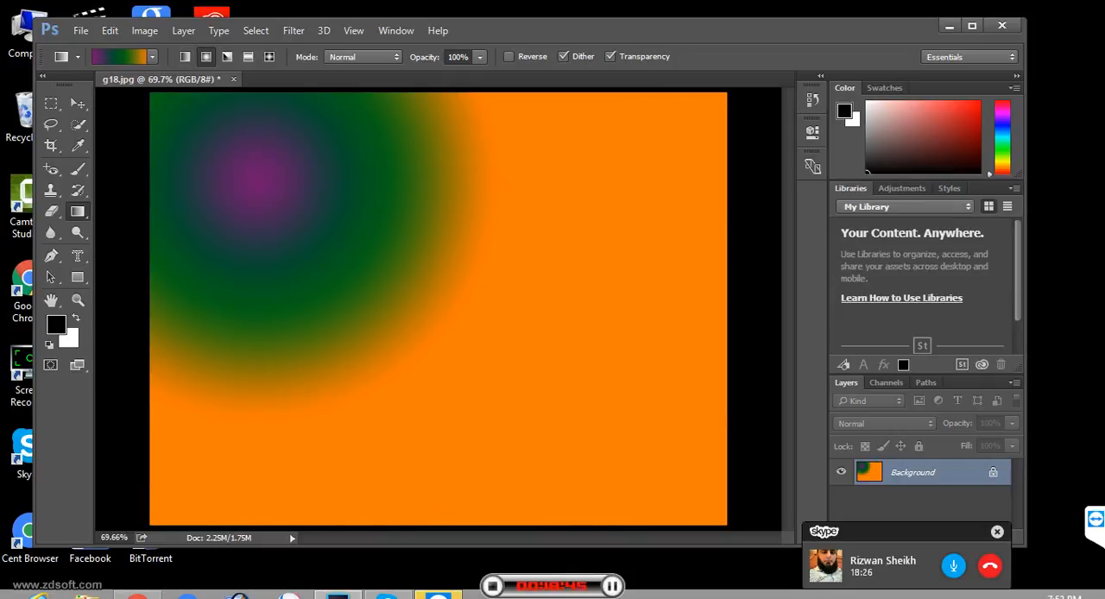
click(228, 56)
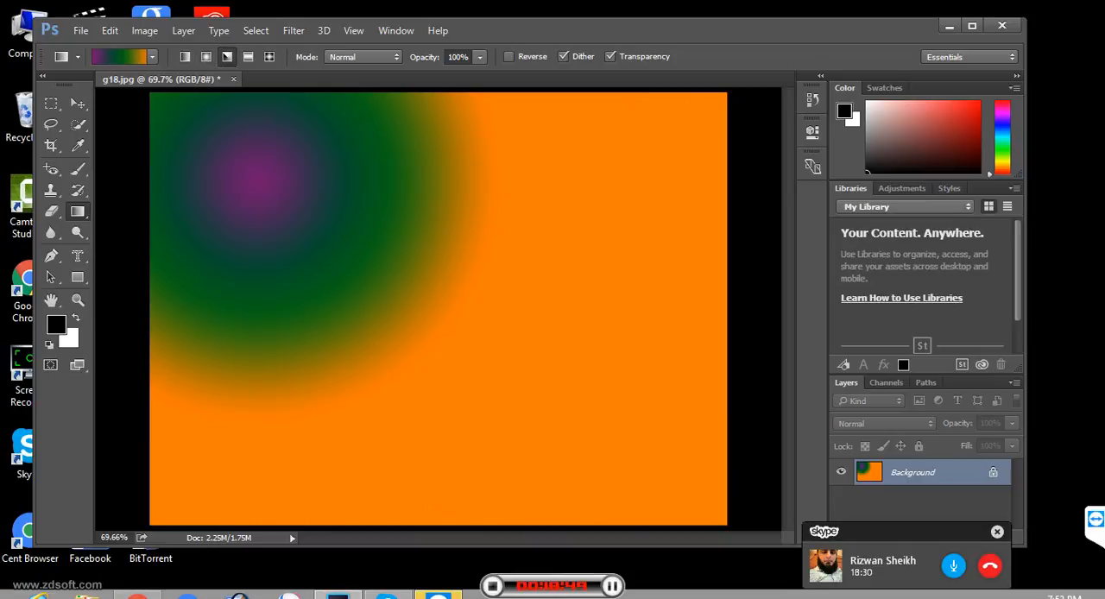
drag(175, 109, 374, 252)
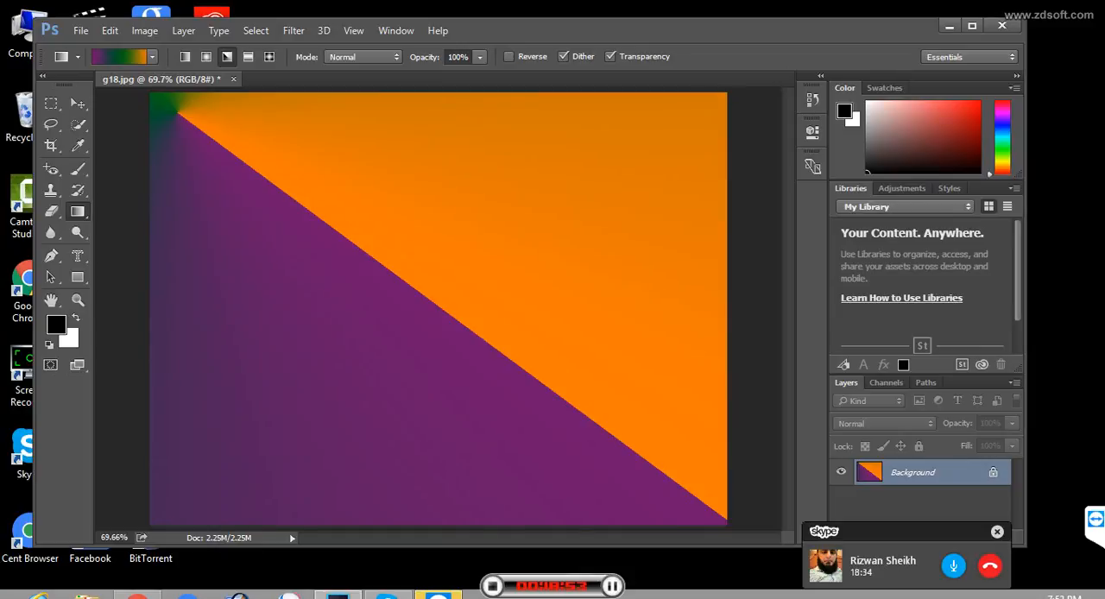
- Apply the gradient twice in reflected style, and twice in diamond style with a small diamond left of the image's centre
click(248, 56)
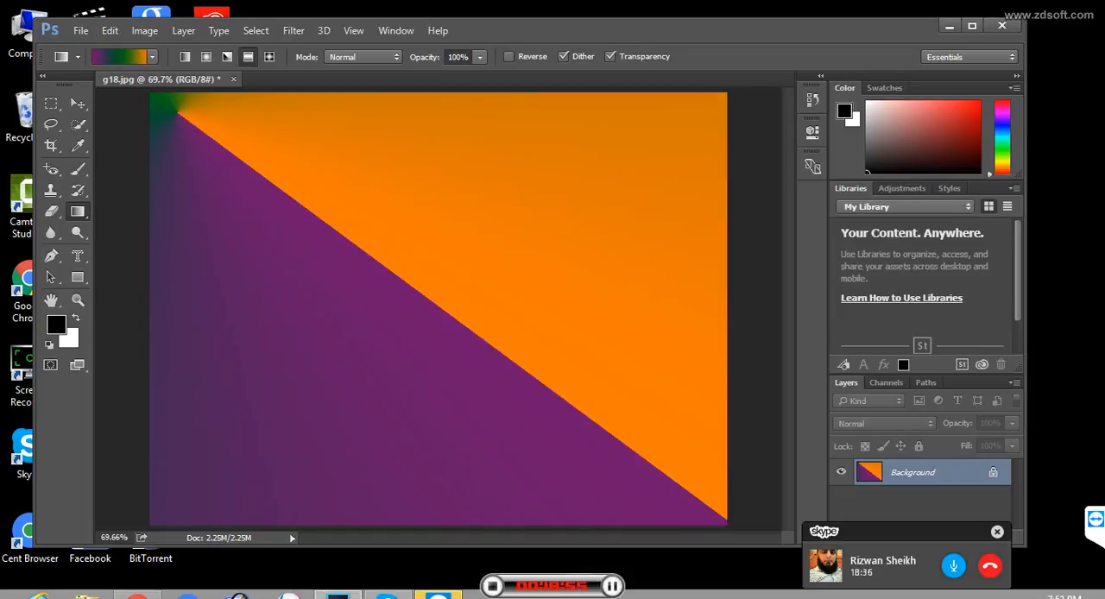
drag(670, 145, 373, 351)
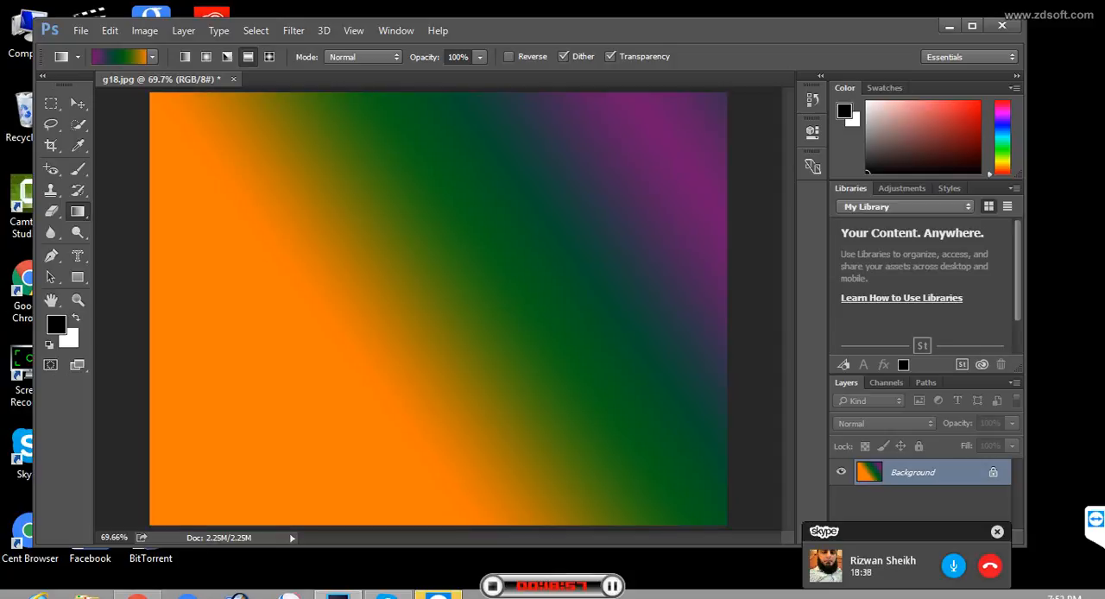
drag(259, 233, 357, 292)
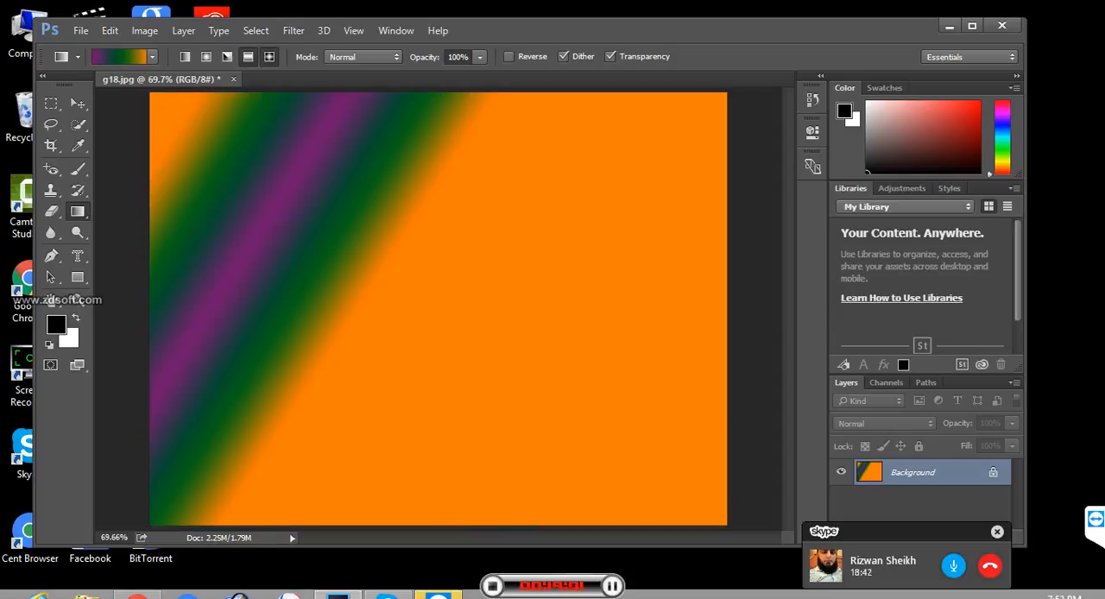
drag(402, 225, 441, 303)
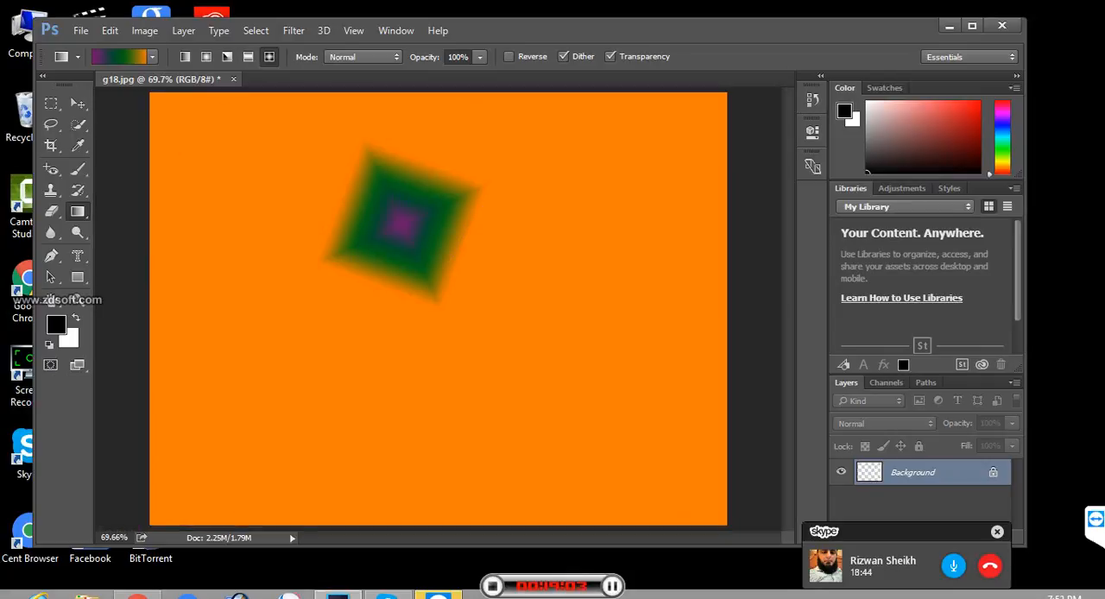
drag(365, 248, 384, 272)
- Replace the current gradient presets with the Neutral Density set
click(153, 57)
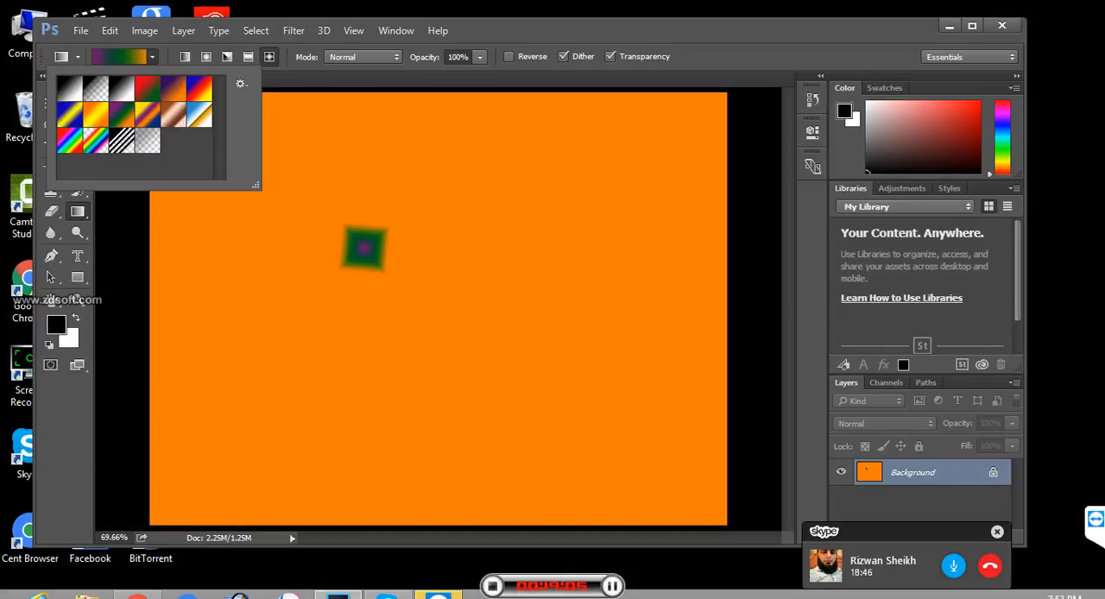
click(241, 84)
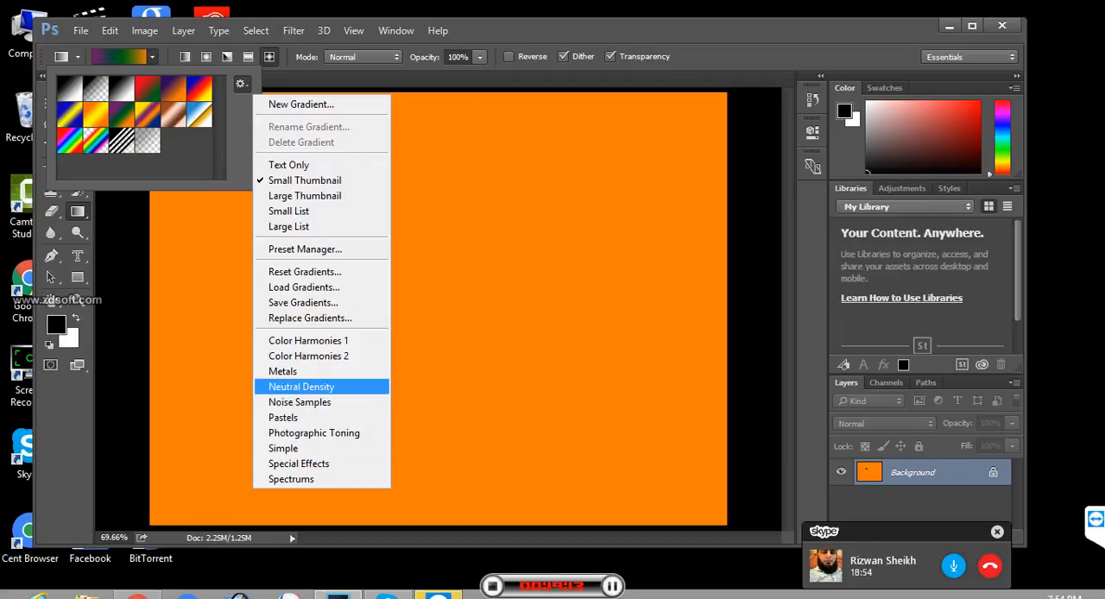
click(301, 387)
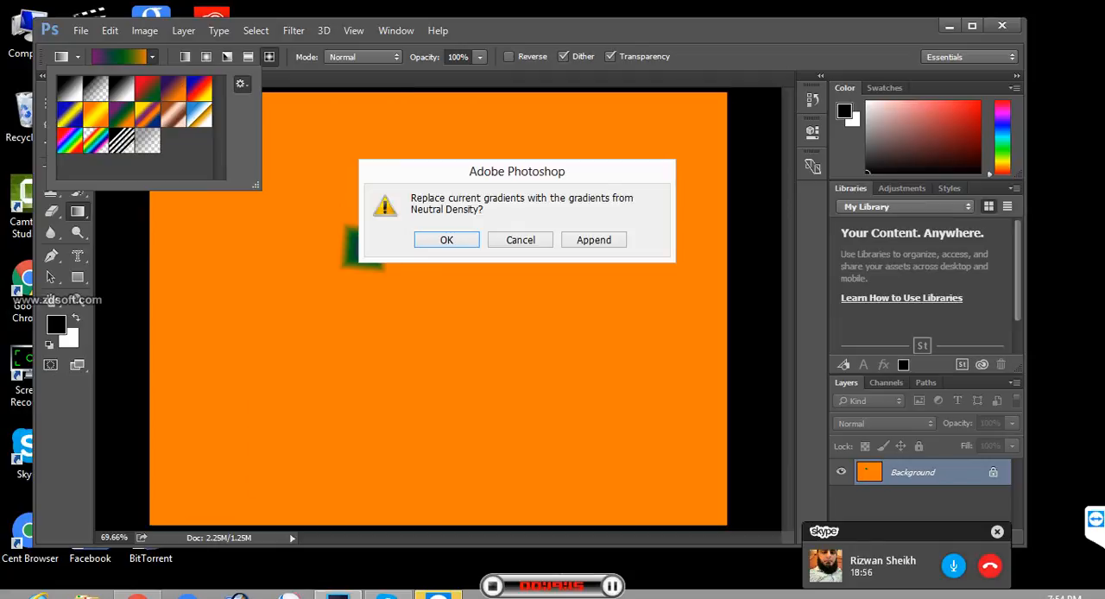
key(Return)
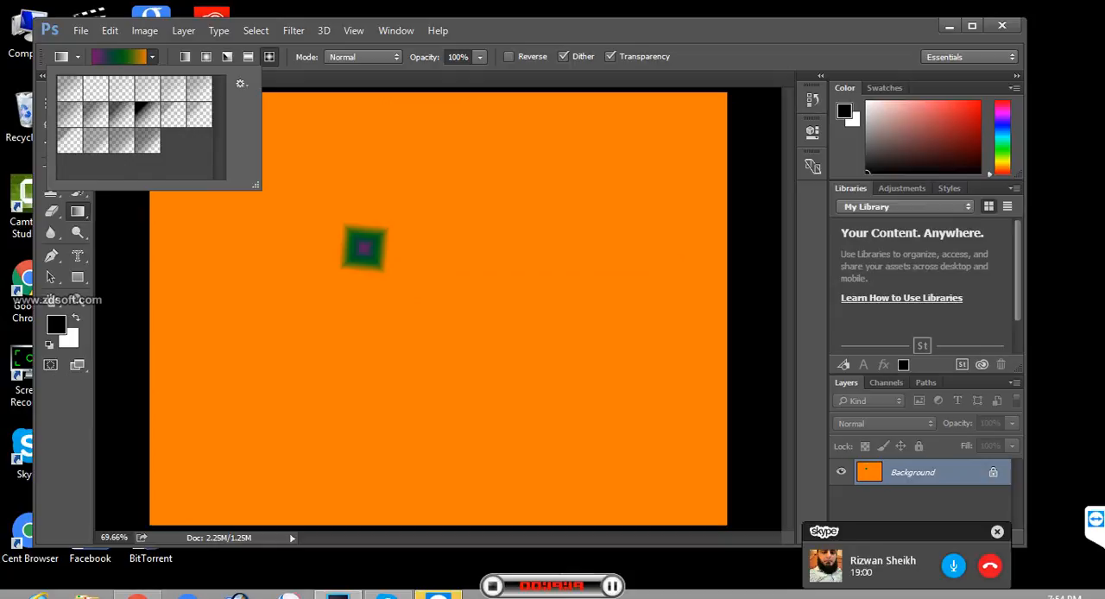
- Replace the gradient presets with the Pastels set
click(241, 84)
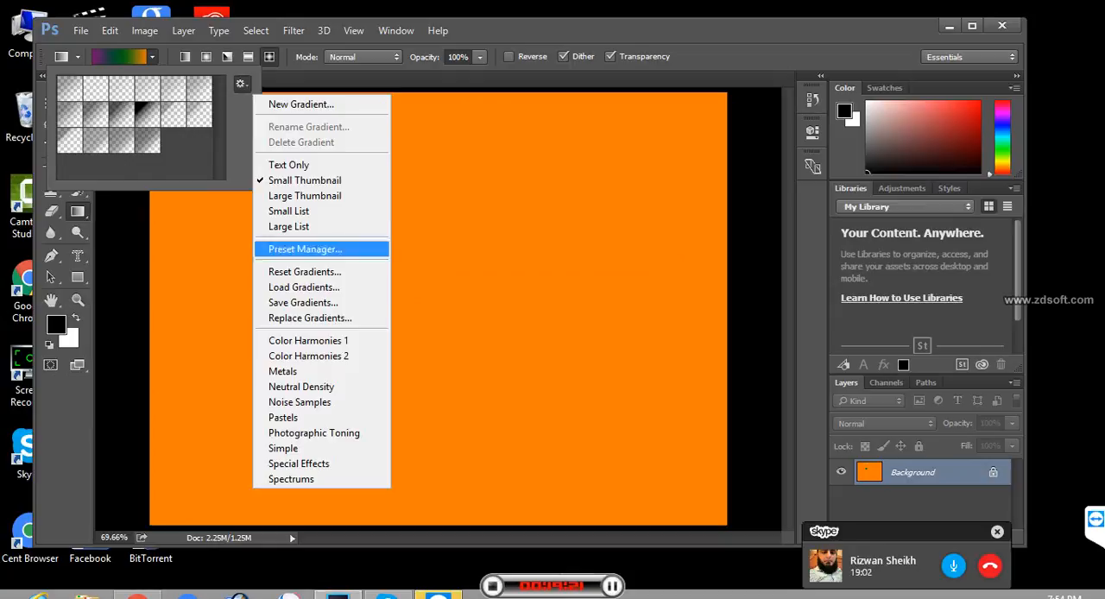
click(289, 417)
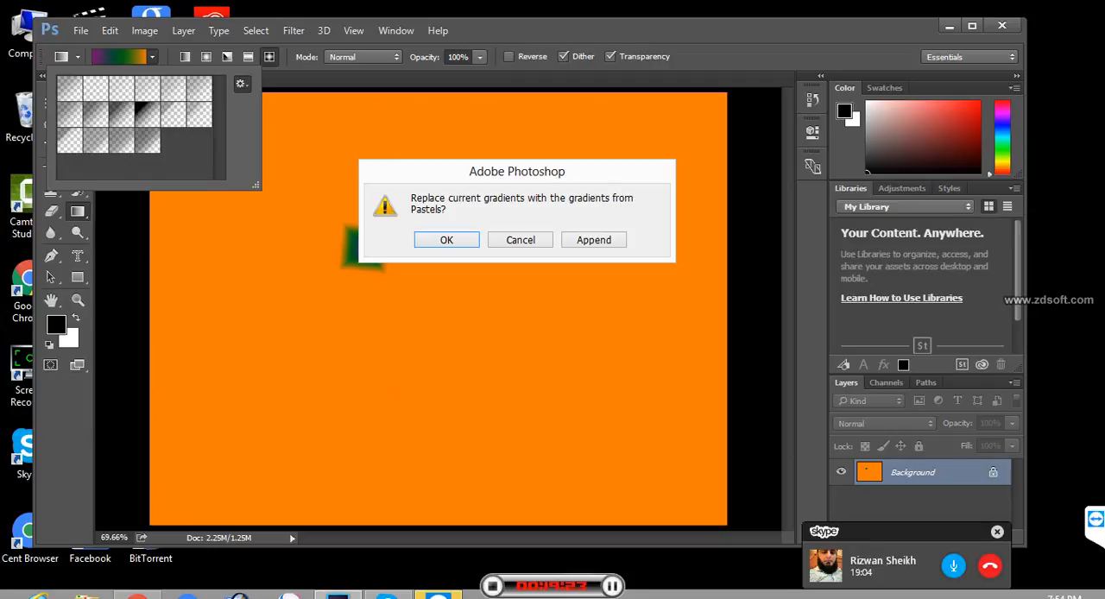
click(446, 240)
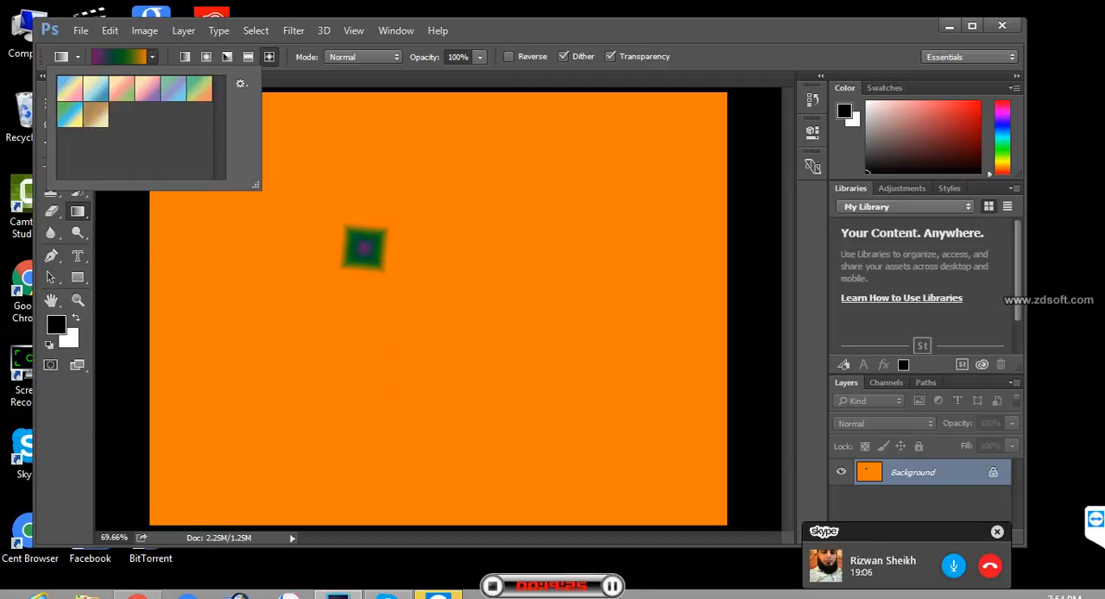
- Apply the yellow-pink-purple pastel preset as a diamond fill from the image's upper right, and as a linear fill from upper left to lower right
click(147, 89)
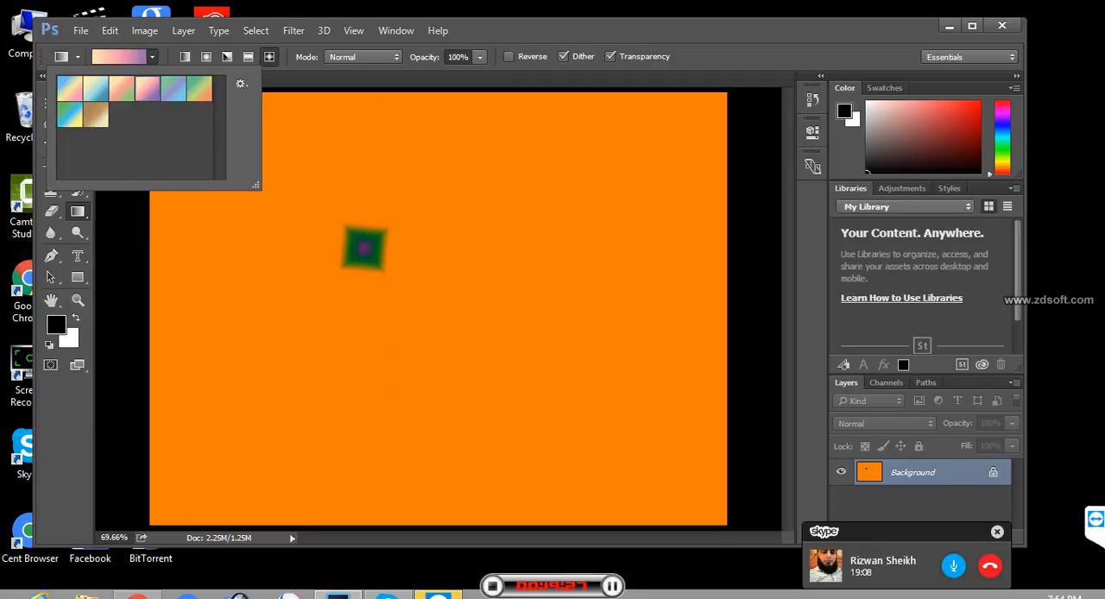
drag(685, 127, 445, 452)
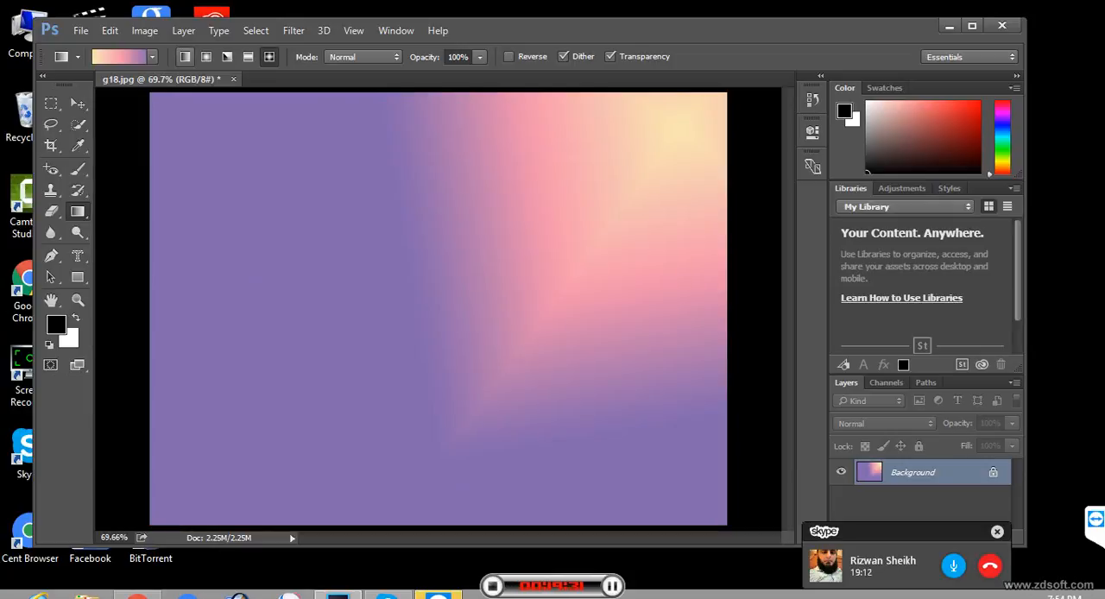
click(184, 56)
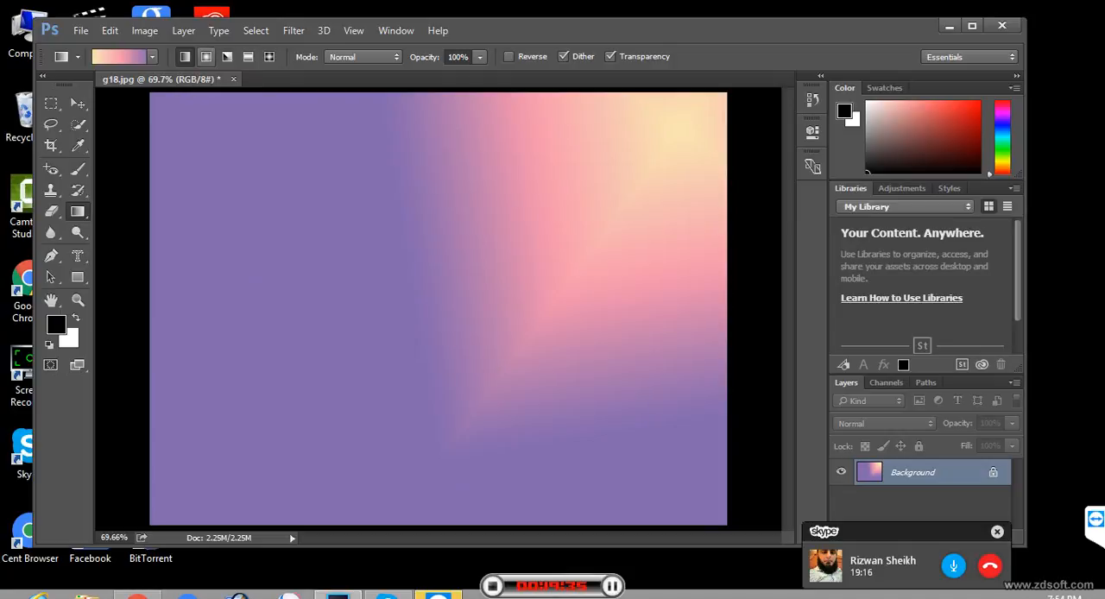
drag(156, 123, 690, 492)
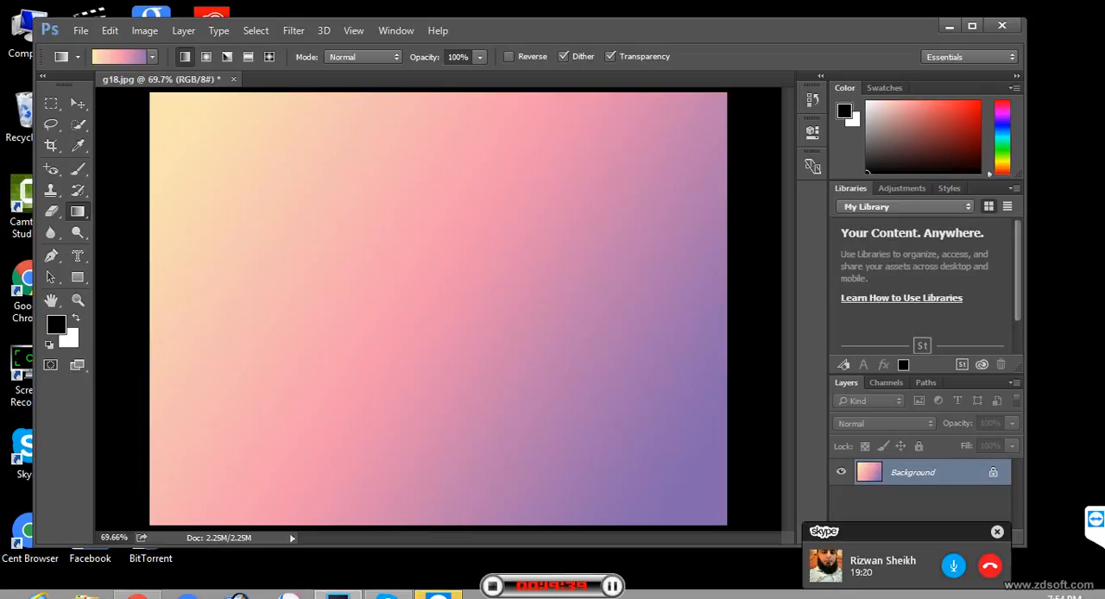
- Replace the presets with the Simple set and fill the image with the white-to-cyan linear gradient from upper right to lower left
click(153, 57)
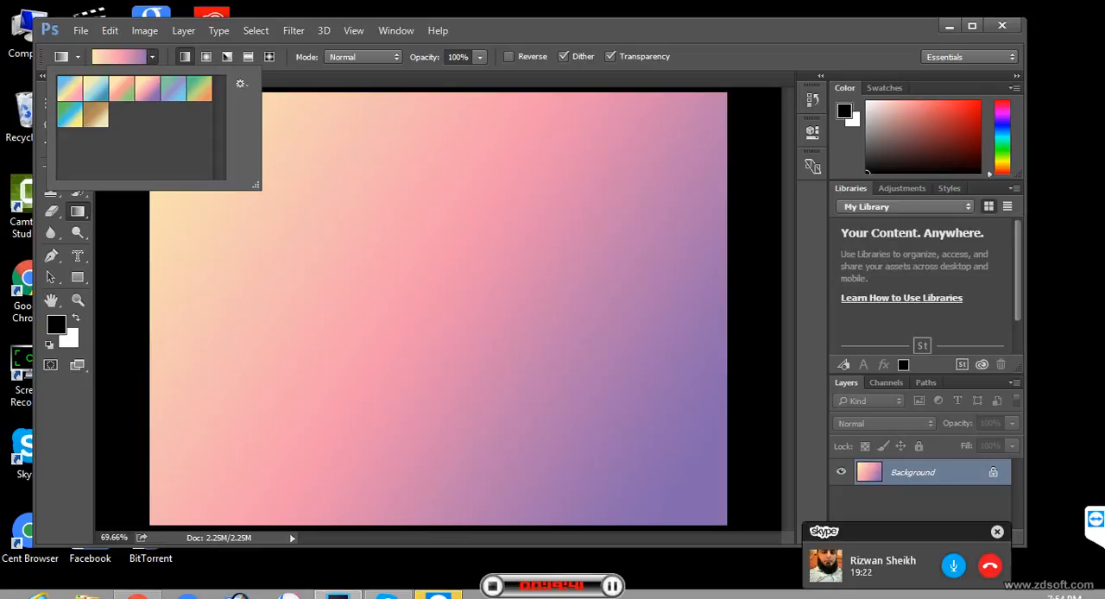
click(241, 84)
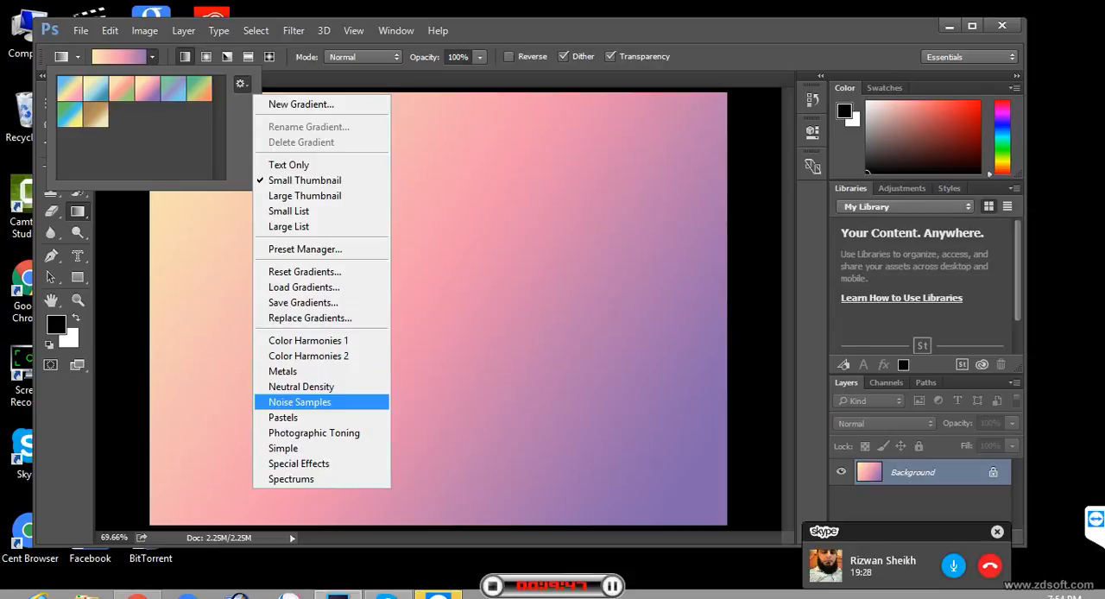
click(283, 448)
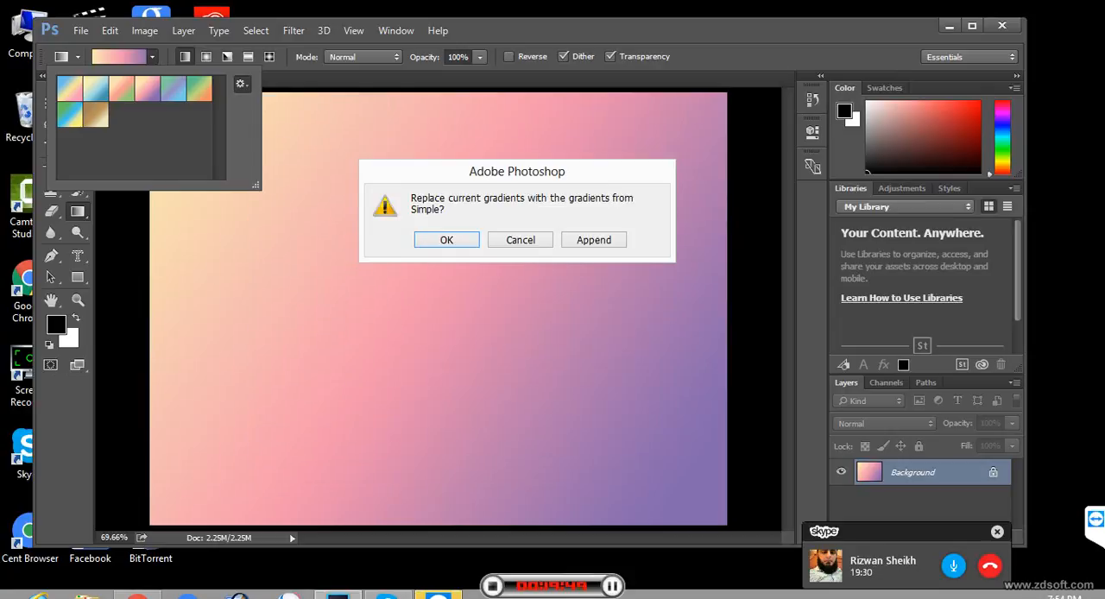
key(Return)
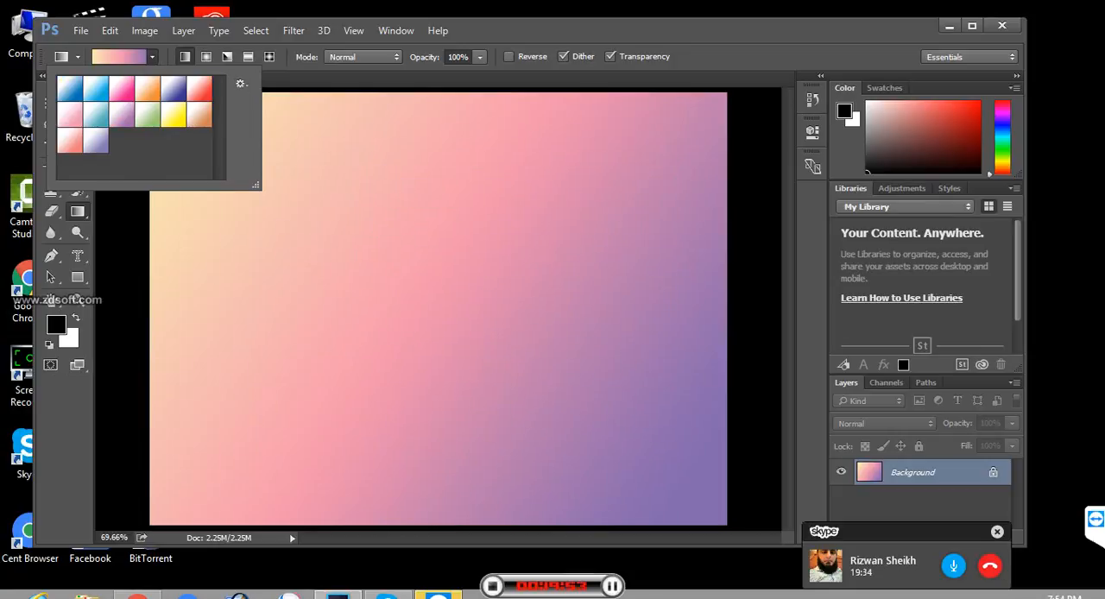
click(95, 89)
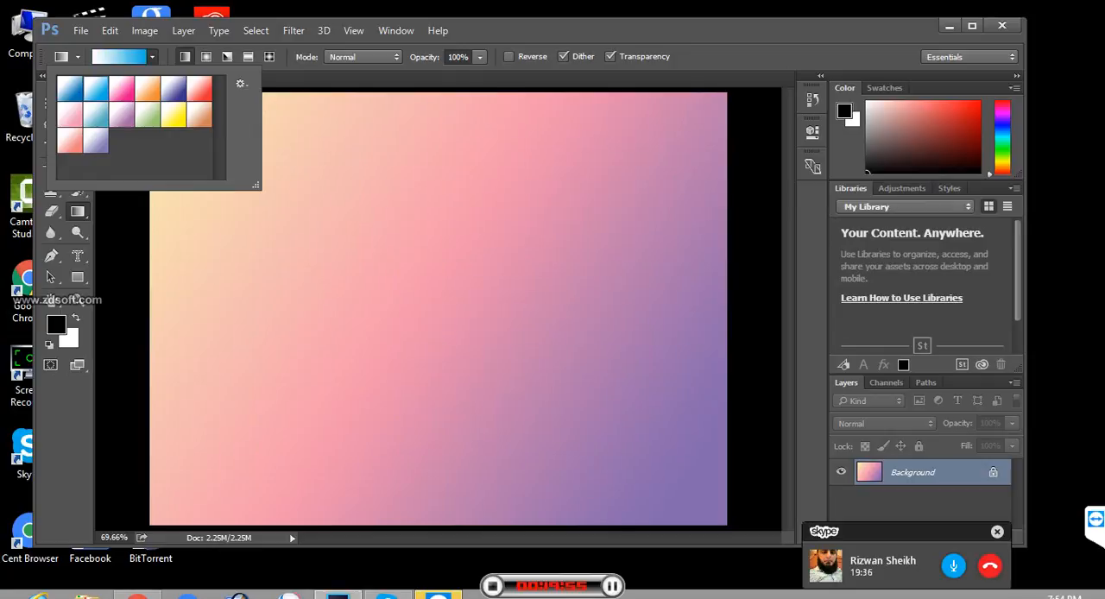
drag(675, 160, 346, 530)
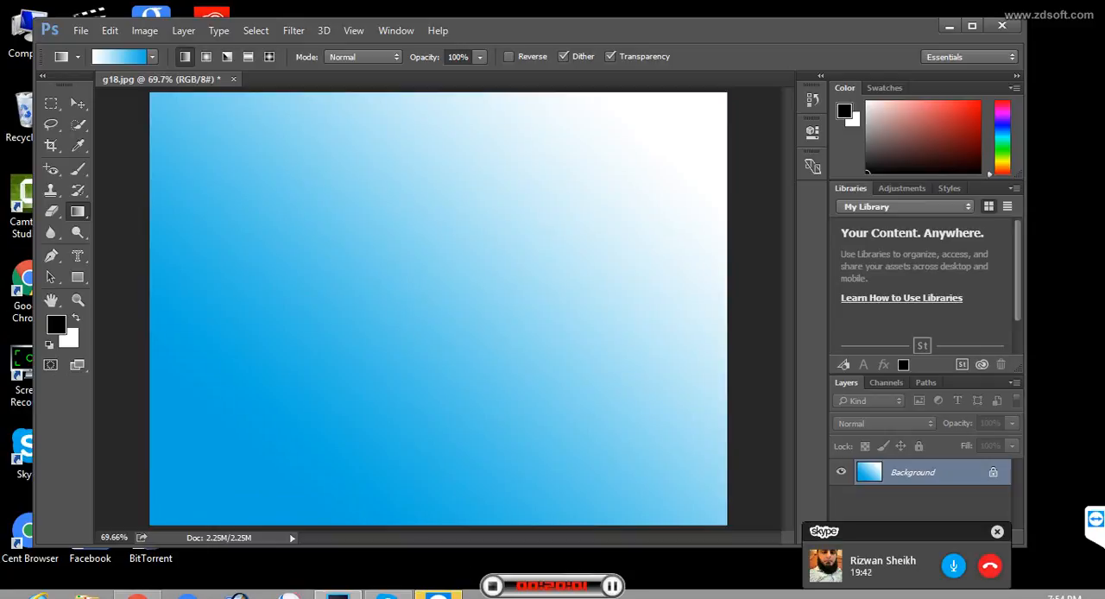
click(153, 57)
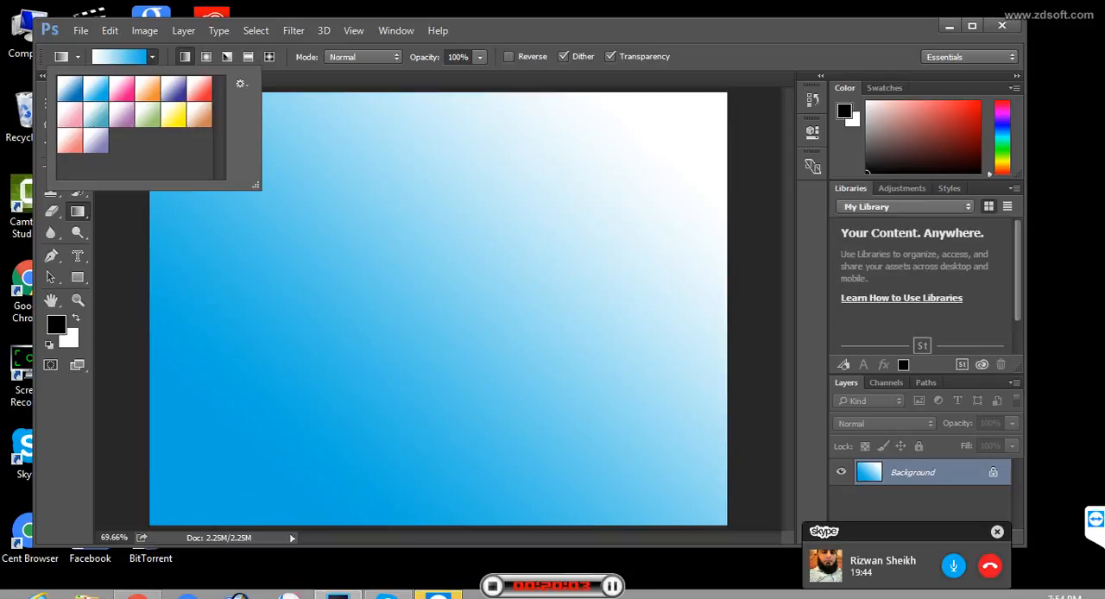
key(Escape)
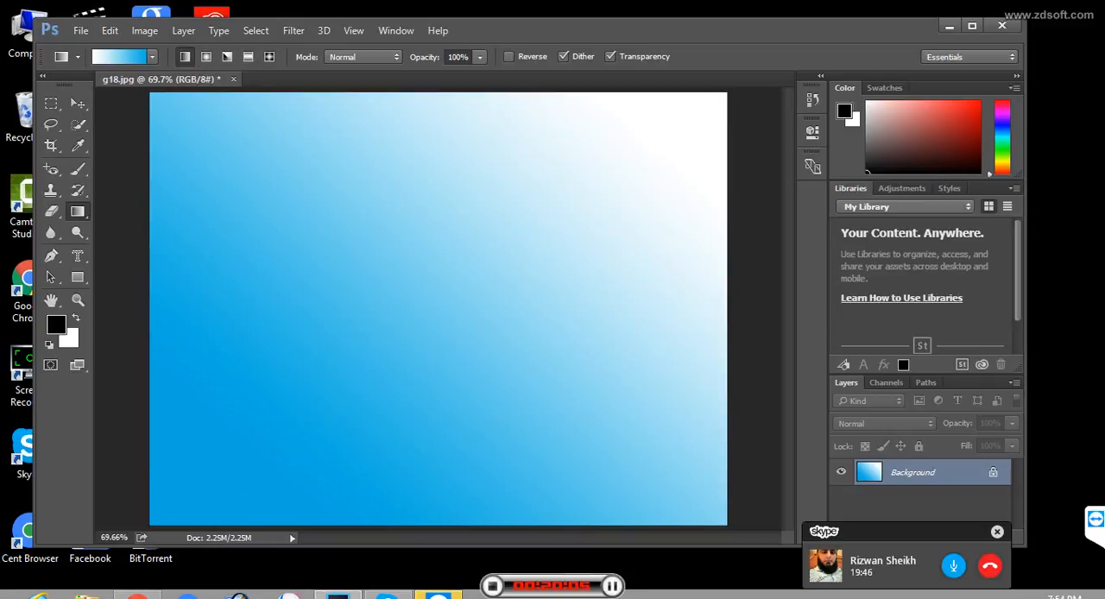
click(153, 57)
key(Escape)
- Open the Cyan gradient for editing and change its starting color stop from white to pink, e96f92
click(121, 57)
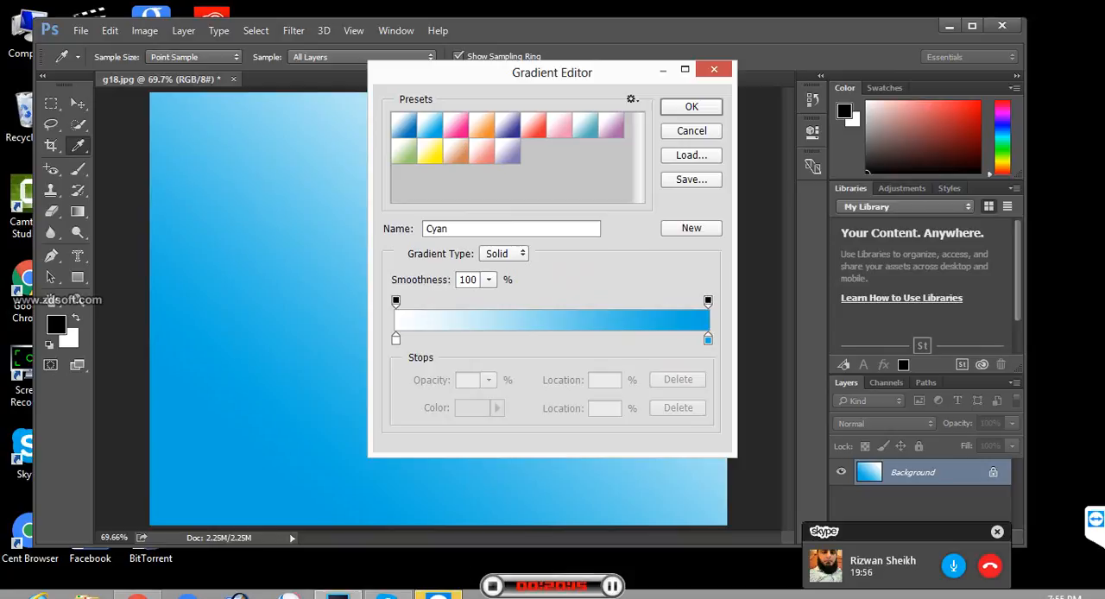
click(396, 340)
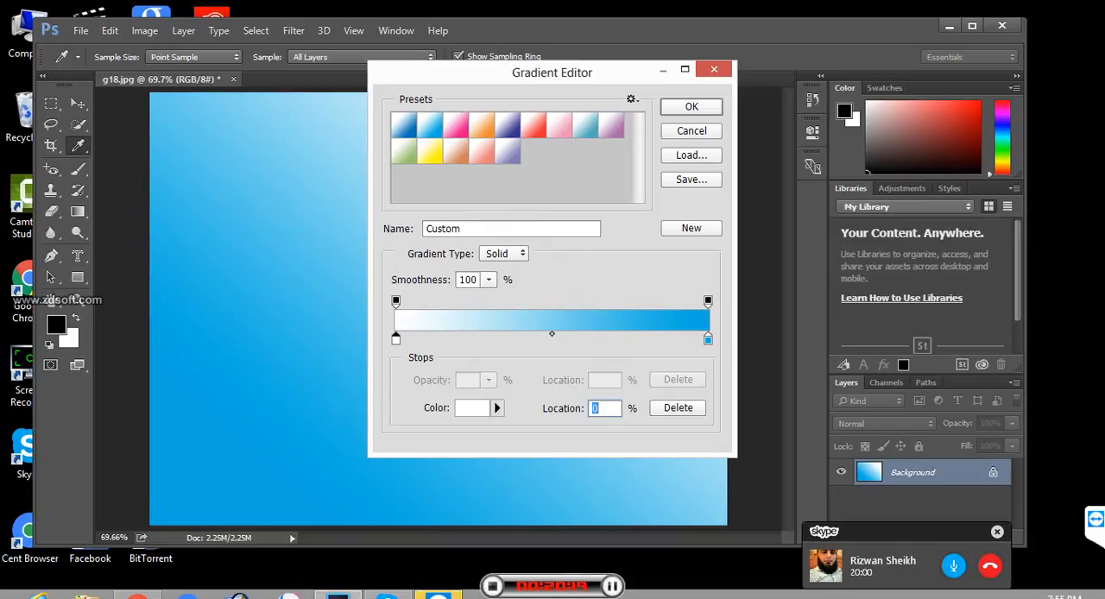
click(708, 339)
click(396, 339)
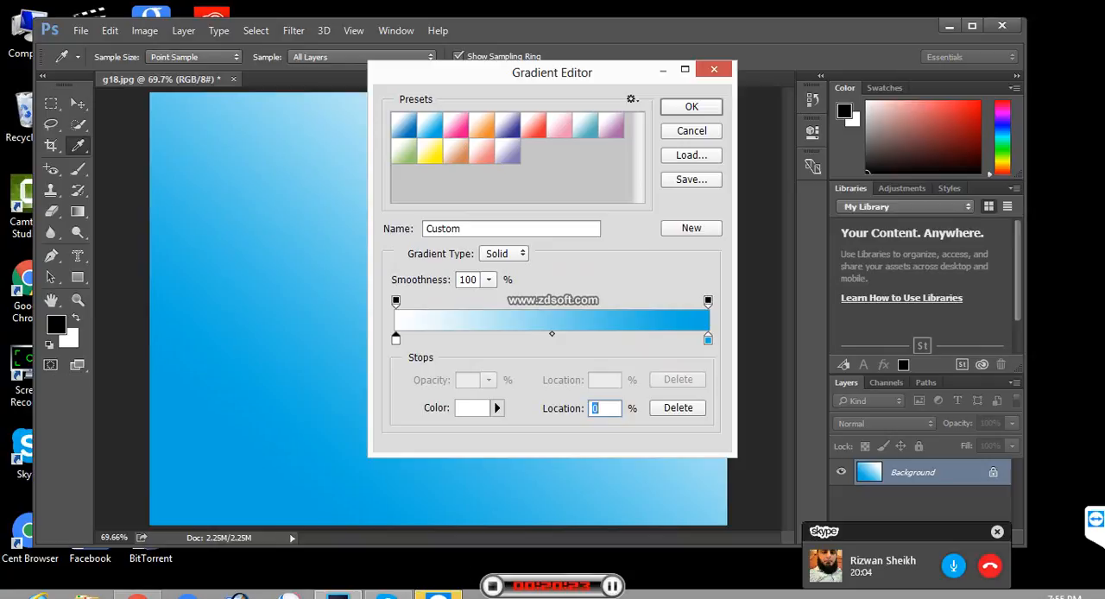
click(472, 409)
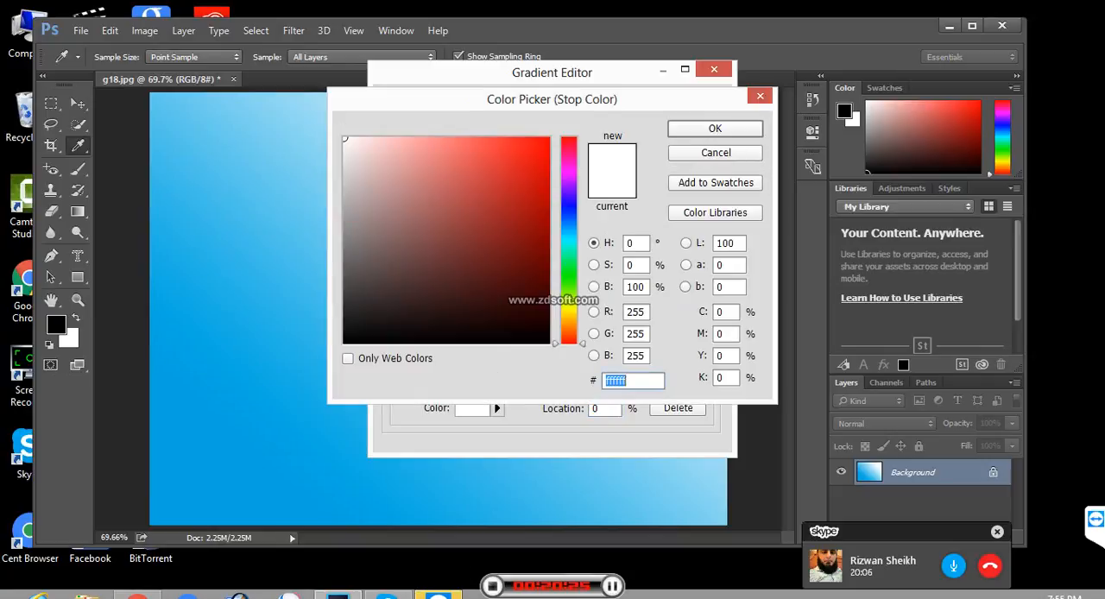
text(c61818)
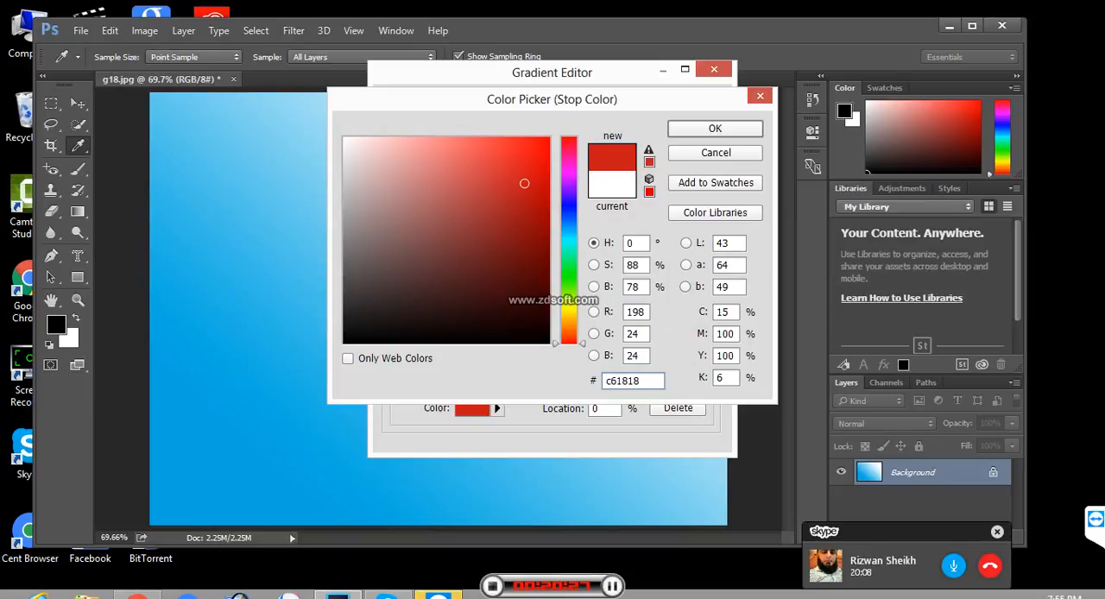
drag(569, 344, 569, 147)
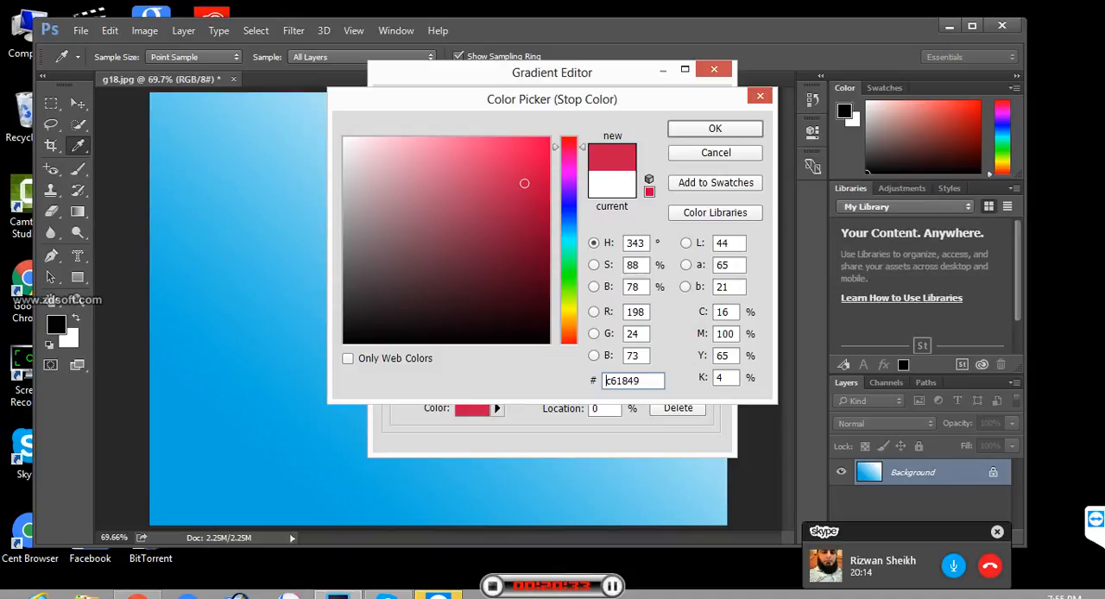
mouse_move(524, 184)
mouse_down()
mouse_move(515, 189)
mouse_move(431, 155)
mouse_move(450, 155)
mouse_up()
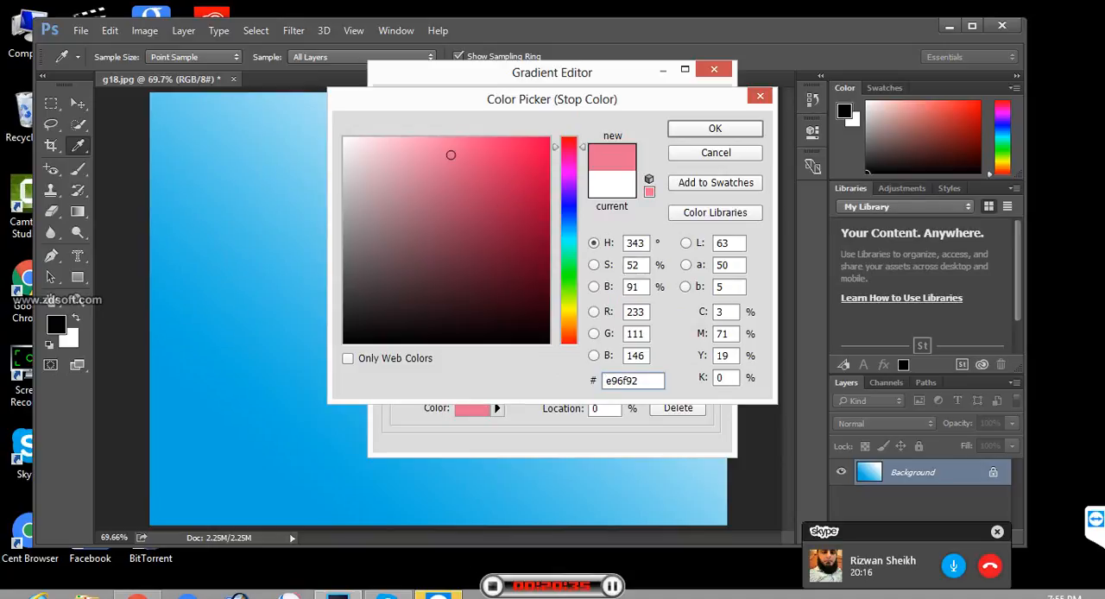
key(Return)
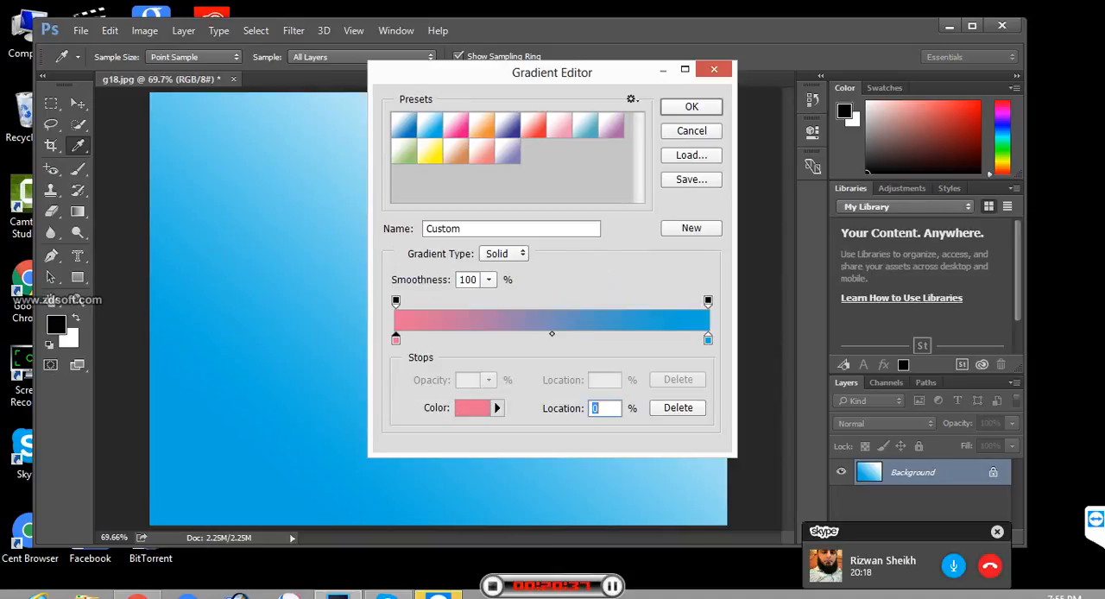
- Set the gradient's end color stop at 100% to green, 00e069
click(708, 340)
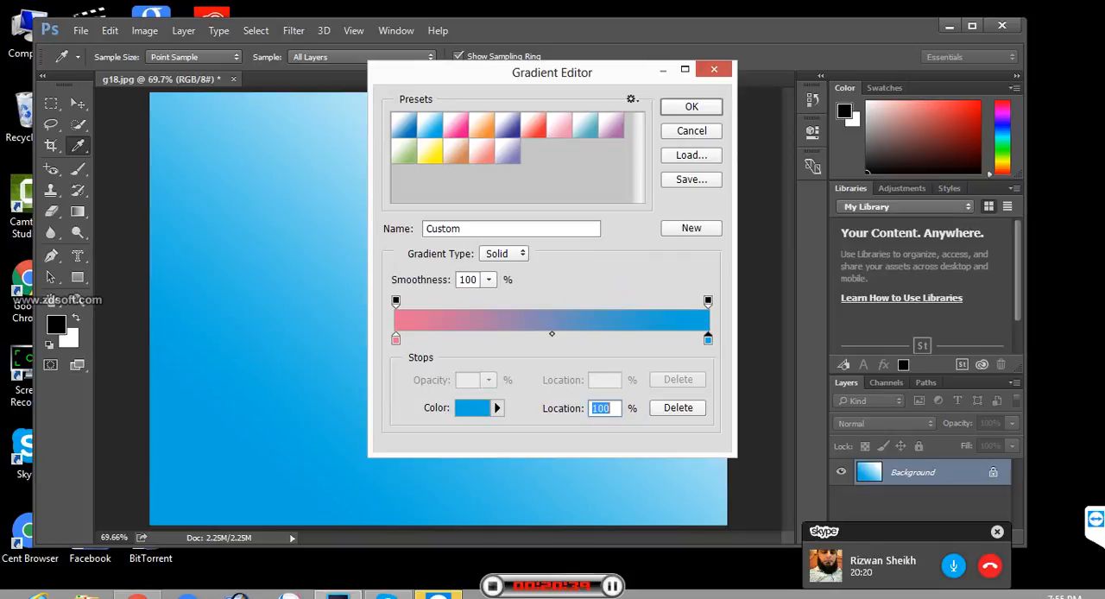
click(472, 409)
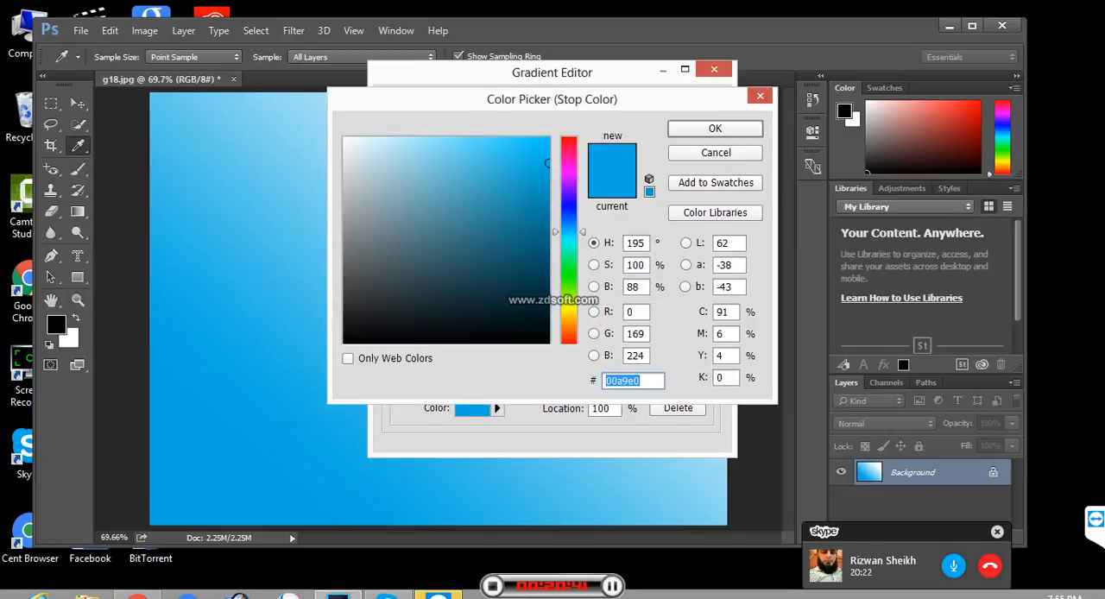
text(00e069)
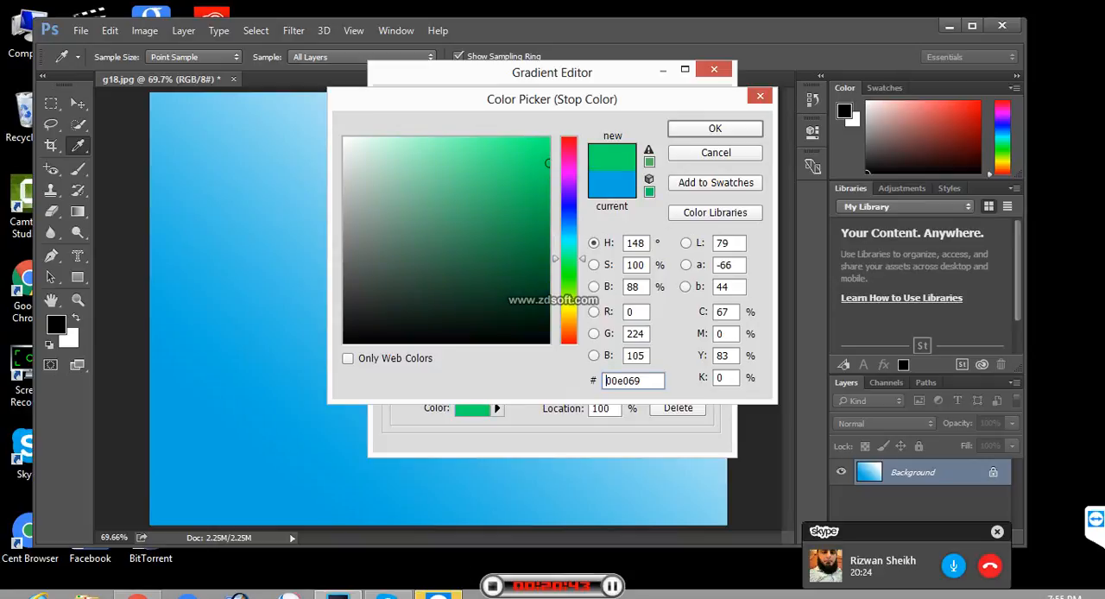
key(Return)
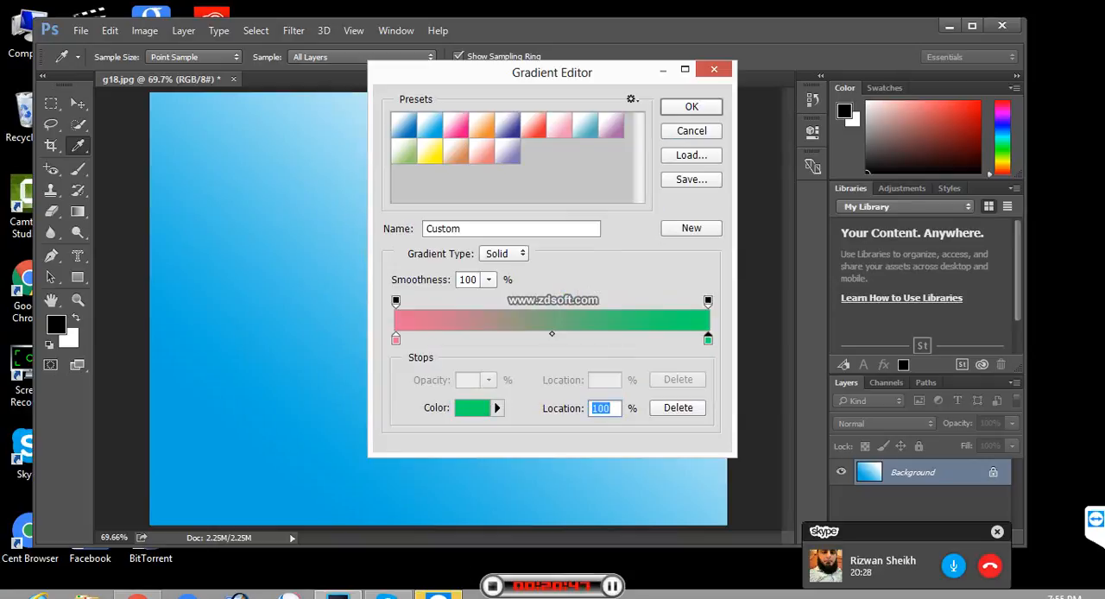
- Add two color stops to the gradient at 29% and 67%, and set the 29% stop to dark green, 002612
click(490, 339)
click(606, 338)
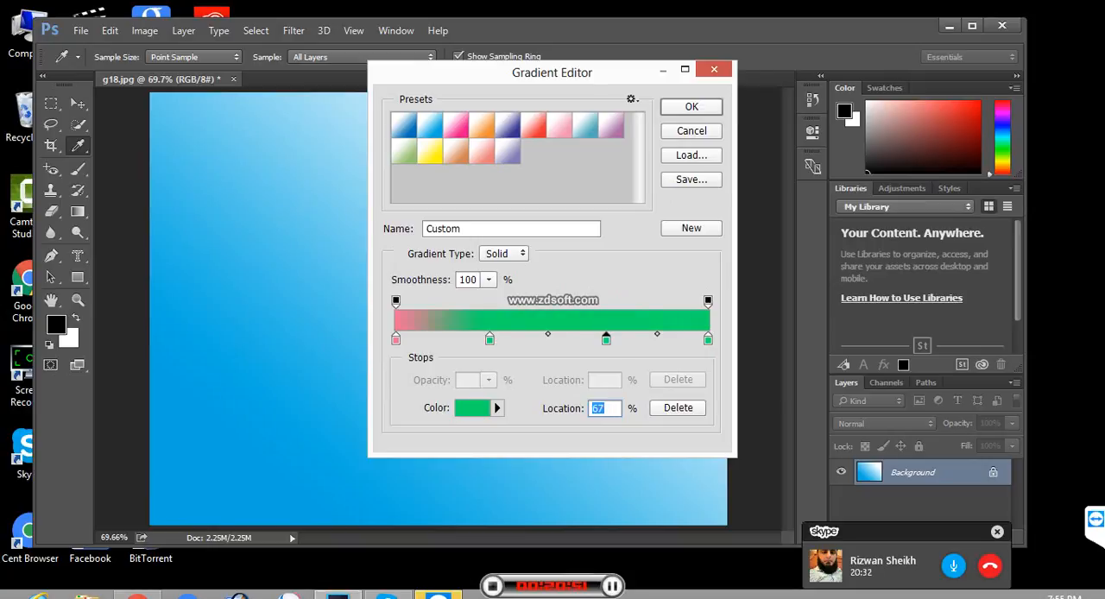
drag(490, 340, 488, 339)
double_click(487, 339)
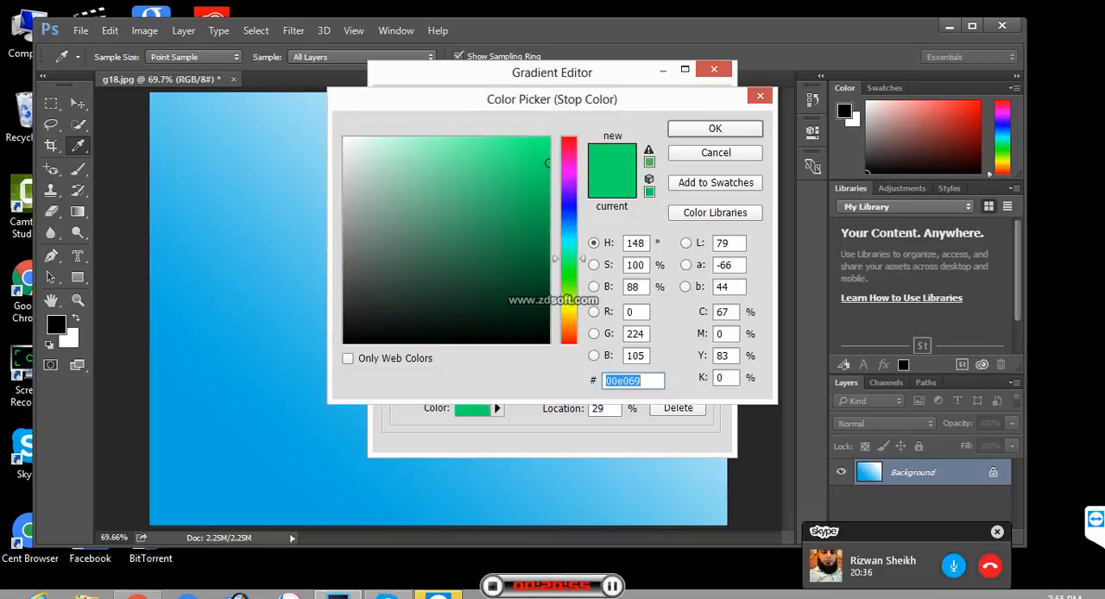
text(002612)
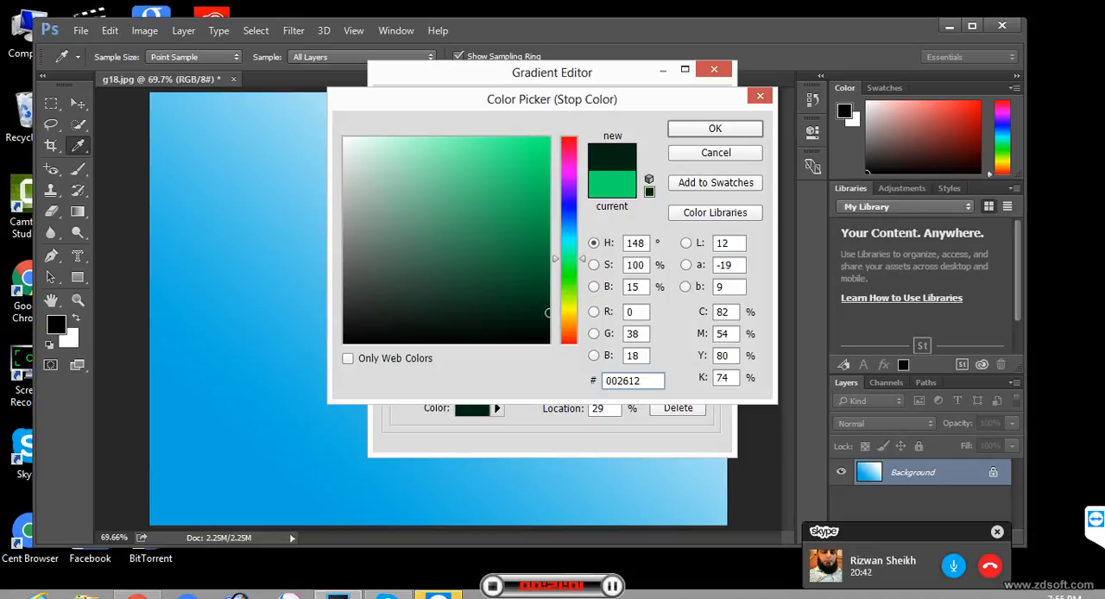
key(Return)
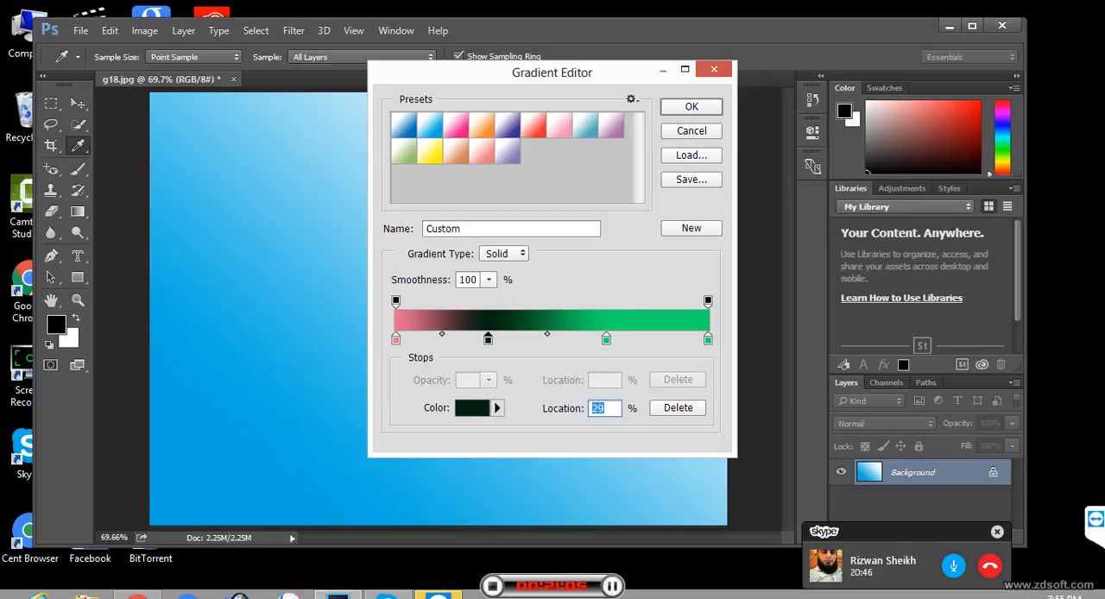
- Remove the 67% color stop, move the dark green stop to 44% and its midpoint toward green to 64%, and accept the gradient
drag(606, 340, 608, 380)
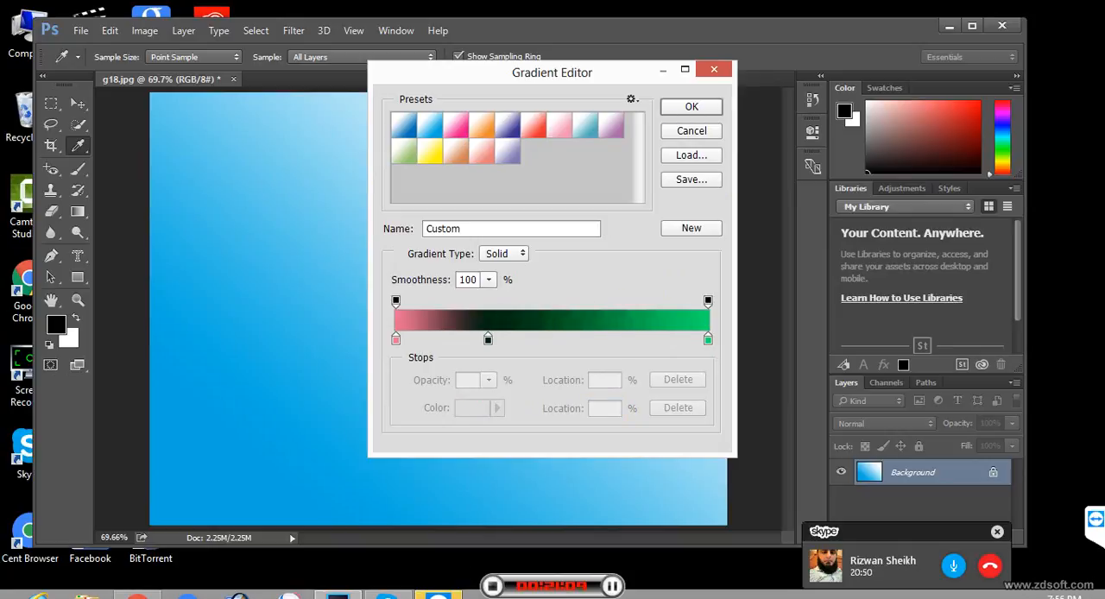
drag(488, 340, 532, 339)
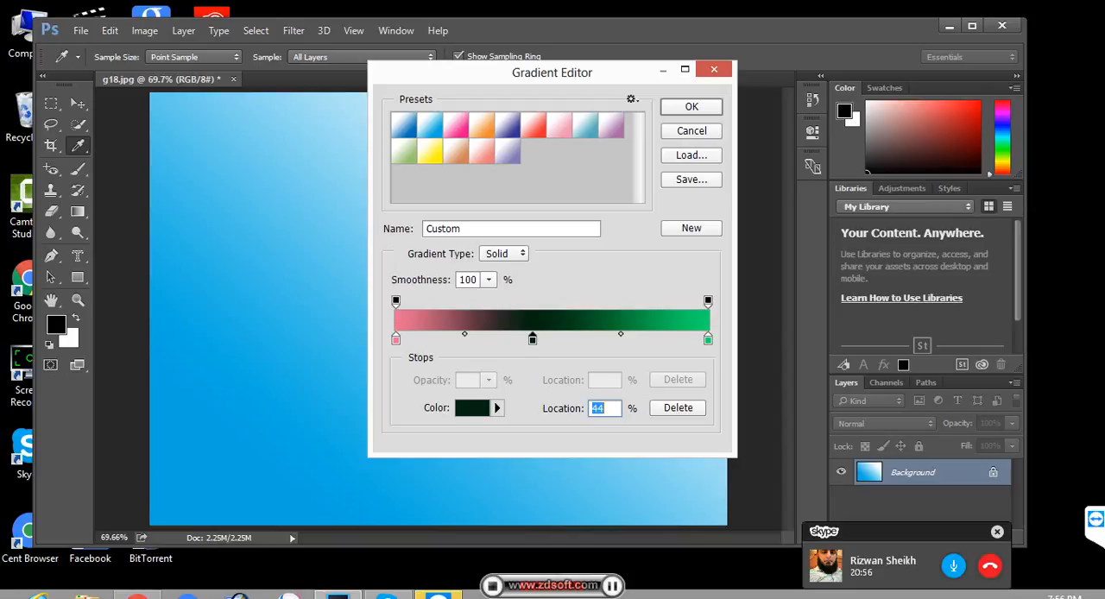
drag(620, 333, 644, 333)
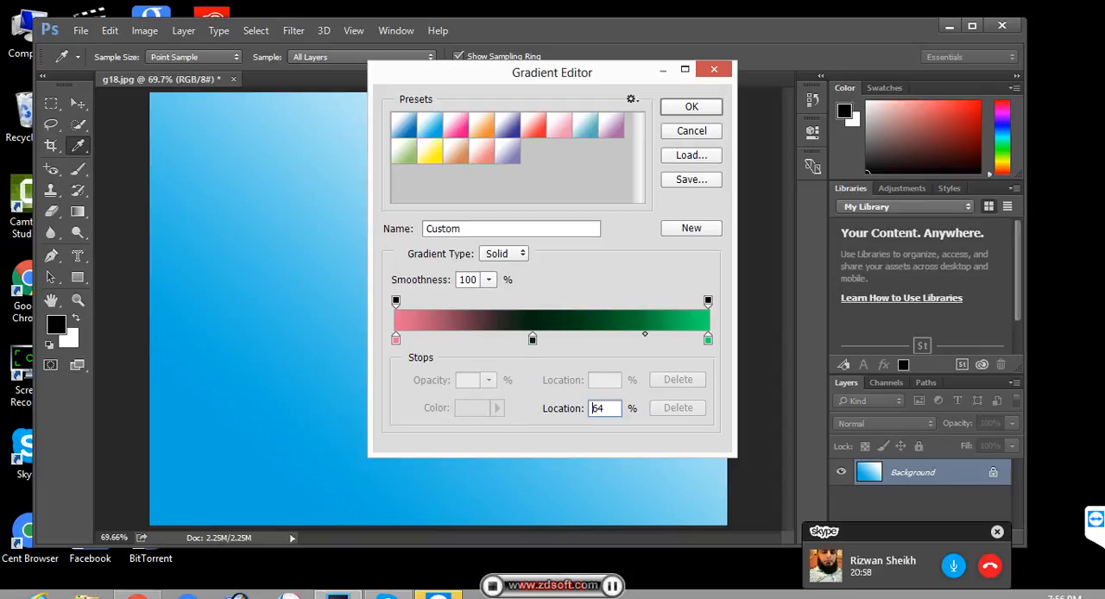
click(533, 339)
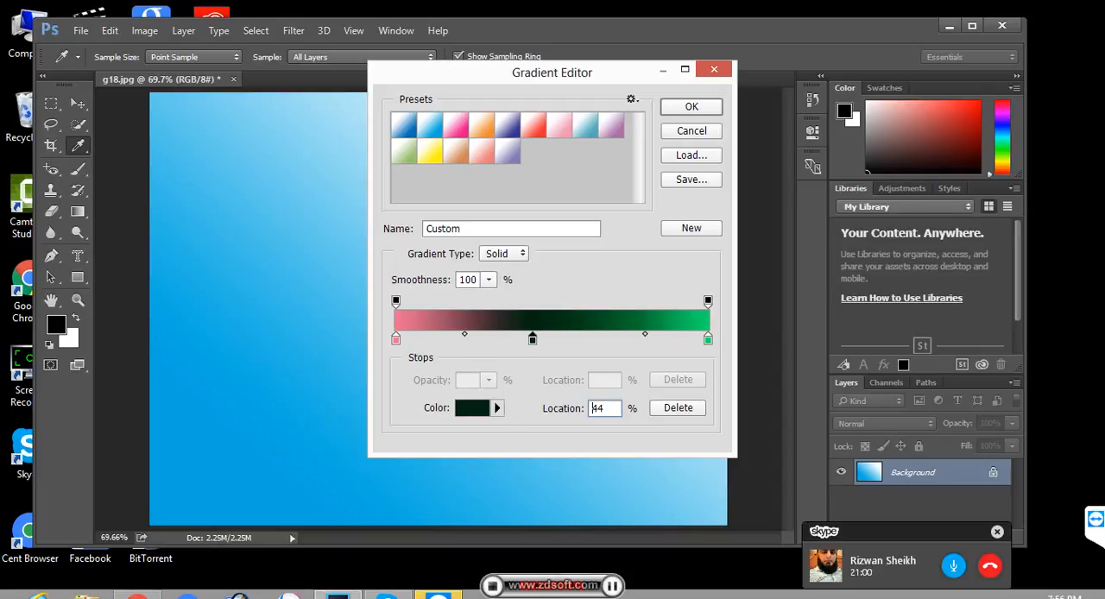
click(691, 107)
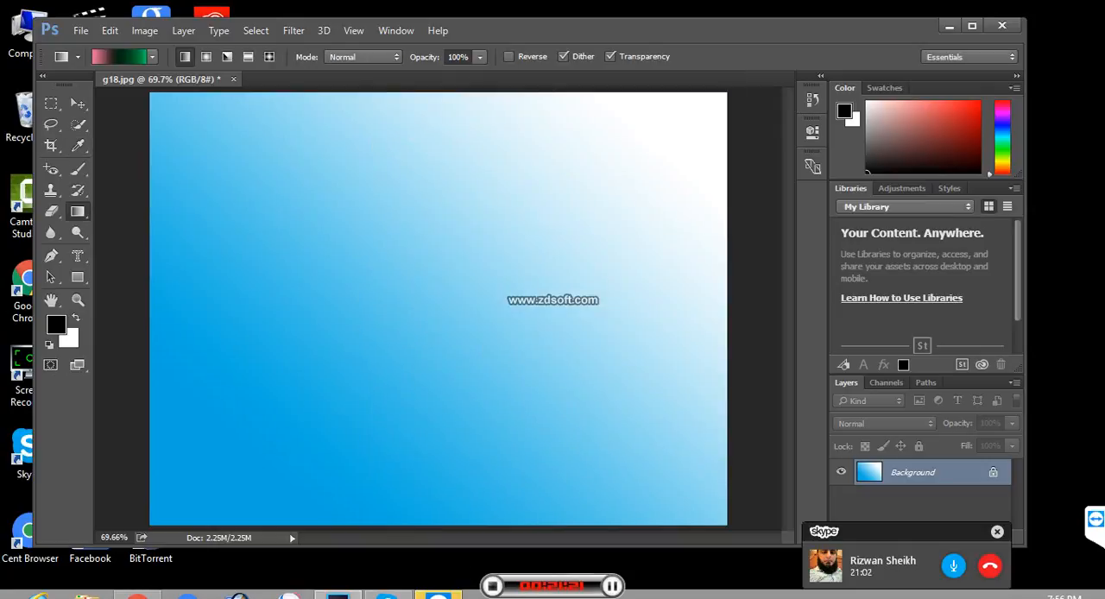
- Try the custom linear gradient once, undo back to the white canvas, and fill it again from upper left to lower right
drag(167, 100, 545, 415)
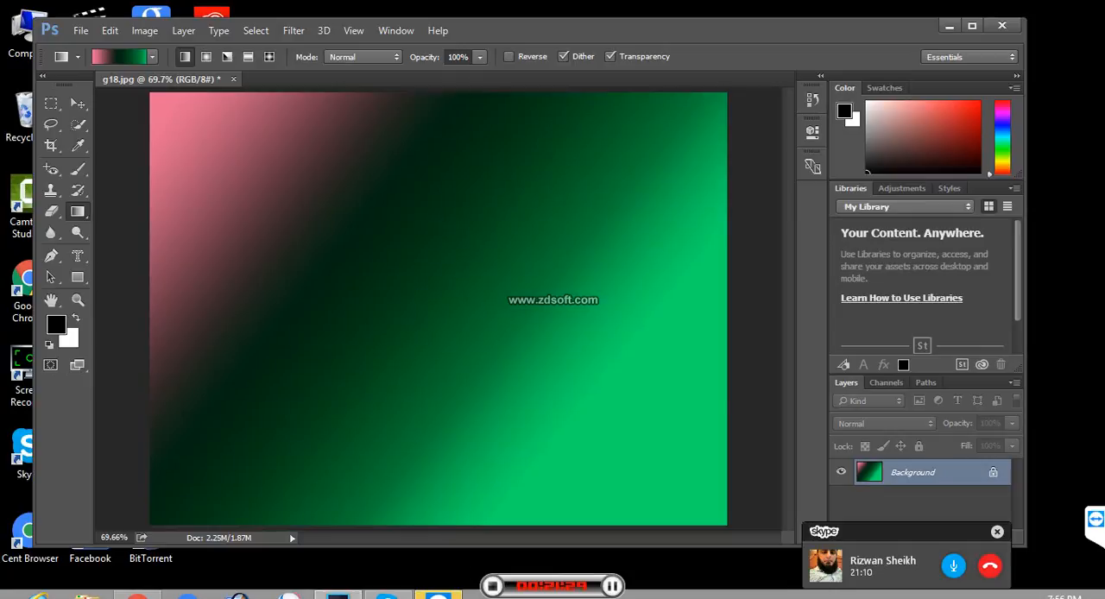
key(ctrl+z)
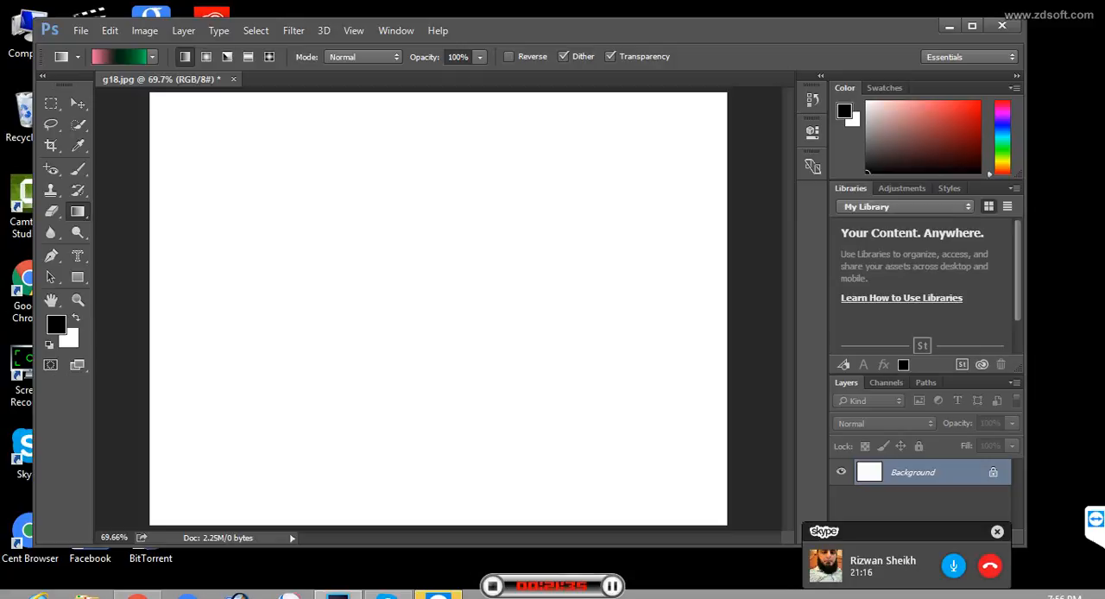
click(152, 57)
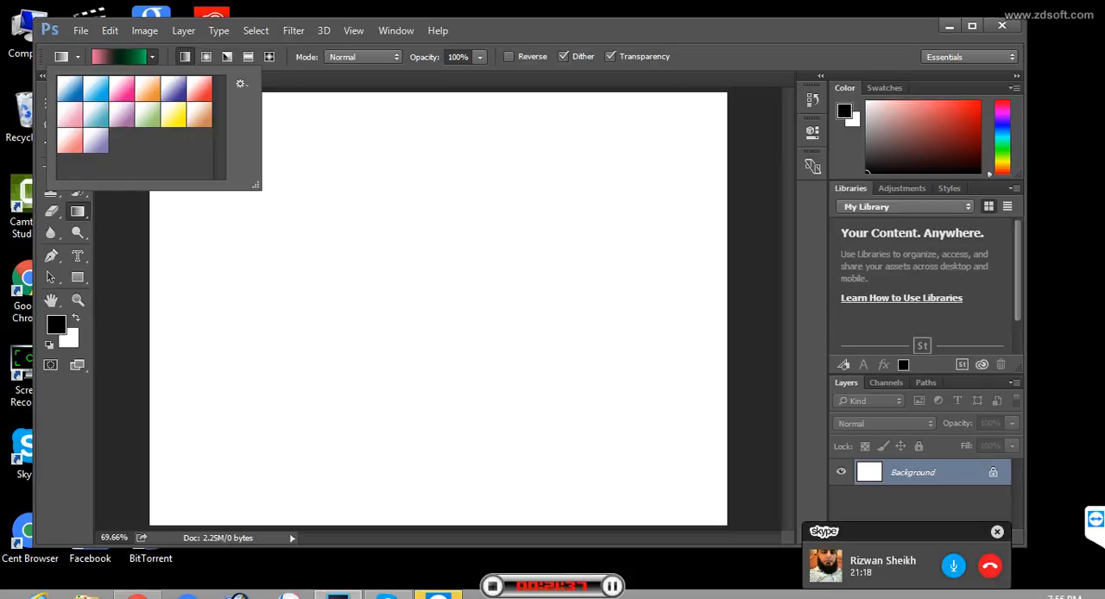
click(152, 57)
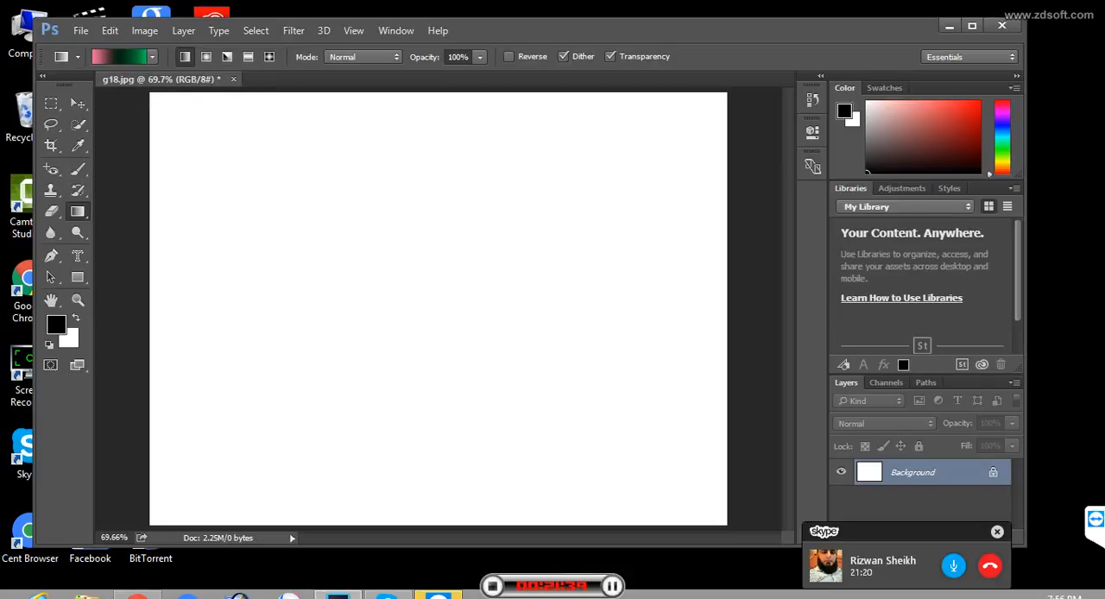
drag(158, 98, 625, 451)
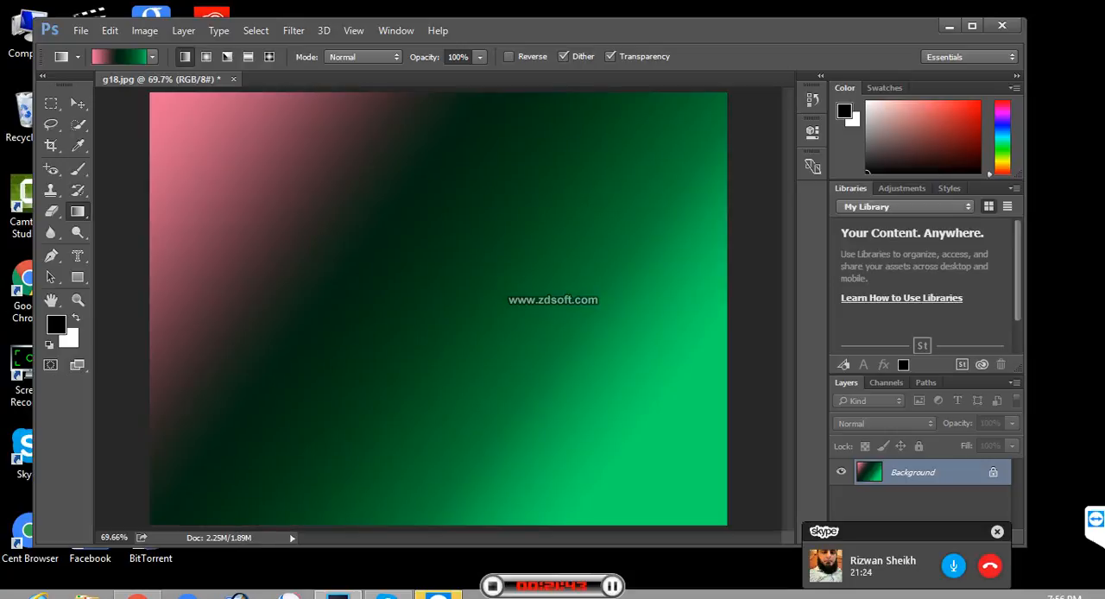
- Fill the image with the custom gradient as Radial from upper left, and as Angle from upper right to lower left
click(152, 57)
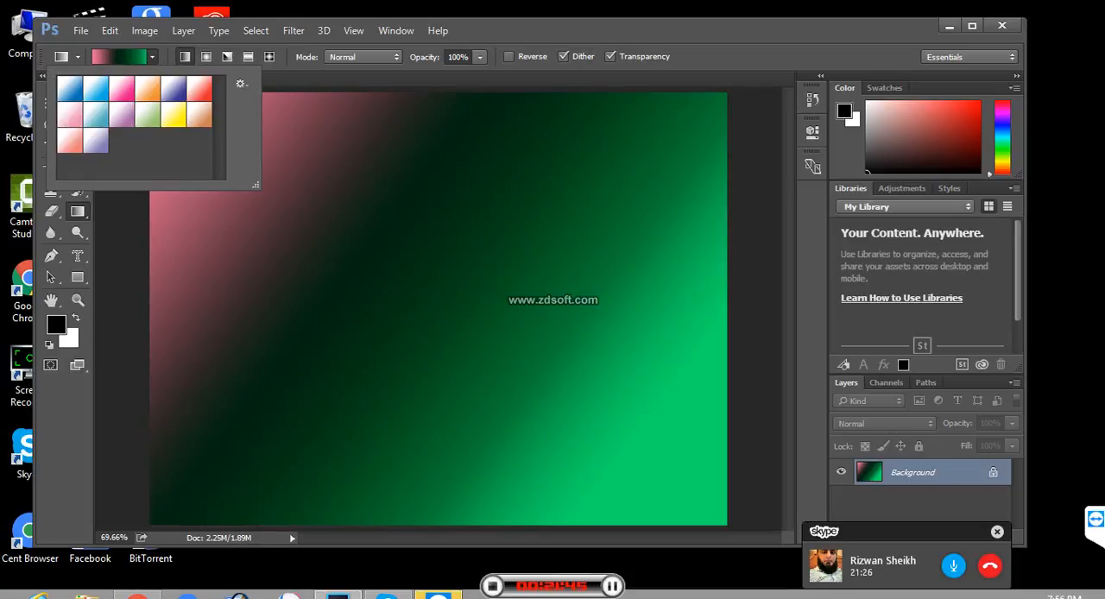
click(206, 56)
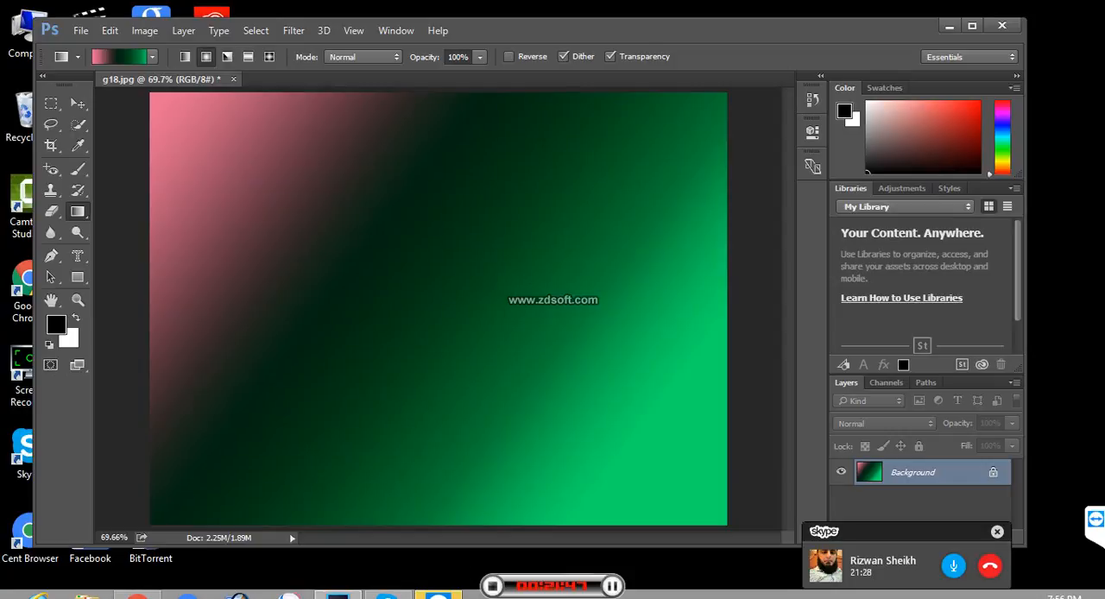
drag(160, 105, 652, 479)
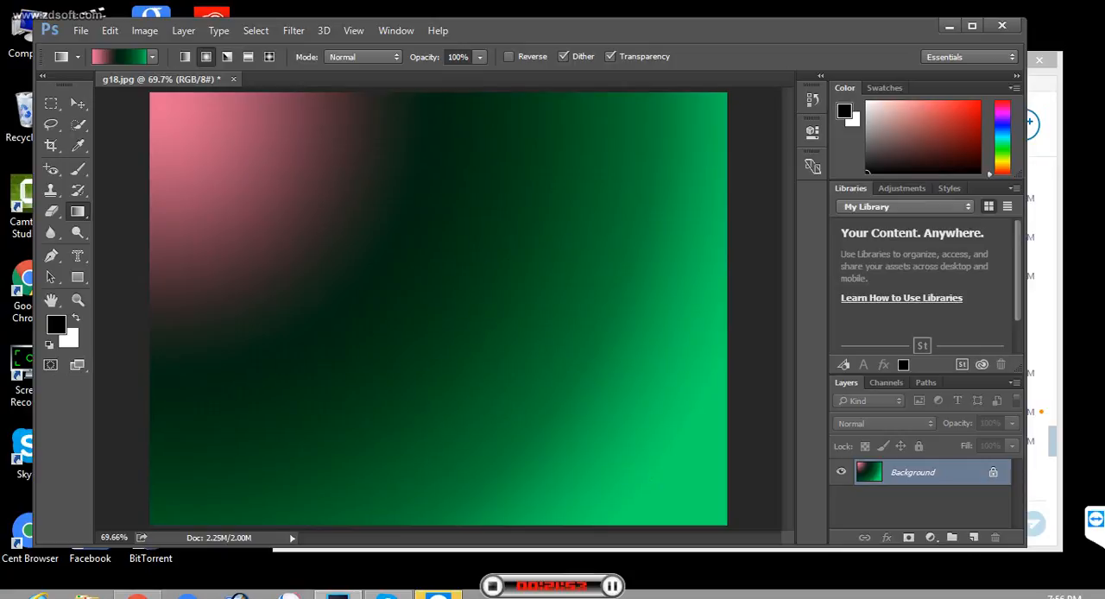
click(227, 57)
drag(703, 98, 195, 464)
- Fill the image with the custom gradient as Reflected and as Diamond, each from upper left to lower right
click(248, 57)
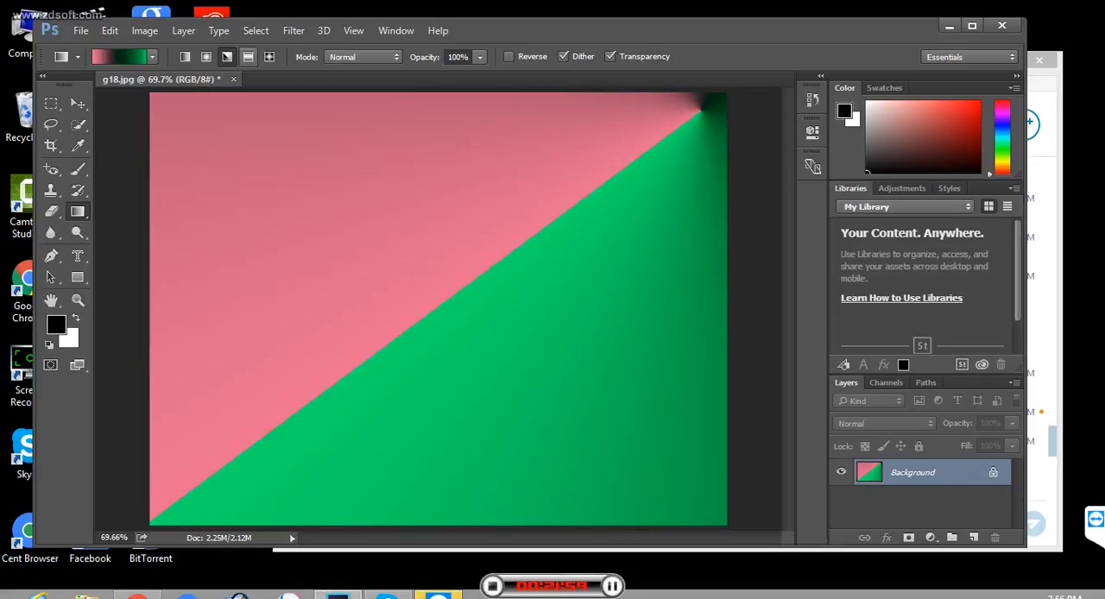
drag(159, 106, 639, 481)
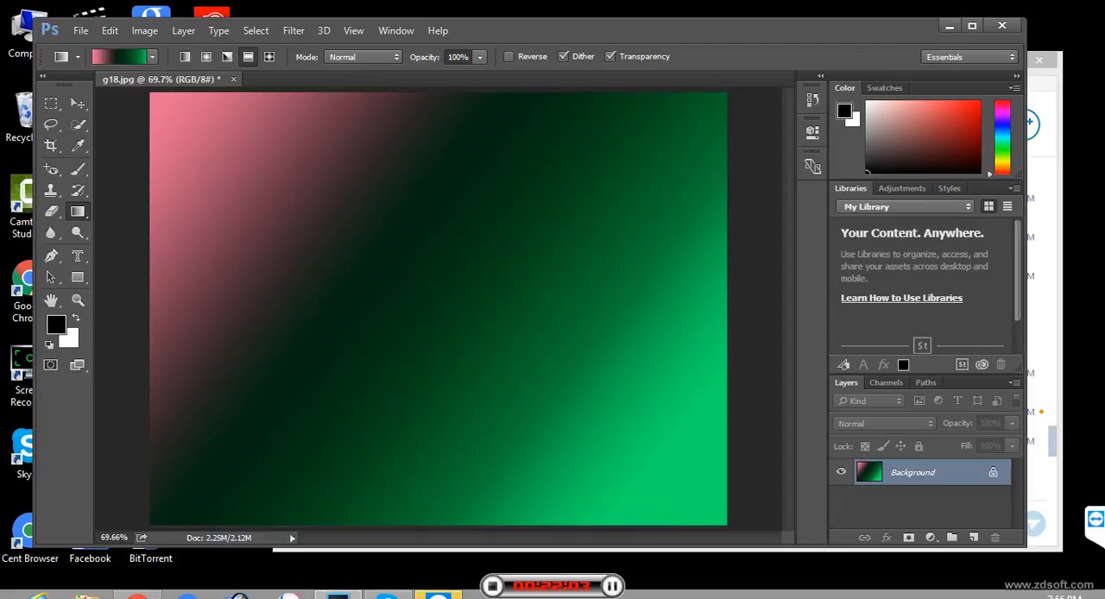
click(269, 57)
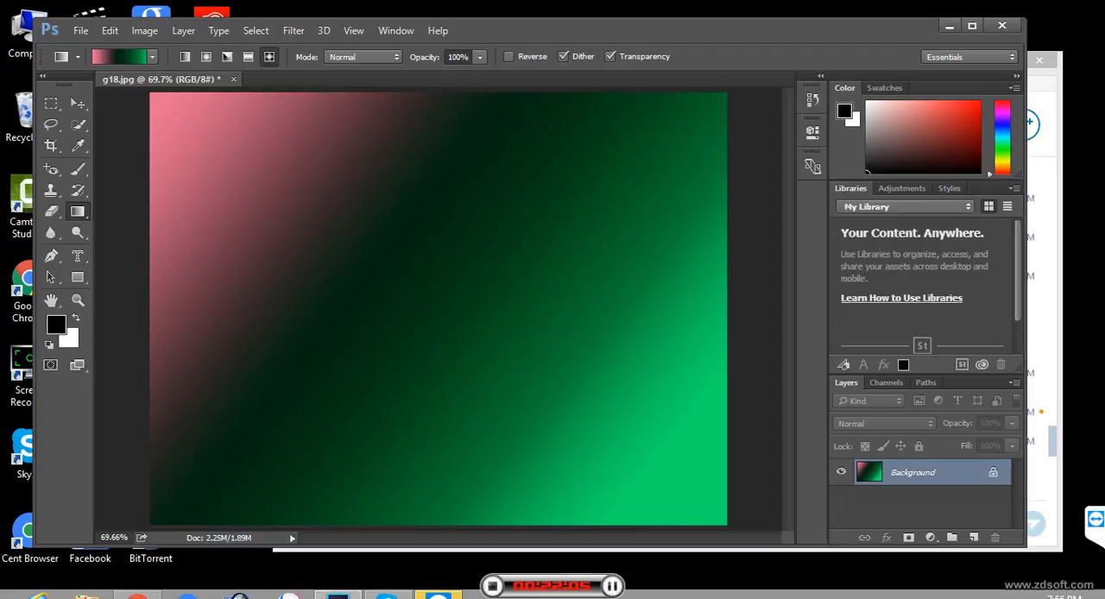
drag(160, 97, 663, 497)
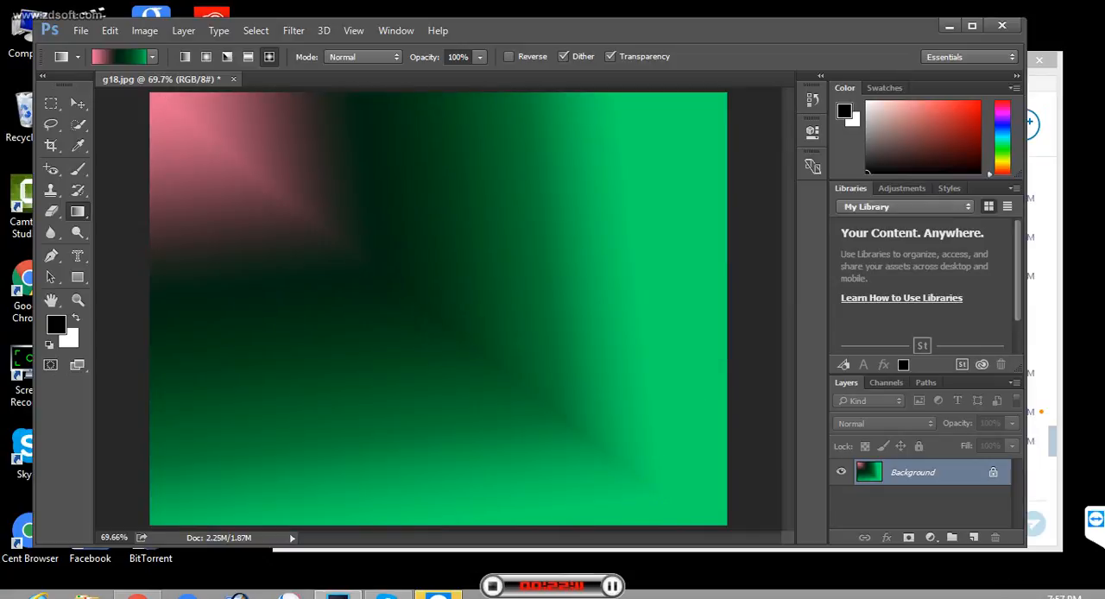
- Choose the white-to-dark-violet gradient preset, answer the incoming Skype voice call and minimize the Skype window
click(153, 57)
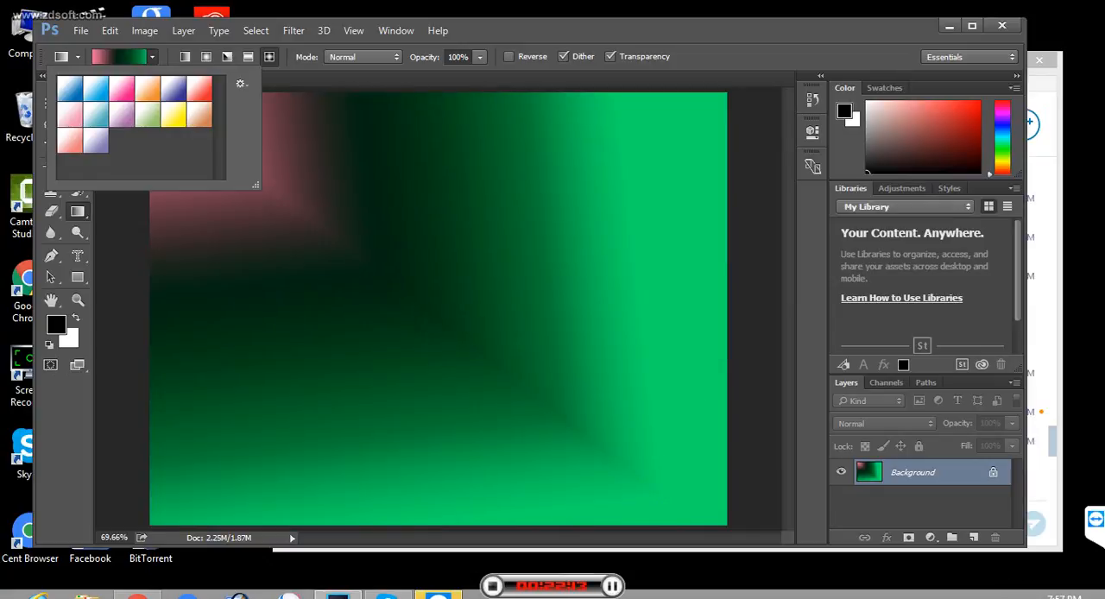
click(173, 89)
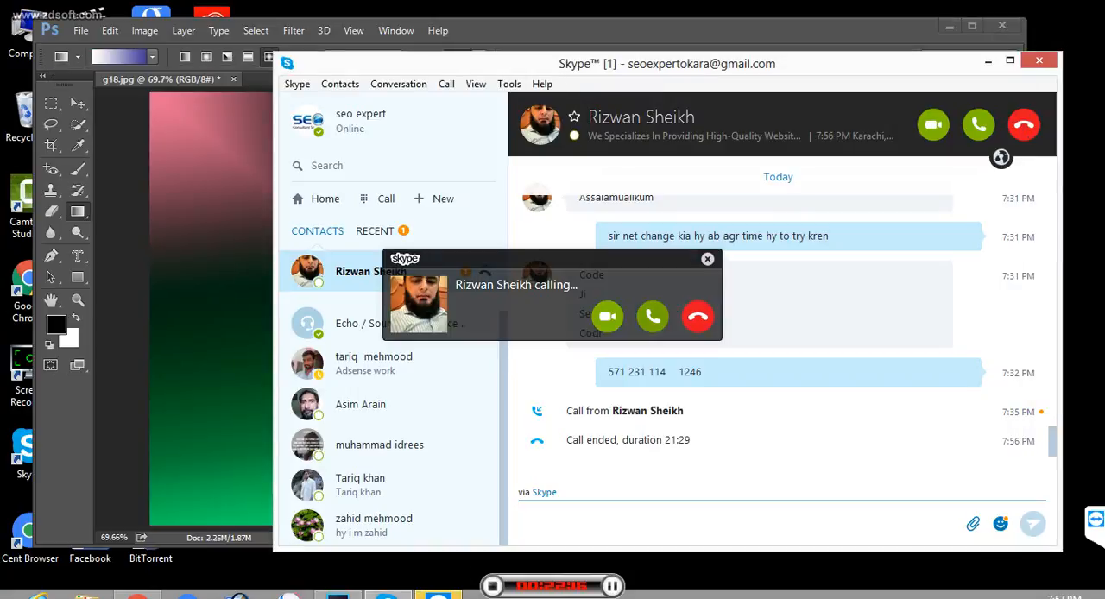
click(653, 317)
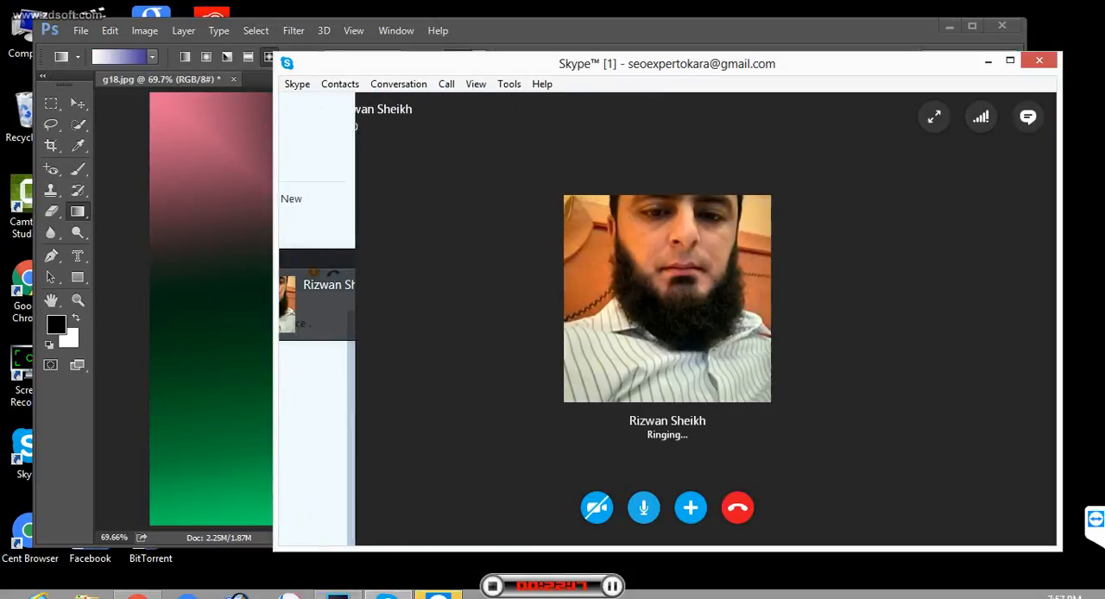
click(989, 61)
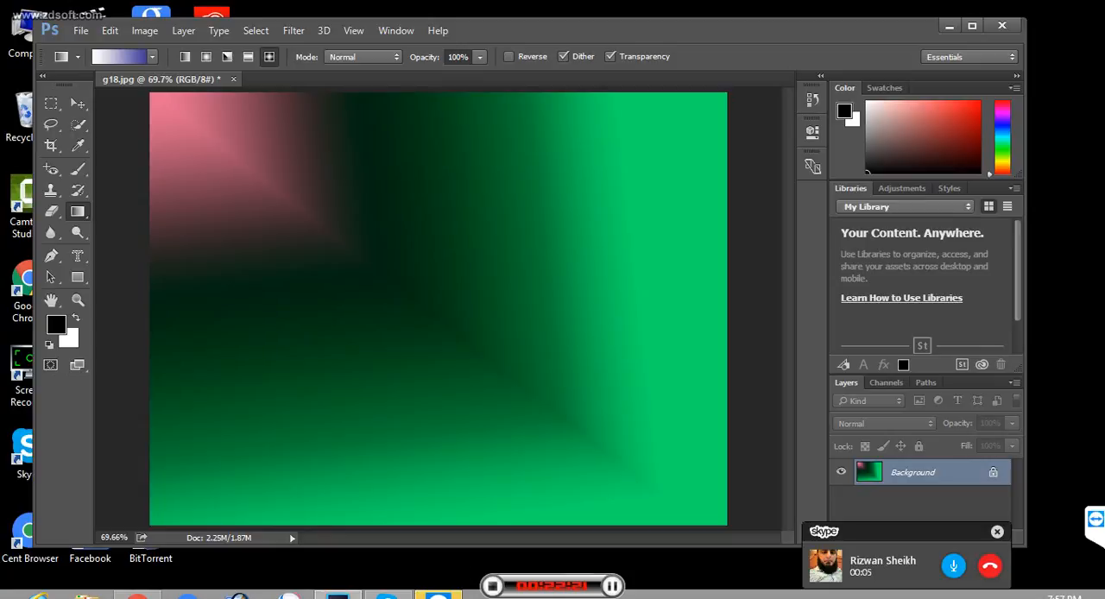
- Replace the presets with the Metals set and fill the image with the white-to-dark-violet diamond gradient toward the lower right
click(152, 56)
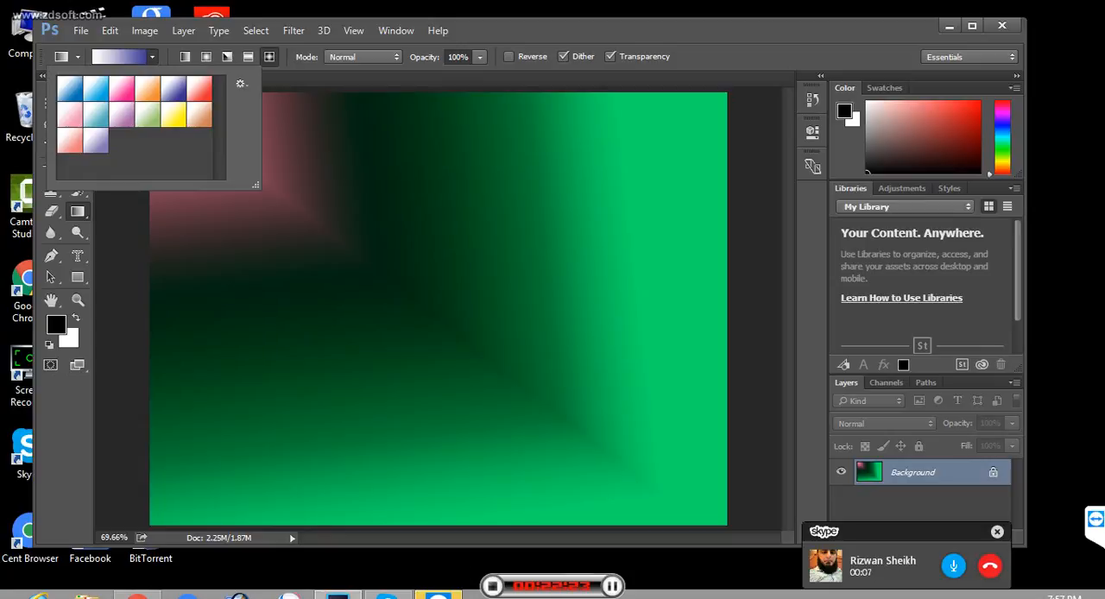
click(241, 84)
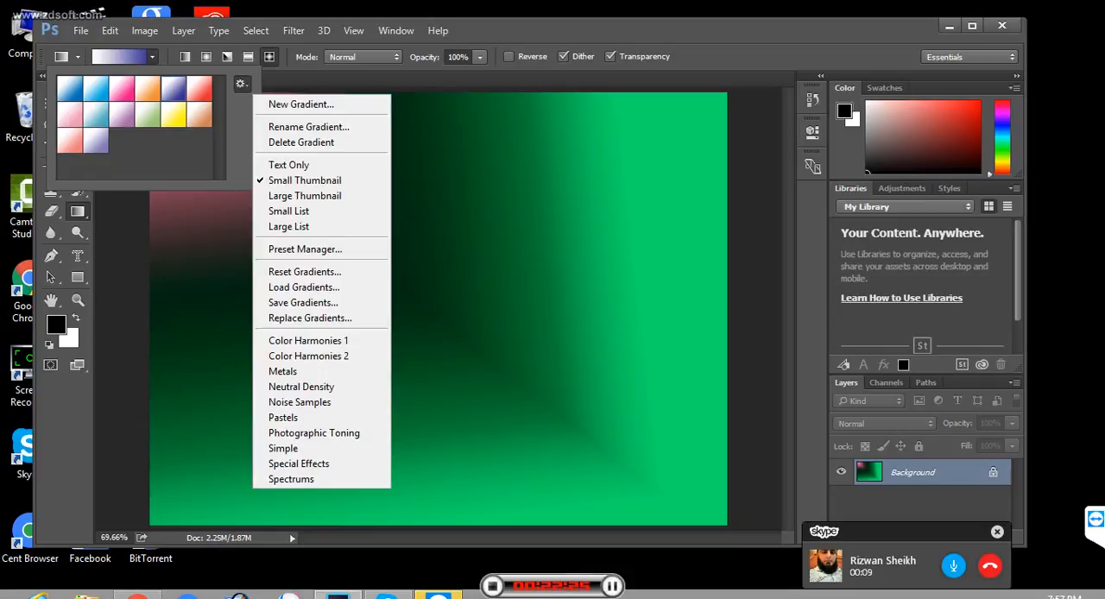
click(282, 371)
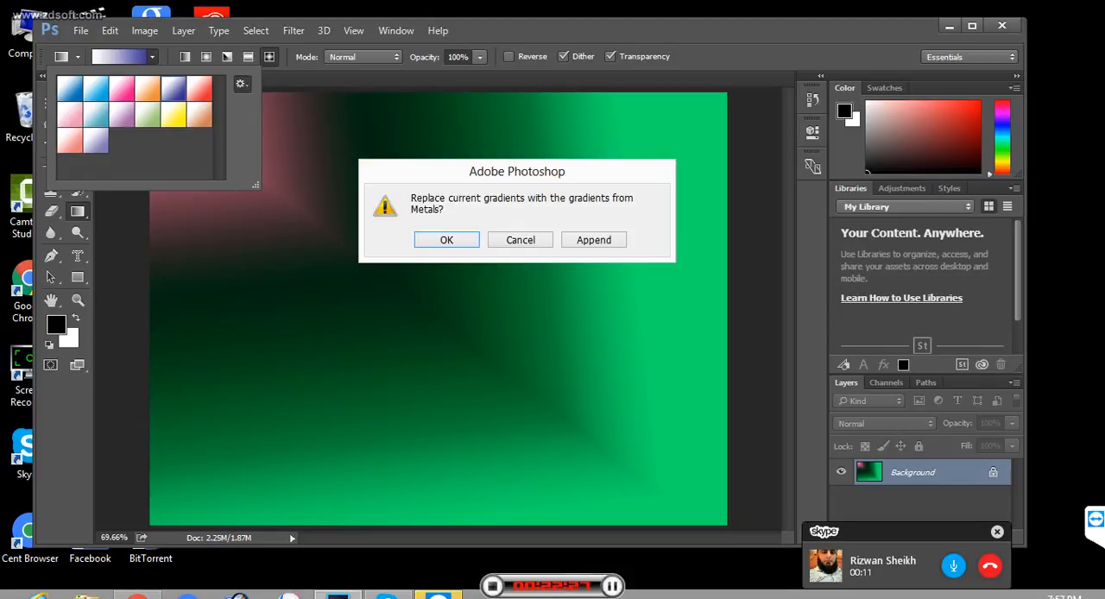
click(447, 239)
click(120, 57)
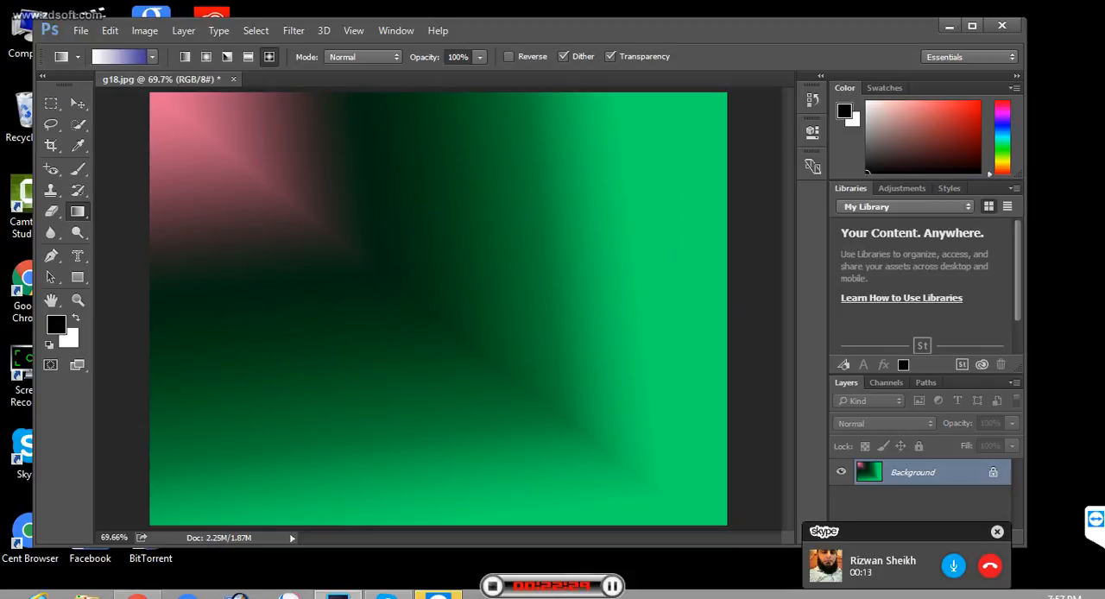
drag(313, 140, 562, 432)
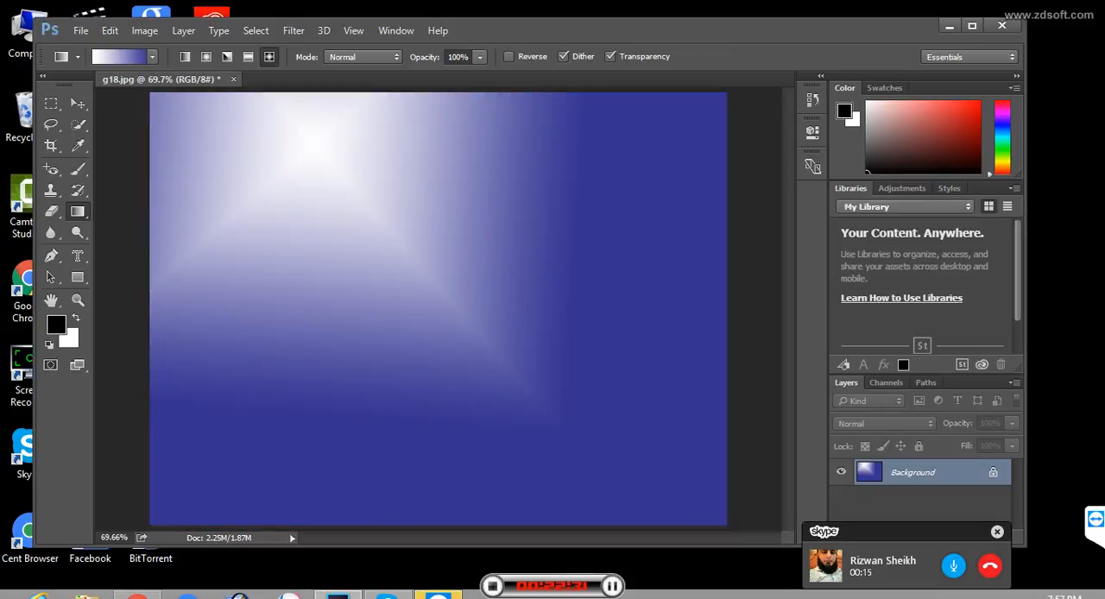
- Fill the image with the black-and-white Steel Bar diamond gradient from upper left to lower right
click(152, 56)
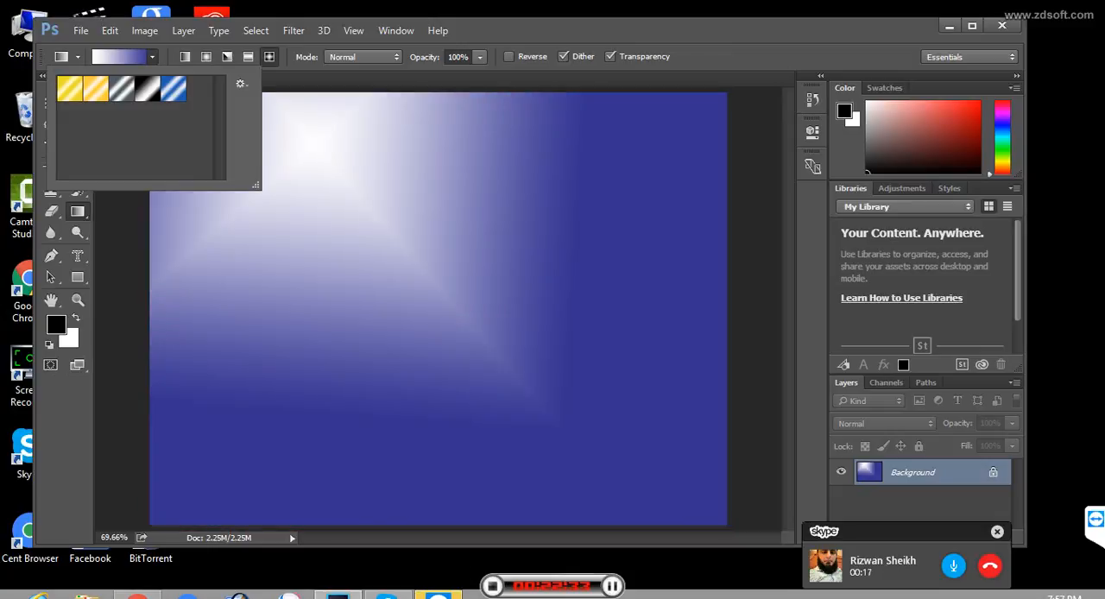
click(147, 88)
drag(282, 115, 696, 510)
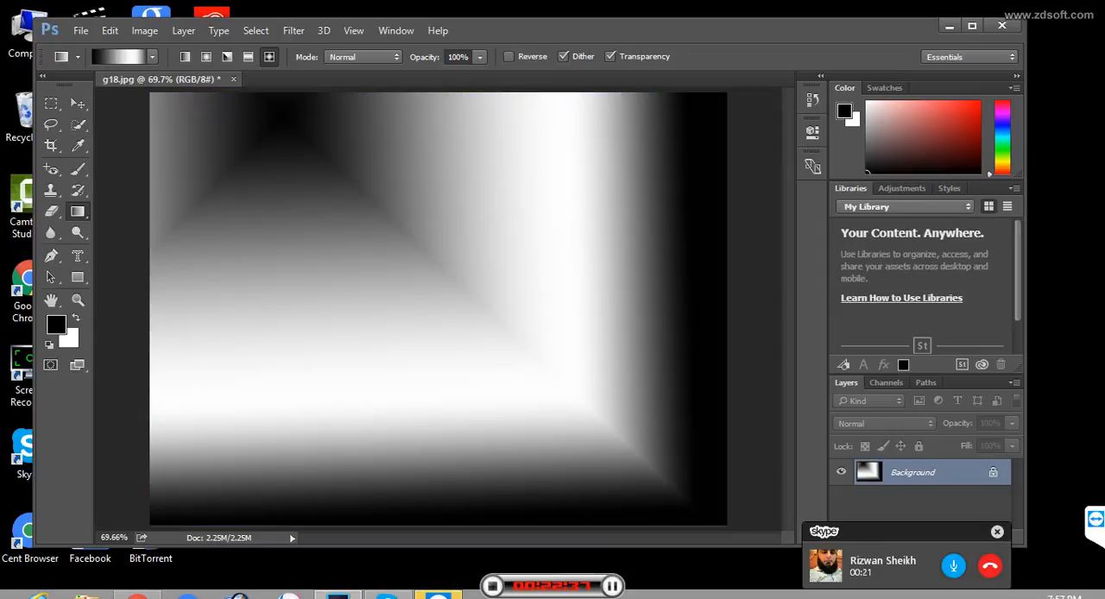
click(152, 56)
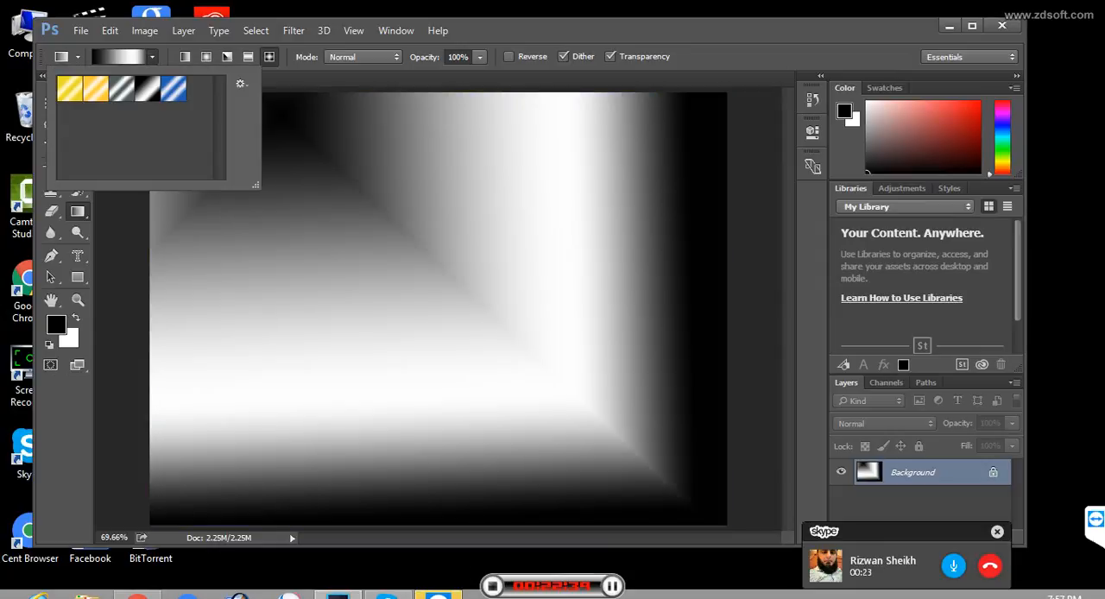
click(241, 84)
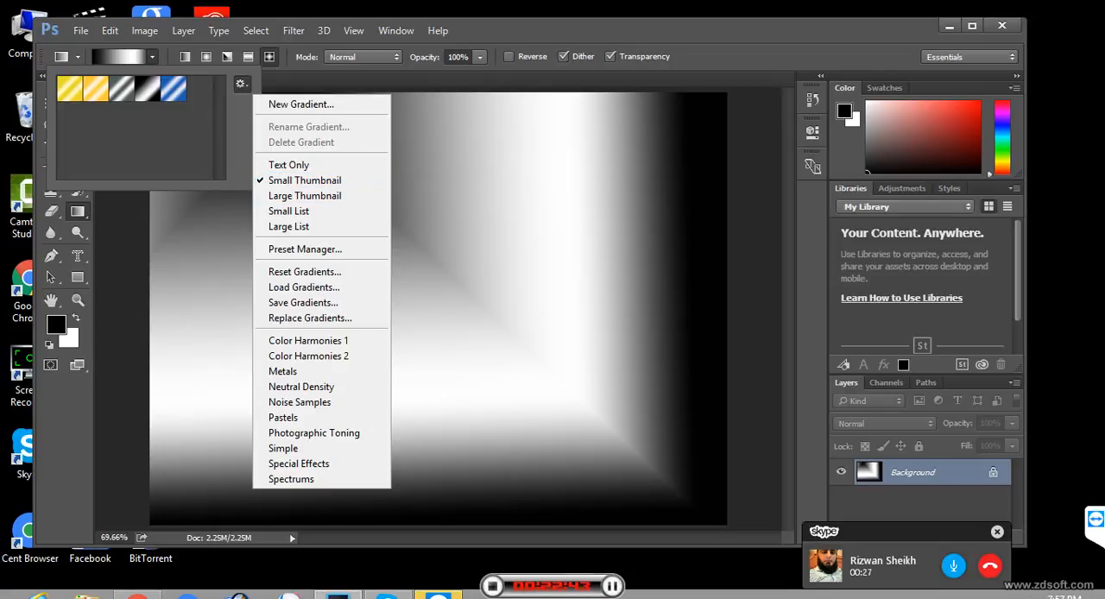
key(Escape)
- Open the Steel Bar gradient for editing, add a color stop at 27% and set it to violet
click(119, 57)
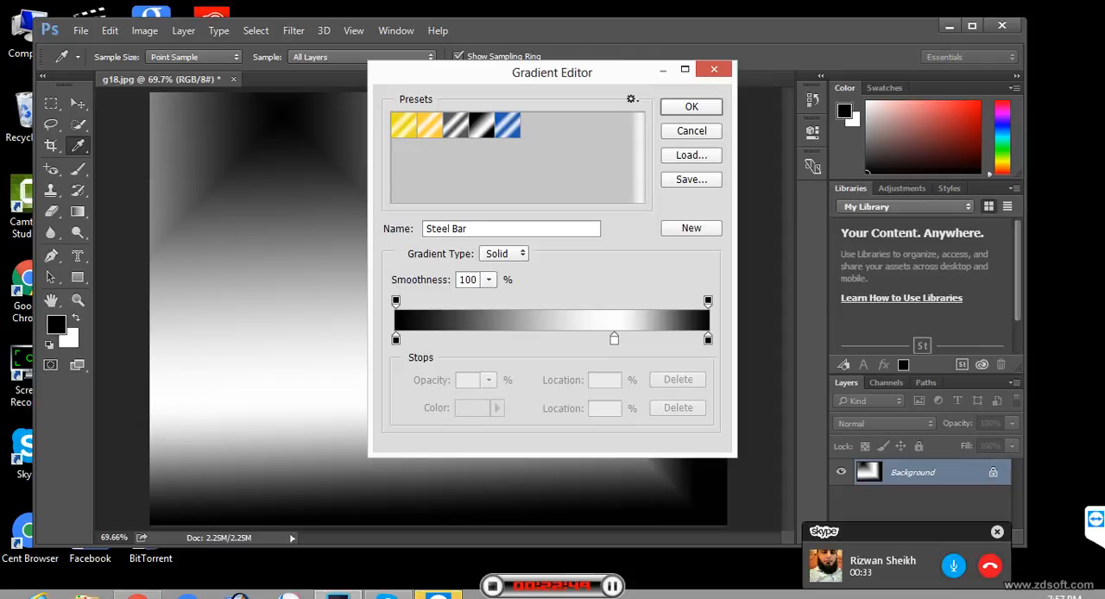
click(480, 340)
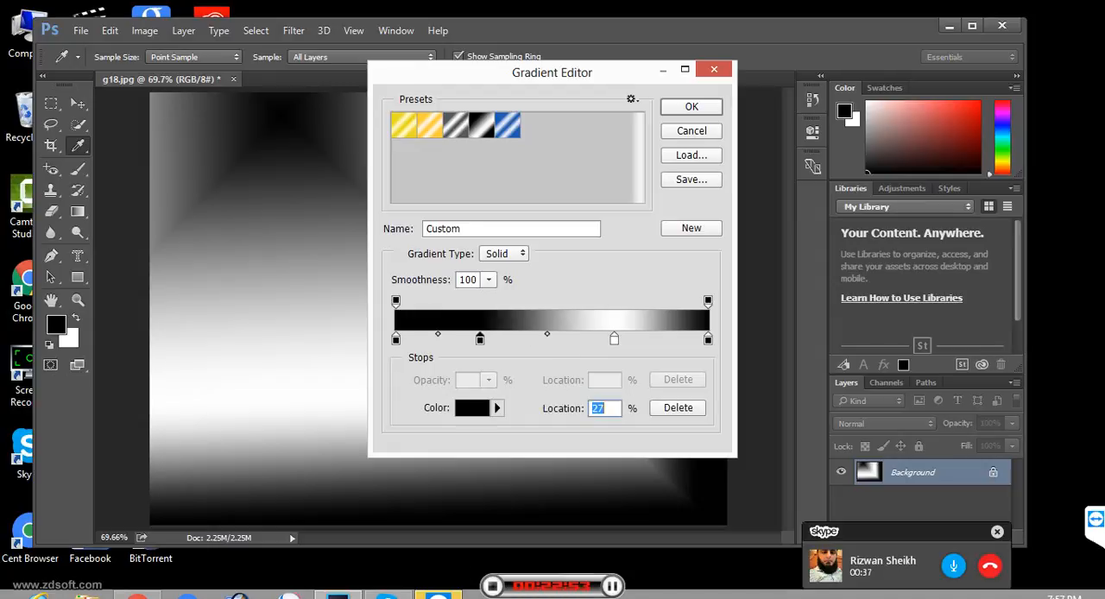
click(473, 407)
drag(569, 259, 569, 188)
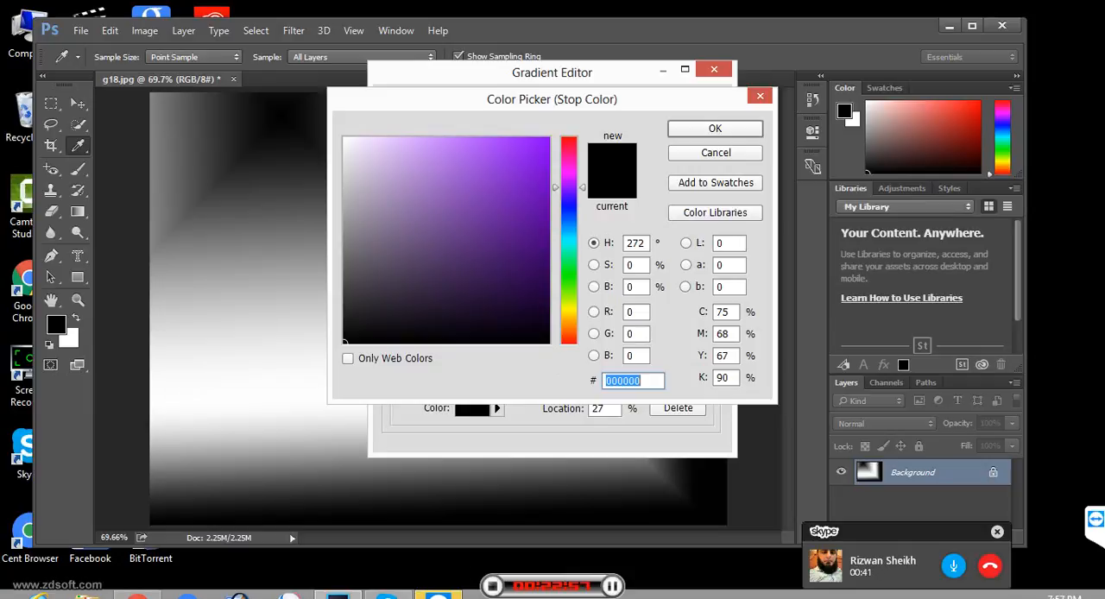
click(533, 159)
key(Return)
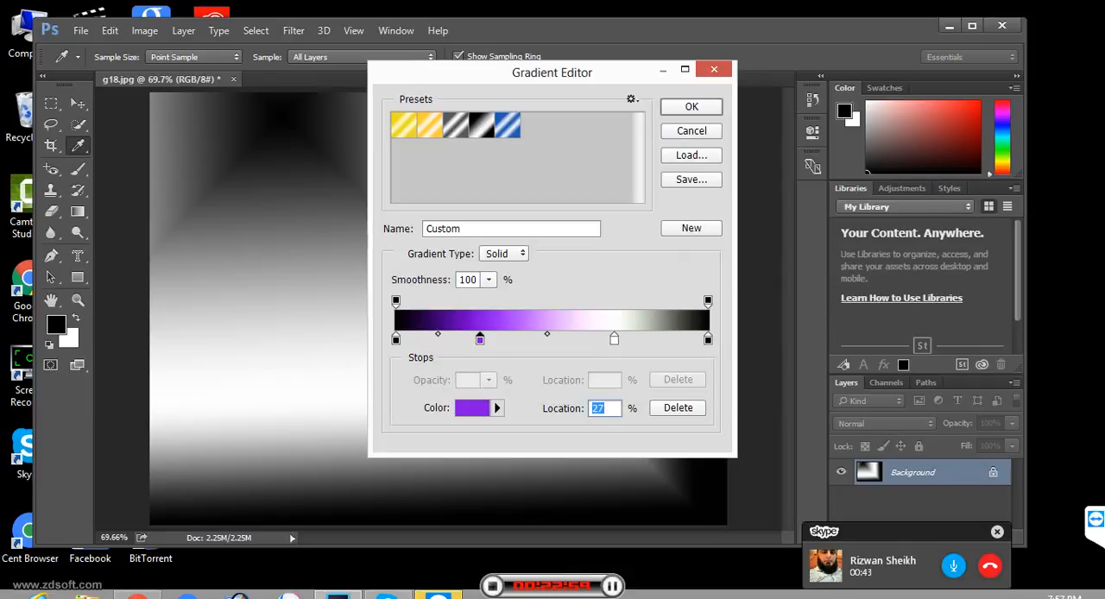
- Set the gradient's 70% color stop to green, 1acd4c, and try to end the Skype call
click(615, 339)
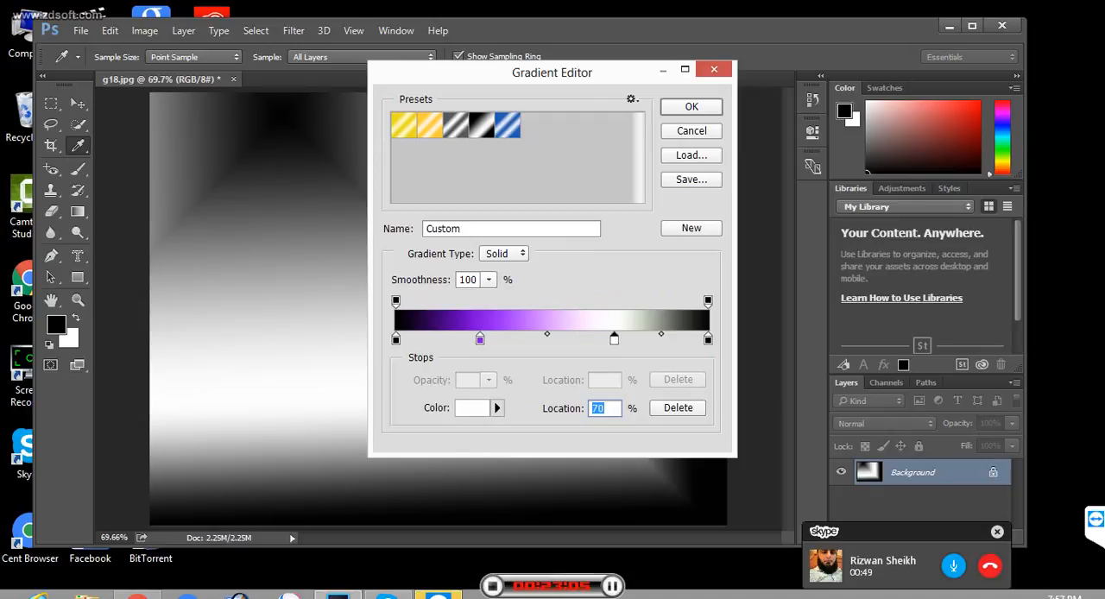
click(472, 408)
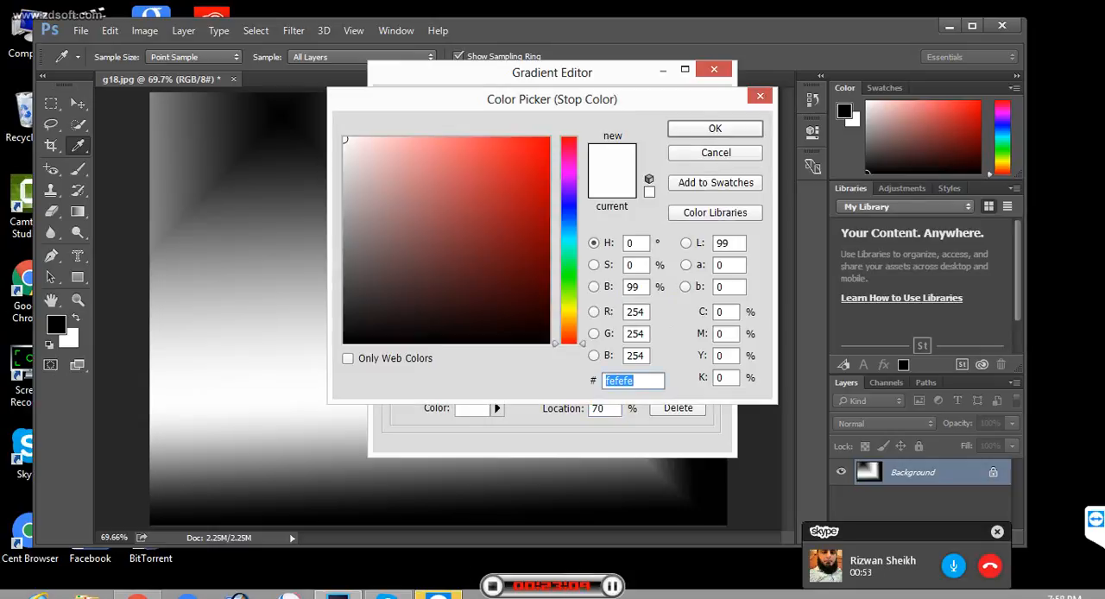
click(569, 265)
click(523, 178)
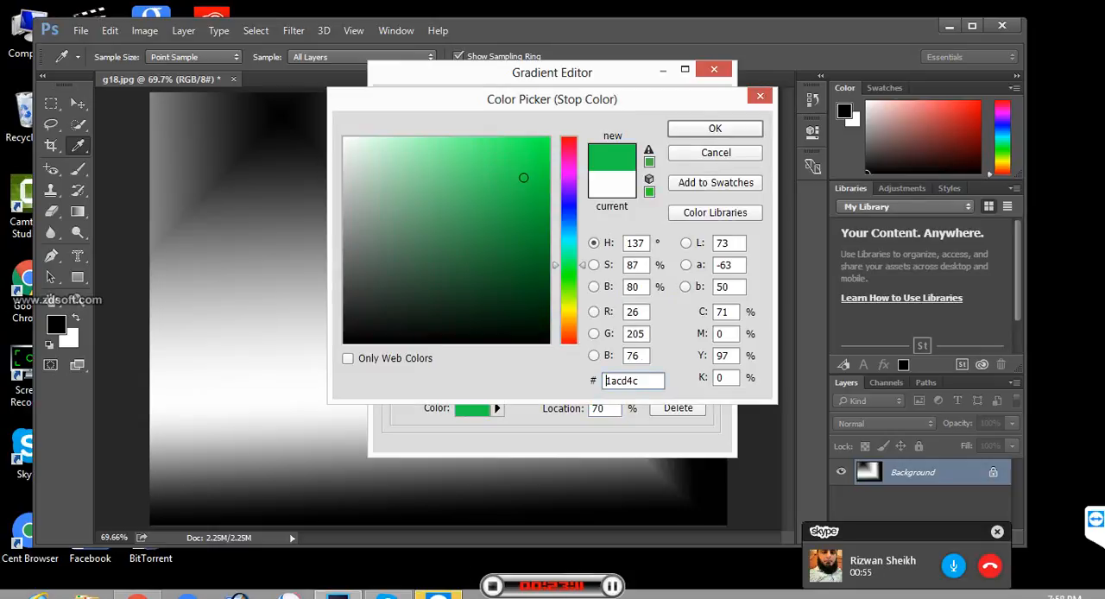
key(Return)
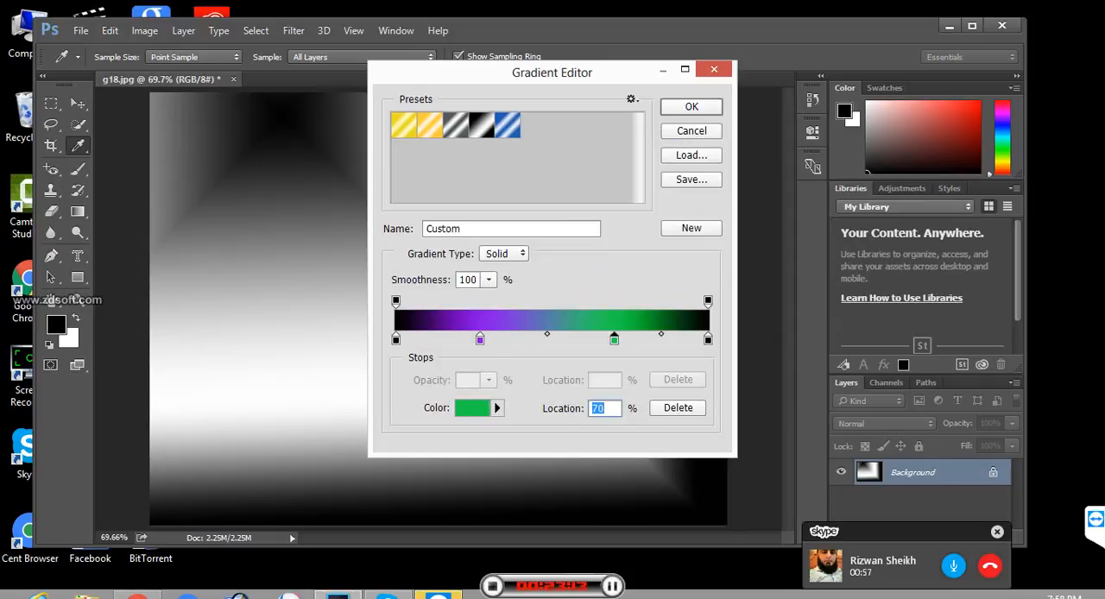
click(990, 566)
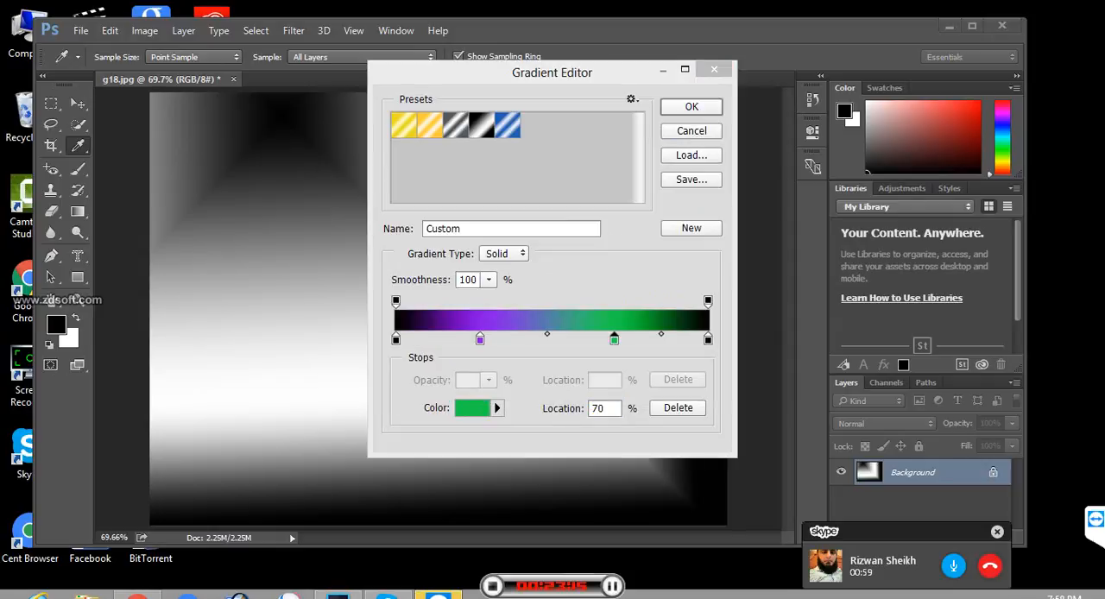
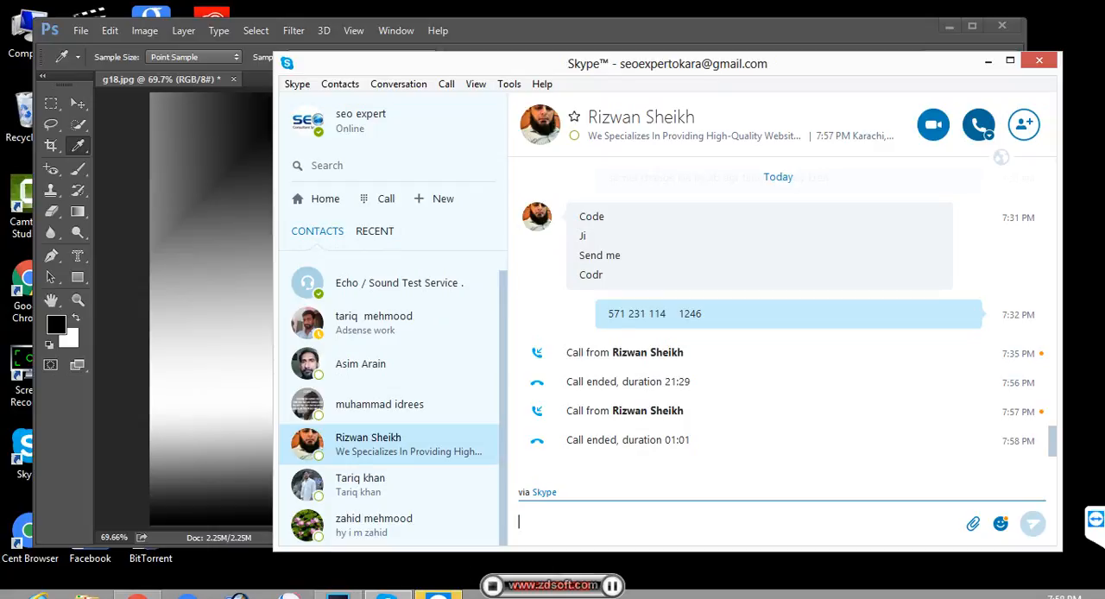
- Try to call the contact back on Skype and return to the Gradient Editor in Photoshop
click(985, 129)
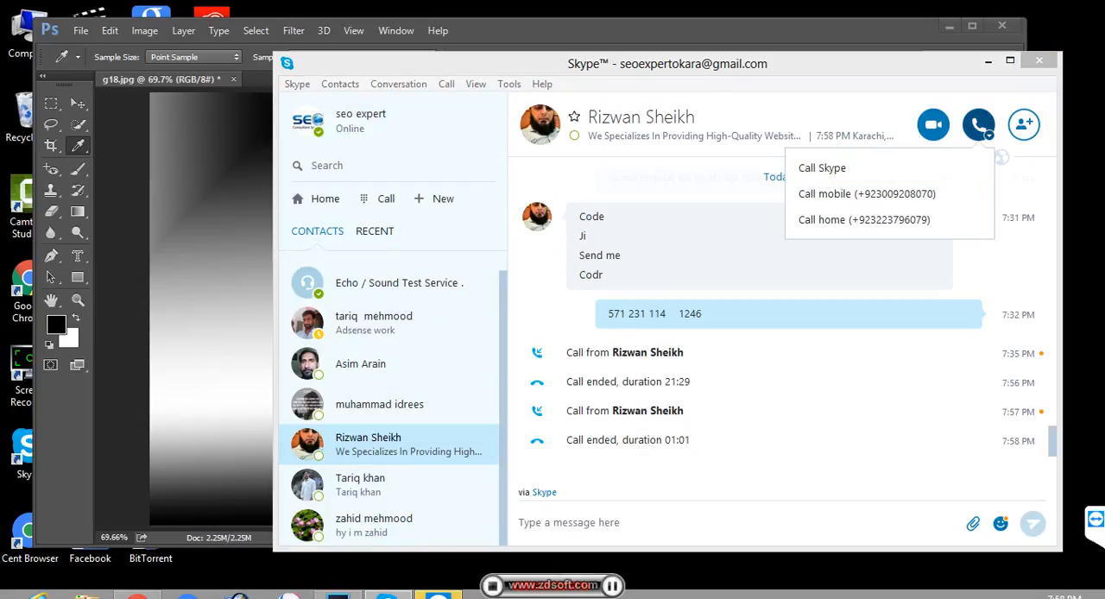
click(822, 169)
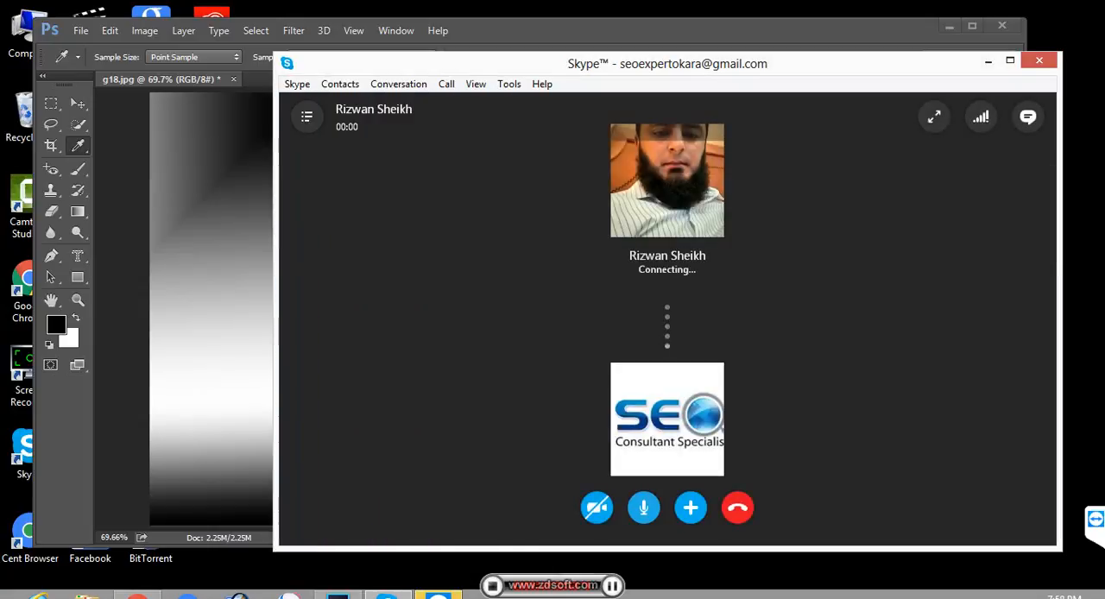
key(alt+Tab)
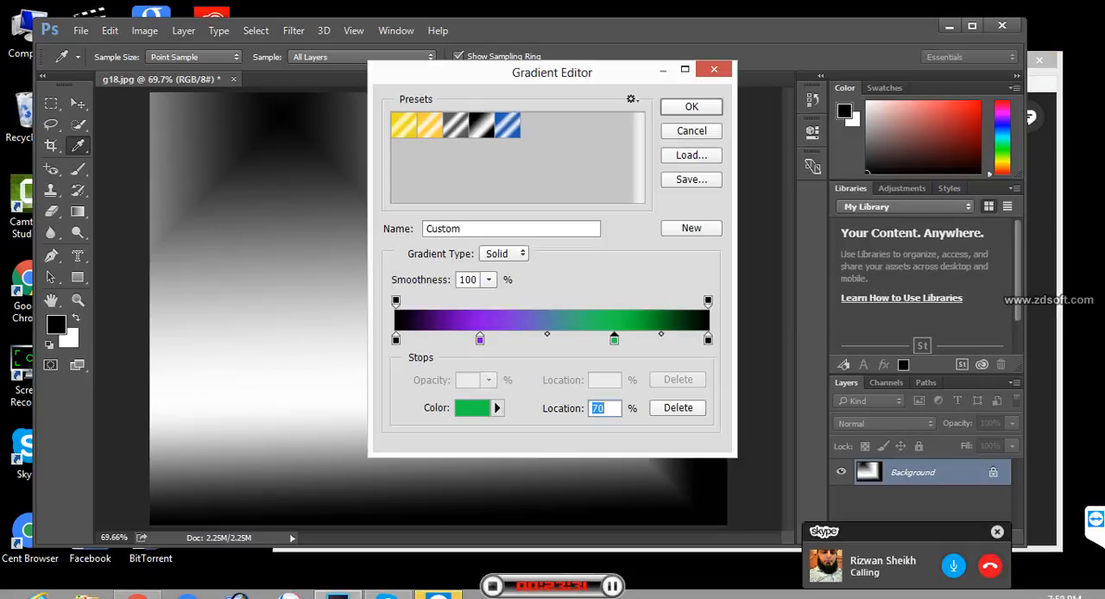
- Choose the Steel Blue preset, set its 50% color stop to green and accept the gradient
click(456, 126)
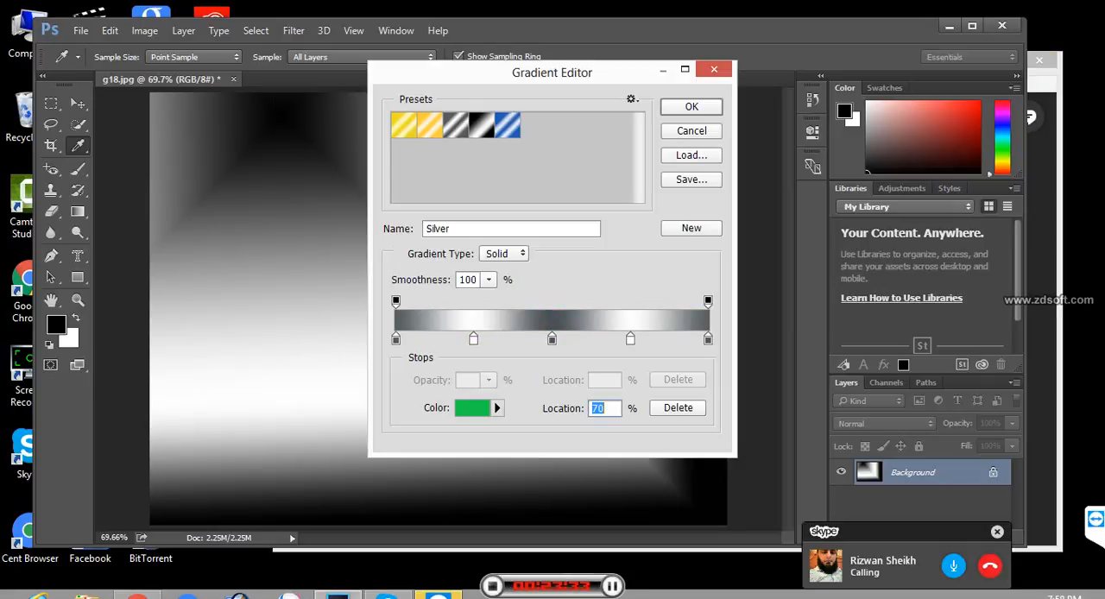
click(482, 126)
click(507, 126)
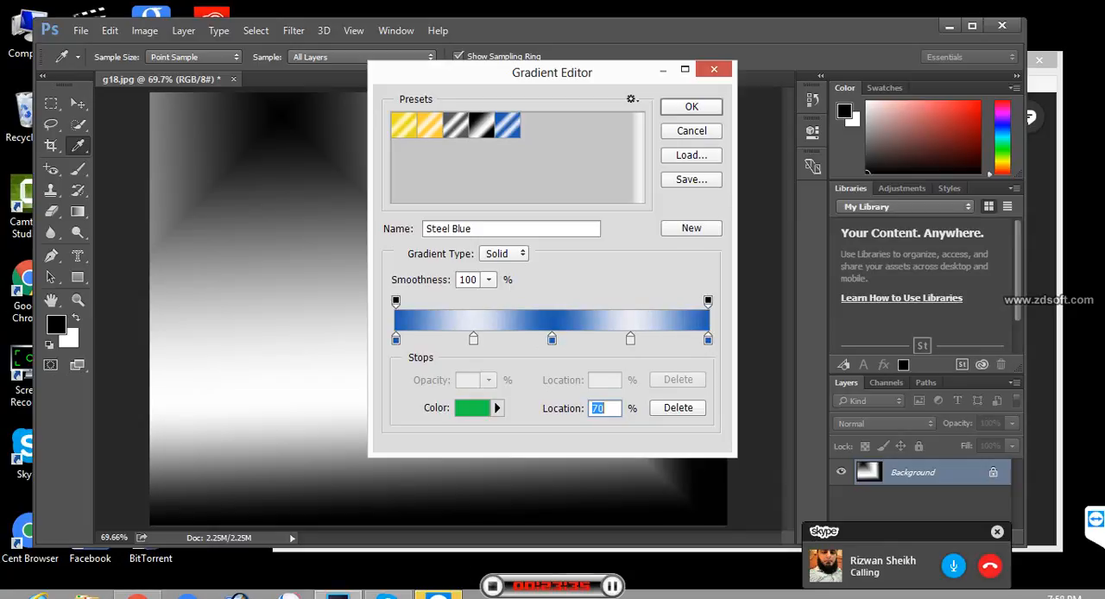
click(552, 339)
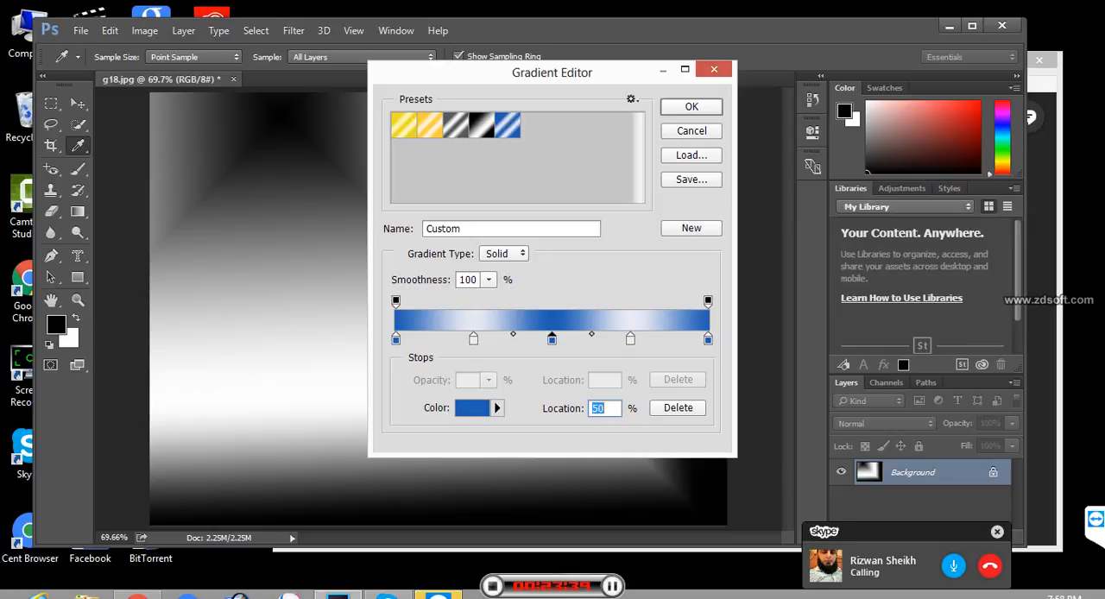
click(473, 409)
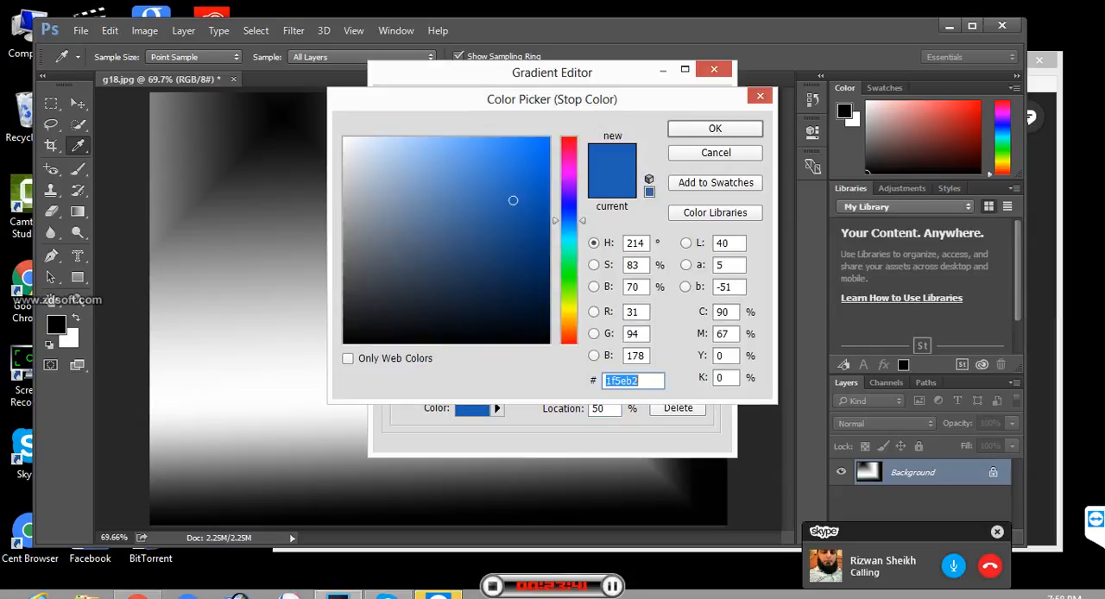
click(569, 259)
key(Return)
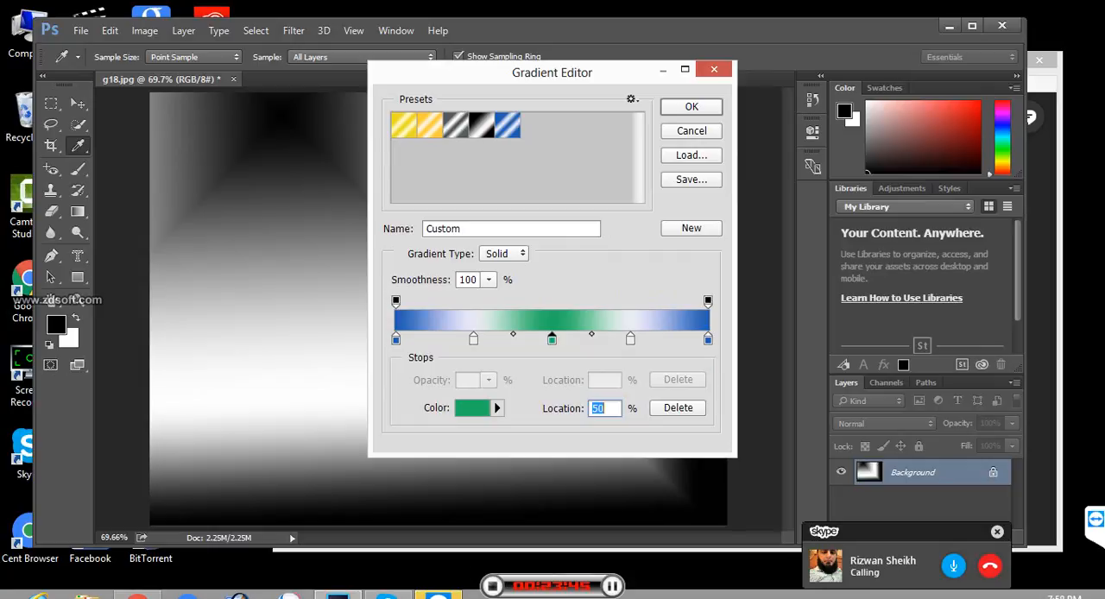
click(692, 106)
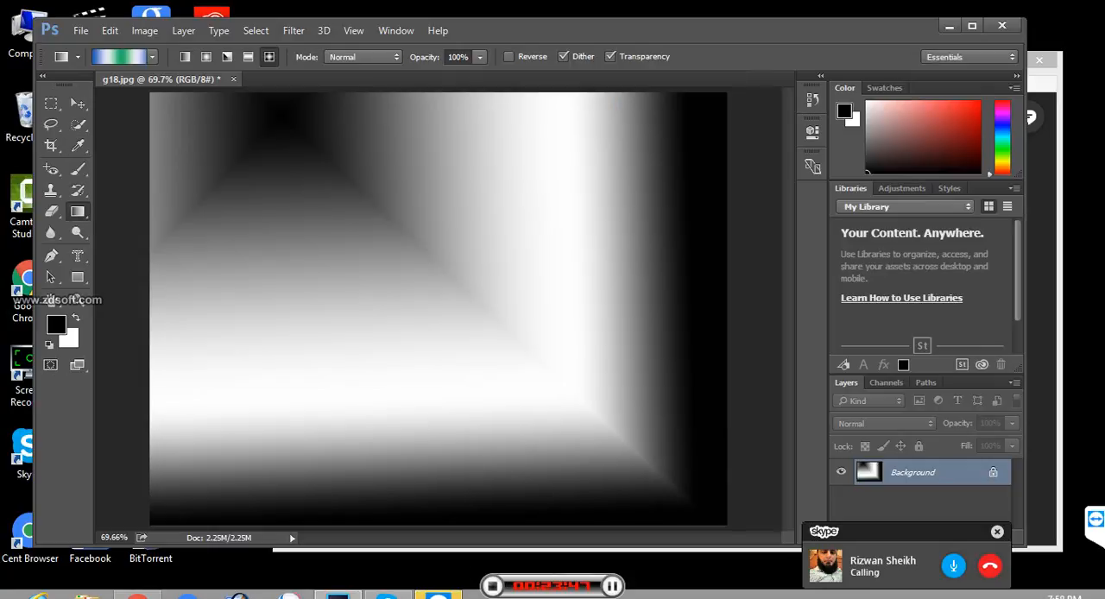
- Fill the image with the blue, white and green diamond gradient from upper left to lower right, and again from upper right to lower left
drag(188, 106, 652, 487)
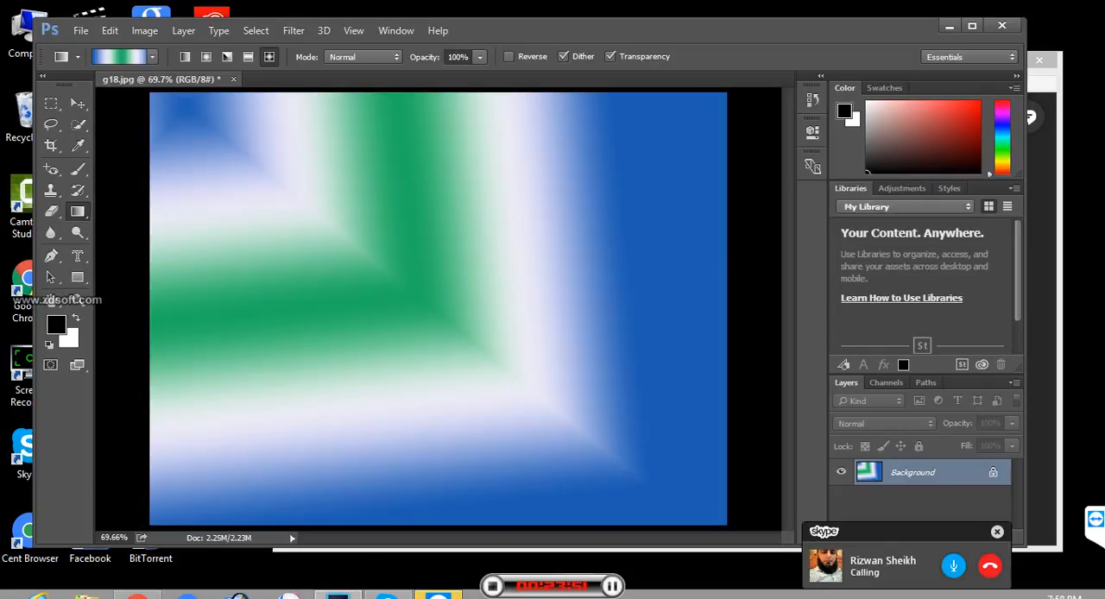
drag(646, 128, 215, 458)
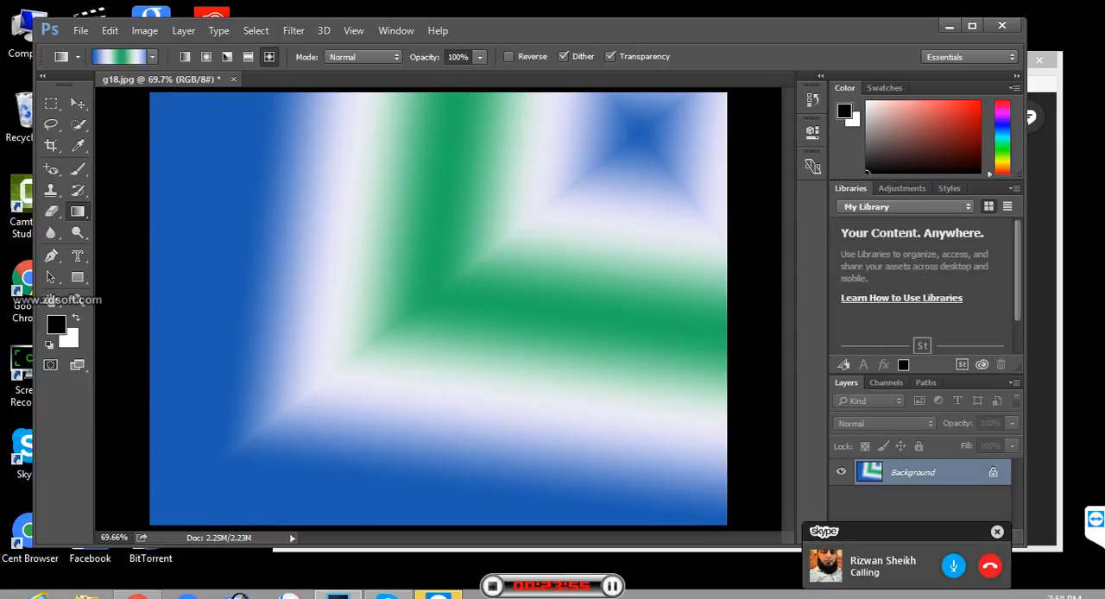
- Open the gradient for editing, remove the white color stop before the green one, and move the green stop to 35%
click(120, 57)
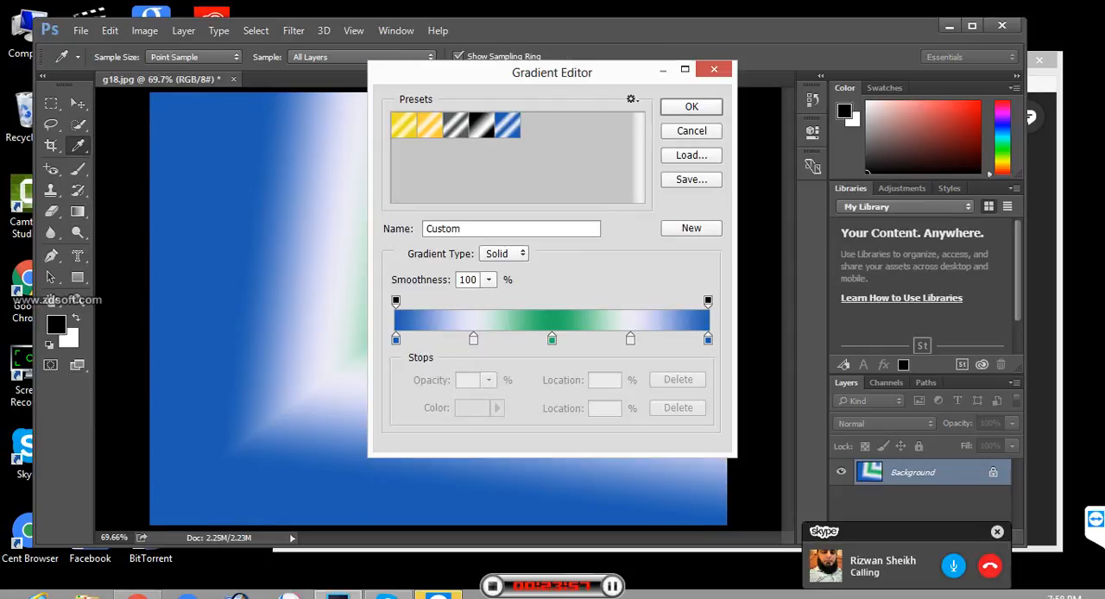
drag(473, 339, 475, 388)
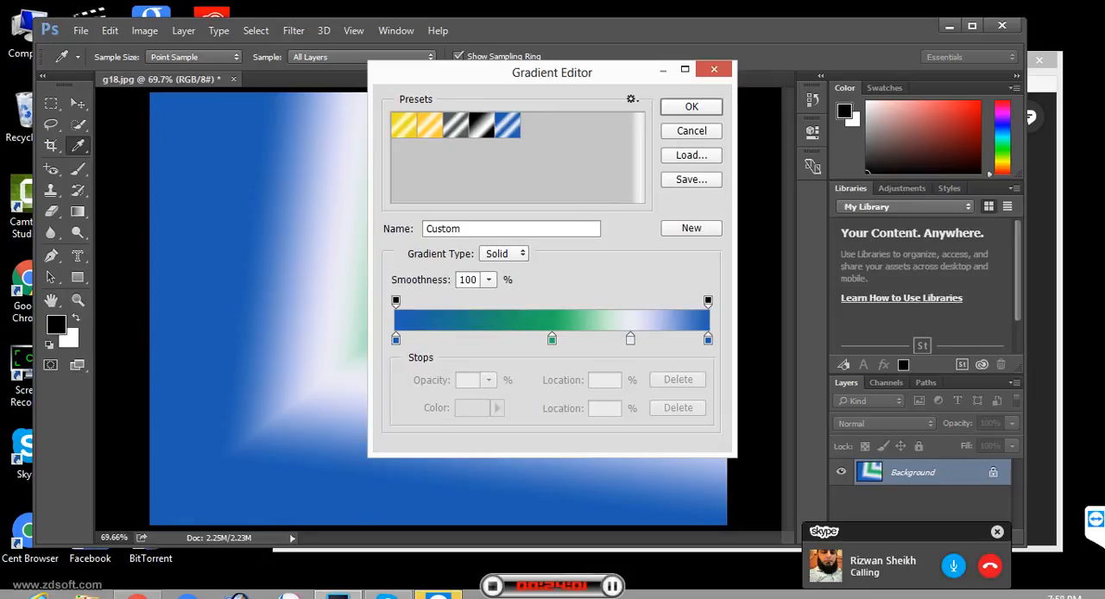
click(552, 339)
drag(551, 340, 503, 339)
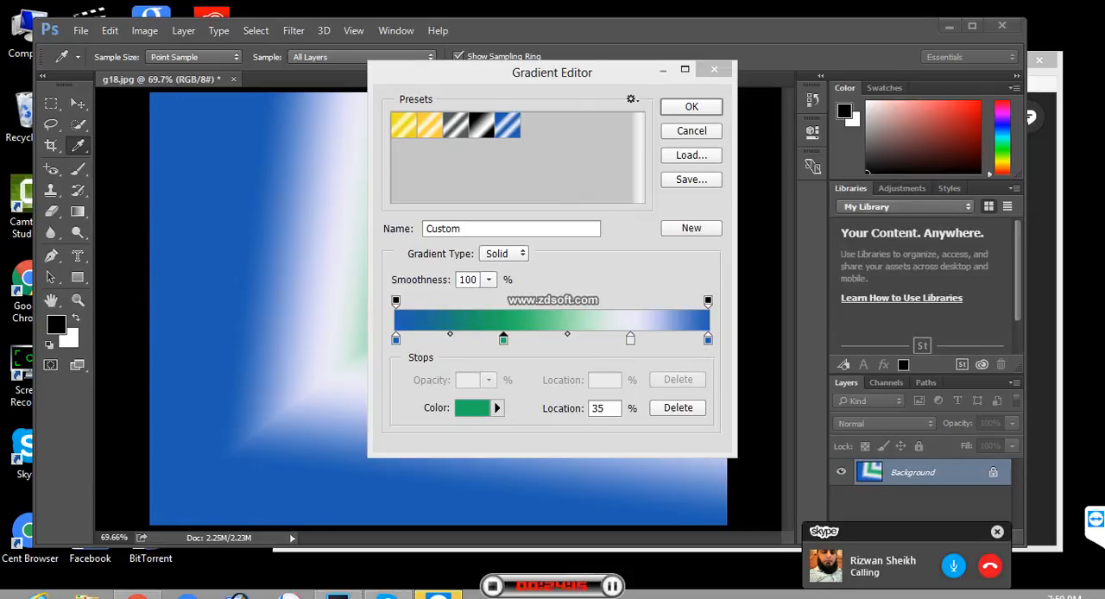
- Add a color stop at 64% and pick the vivid blue 2a12dd as its color
click(596, 339)
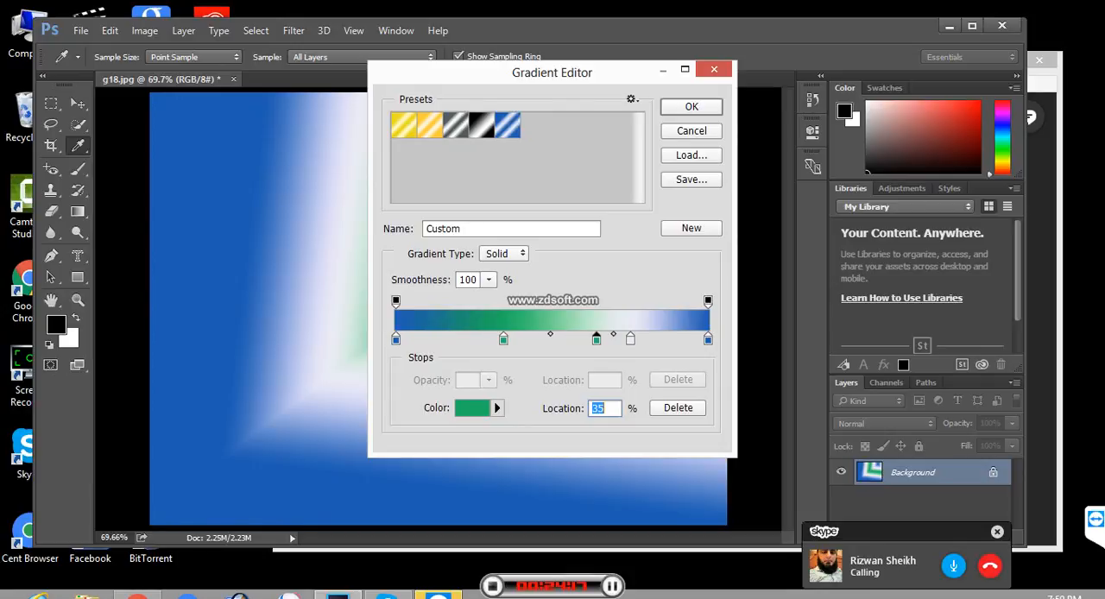
double_click(597, 339)
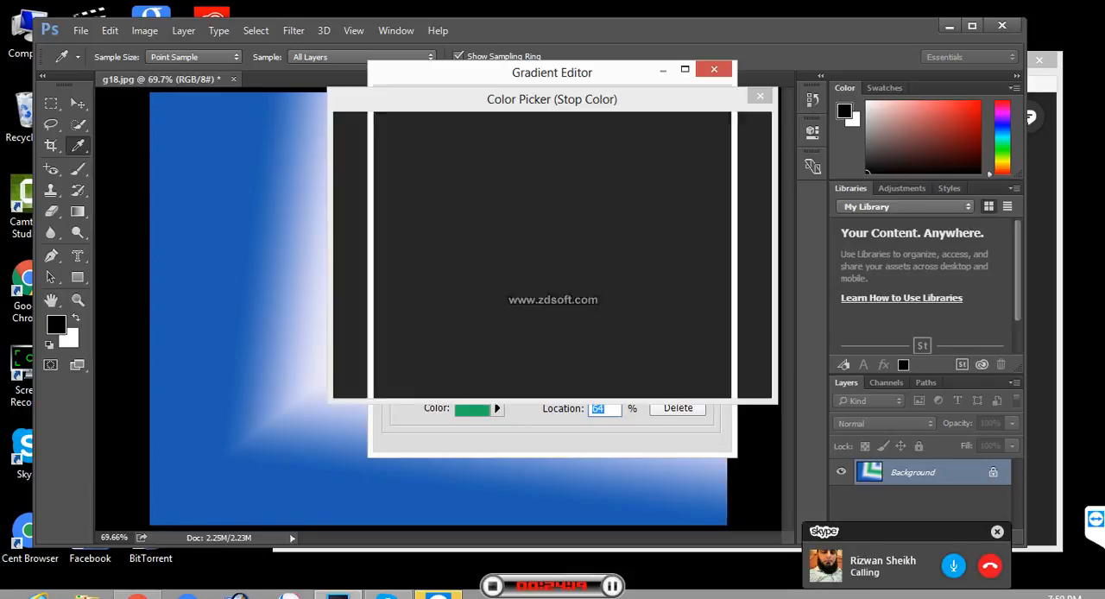
text(301fb2)
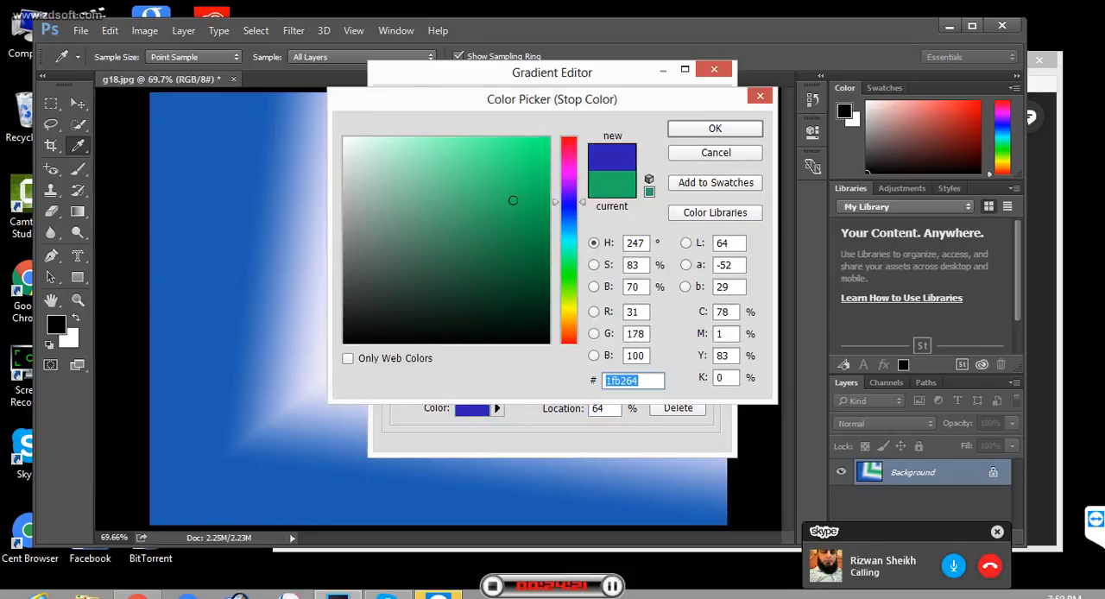
click(532, 165)
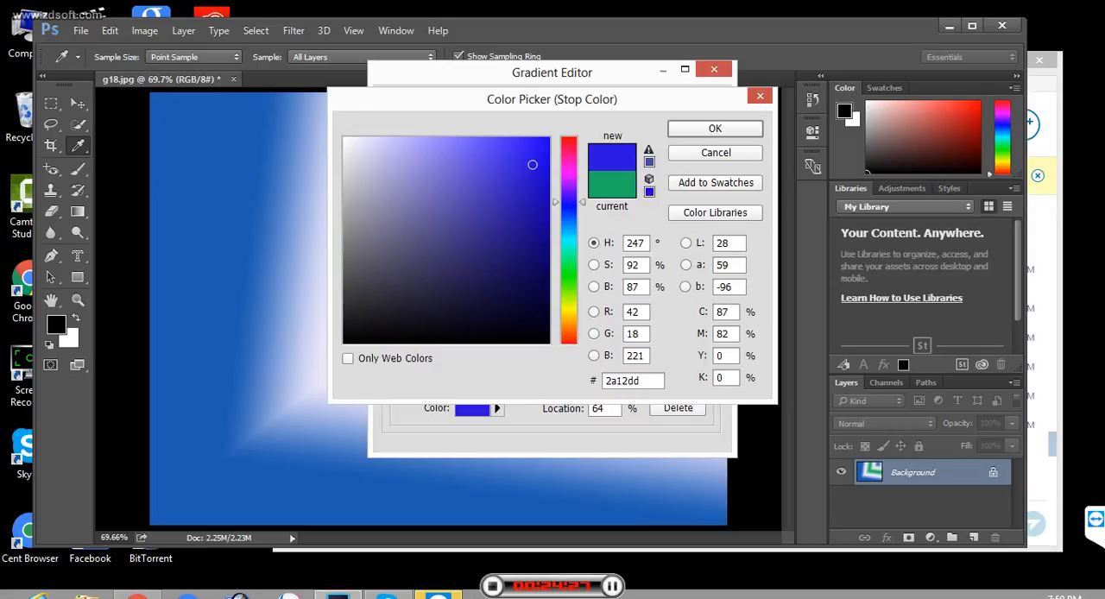
- Switch to Skype, try to call the contact again and return to the Color Picker in Photoshop
key(alt+Tab)
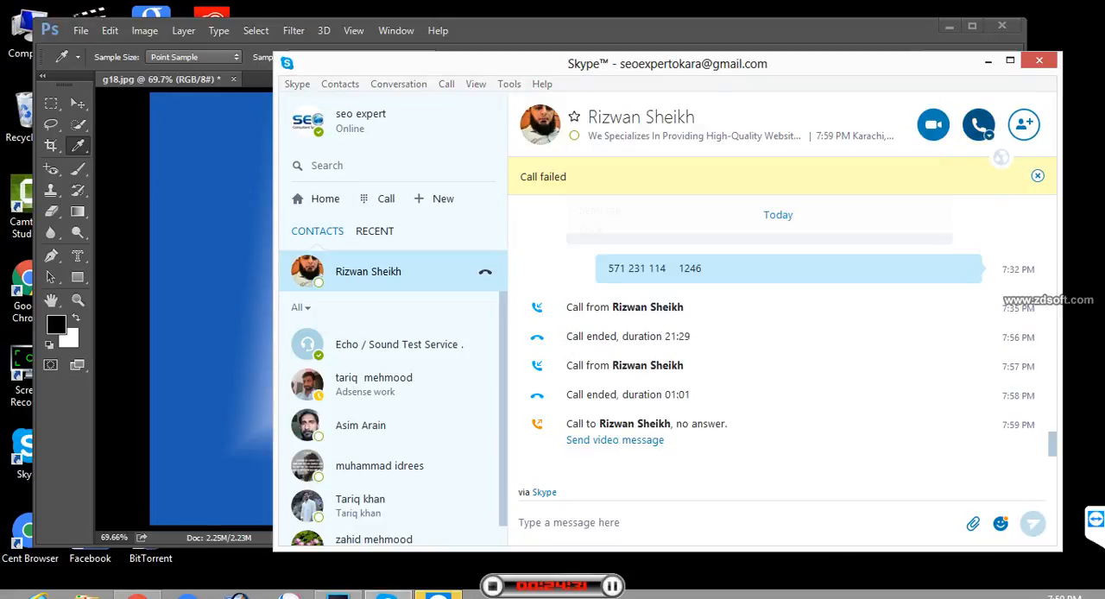
click(980, 126)
click(890, 169)
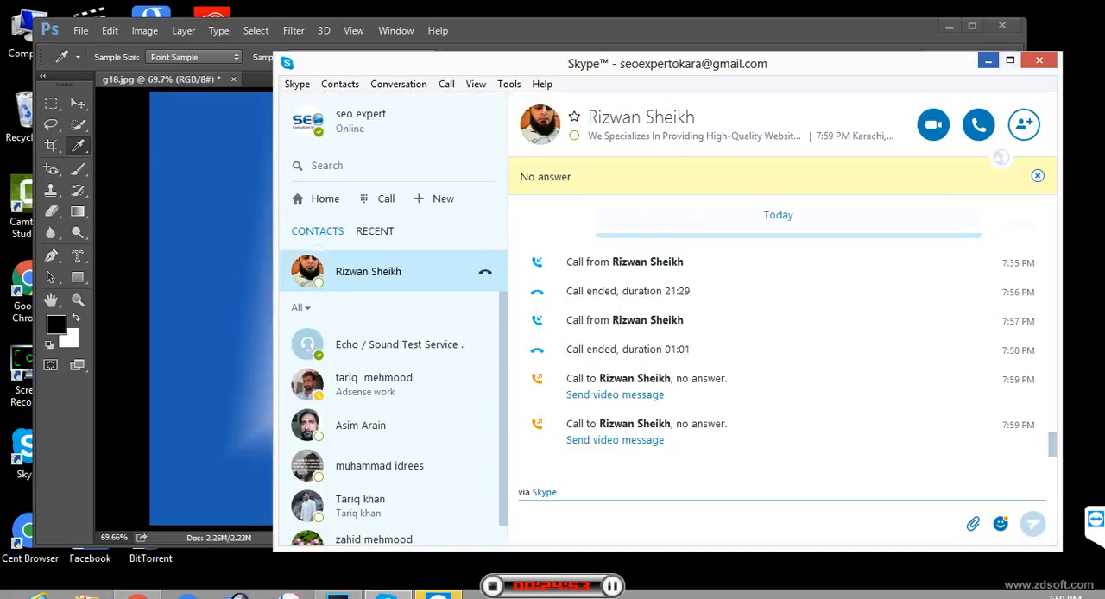
click(988, 60)
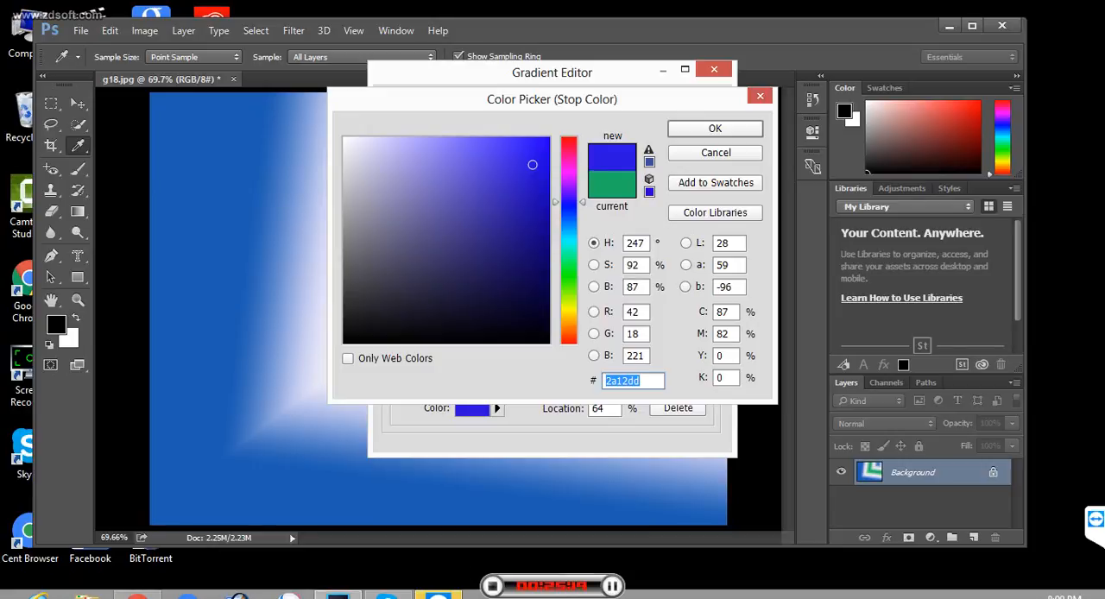
- Accept the stop color and gradient, and fill the image with the diamond gradient from upper right to lower left
key(Return)
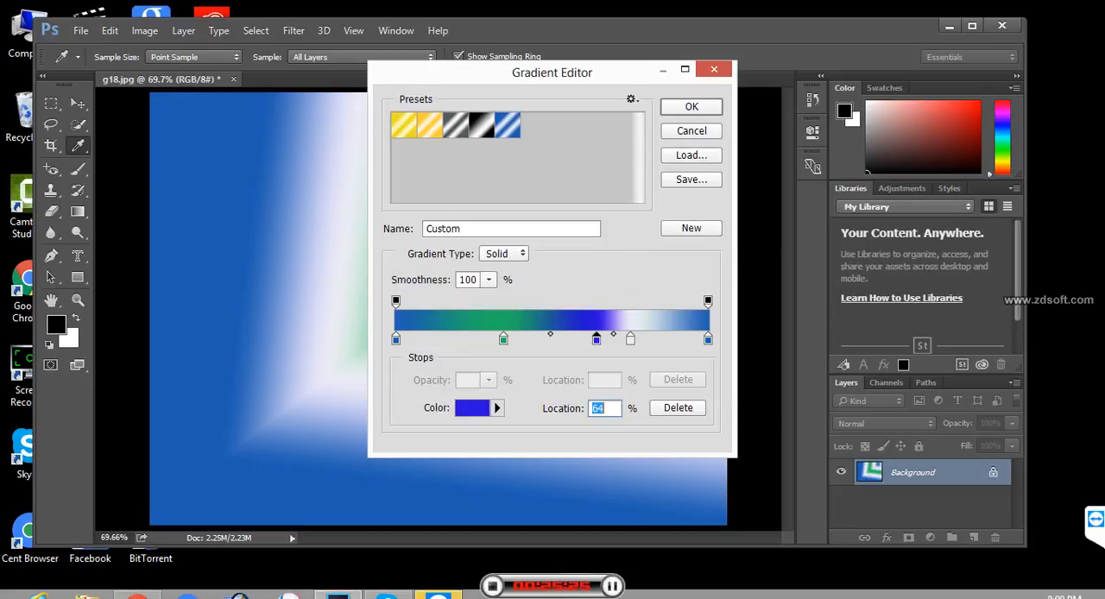
key(Return)
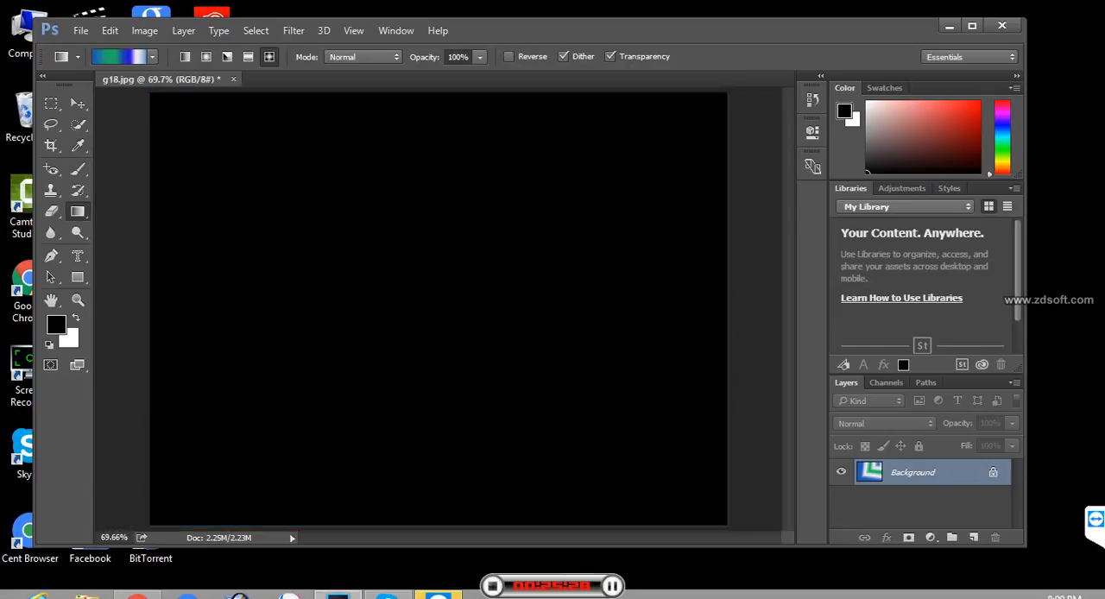
drag(681, 100, 213, 469)
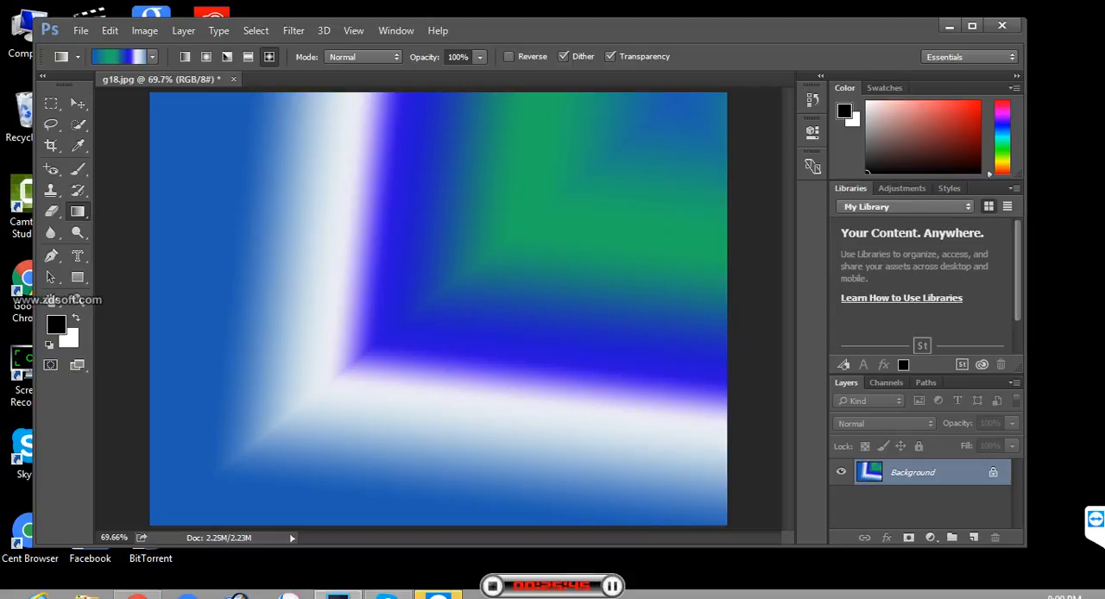
- Choose the Gold gradient preset and open it for editing
click(152, 56)
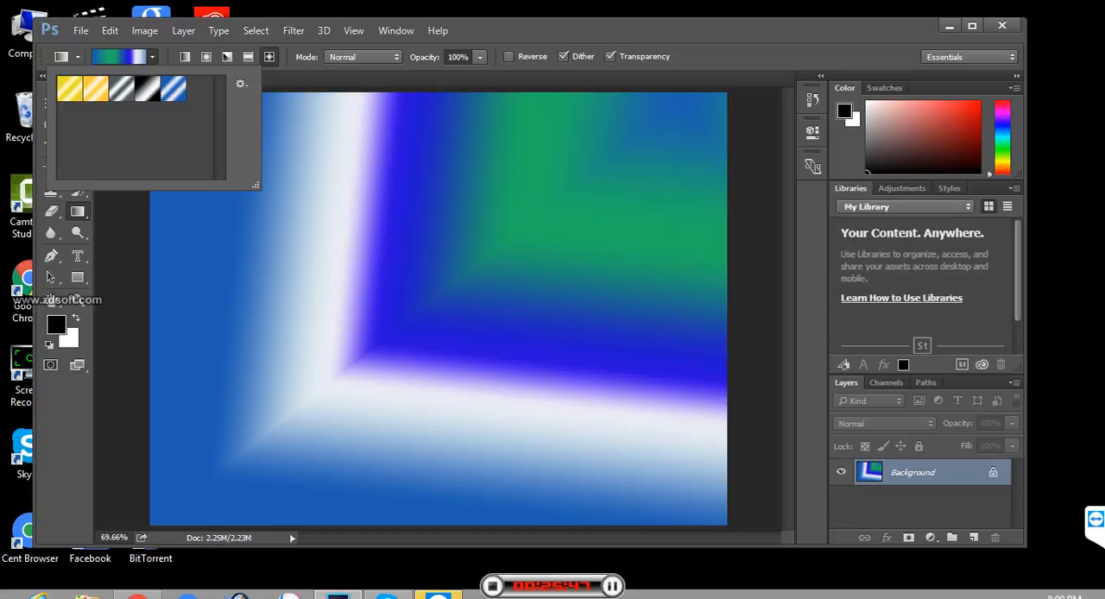
click(70, 88)
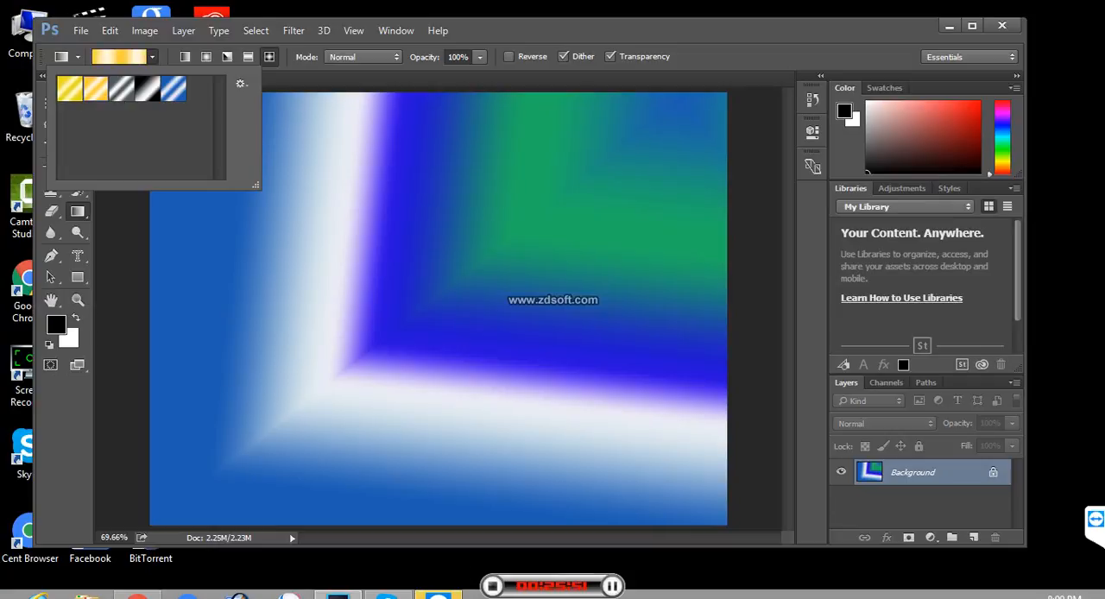
click(120, 56)
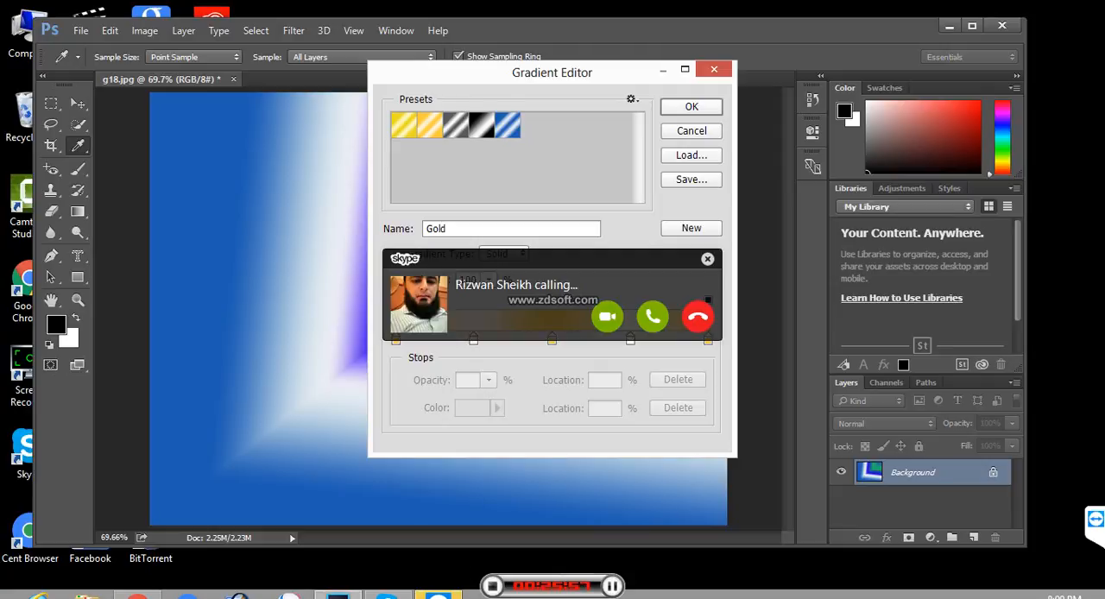
- Answer the incoming Skype call and return to the Gradient Editor in Photoshop
click(653, 317)
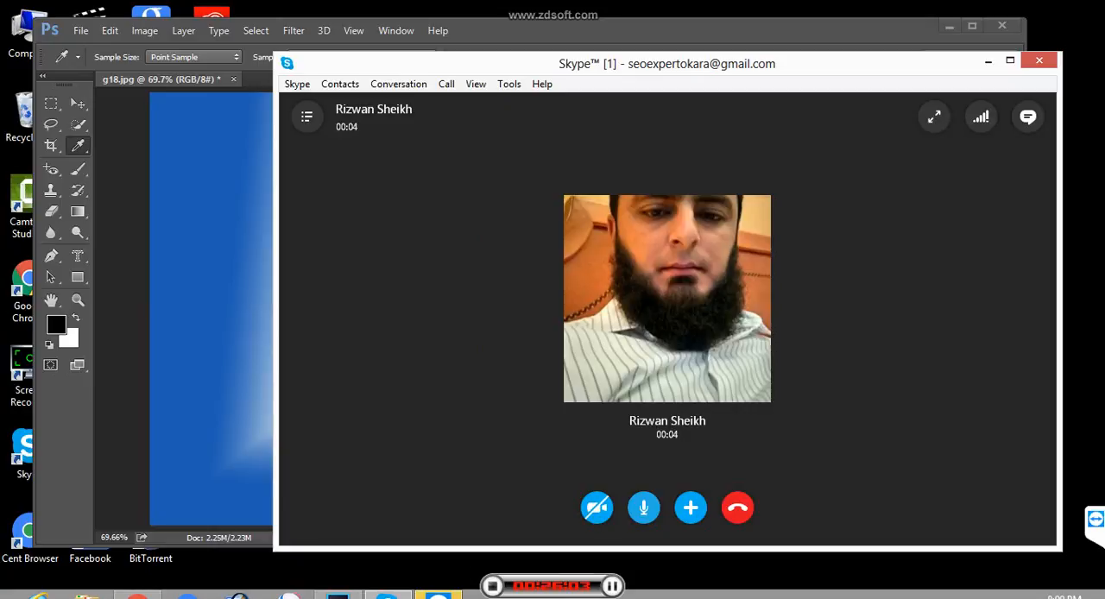
click(988, 61)
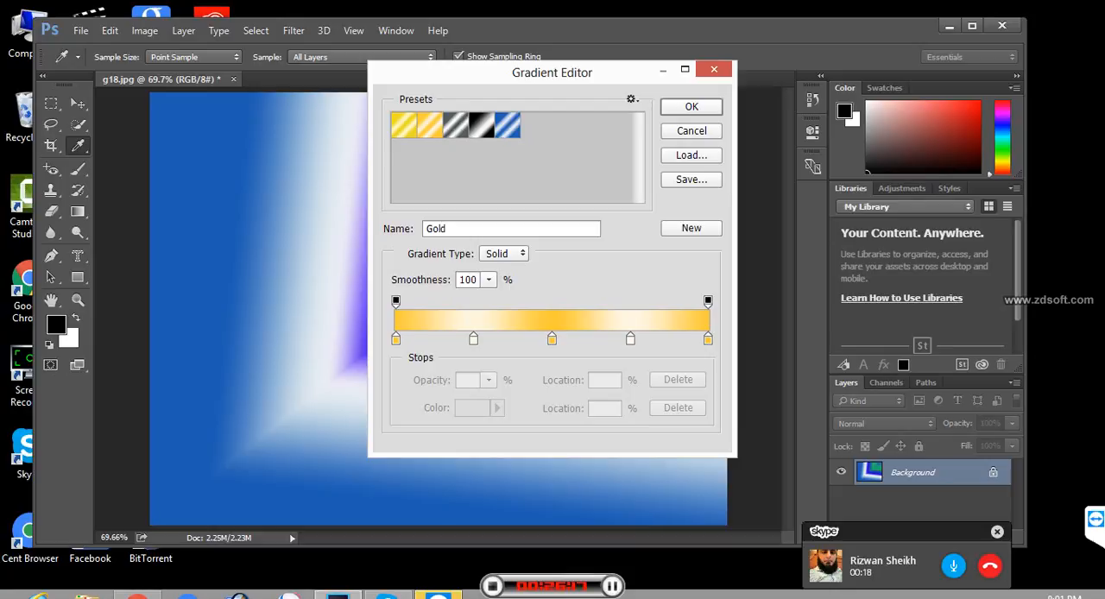
- Set the Gold gradient's 50% color stop to pink d71da9 and fill the image with the diamond gradient from upper left to lower right
click(551, 340)
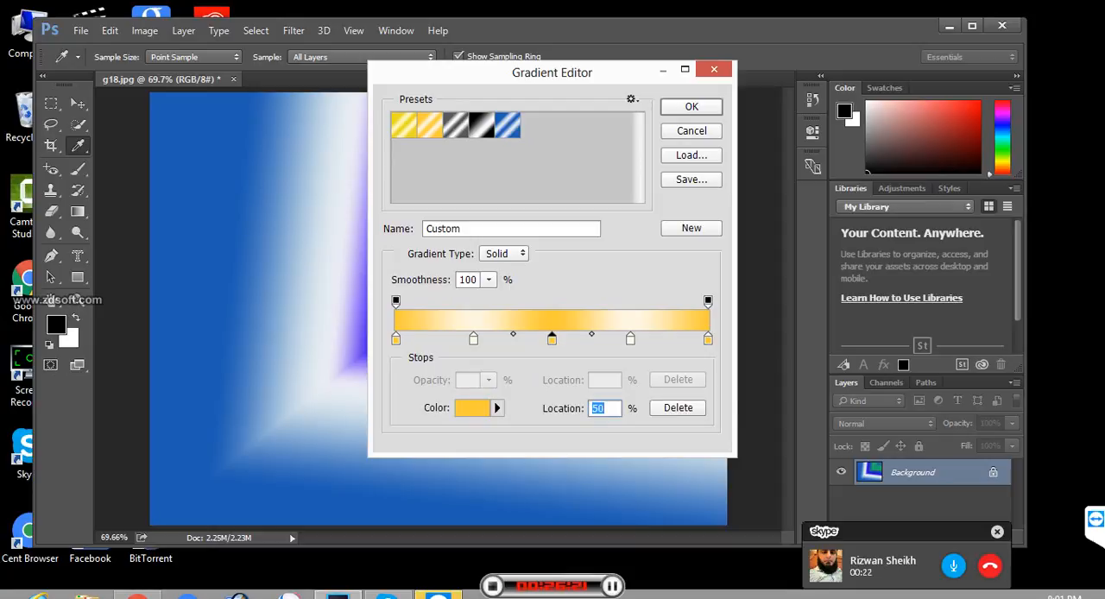
click(472, 409)
click(569, 163)
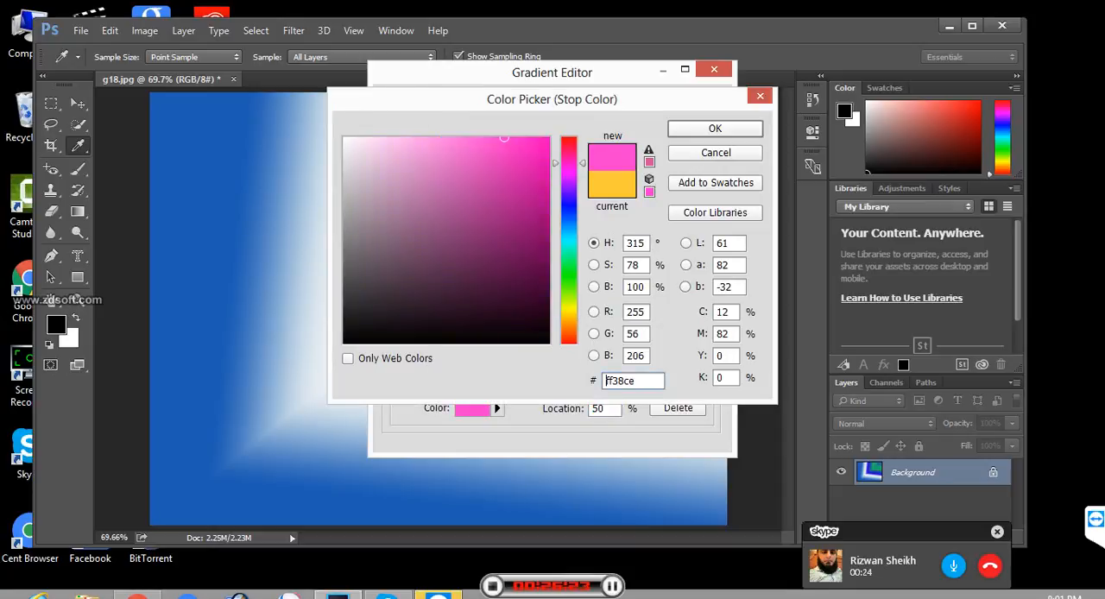
click(523, 170)
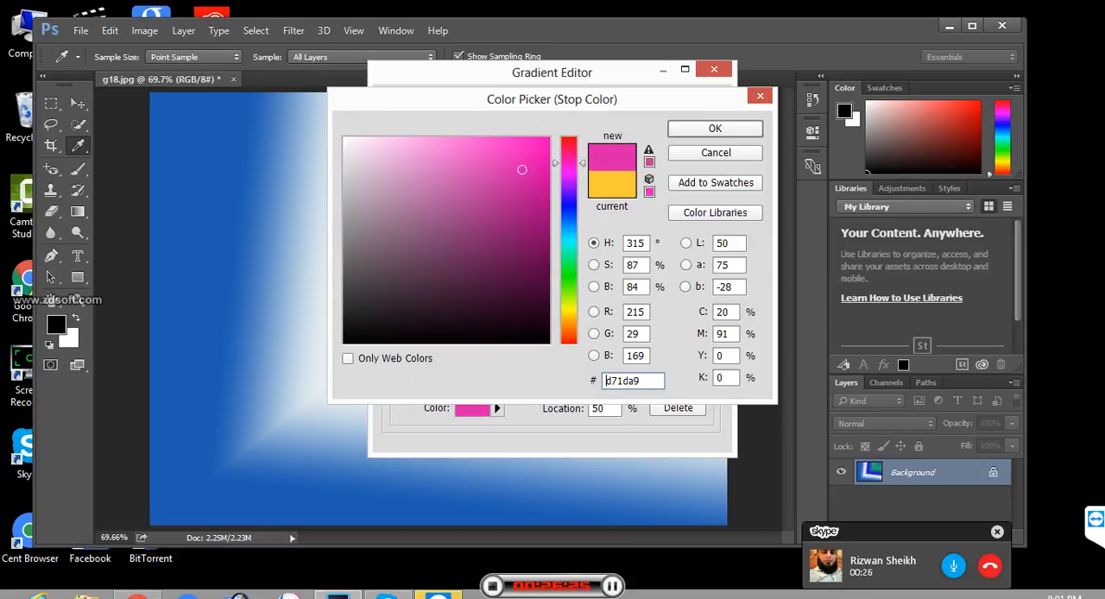
key(Return)
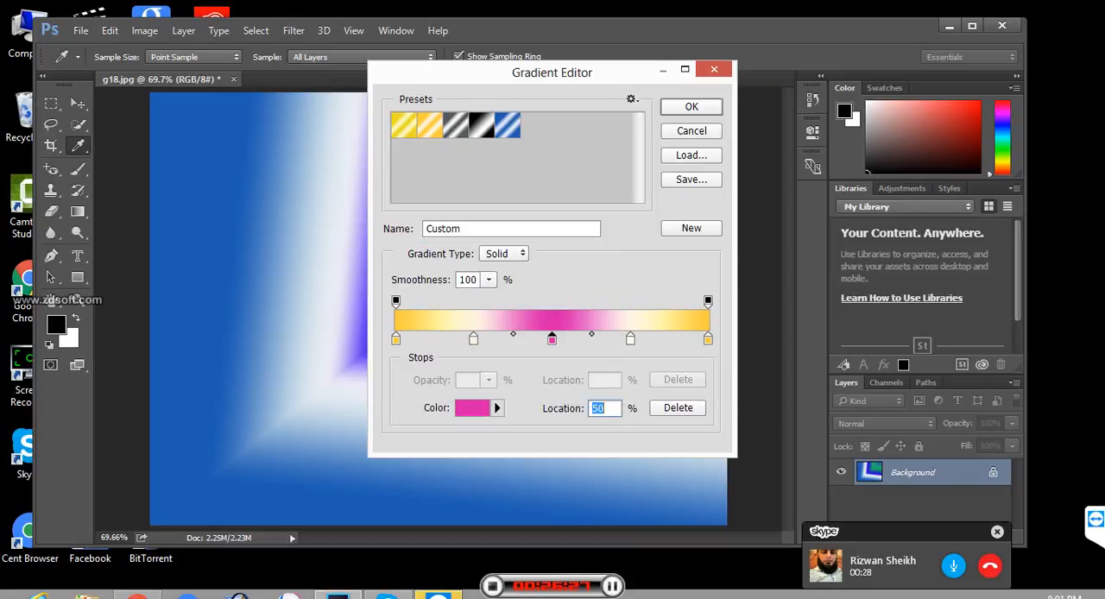
key(Return)
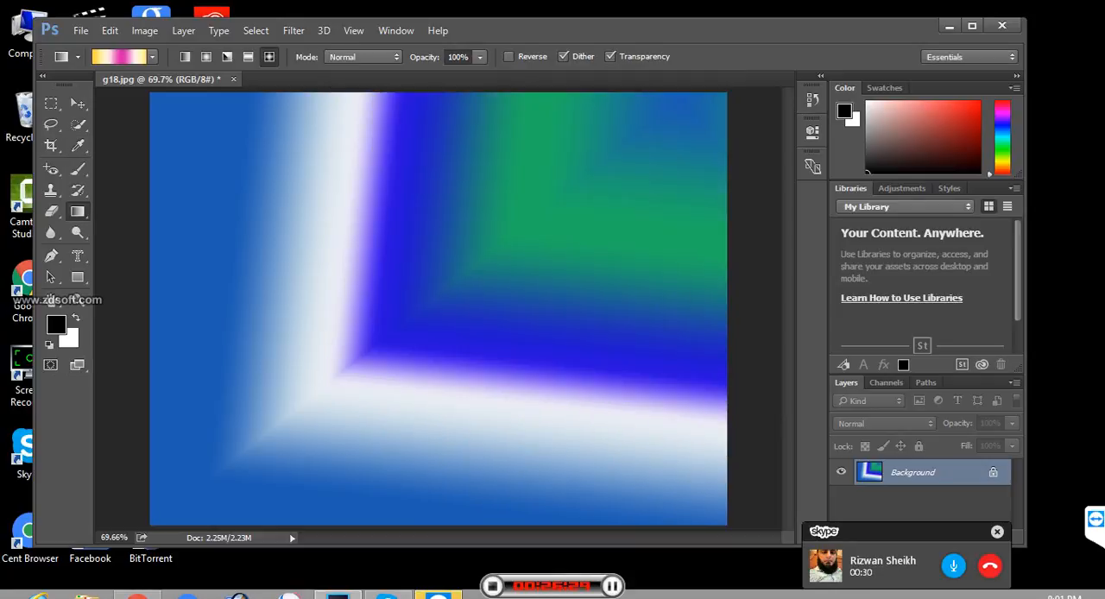
mouse_move(194, 128)
mouse_down()
mouse_move(346, 284)
mouse_move(626, 465)
mouse_up()
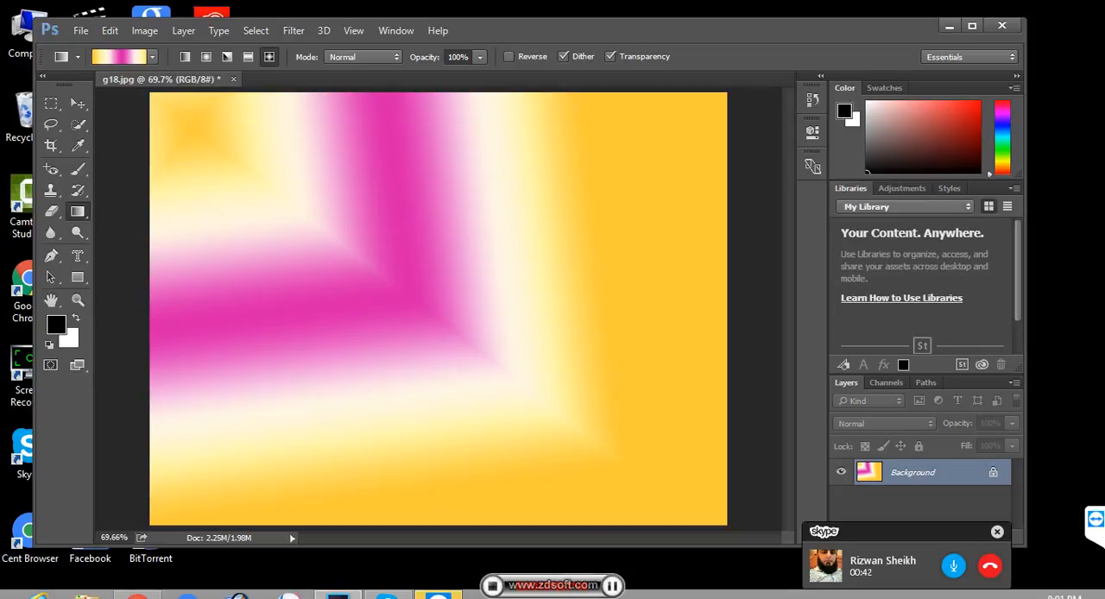
- Fill the Background layer of g18.jpg with the white background color, keeping the document open
click(233, 79)
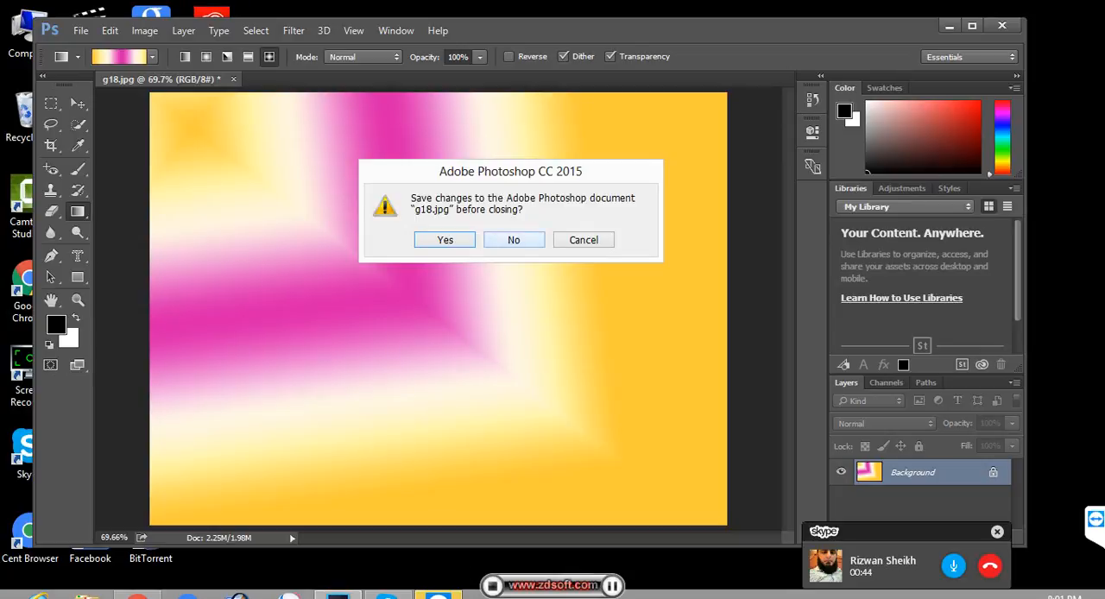
key(Escape)
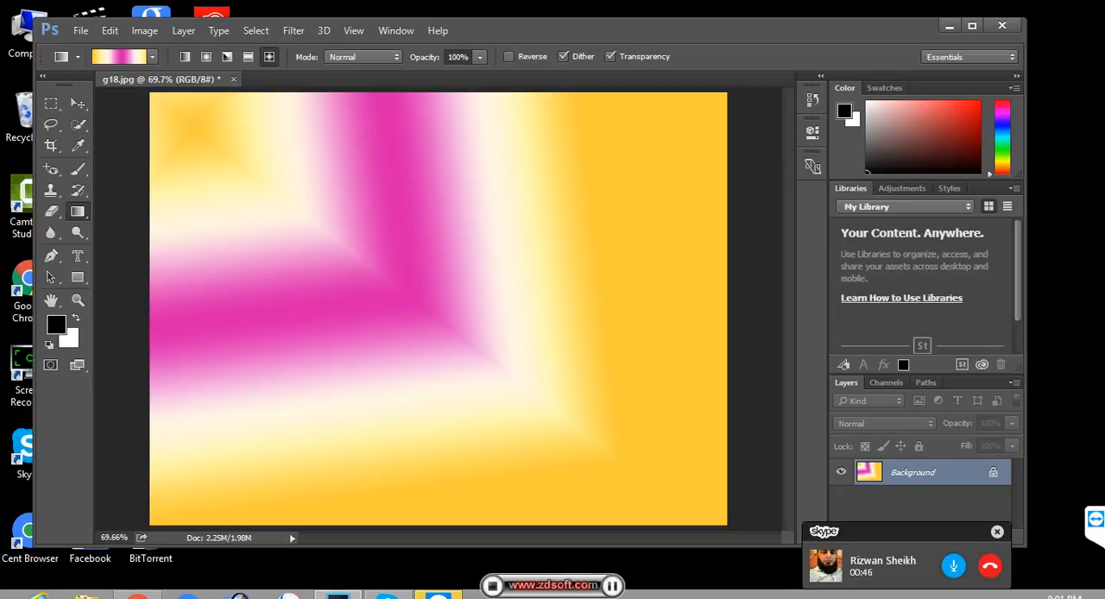
key(ctrl+BackSpace)
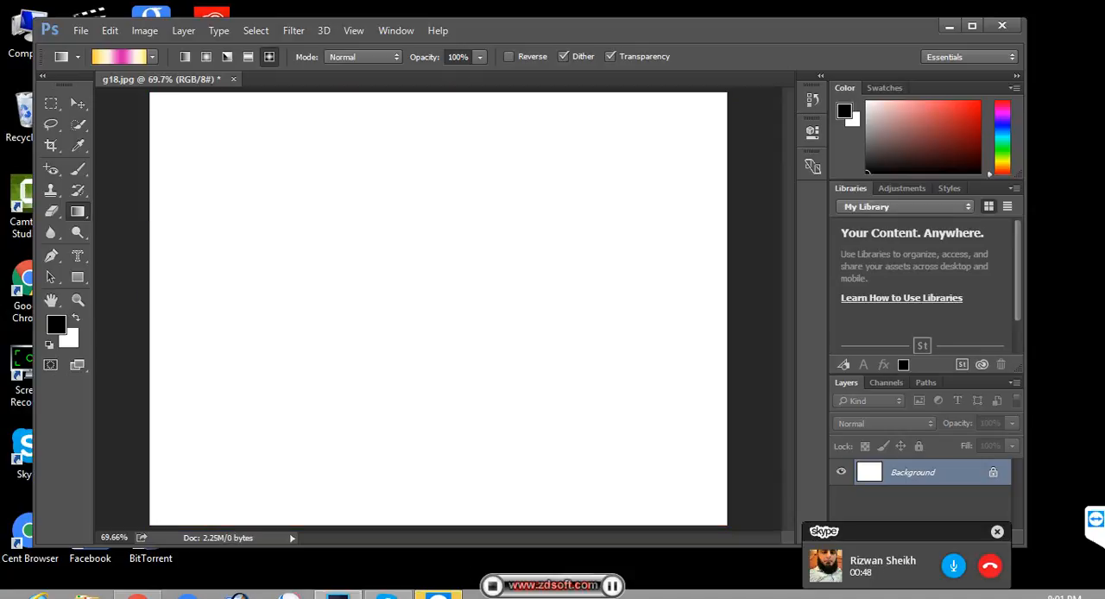
- Choose the Paint Bucket Tool and set the foreground color to red da0f0f
right_click(78, 211)
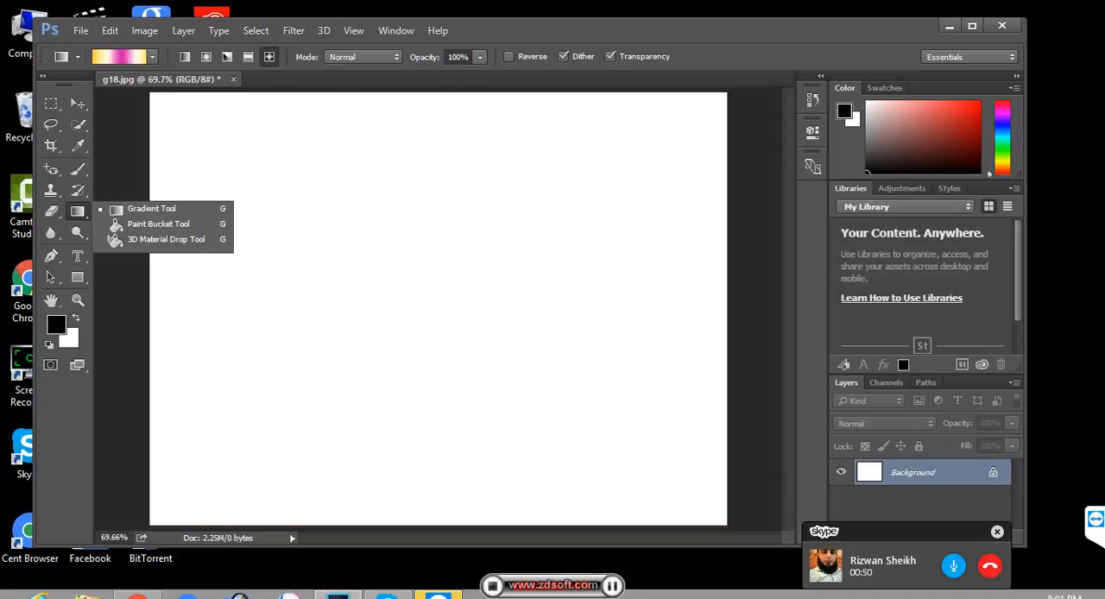
click(147, 224)
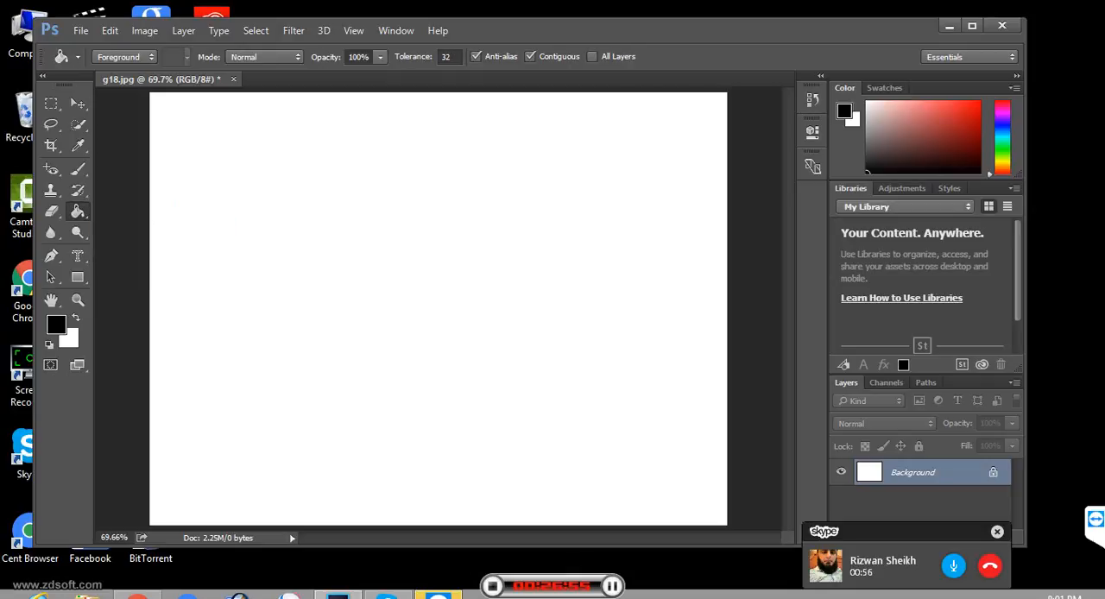
click(56, 325)
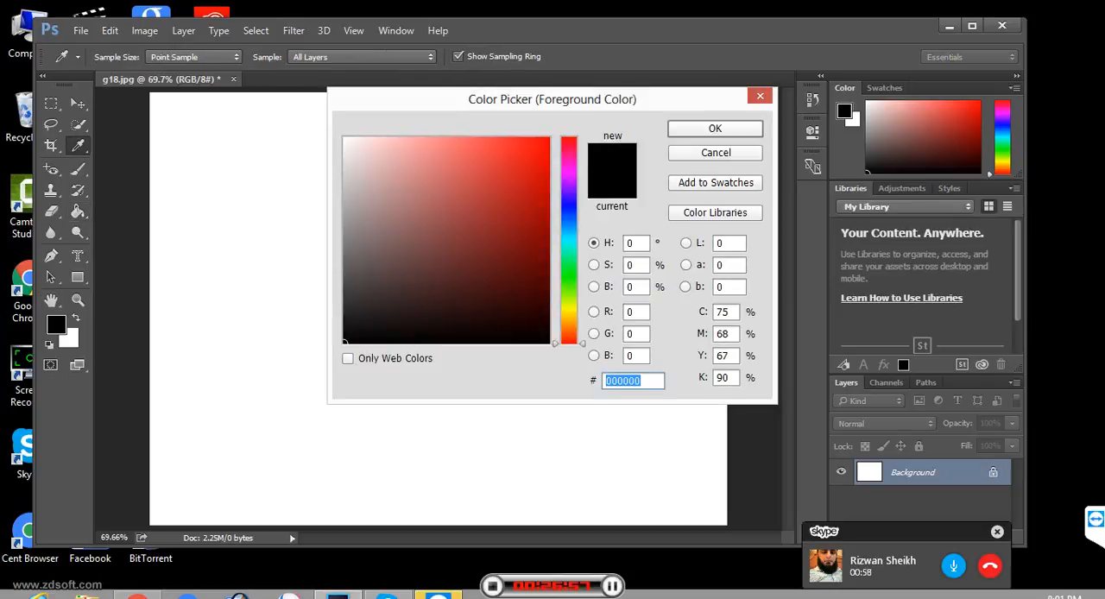
text(da0f0f)
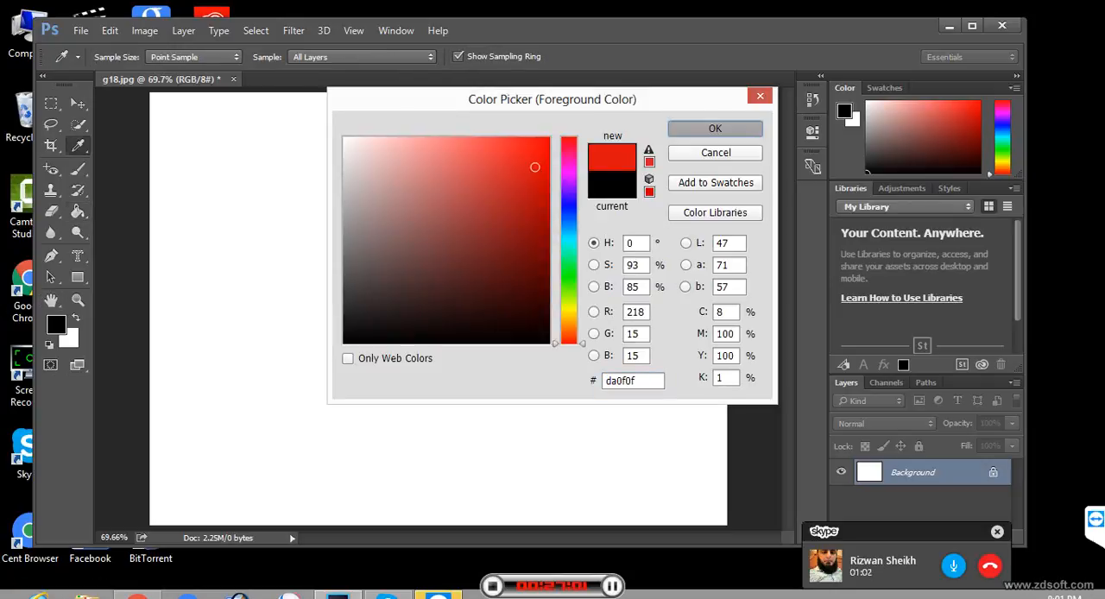
key(Return)
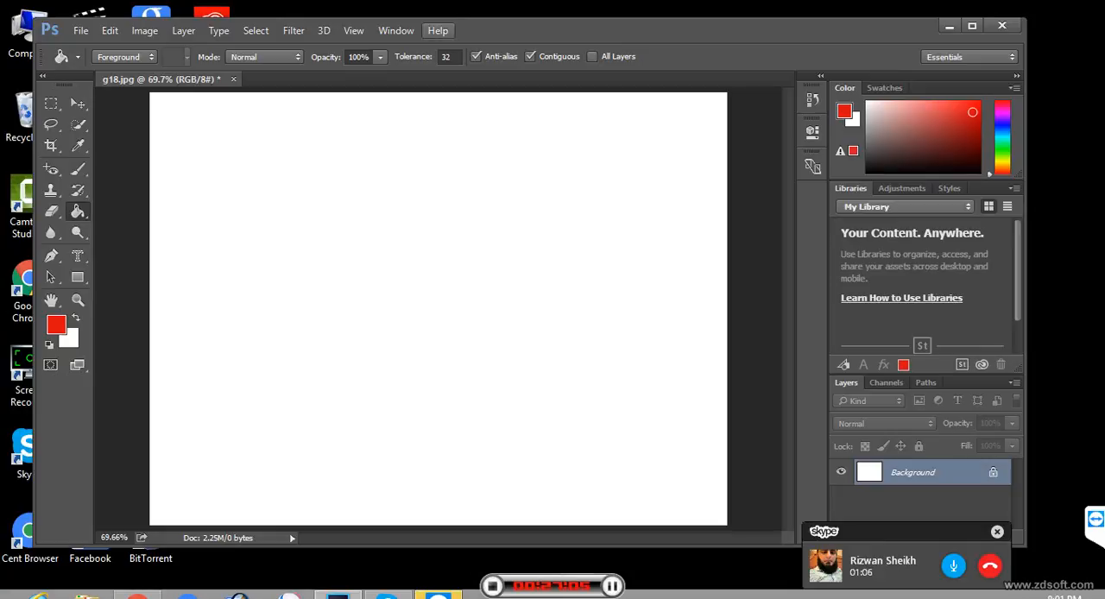
- Fill the white canvas with red at 100% opacity, compare it with the unfilled canvas, and undo the fill
click(438, 259)
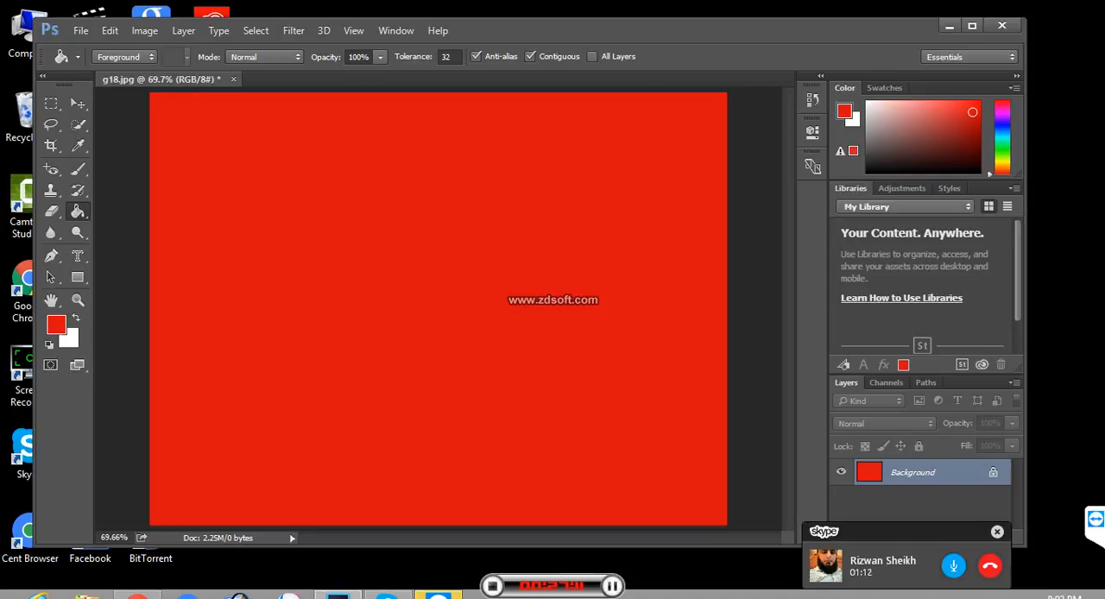
key(ctrl+z)
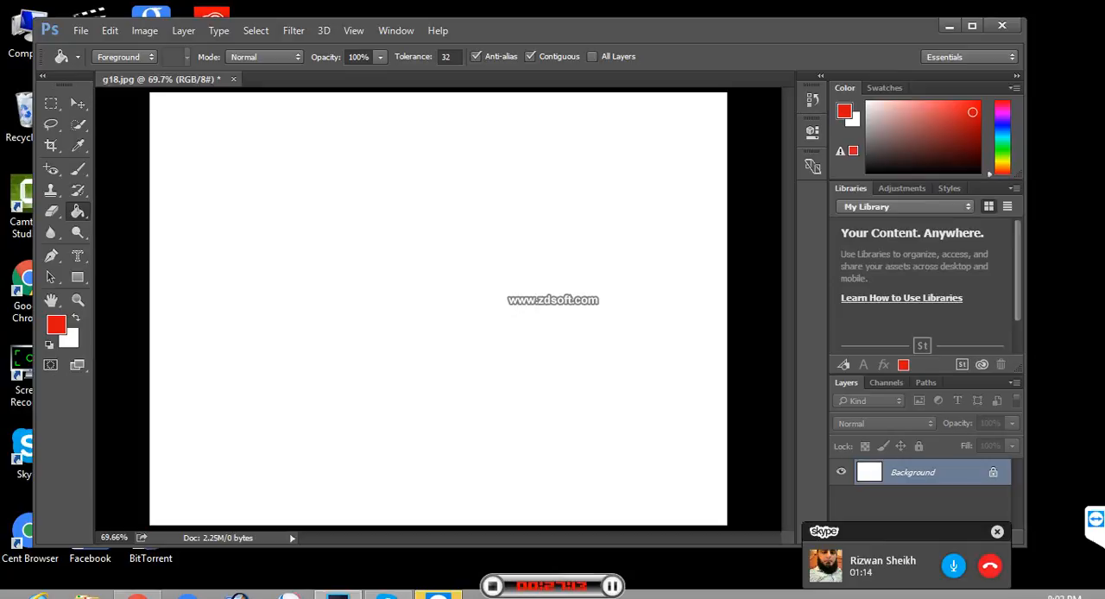
key(ctrl+z)
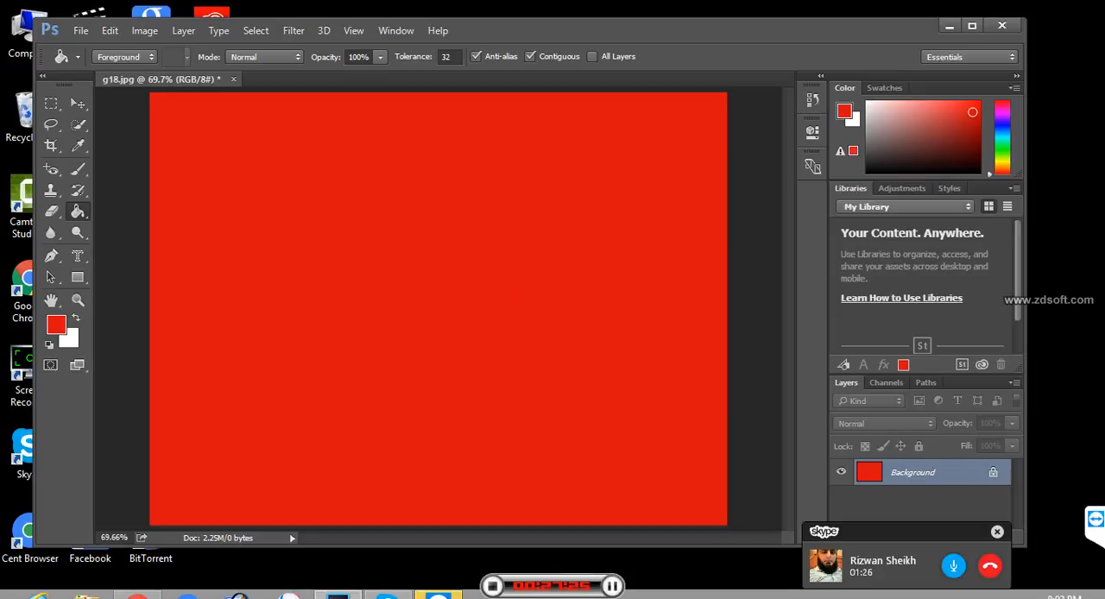
key(ctrl+z)
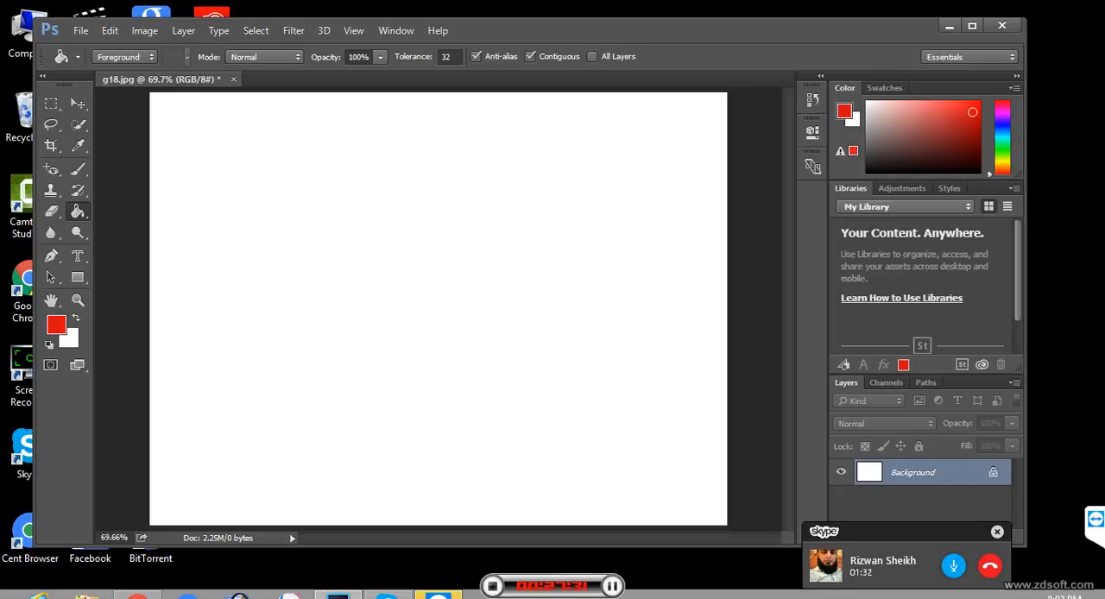
- Set the foreground color to a slightly more saturated, darker red in the Color Picker
click(56, 324)
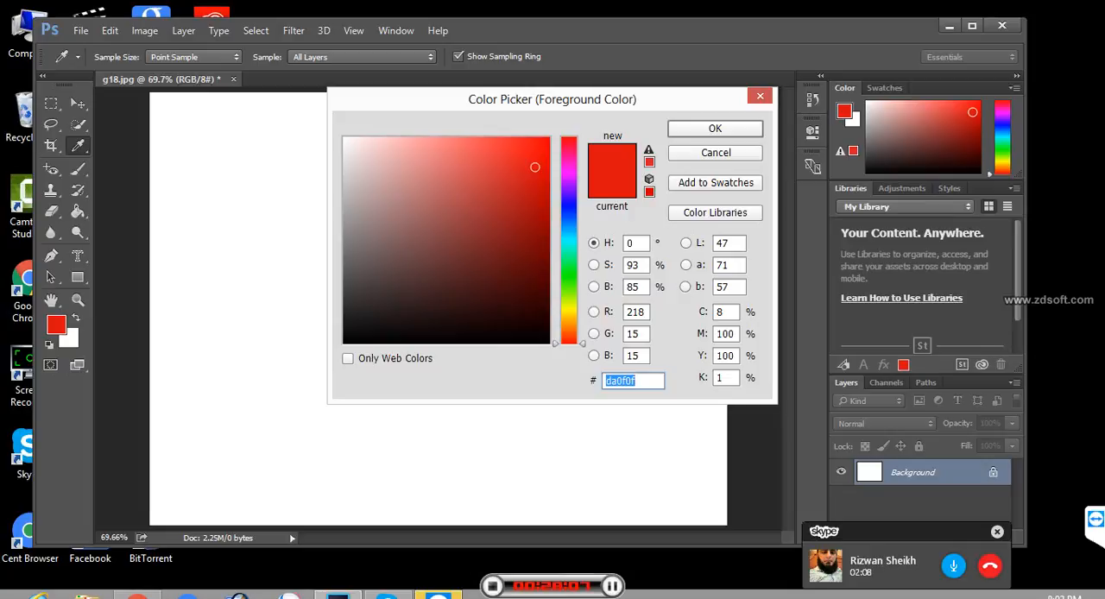
click(716, 153)
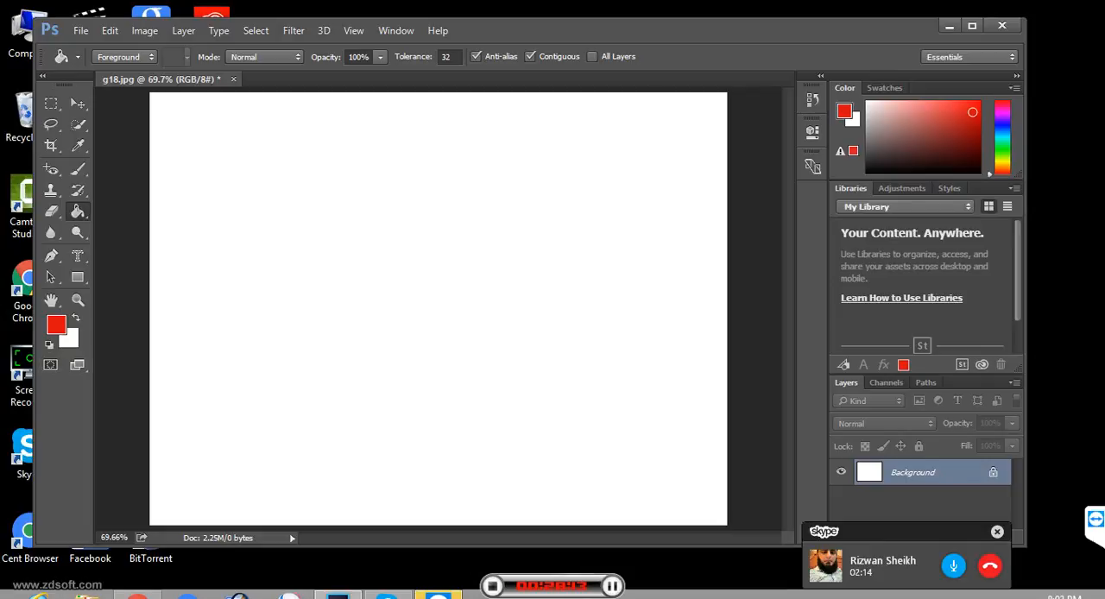
click(55, 326)
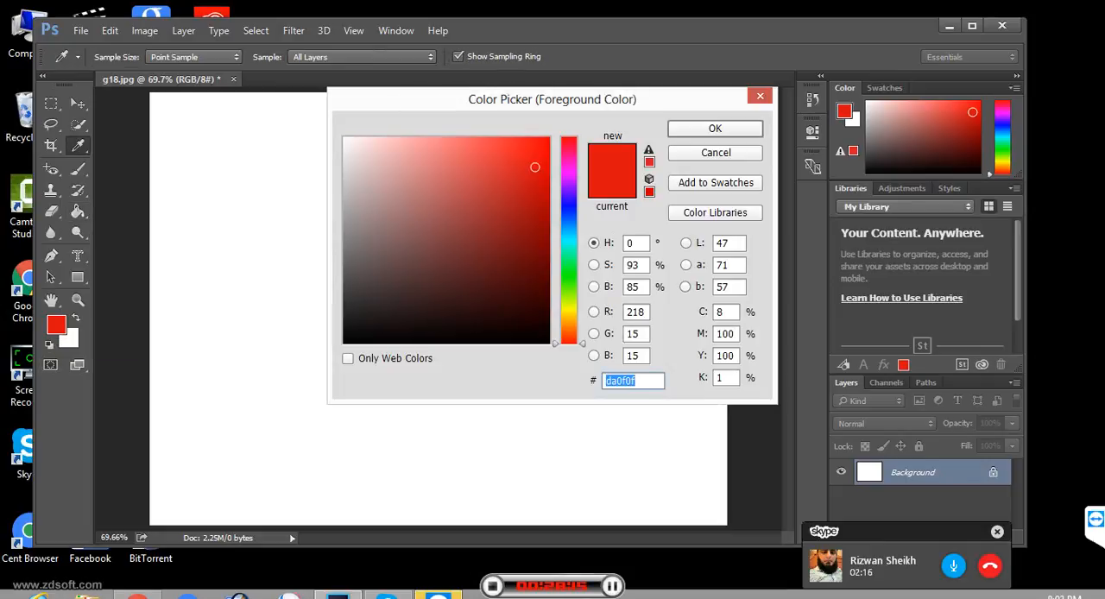
drag(535, 167, 545, 177)
key(Return)
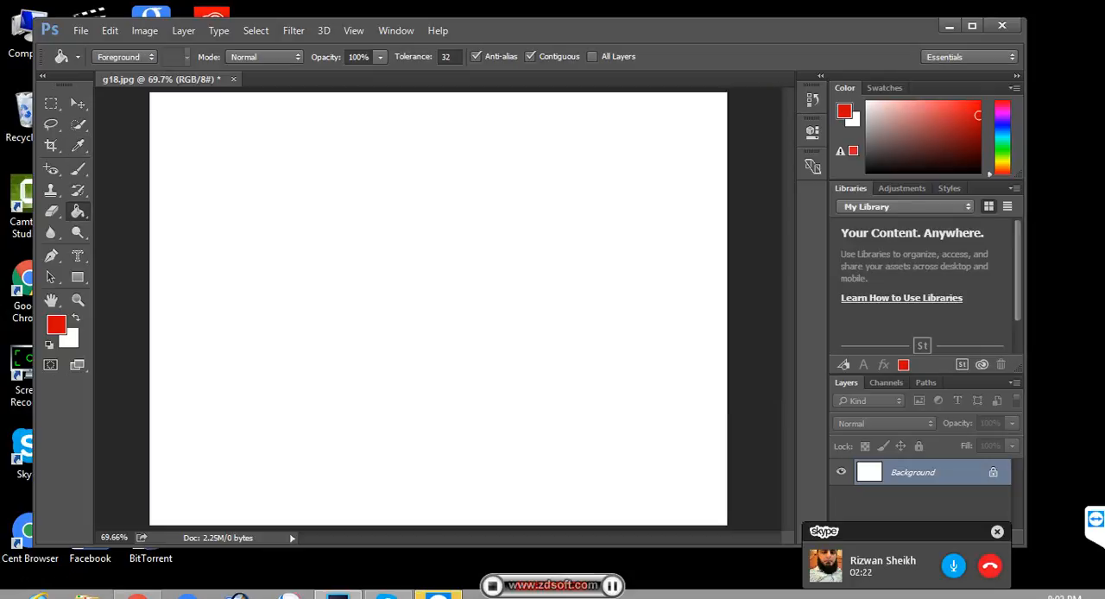
- Set the Paint Bucket opacity to 5% and fill the canvas with red repeatedly to build up a strong coral red
double_click(359, 57)
text(5)
key(Return)
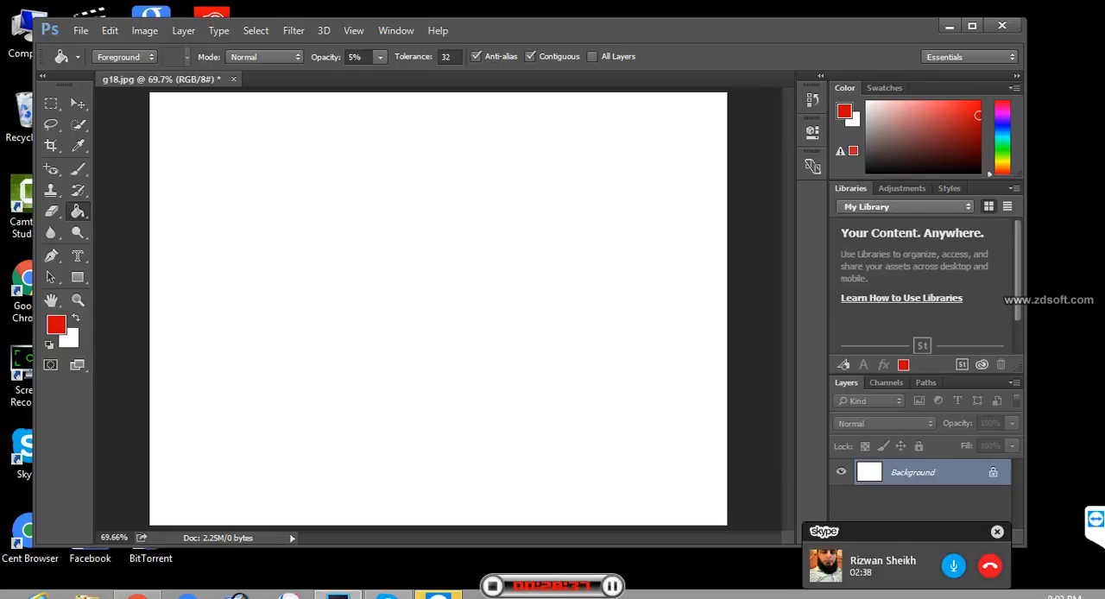
click(439, 309)
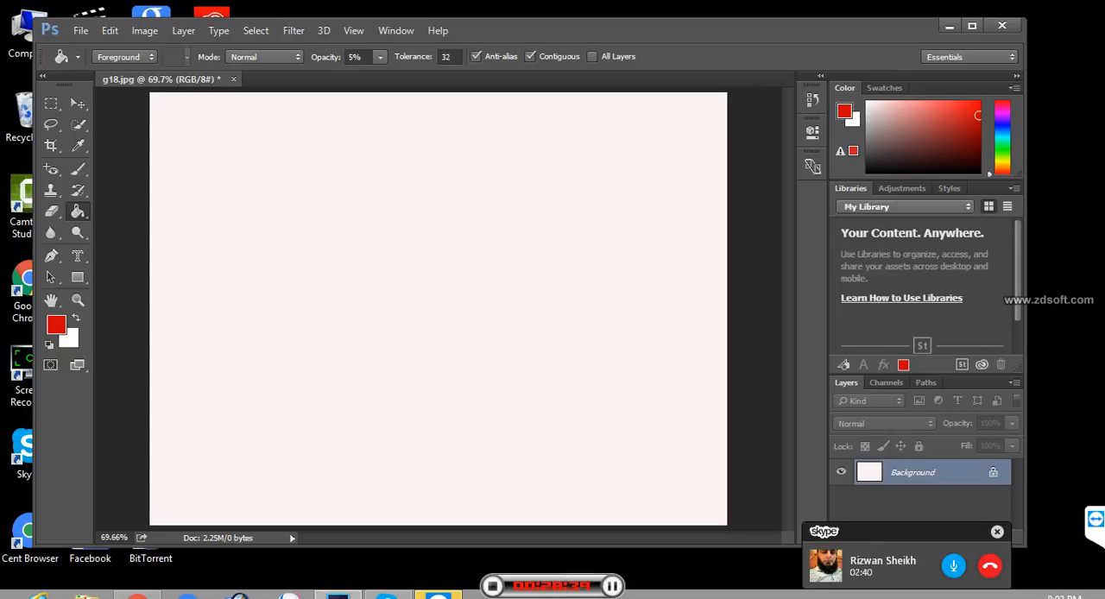
click(438, 309)
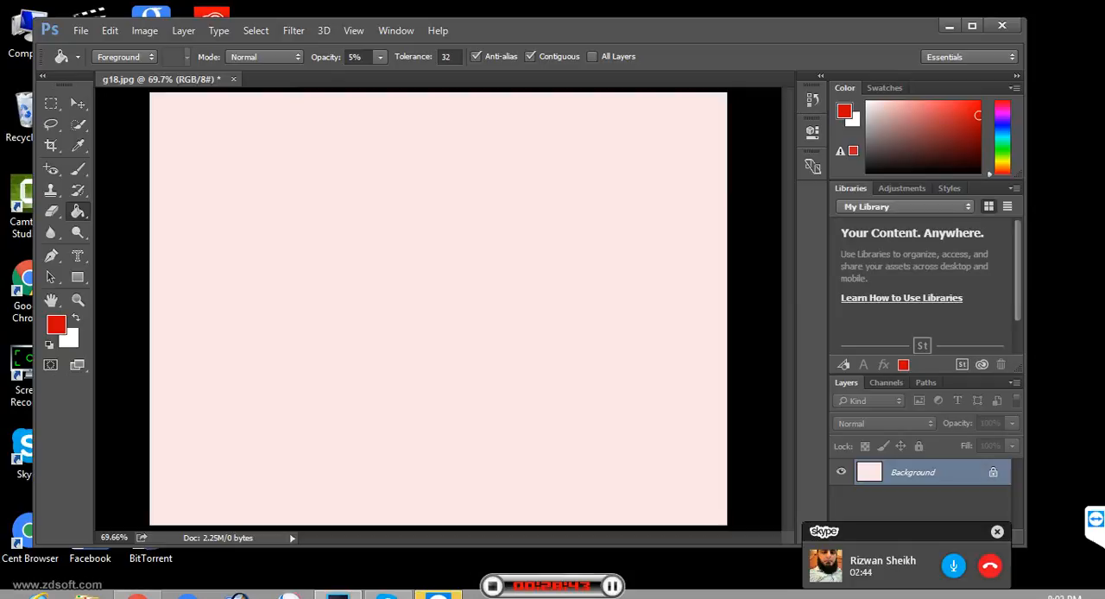
click(438, 308)
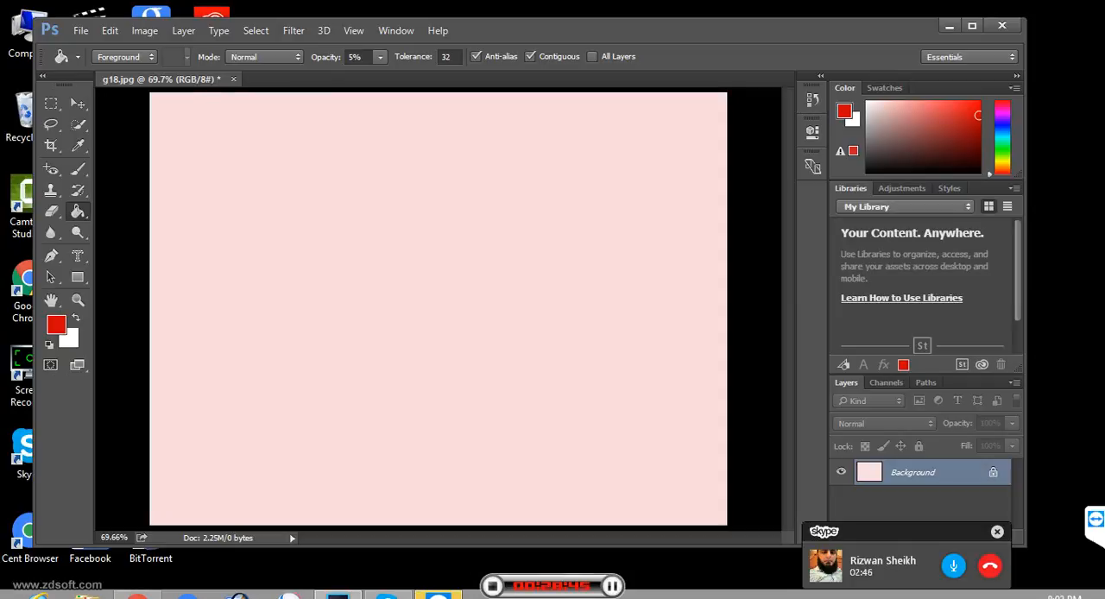
click(437, 308)
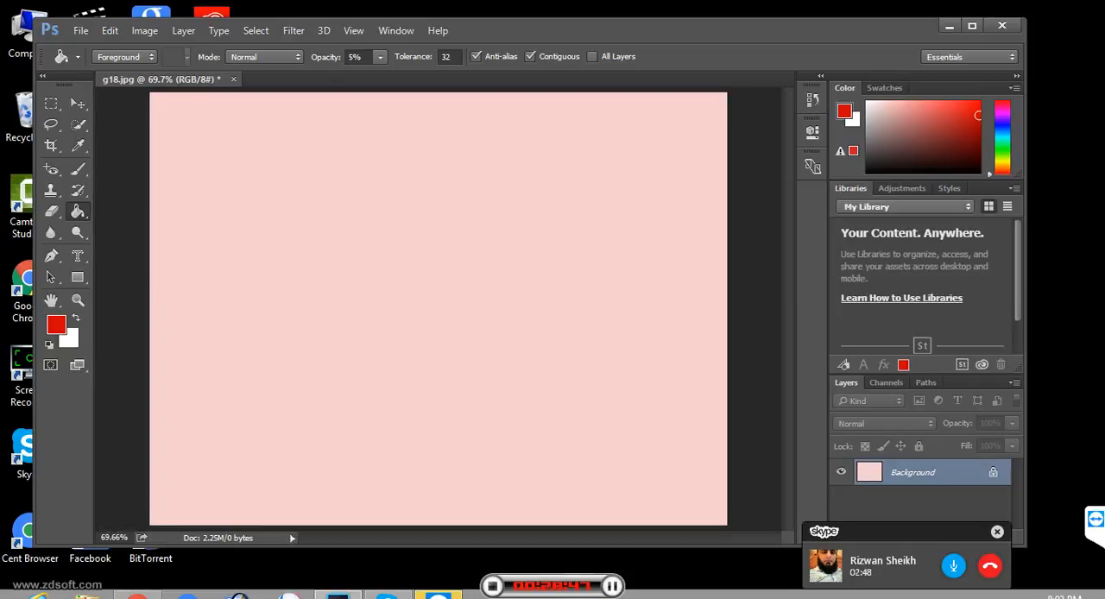
click(438, 308)
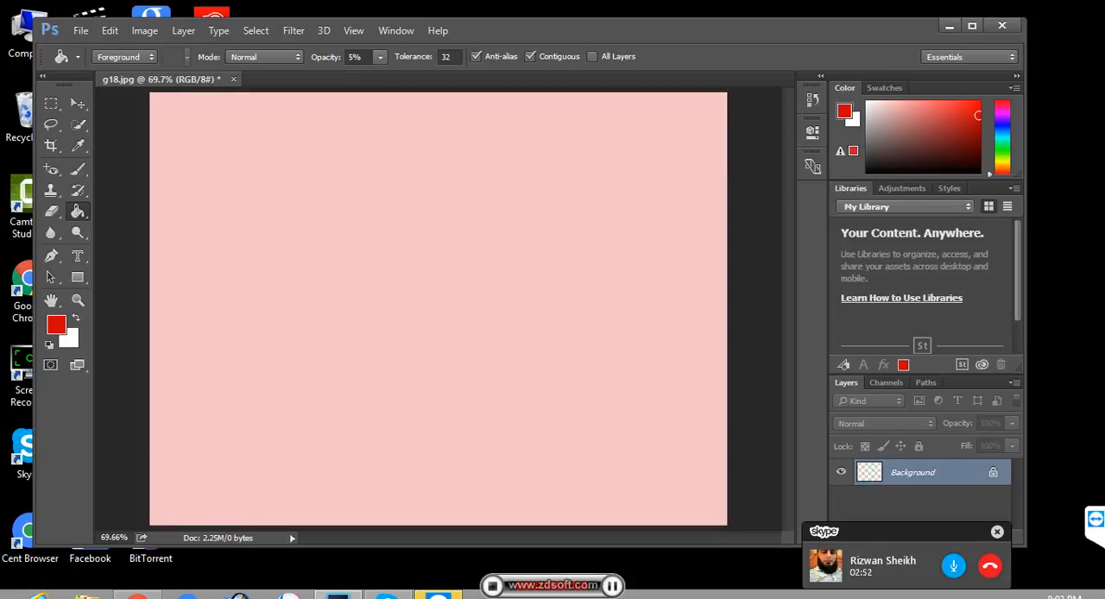
click(438, 309)
click(438, 309)
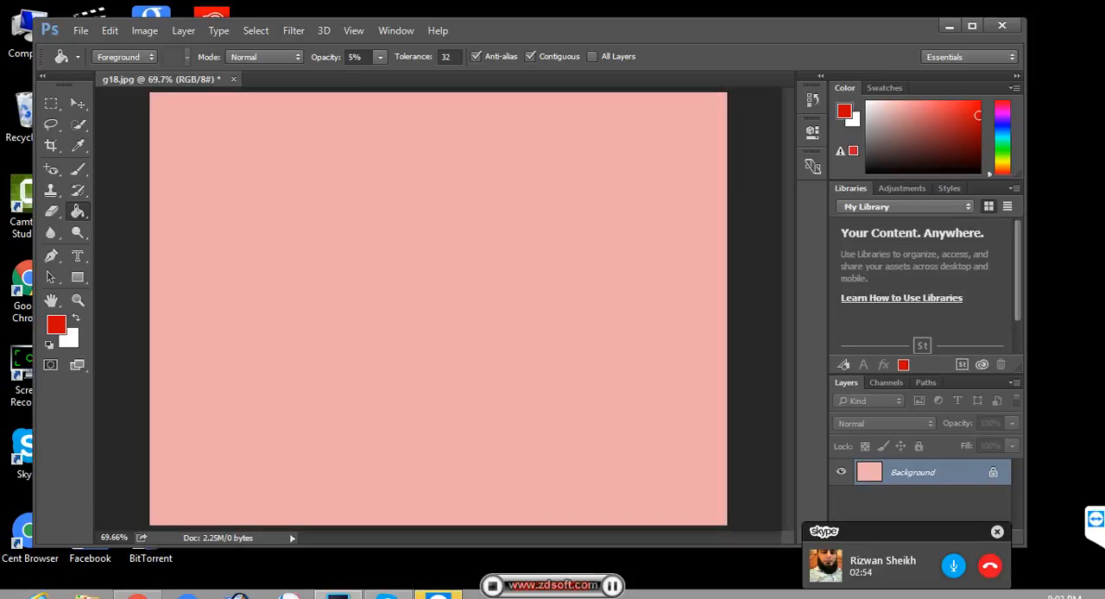
click(438, 309)
click(437, 308)
click(438, 308)
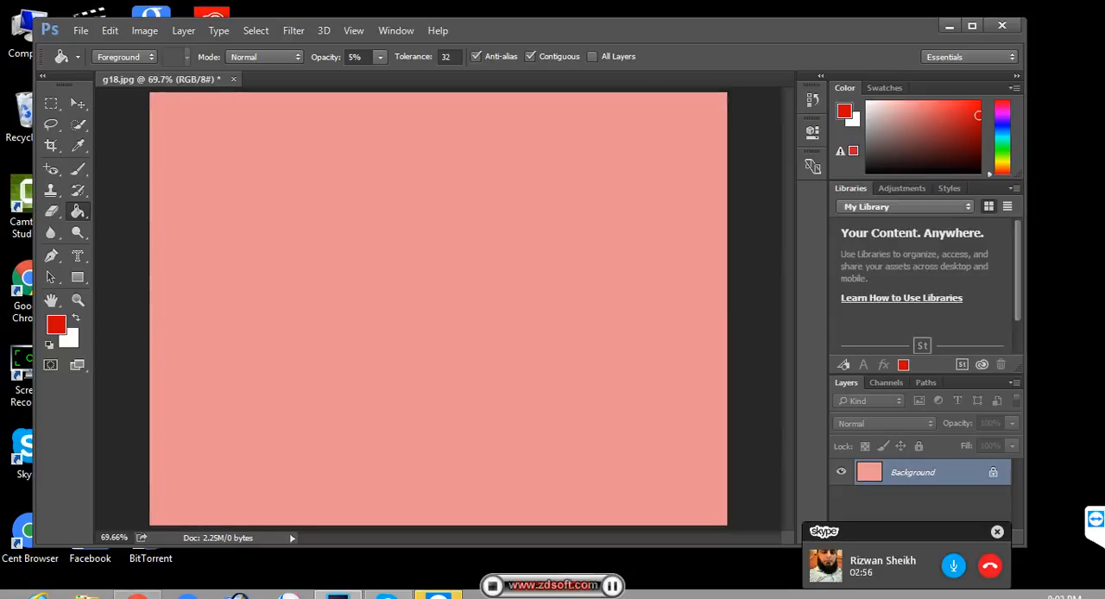
click(438, 308)
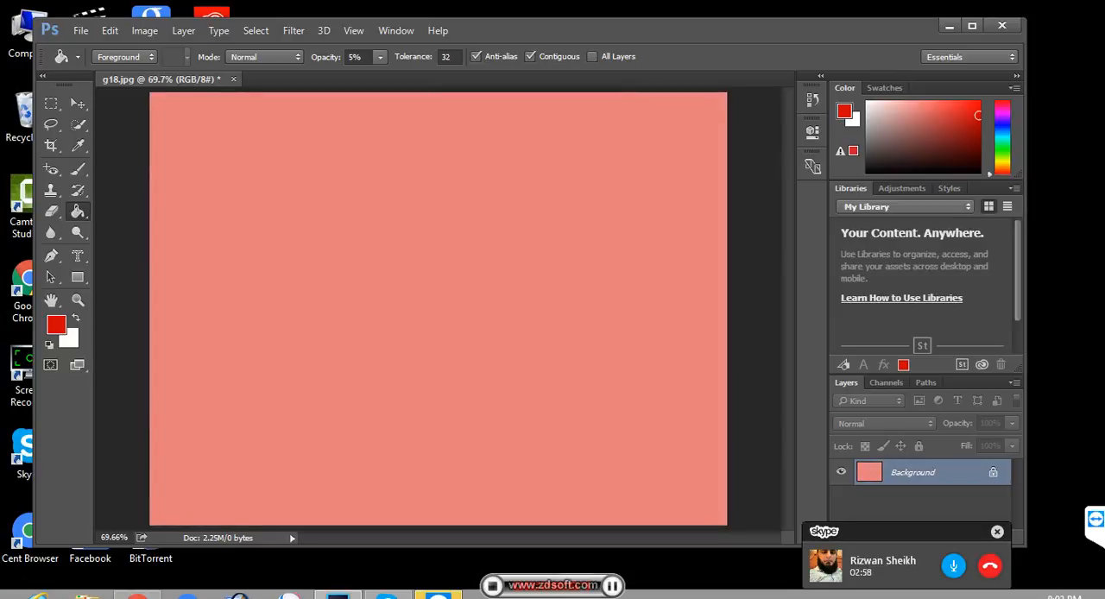
click(438, 308)
click(437, 308)
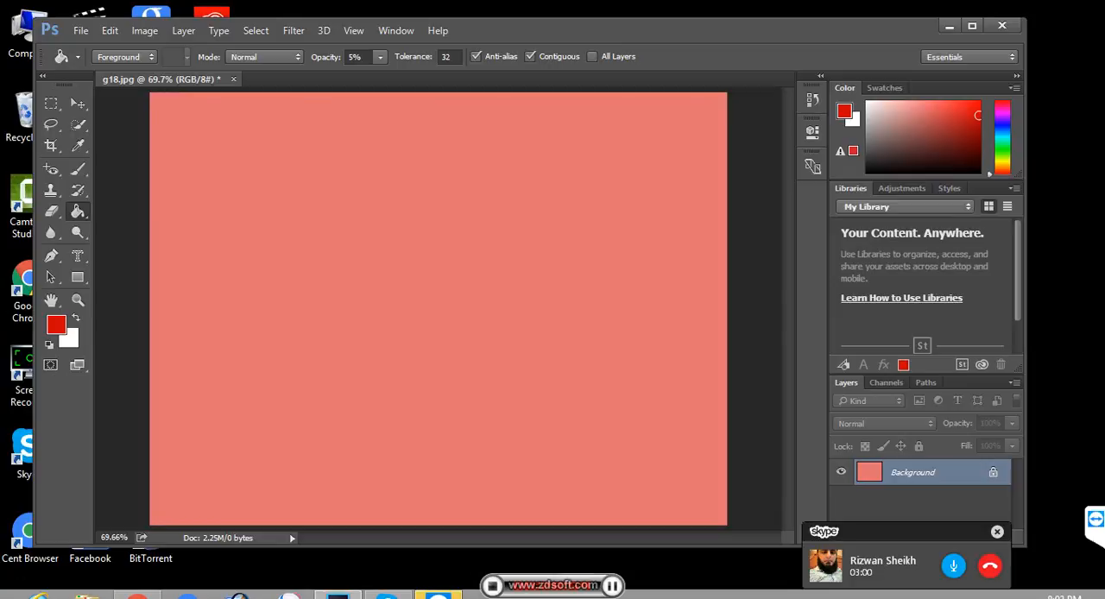
click(438, 308)
click(437, 308)
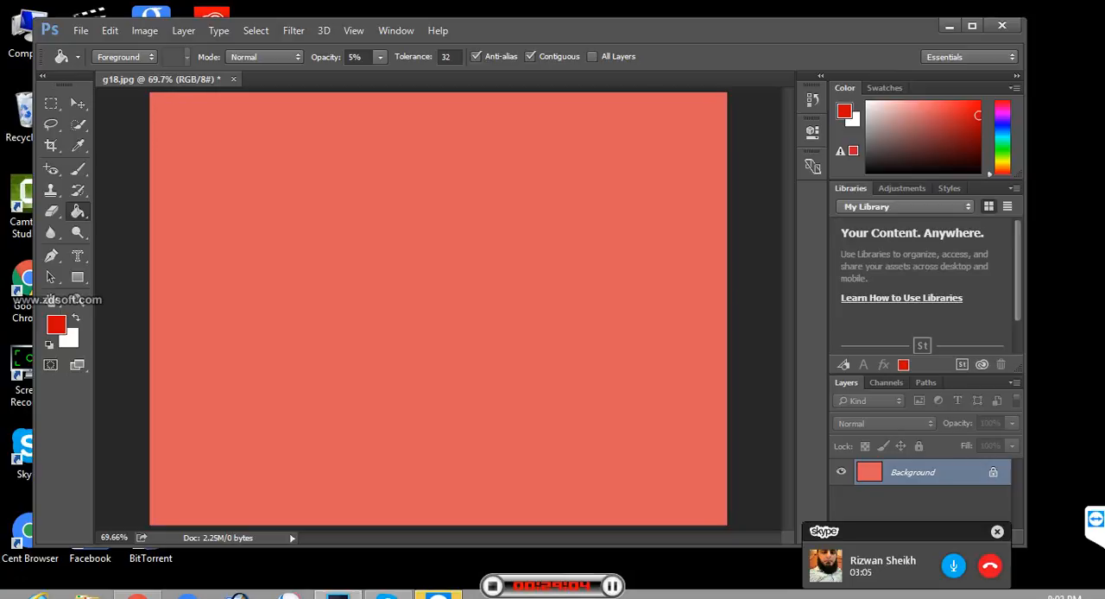
- Swap the foreground and background colors and fill the canvas with white at 5% opacity several times to lighten it
key(x)
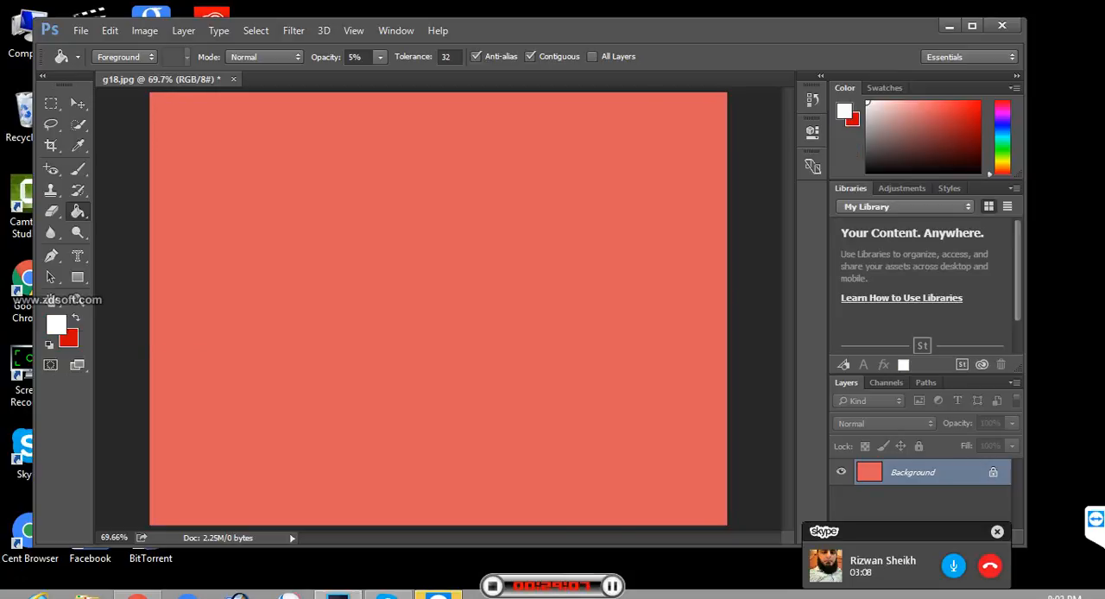
click(439, 309)
click(439, 308)
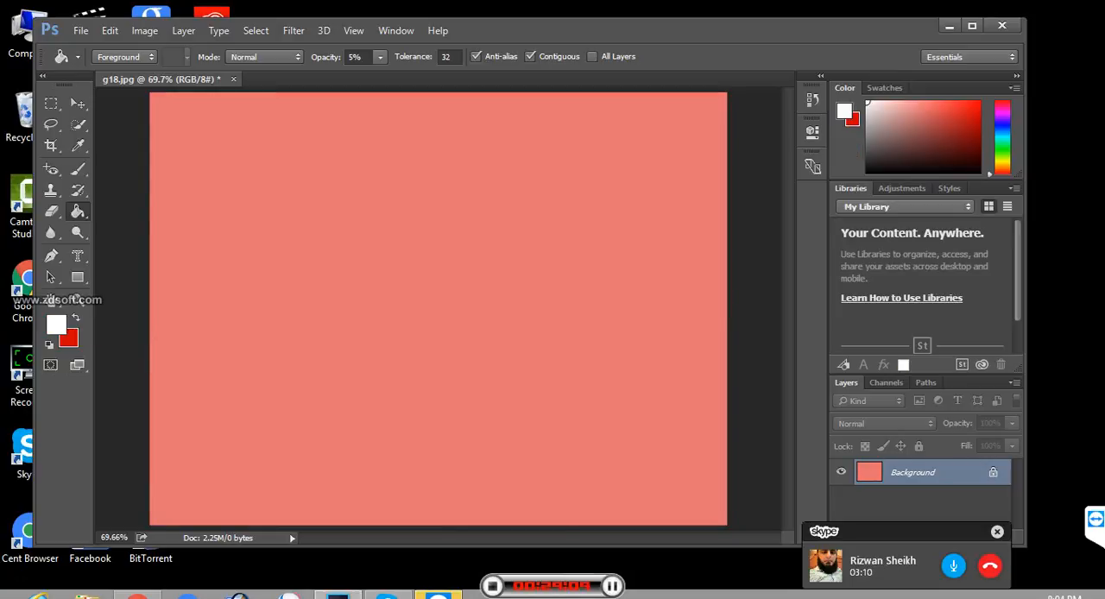
click(439, 309)
click(438, 309)
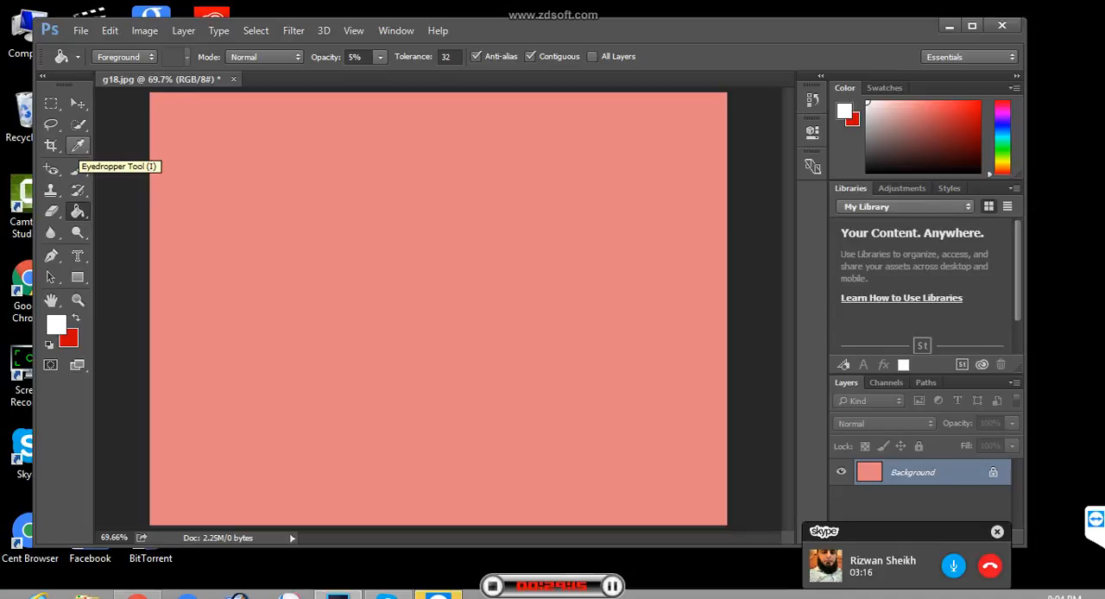
- Sample the coral canvas with the Eyedropper as the foreground color and check its hex code in the Color Picker
click(79, 147)
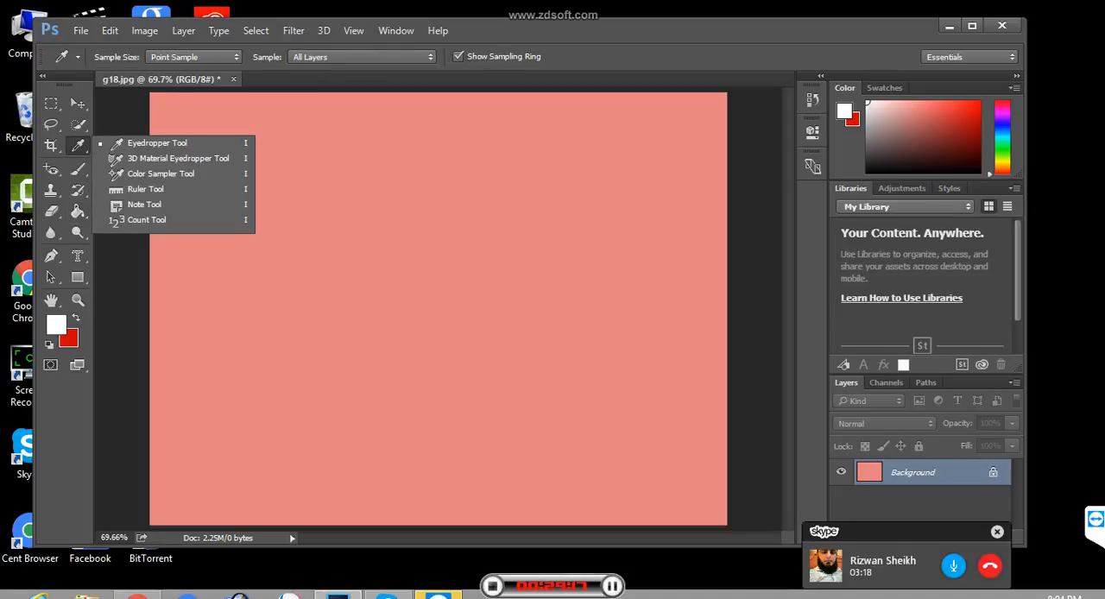
click(155, 143)
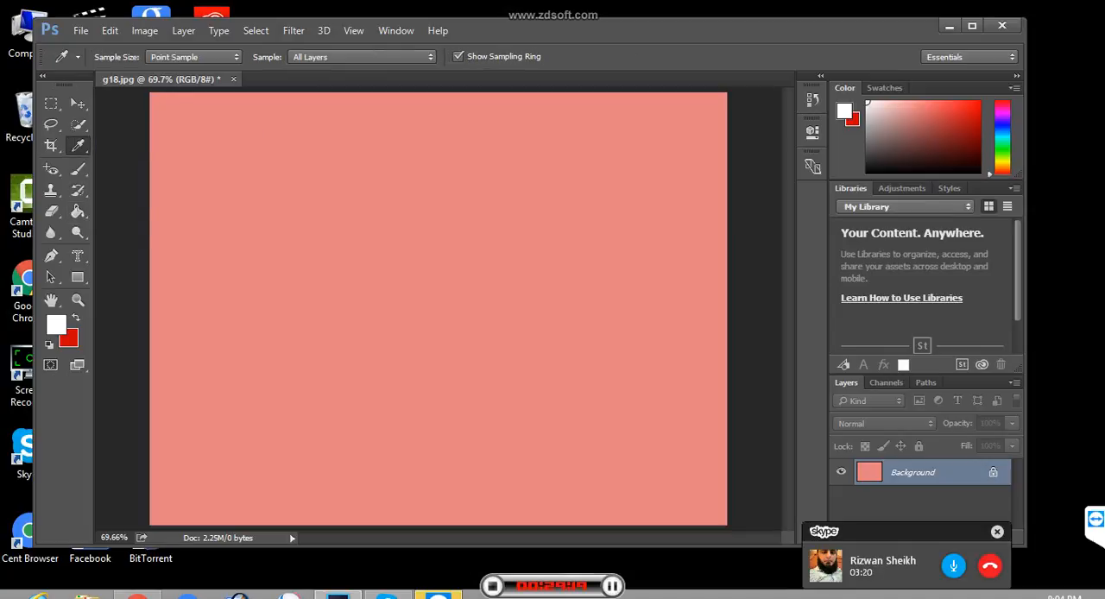
click(172, 159)
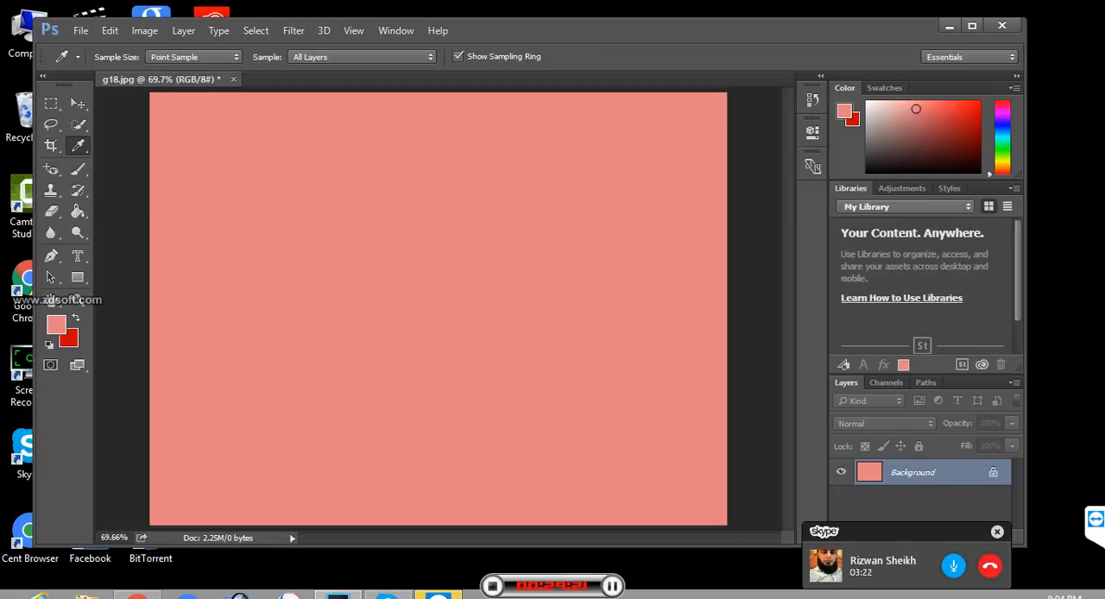
click(524, 299)
click(57, 325)
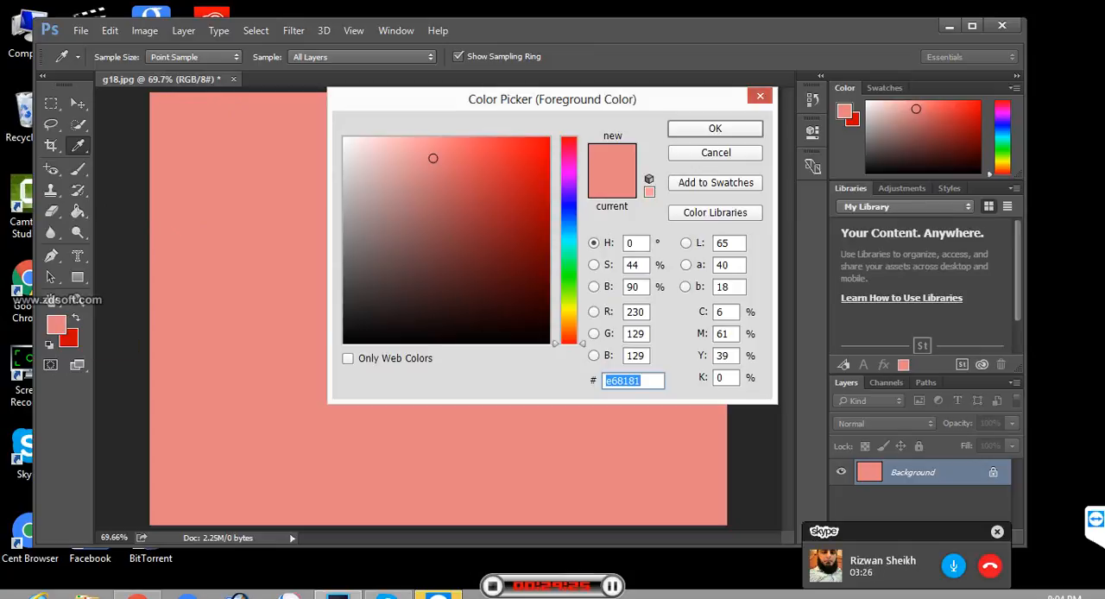
click(643, 381)
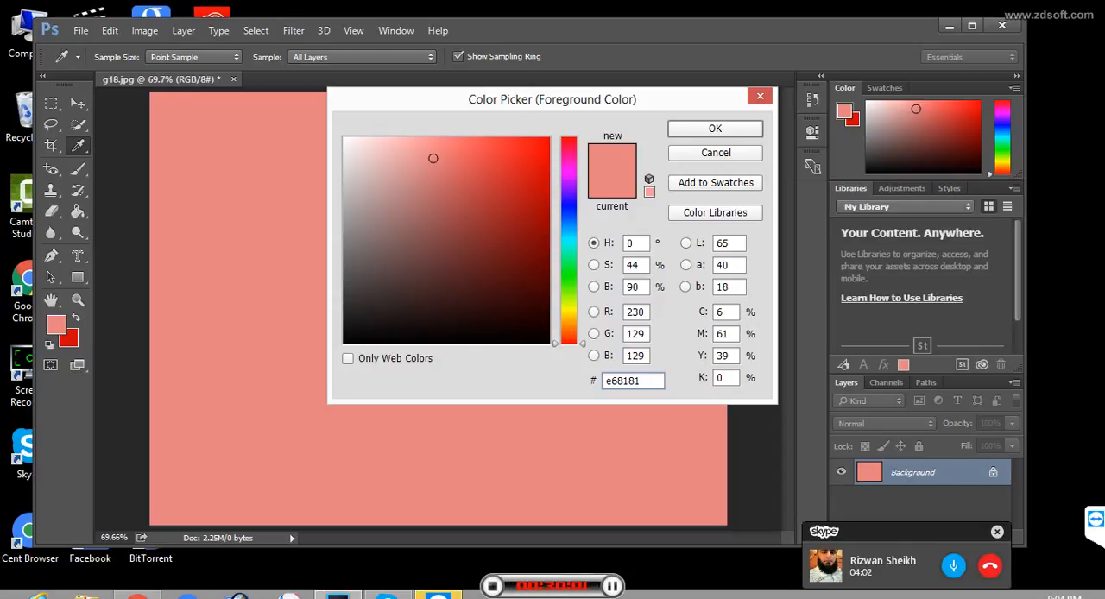
key(Return)
key(g)
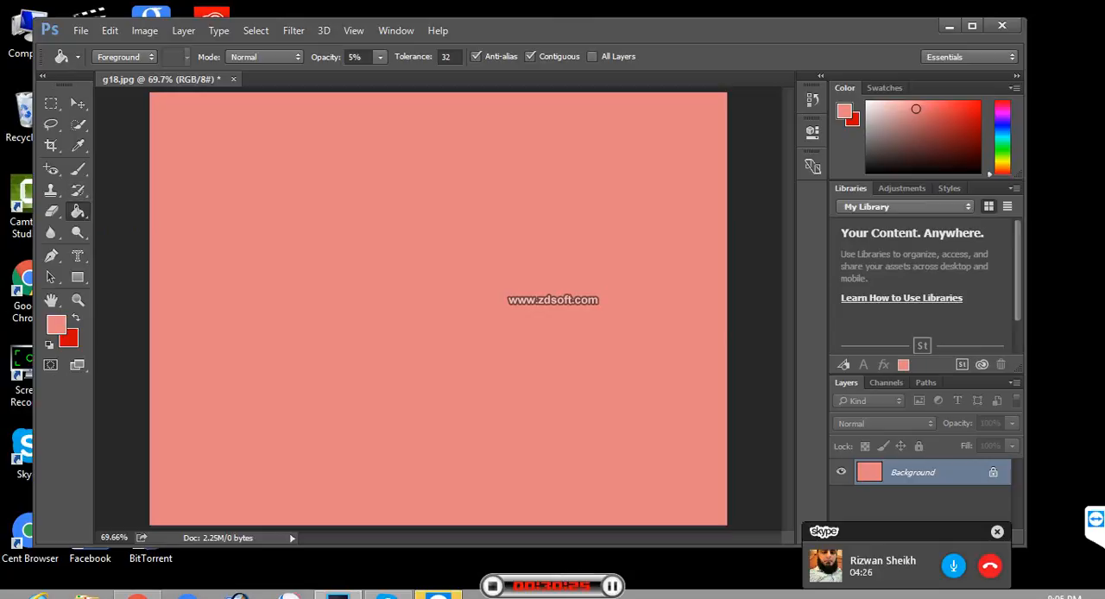
- Shift the foreground color's hue to 141° in the Color Picker to get the light green 81e6a5
click(57, 325)
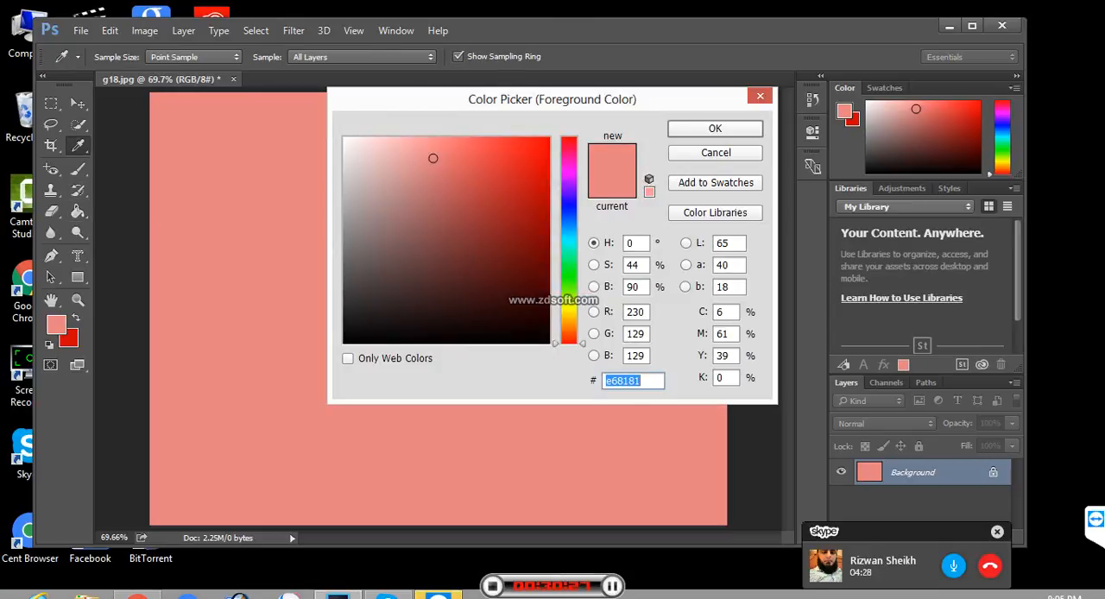
drag(569, 268, 569, 262)
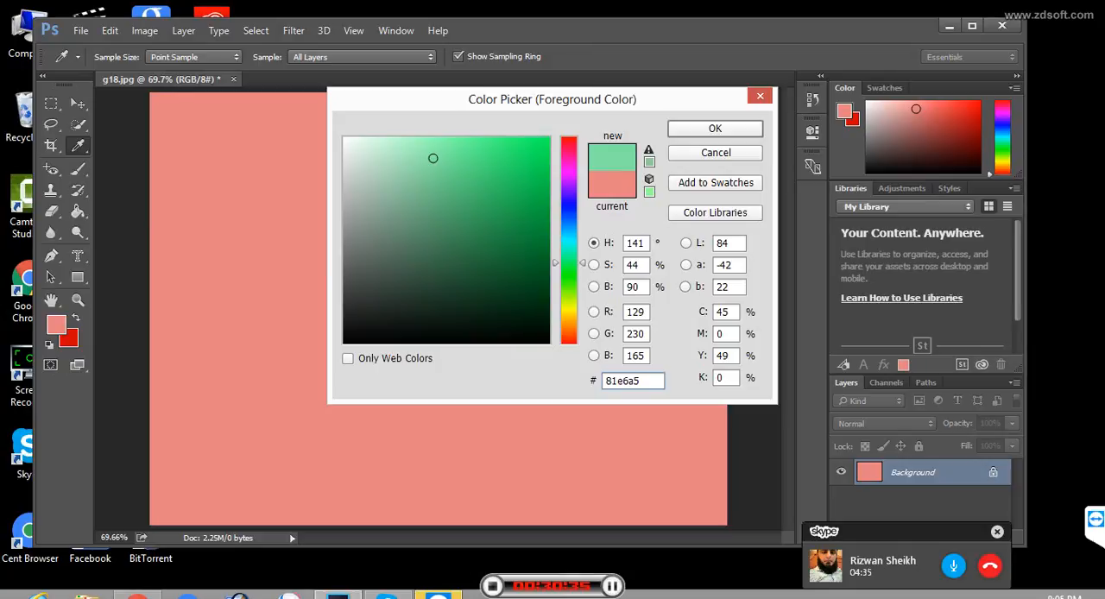
key(Return)
key(g)
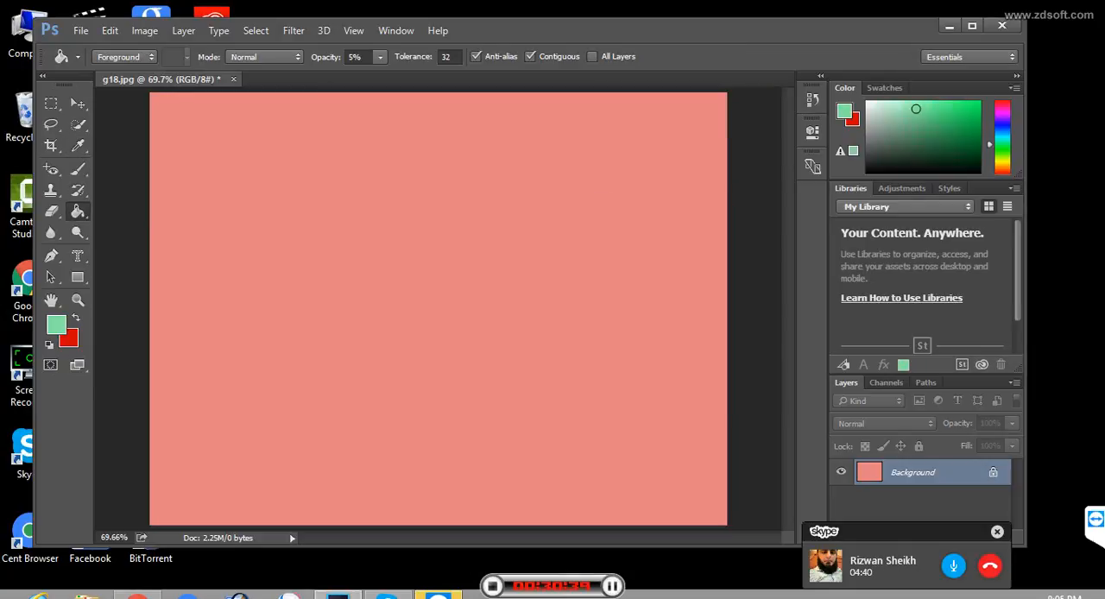
- Set the background color to the very pale pink f8ebeb
click(69, 339)
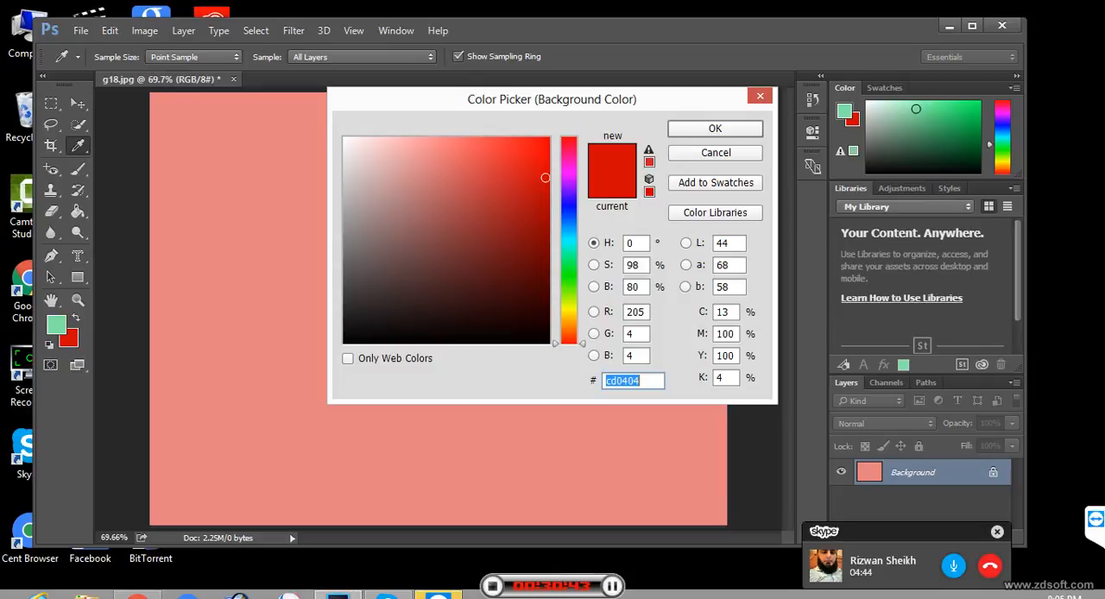
text(f8ebeb)
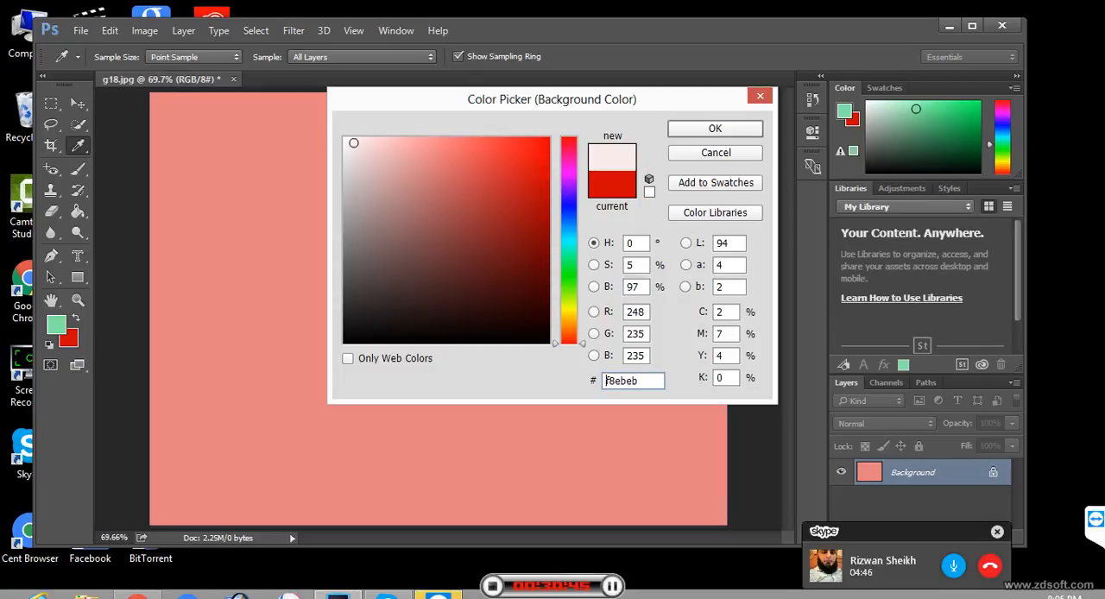
key(Return)
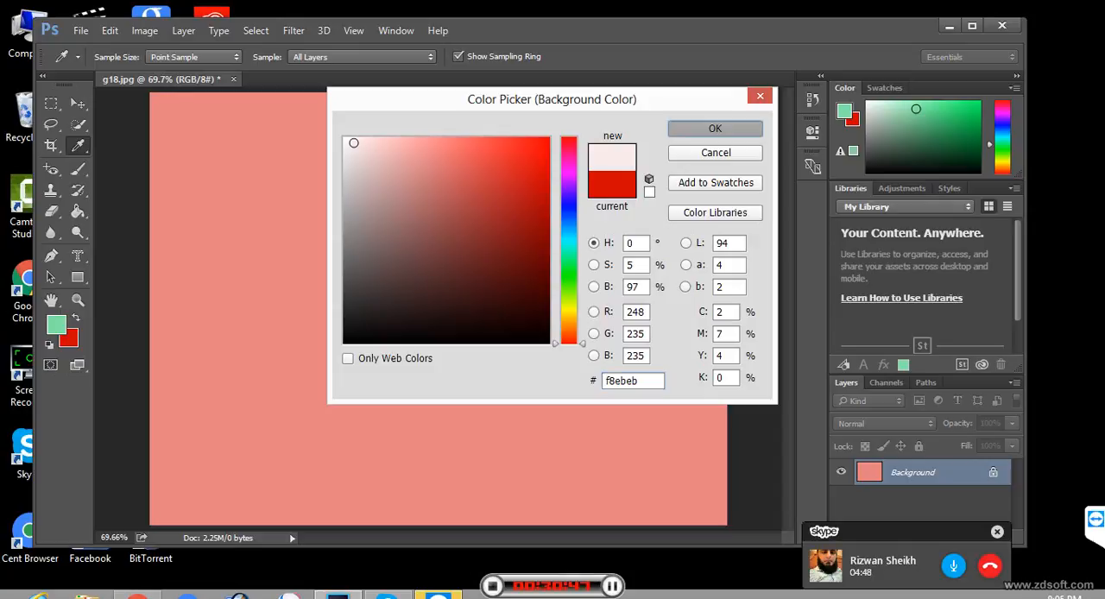
key(g)
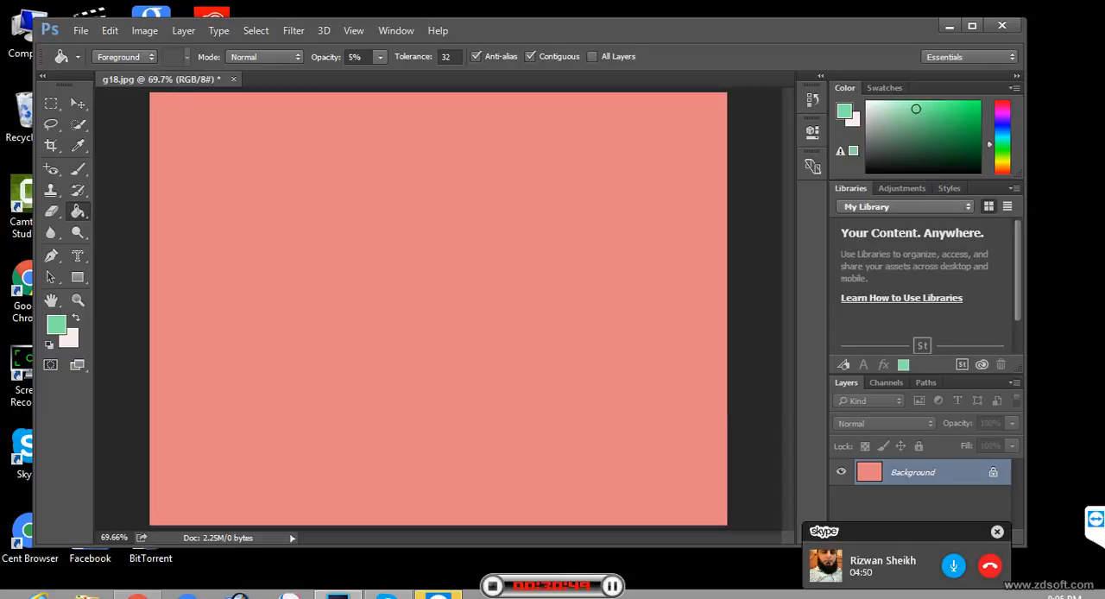
- Darken the foreground color to the deep green 05772d in the Color Picker
click(56, 325)
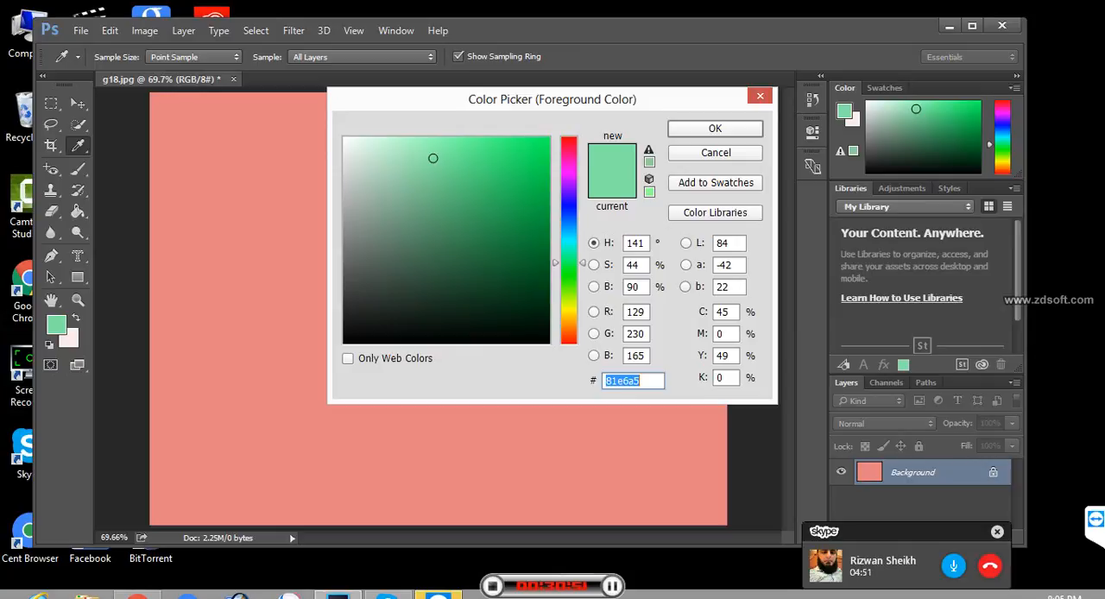
text(06e856)
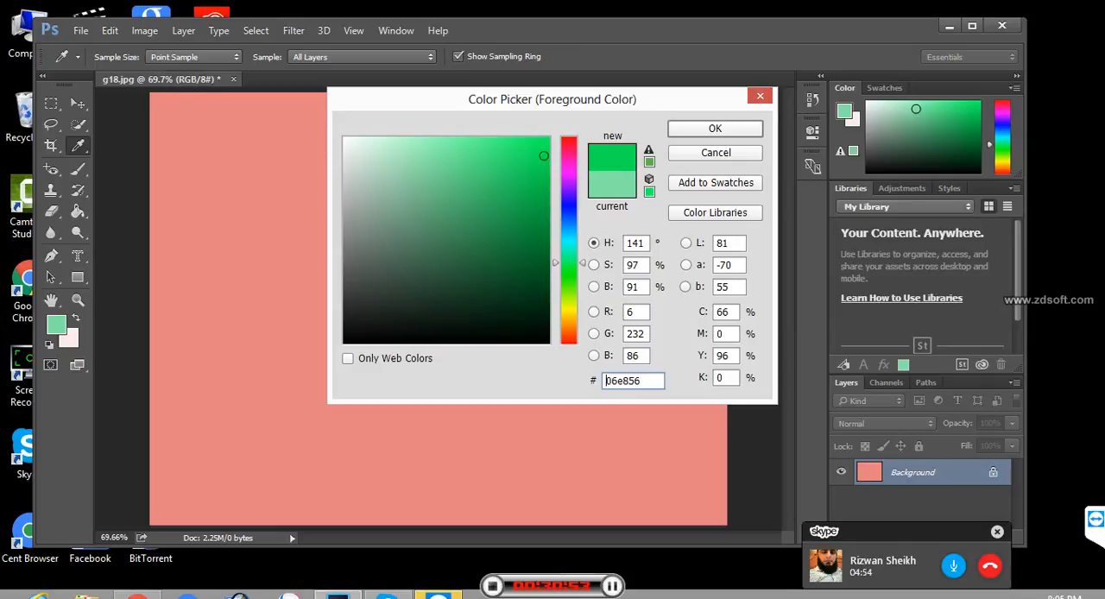
drag(544, 157, 540, 247)
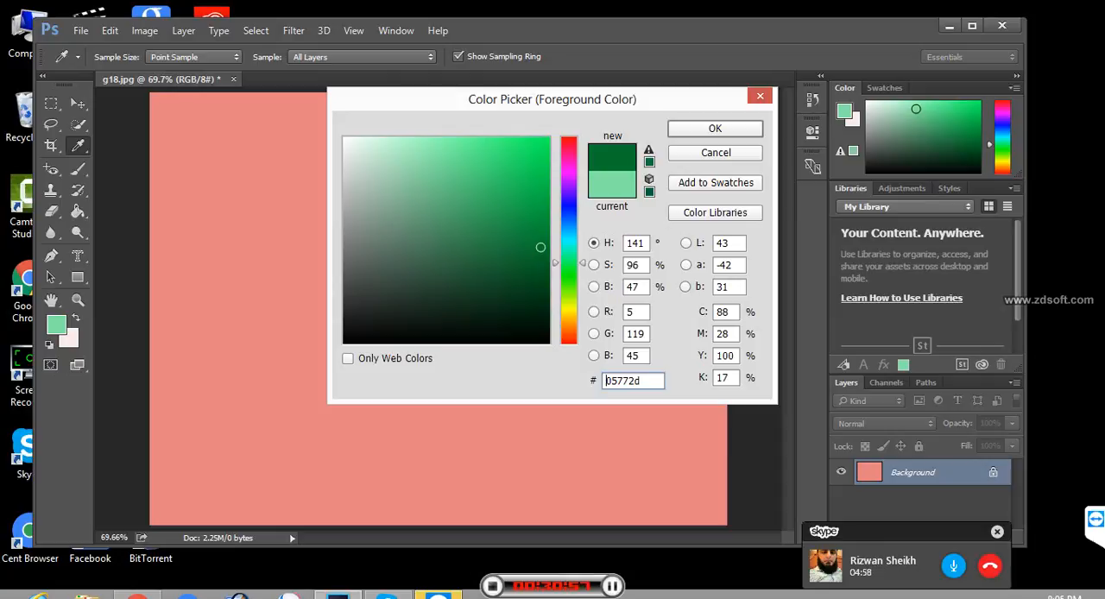
key(Return)
key(g)
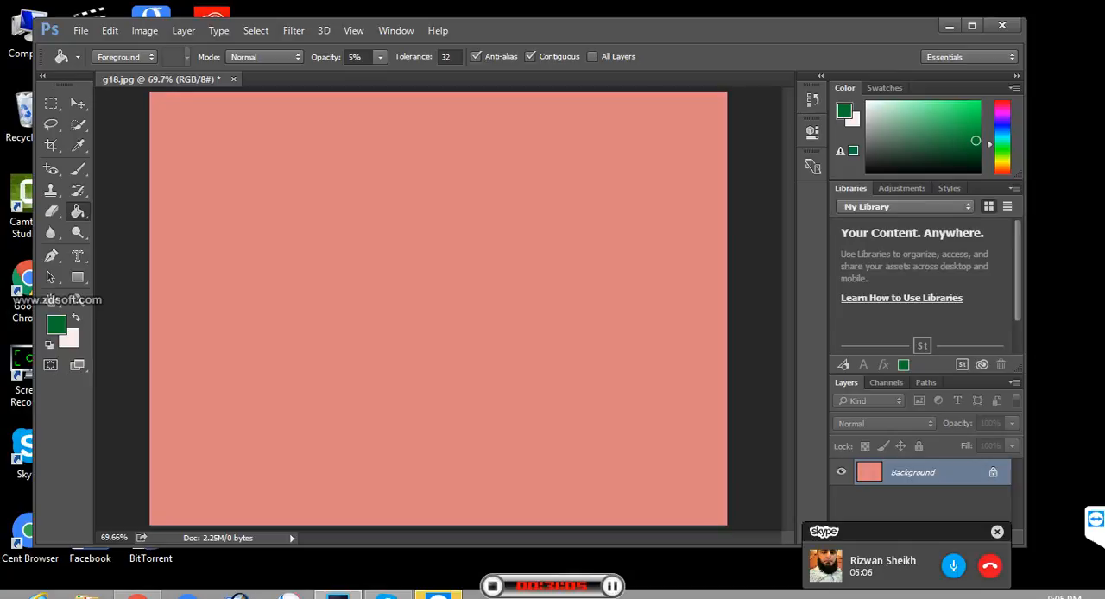
- Fill the canvas with the pale pink background color, and build up green over it with repeated Paint Bucket fills at 5% opacity
key(ctrl+BackSpace)
click(437, 308)
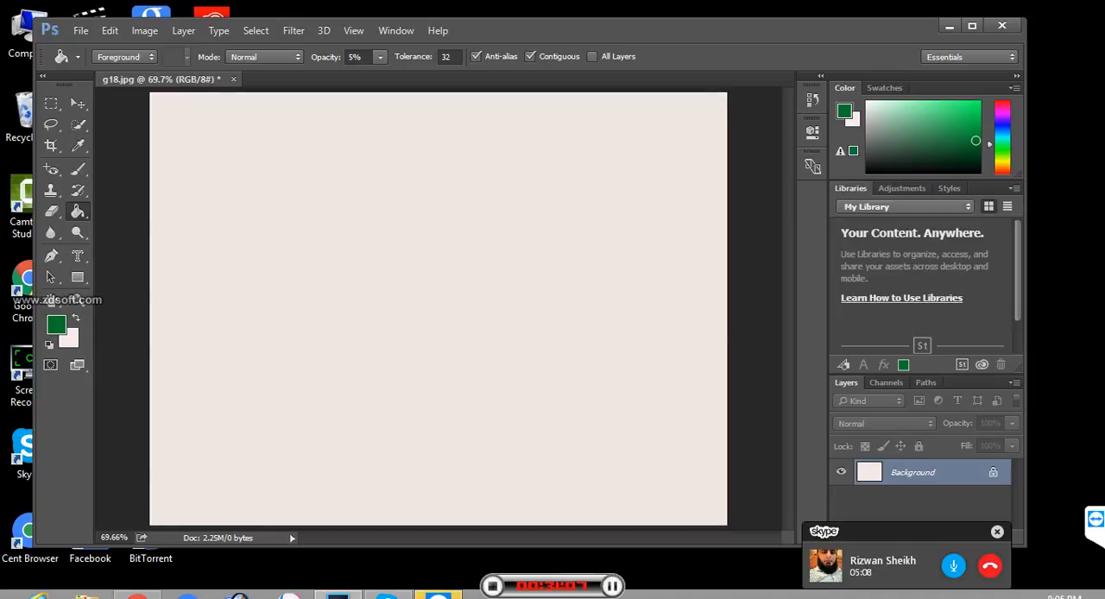
click(438, 308)
click(437, 308)
click(438, 308)
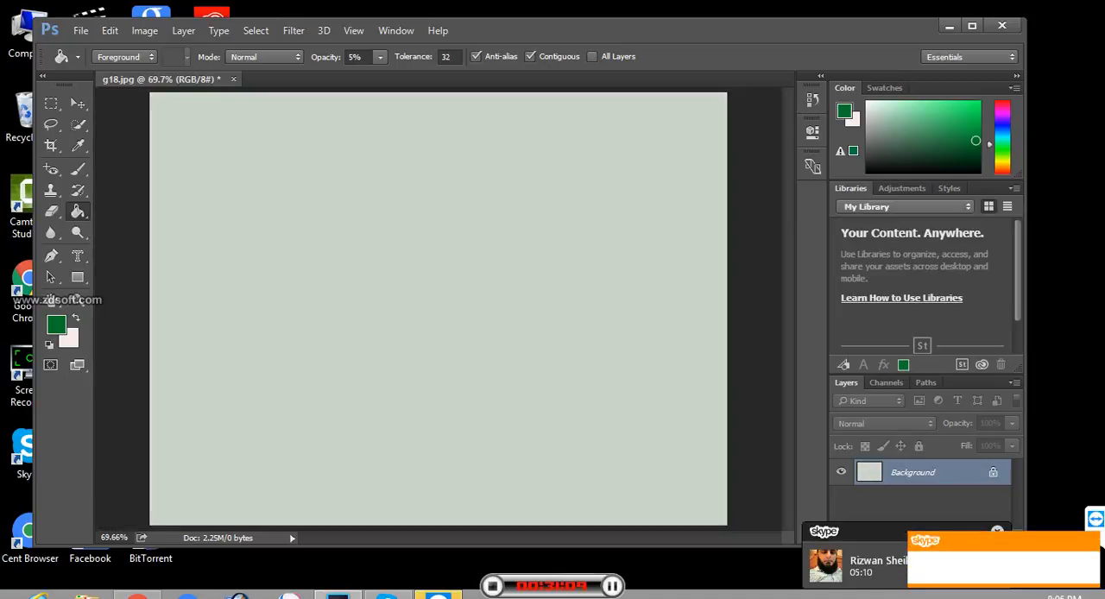
click(438, 309)
click(438, 308)
click(437, 308)
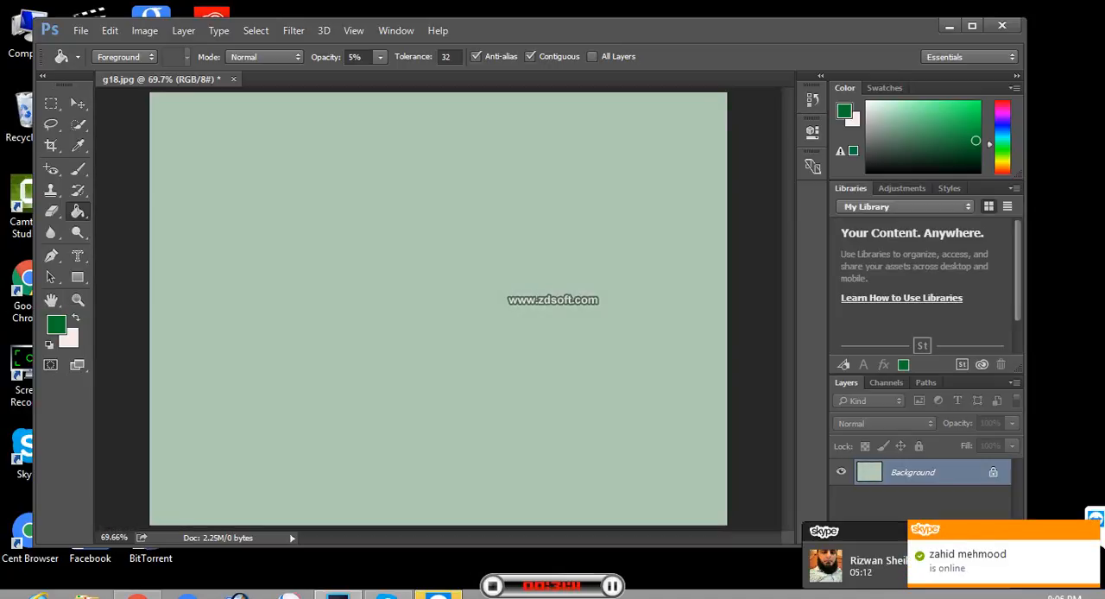
click(438, 308)
click(438, 308)
click(438, 308)
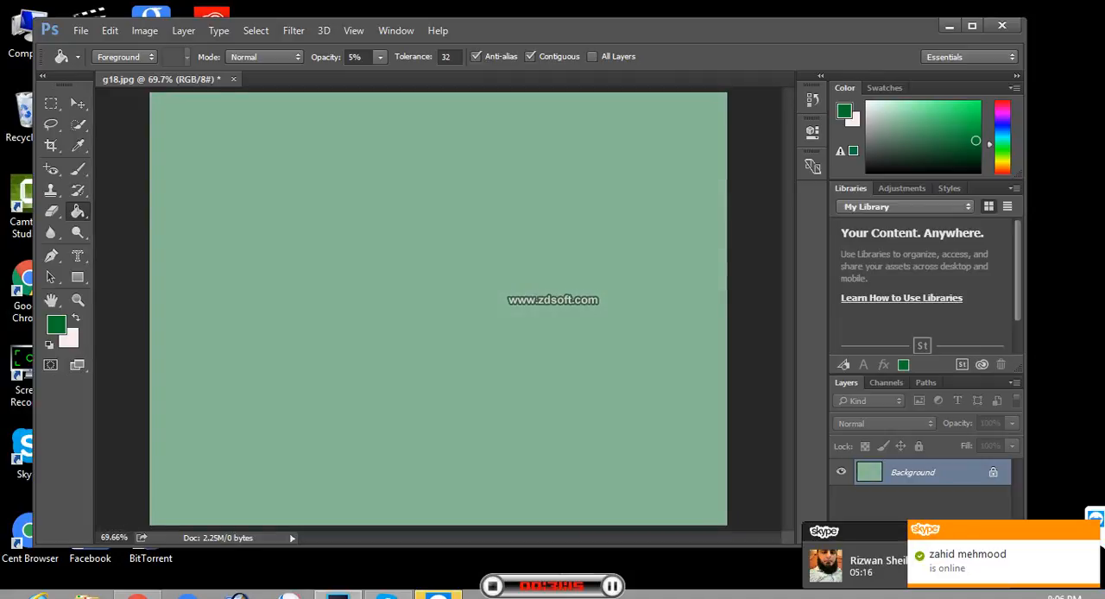
- Swap the foreground and background colors and fill the canvas with pale pink at 5% opacity to lighten the green
click(71, 341)
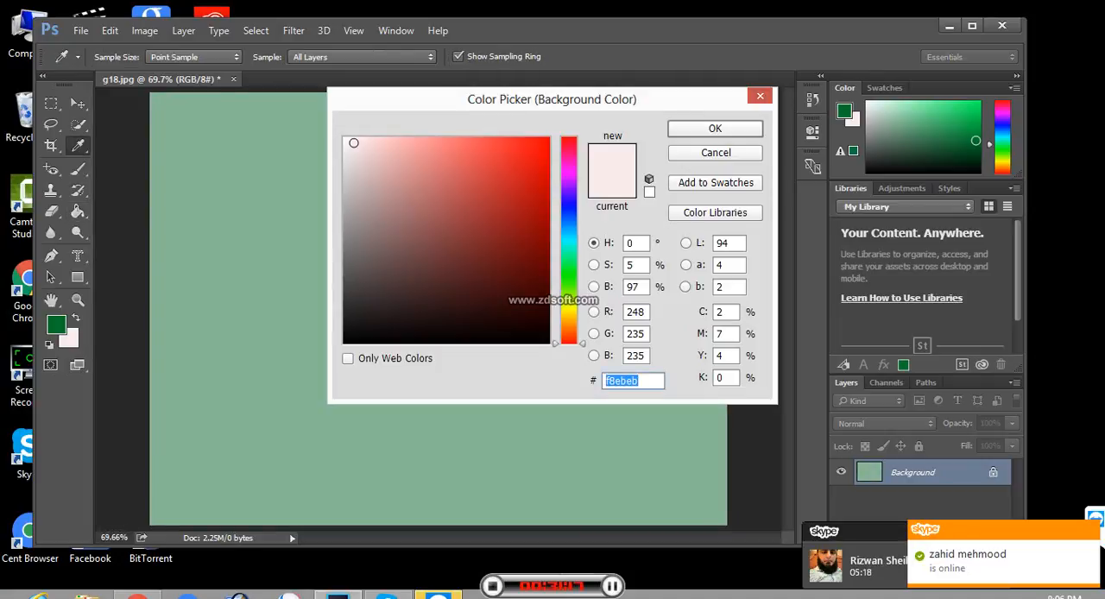
key(Return)
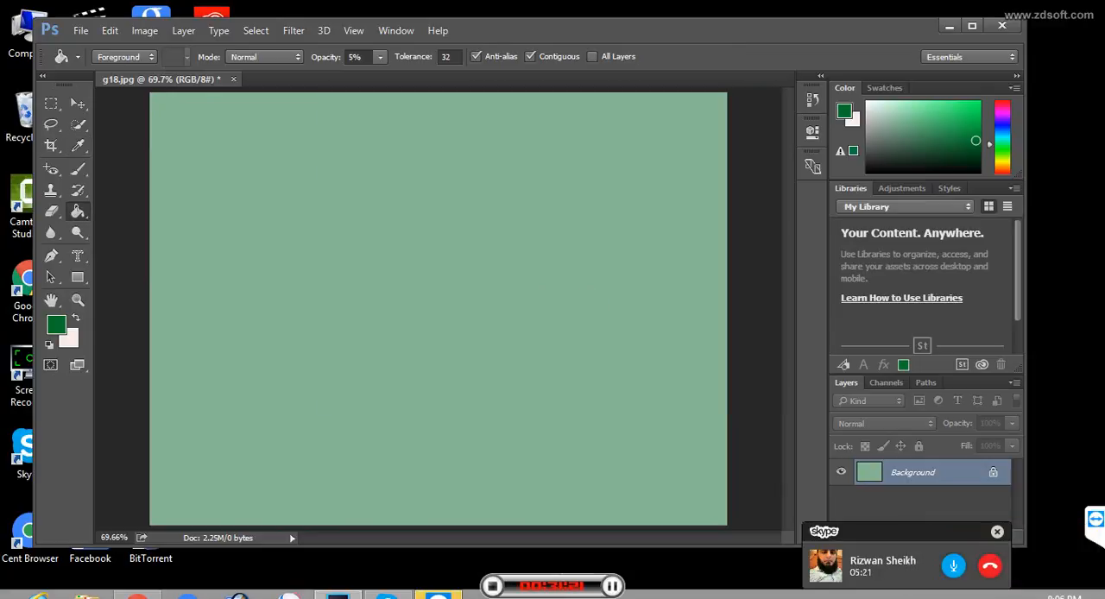
key(x)
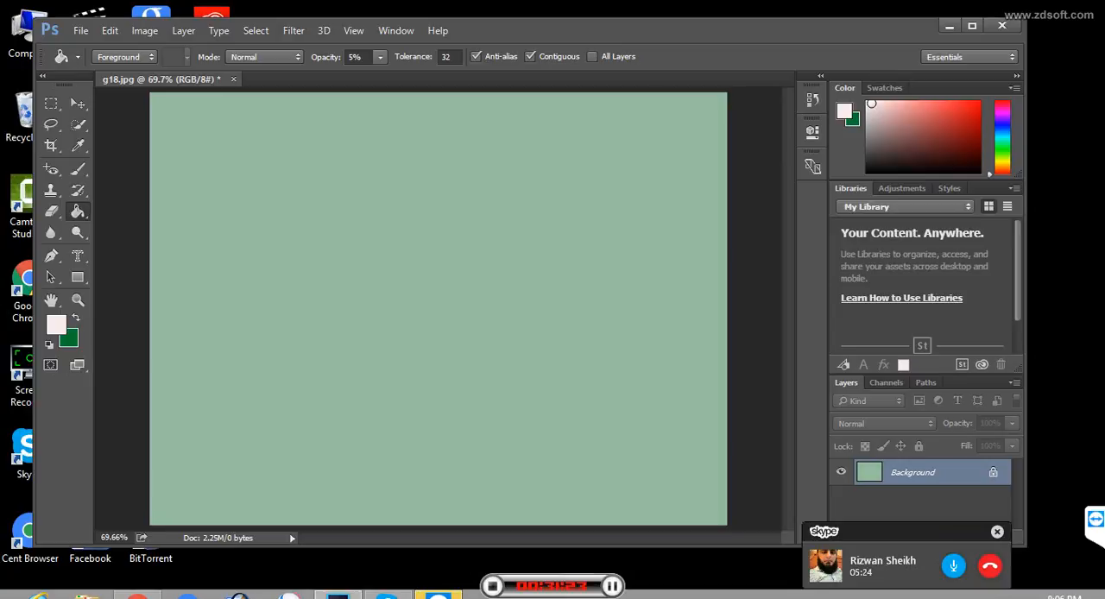
click(438, 308)
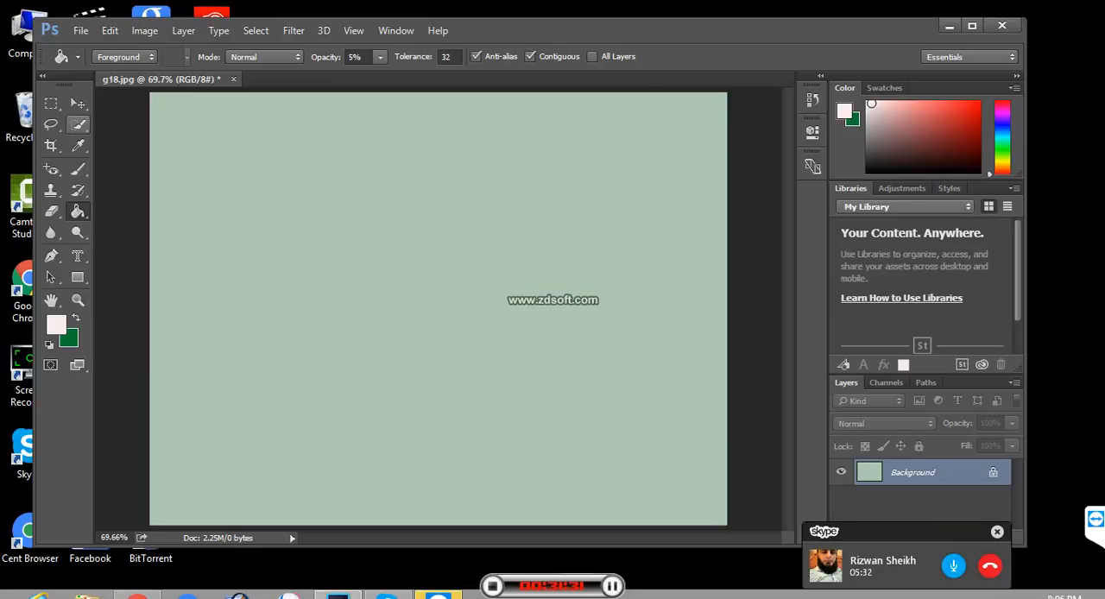
- Try the Eyedropper on the dark pasteboard and the pale green canvas, and pick a darker green in the color field
click(78, 145)
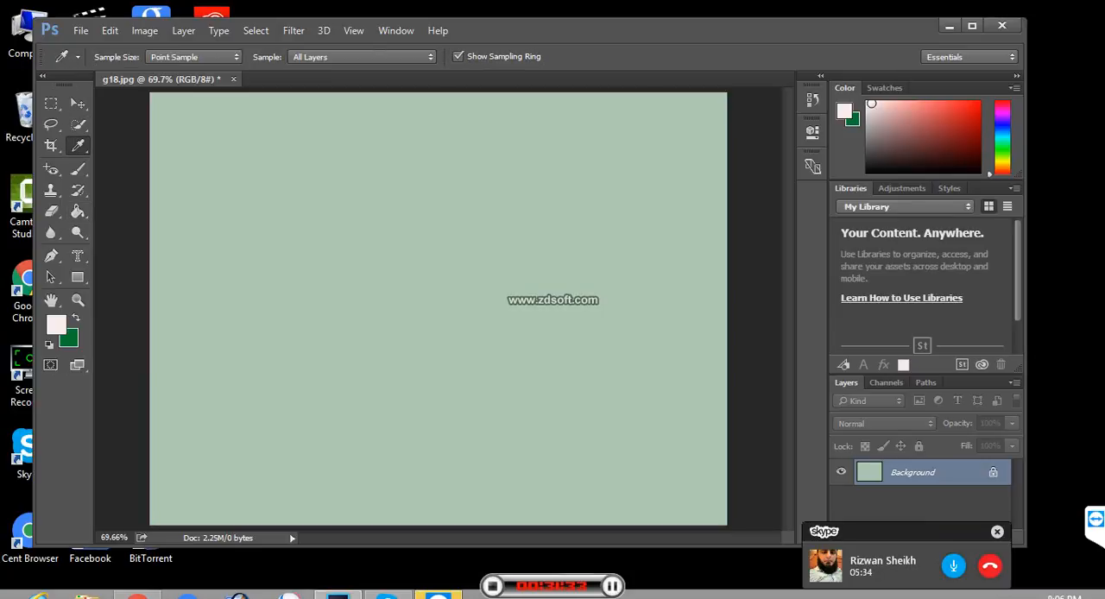
right_click(78, 145)
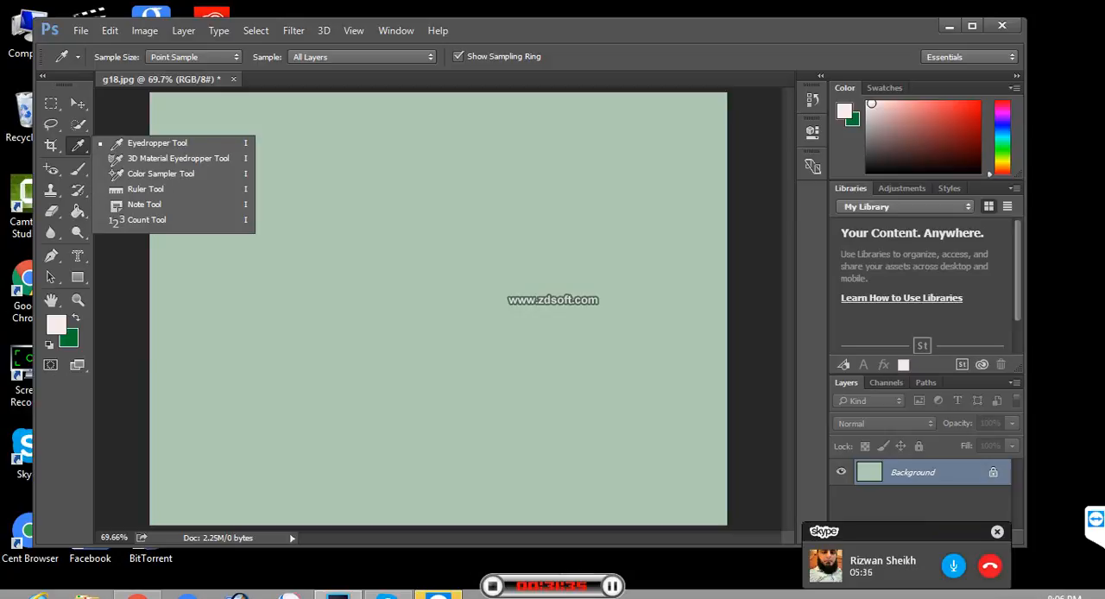
click(120, 267)
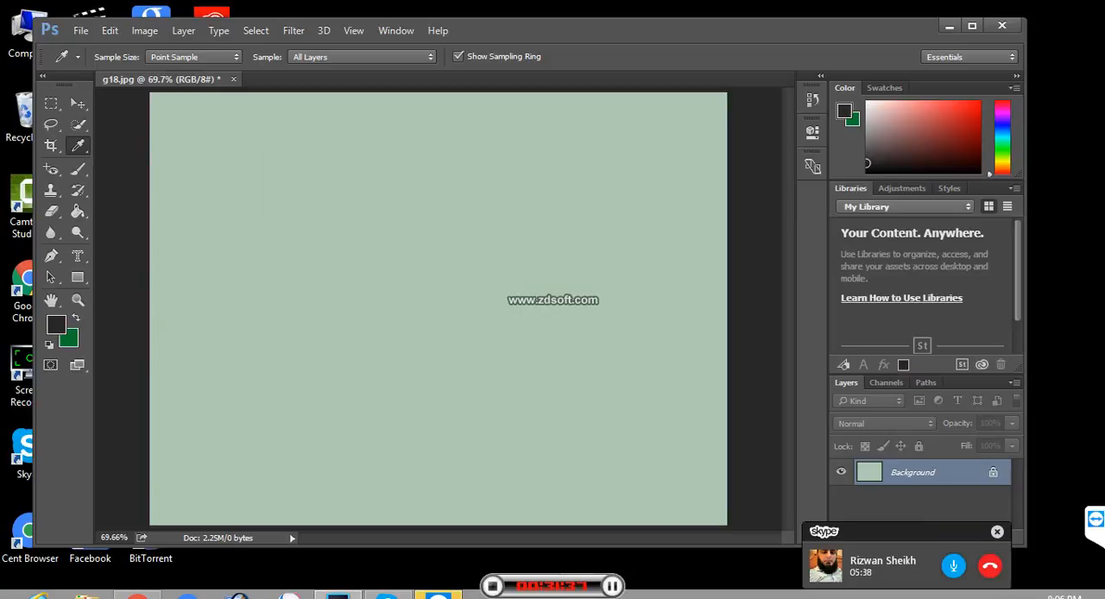
click(277, 214)
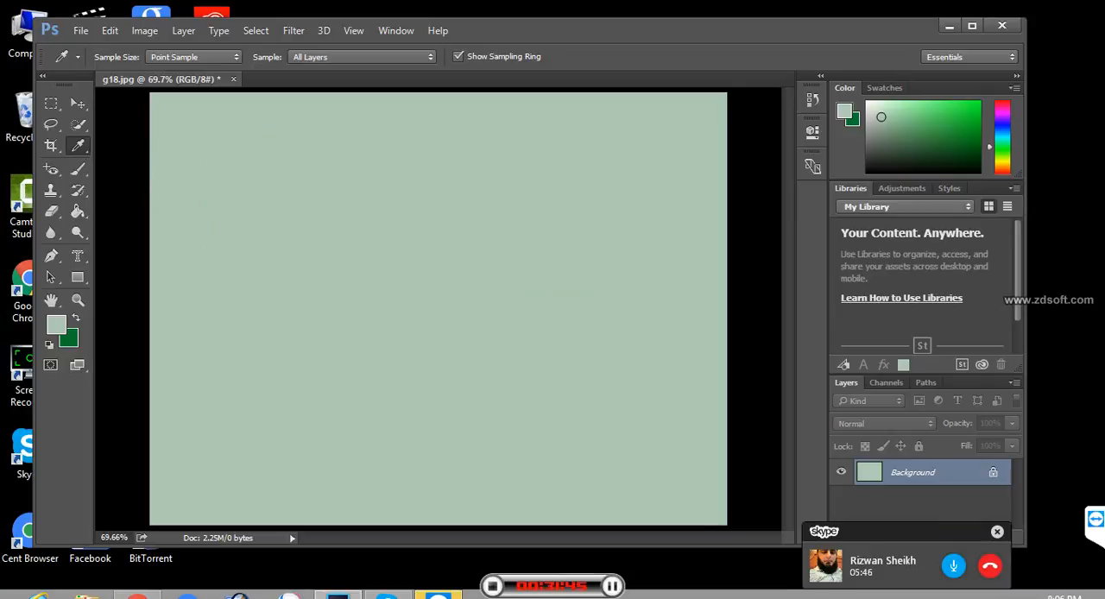
click(920, 144)
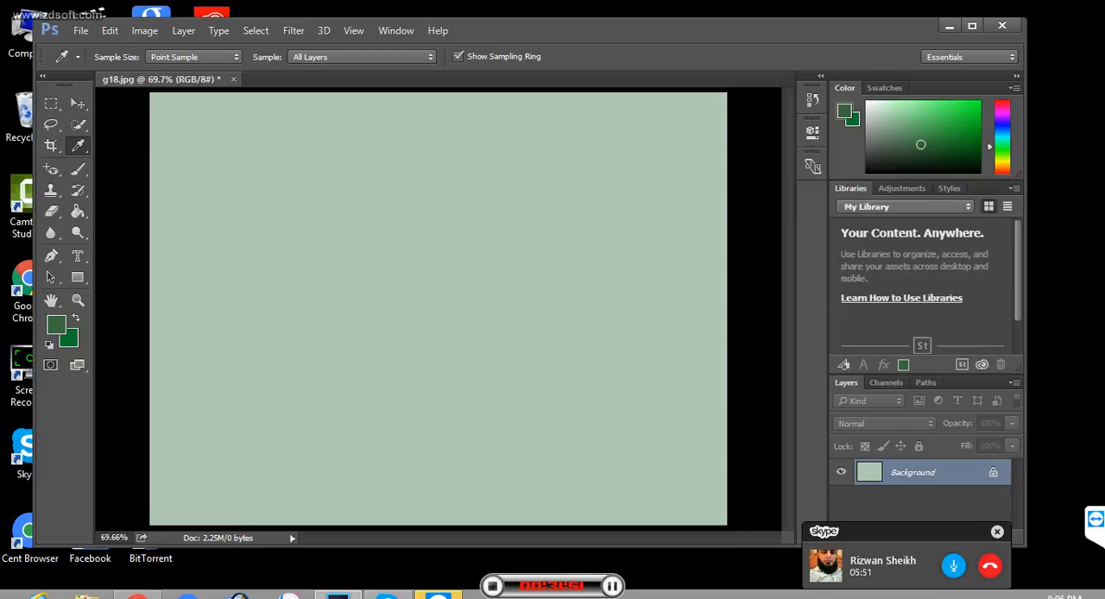
- Sample the pale green canvas as the foreground color and inspect its color code in the Color Picker
click(438, 308)
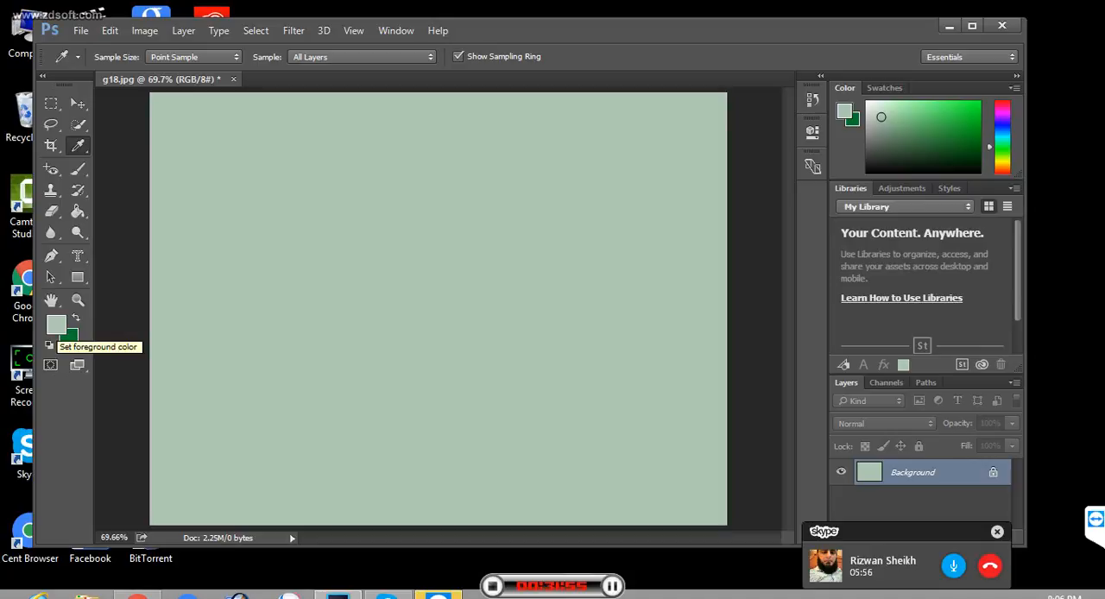
click(55, 323)
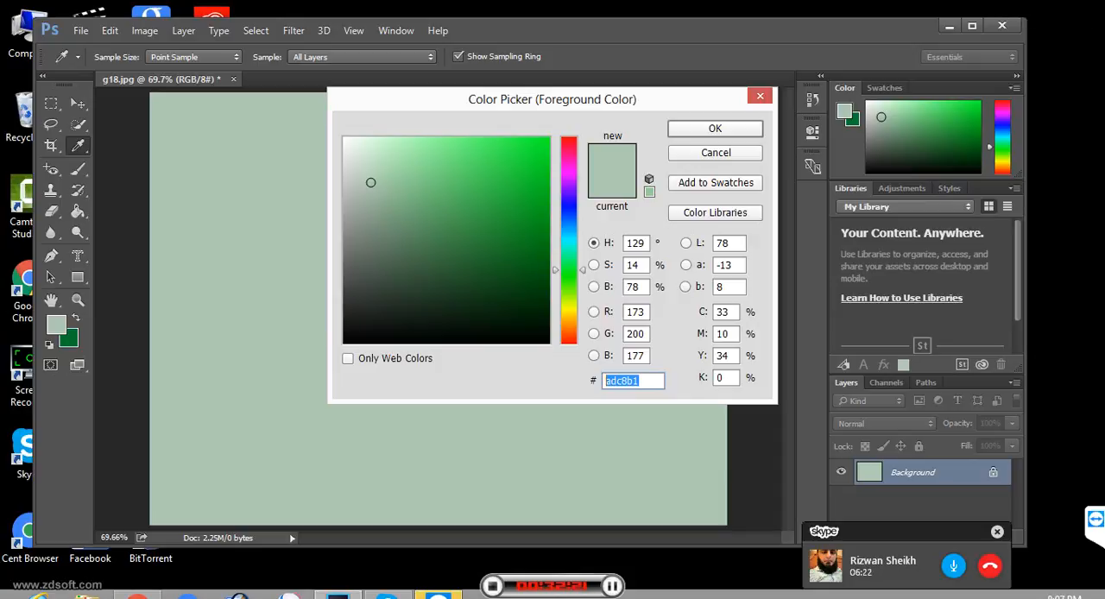
key(Return)
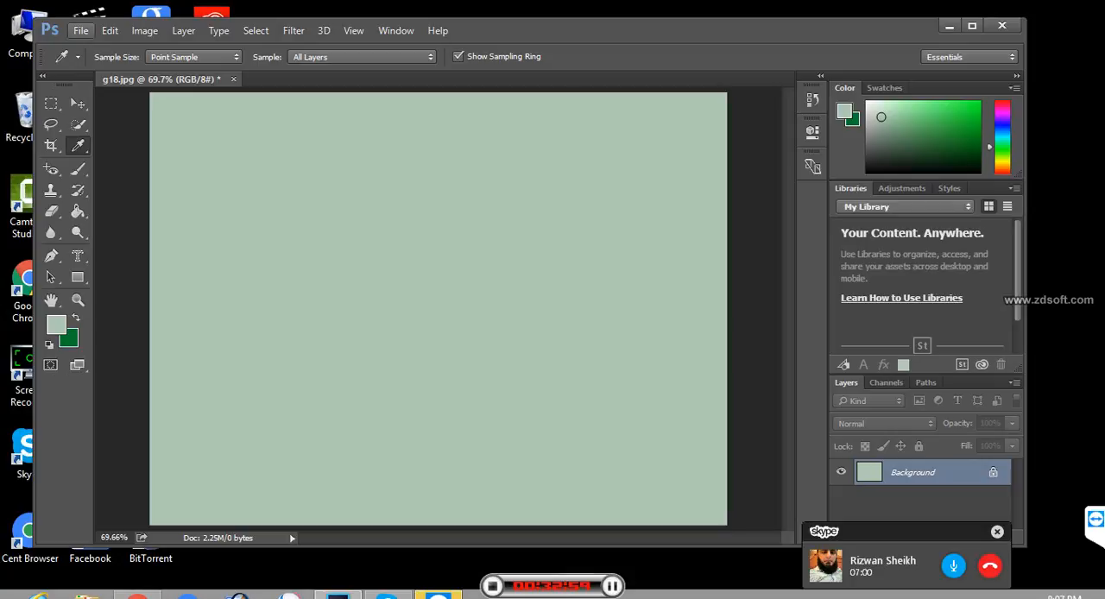
- Open the Ducky image from the Samples folder of Photoshop 7.0 under Program Files on drive C
key(alt+f)
key(o)
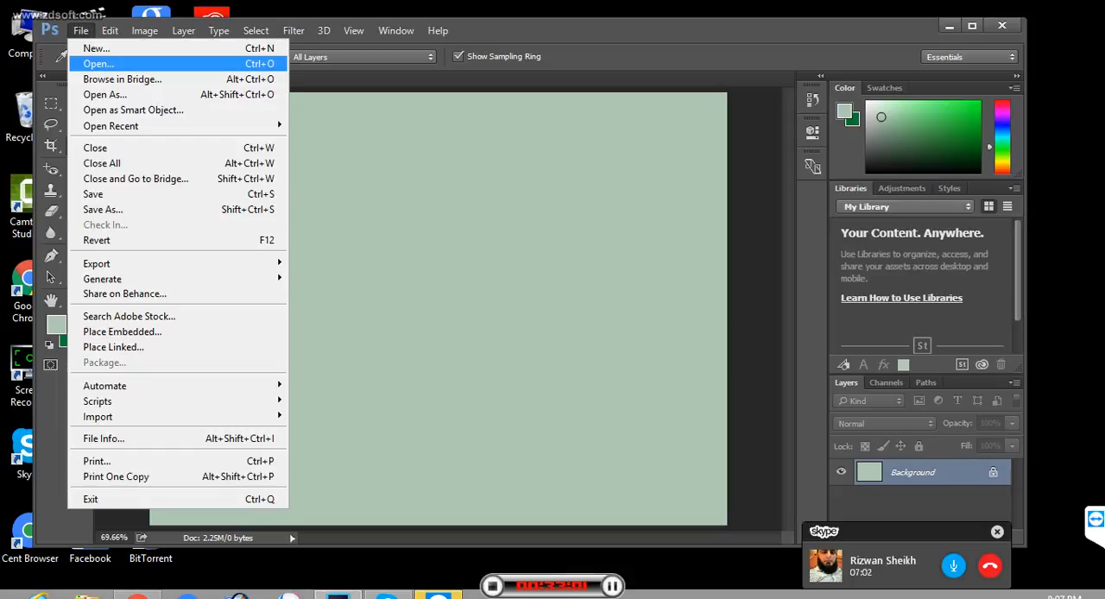
key(Return)
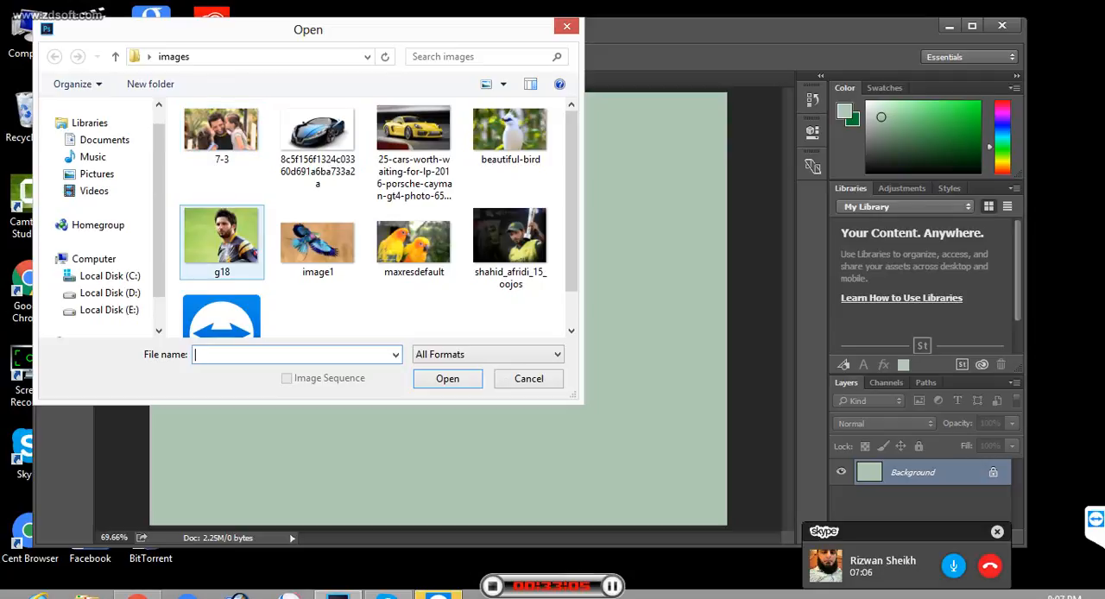
click(110, 276)
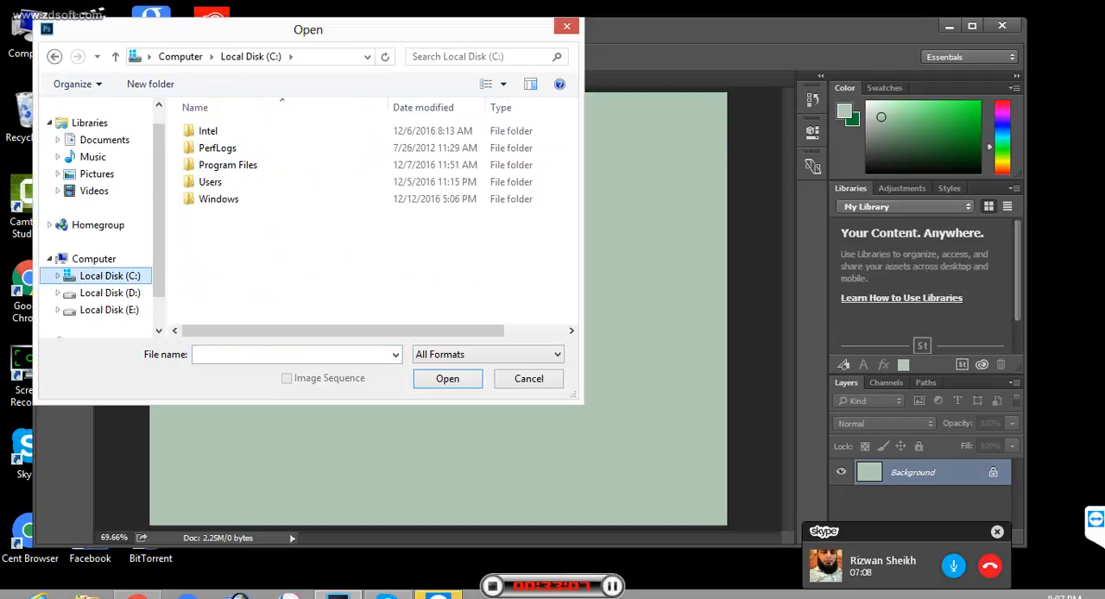
double_click(488, 165)
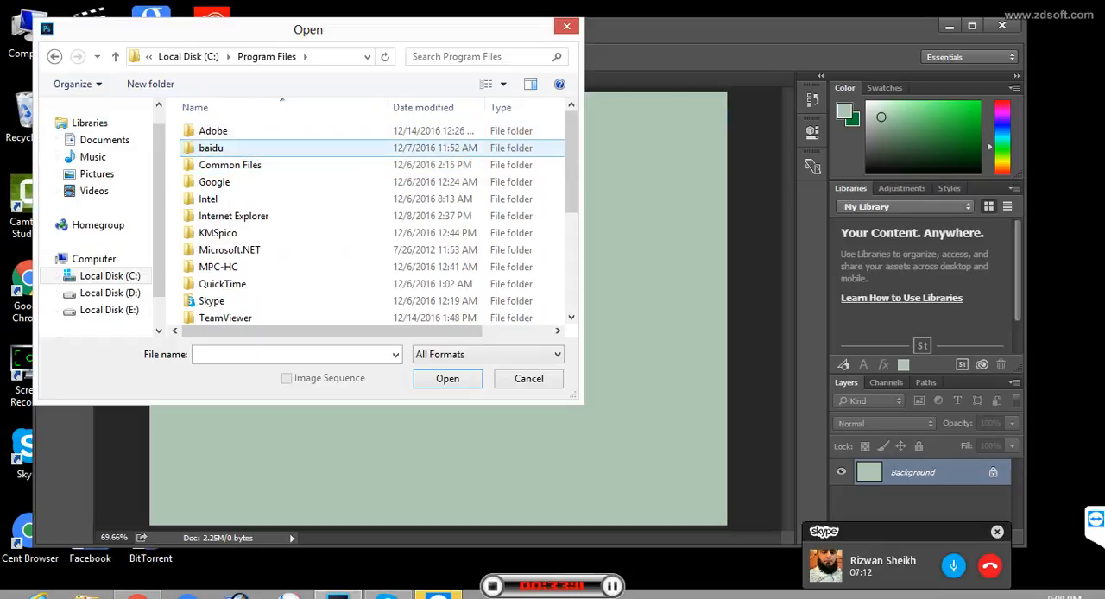
double_click(488, 130)
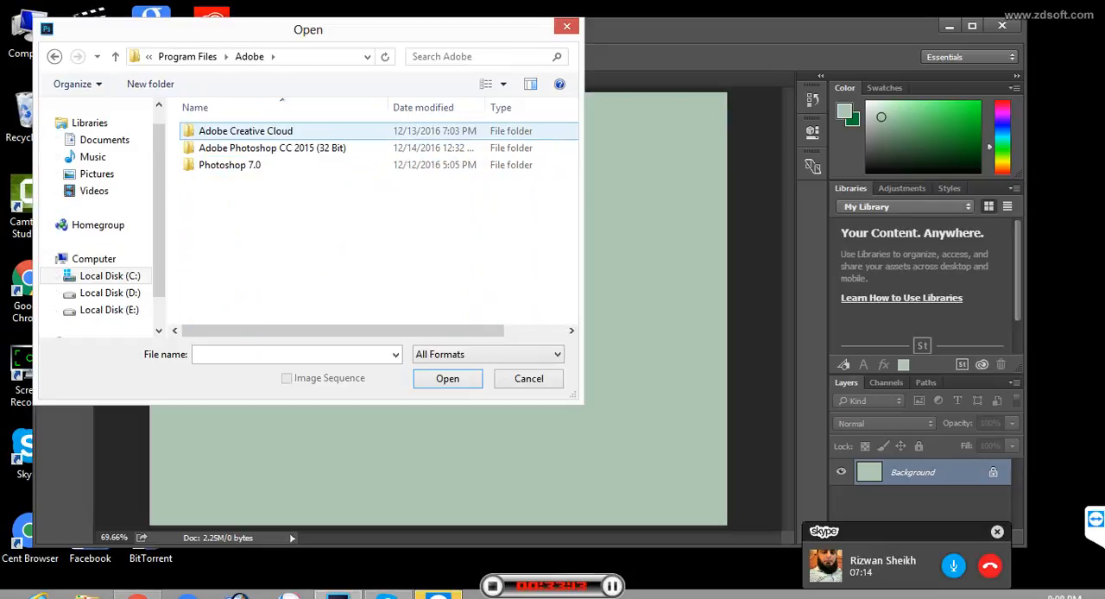
double_click(487, 165)
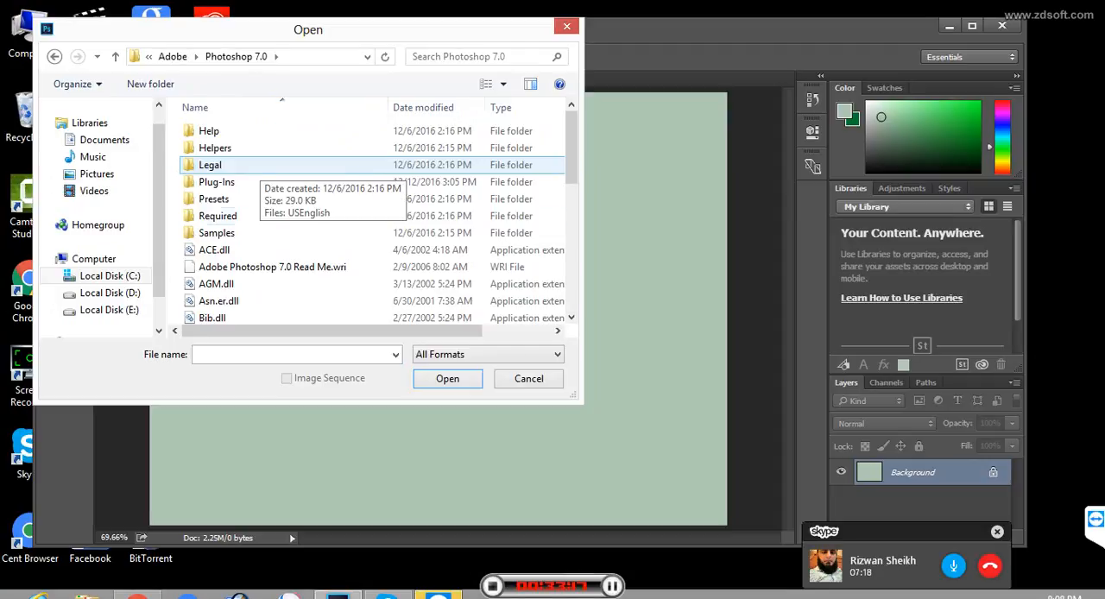
double_click(216, 233)
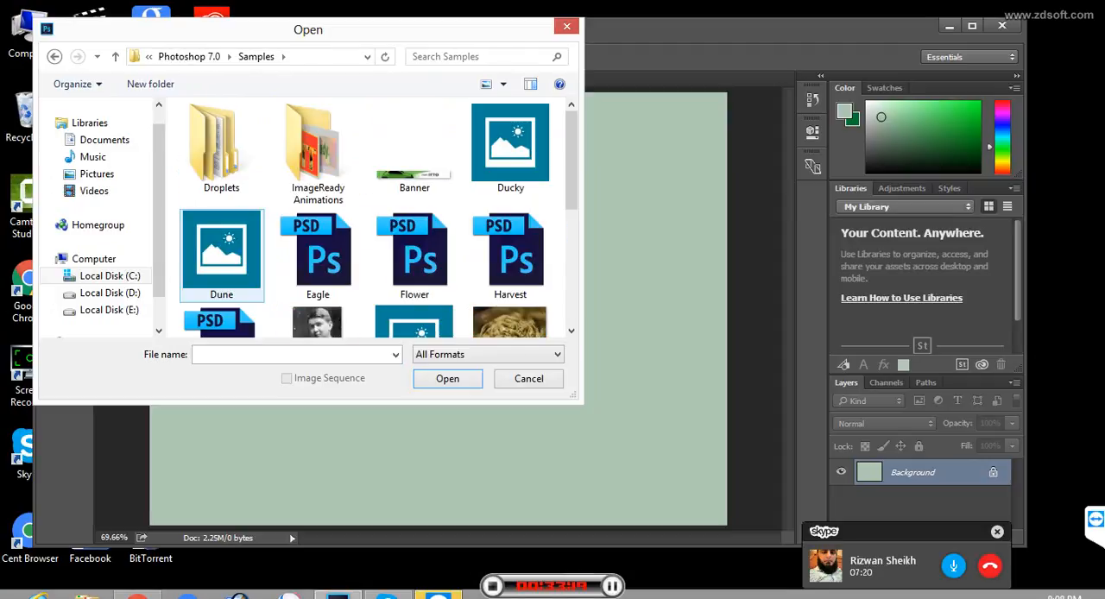
click(317, 250)
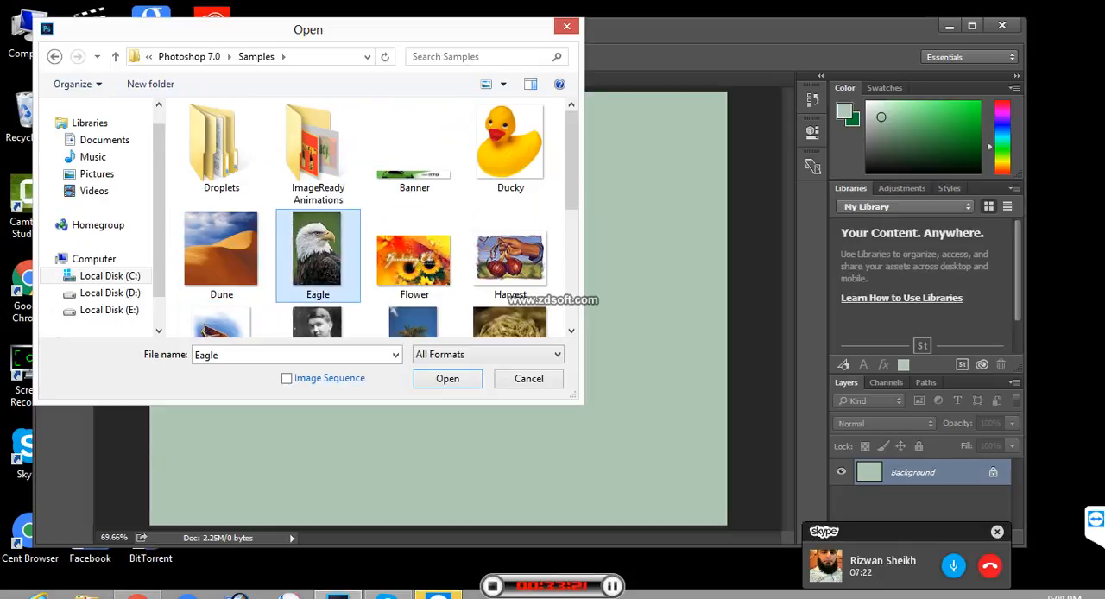
click(510, 148)
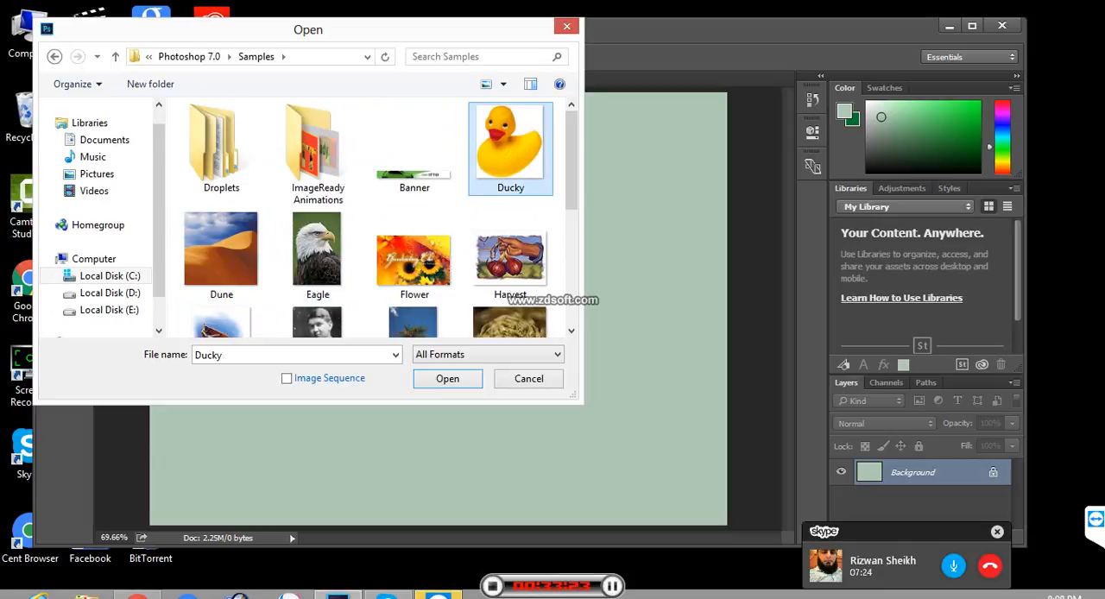
click(421, 379)
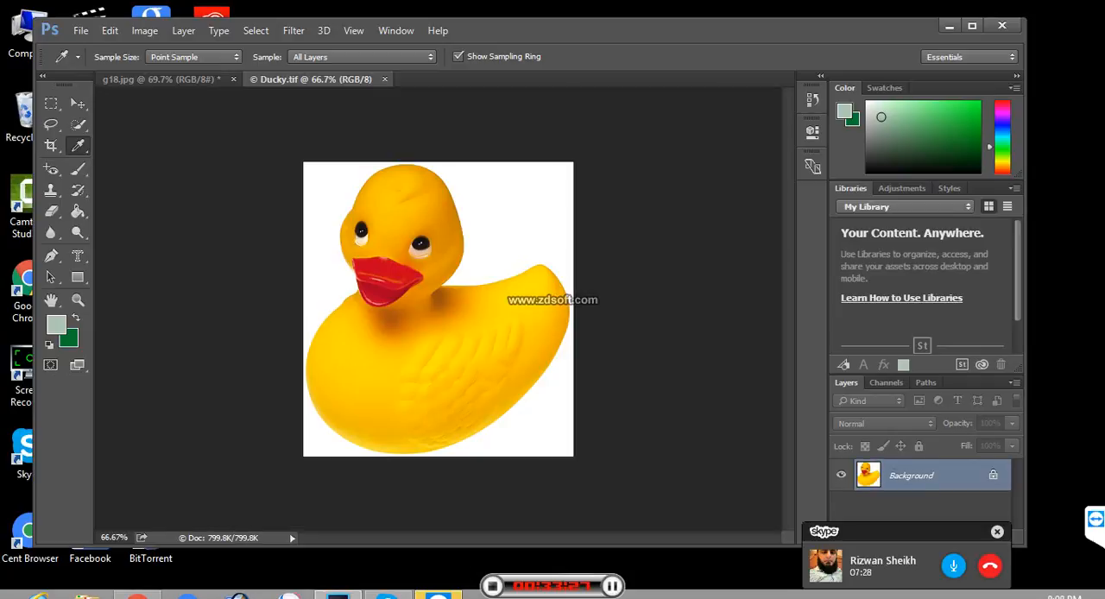
- Float Ducky.tif and g18.jpg as separate windows and bring Ducky.tif to the front
drag(316, 80, 410, 162)
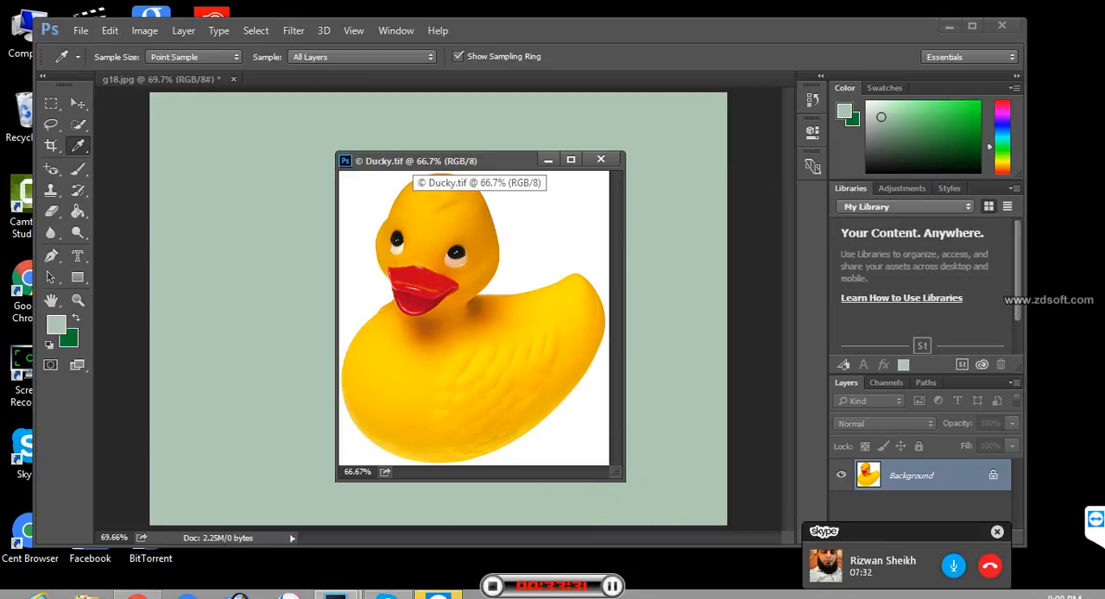
drag(161, 79, 164, 164)
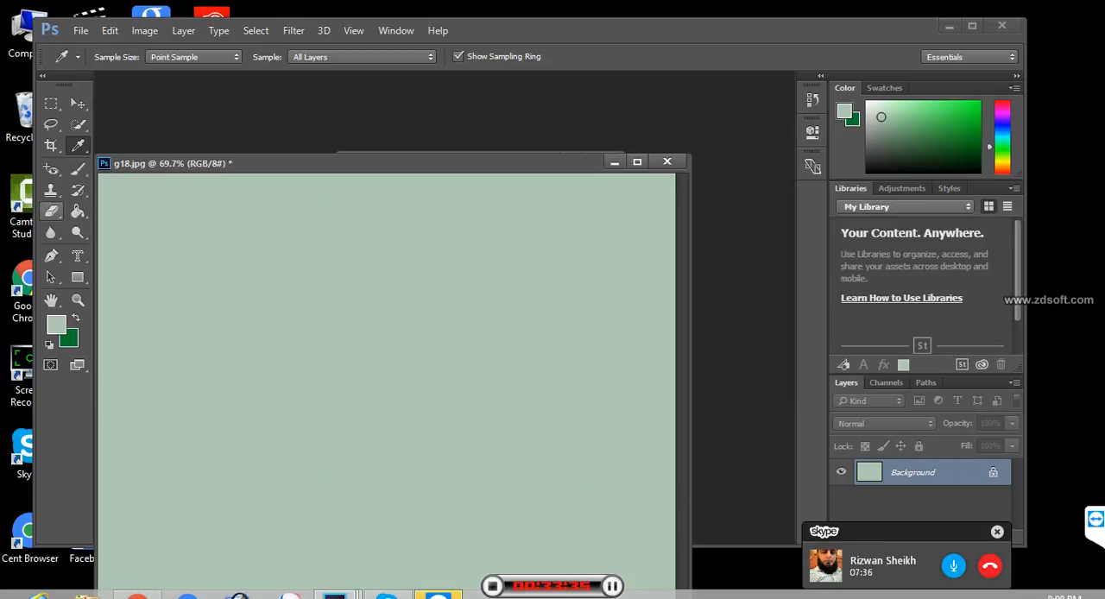
key(ctrl+Tab)
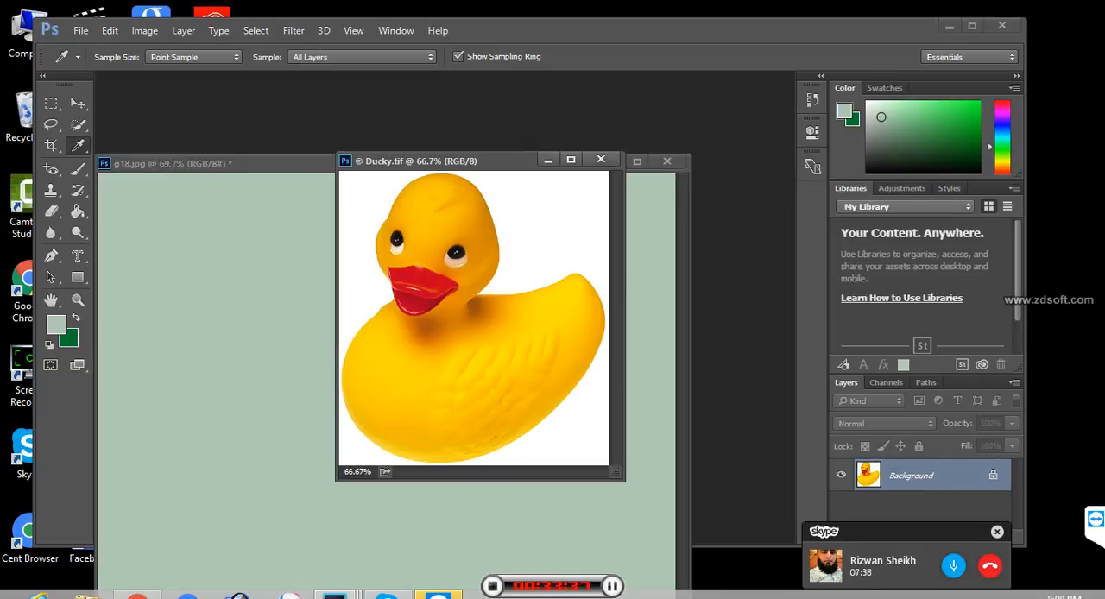
- Try the Eraser Tool with a 40 px brush over the duck's head and the white area beside it
key(v)
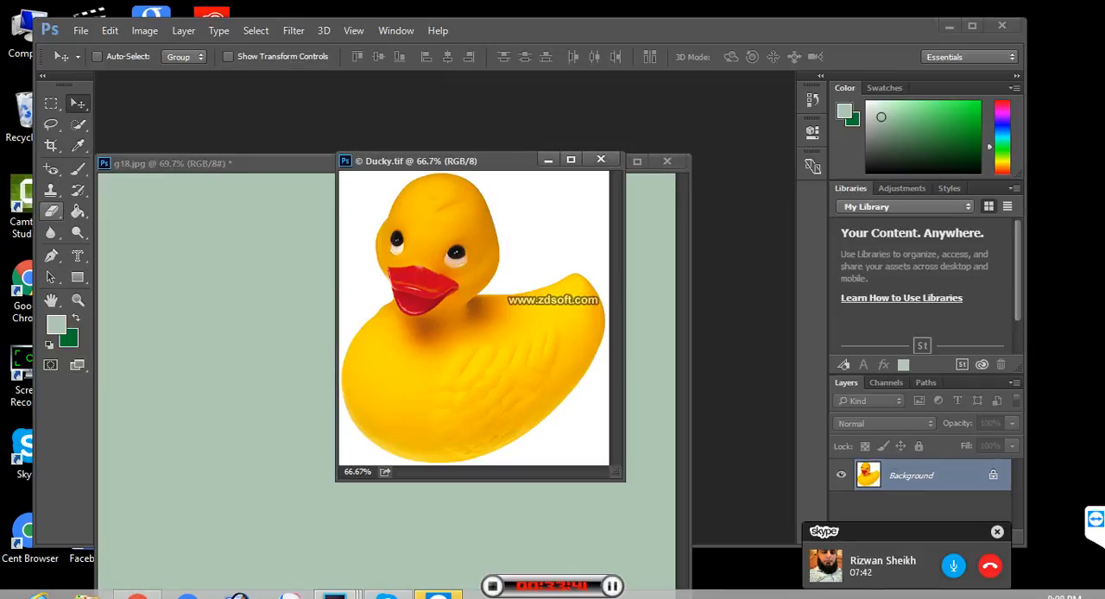
click(51, 210)
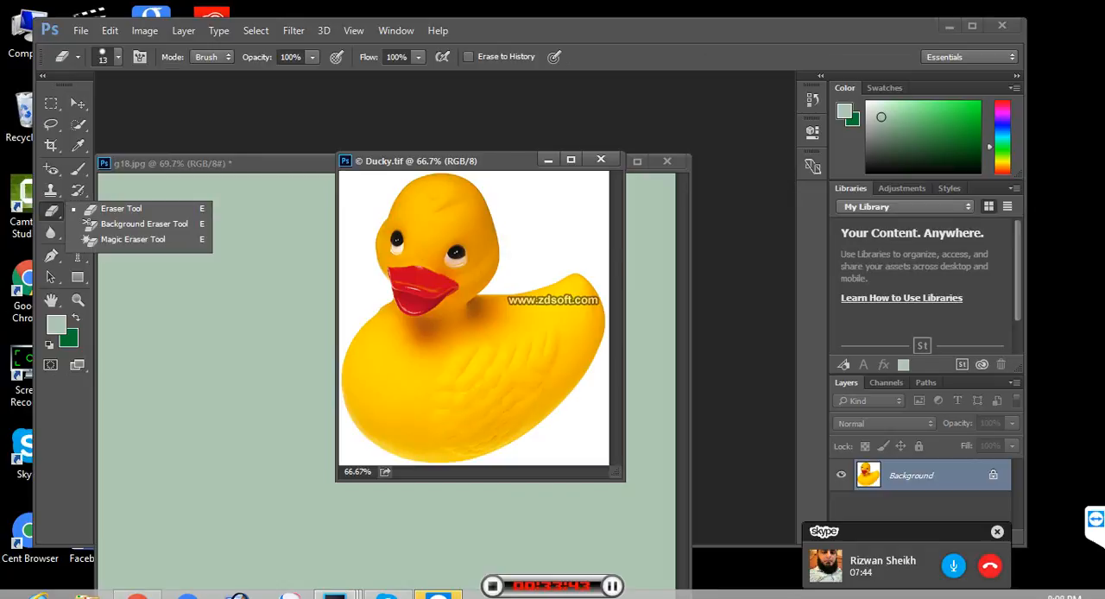
click(121, 209)
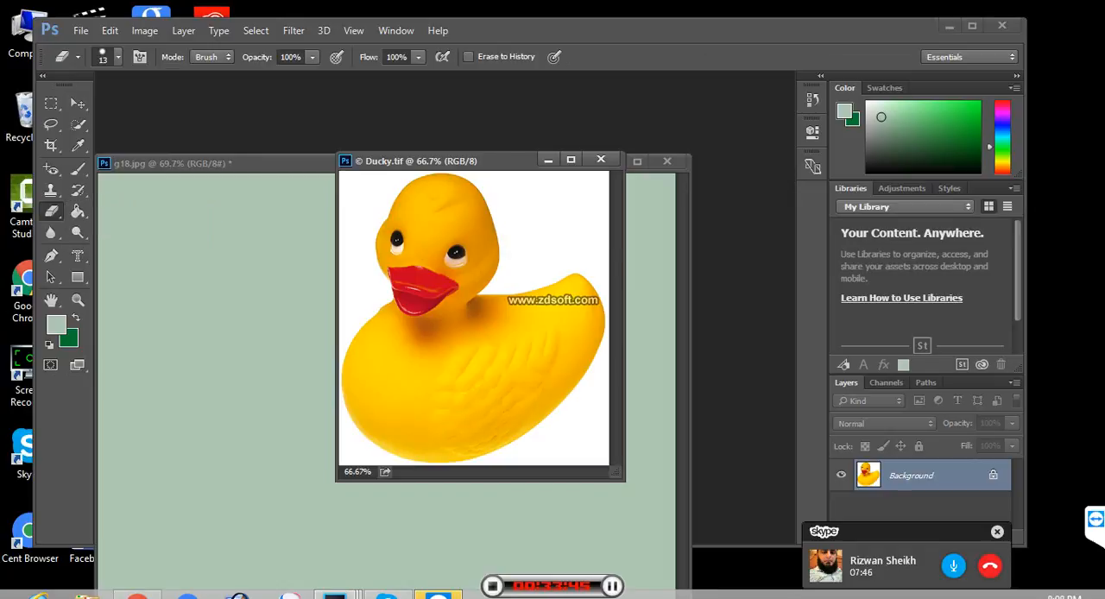
key(bracketright)
key(bracketright)
mouse_move(469, 212)
mouse_down()
mouse_move(470, 177)
mouse_move(429, 254)
mouse_move(489, 171)
mouse_move(533, 170)
mouse_move(483, 226)
mouse_up()
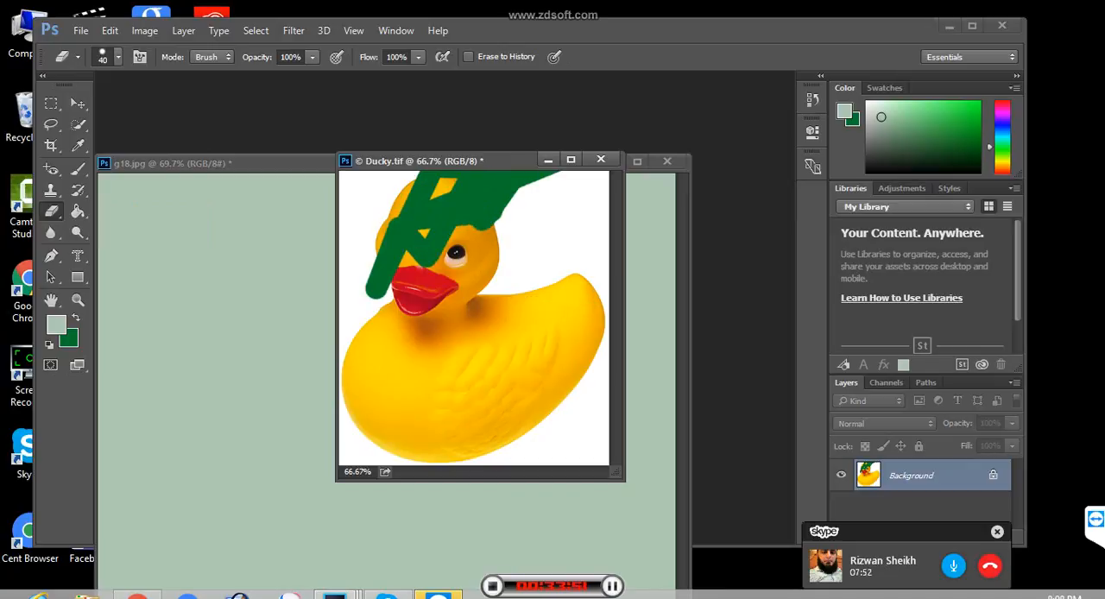
- Set the background color to pure white, ffffff
click(71, 341)
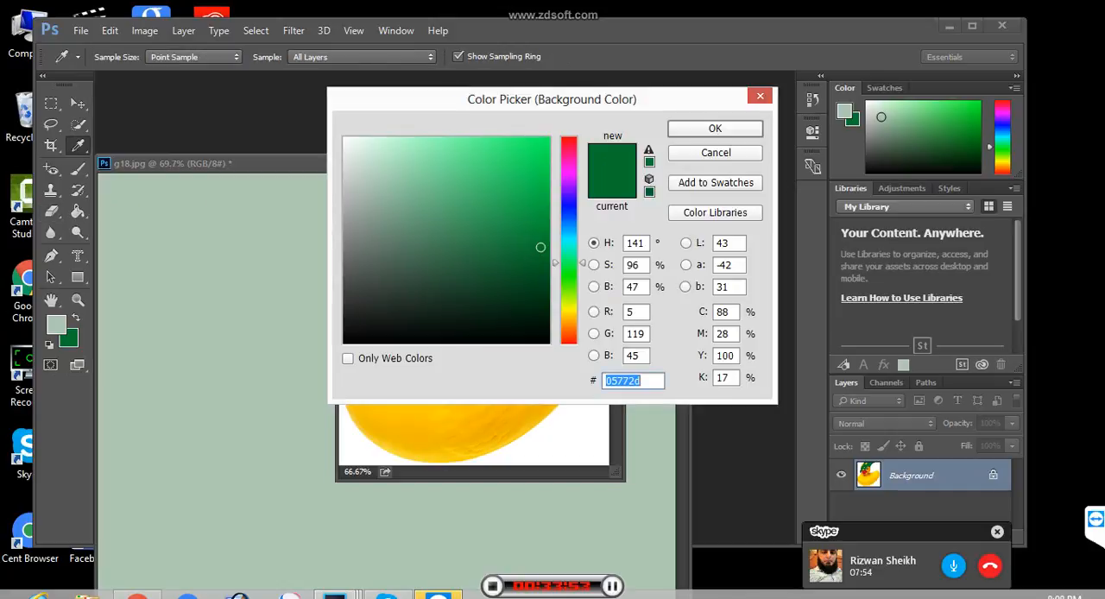
mouse_move(540, 247)
mouse_down()
mouse_move(513, 178)
mouse_move(353, 137)
mouse_move(375, 165)
mouse_move(344, 137)
mouse_up()
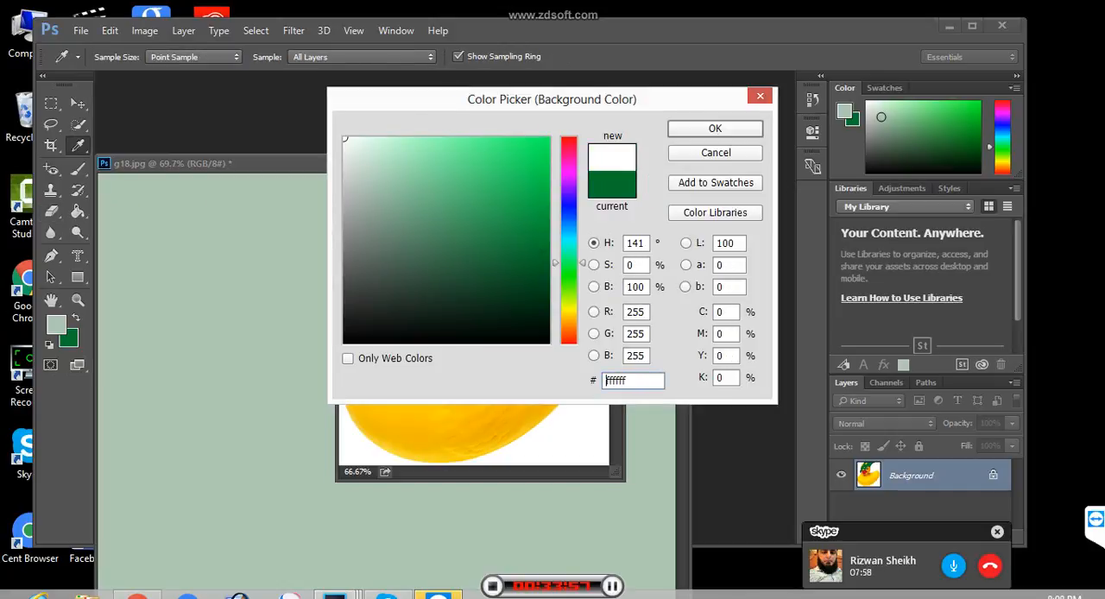
click(715, 128)
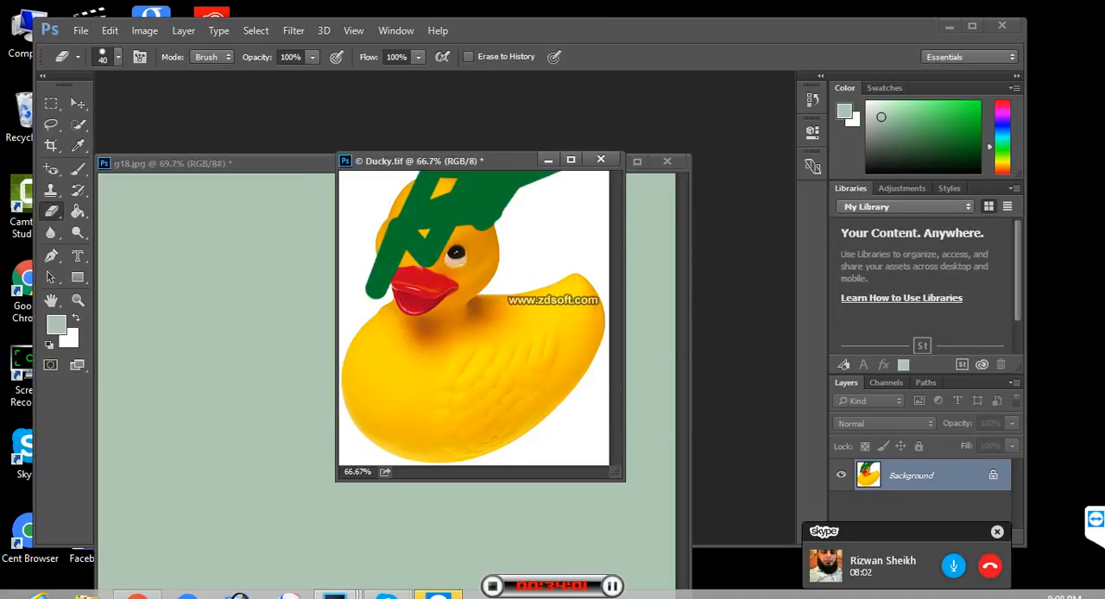
- Try erasing most of the duck with the Eraser enlarged up to 200 px, and revert Ducky.tif to its saved version
mouse_move(508, 223)
mouse_down()
mouse_move(431, 237)
mouse_move(535, 185)
mouse_move(432, 297)
mouse_move(509, 357)
mouse_move(377, 394)
mouse_up()
key(])
key(])
key(])
key(])
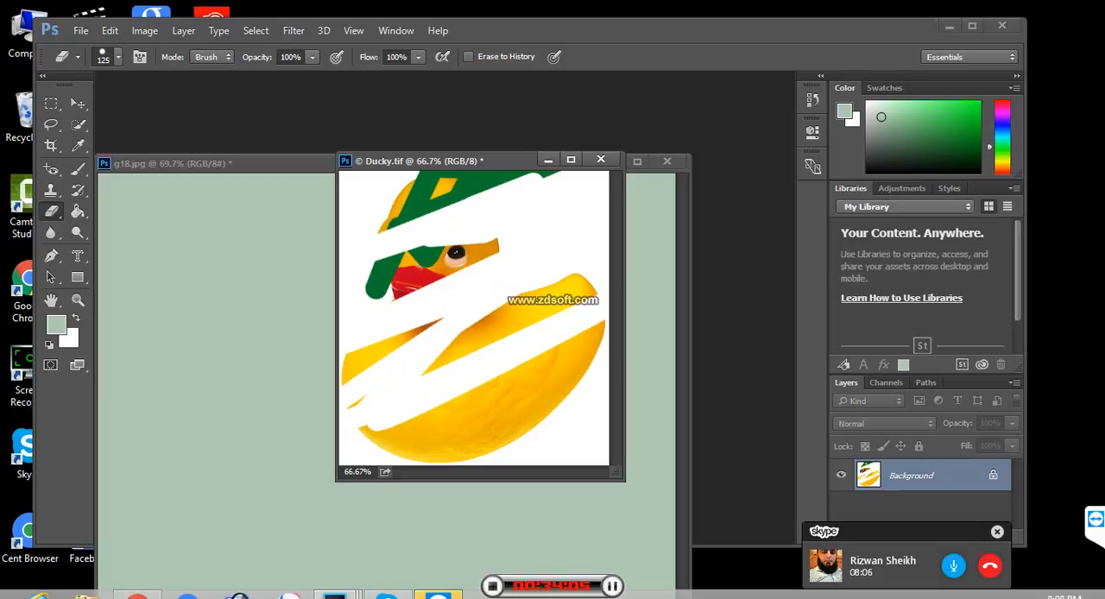
key(])
key(])
mouse_move(449, 207)
mouse_down()
mouse_move(380, 389)
mouse_move(449, 383)
mouse_up()
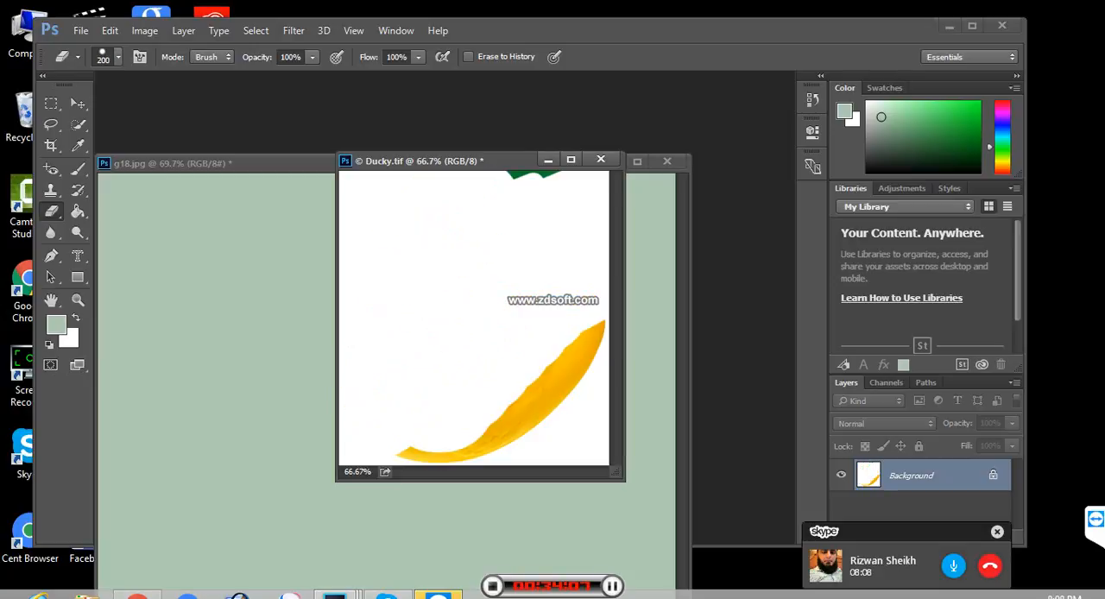
key(F12)
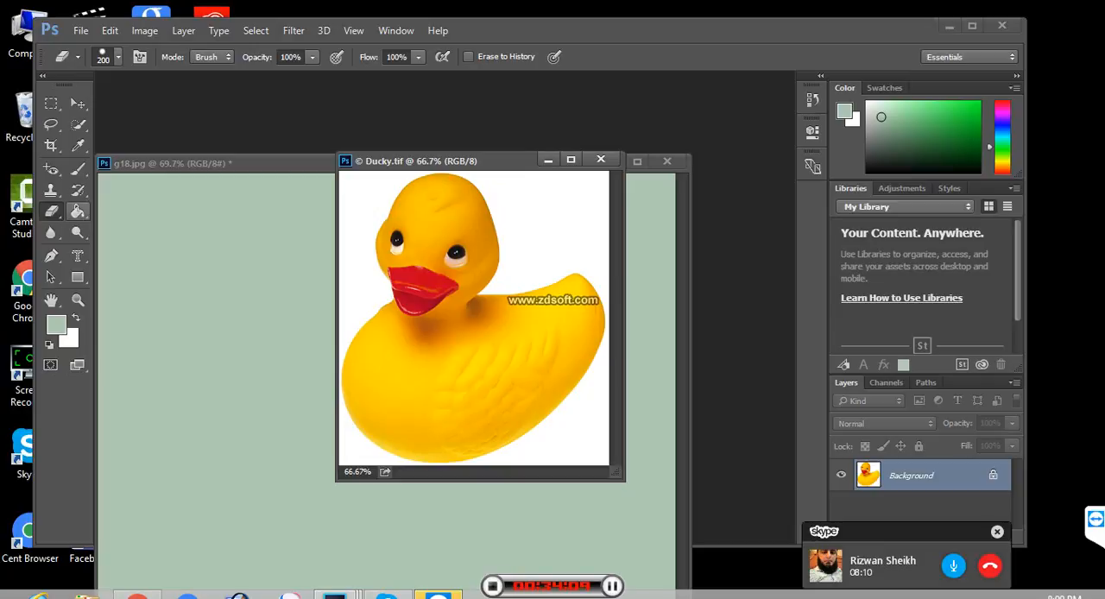
- Select the Background Eraser Tool and reposition both document windows so Ducky.tif sits in front of and beside g18.jpg
right_click(51, 212)
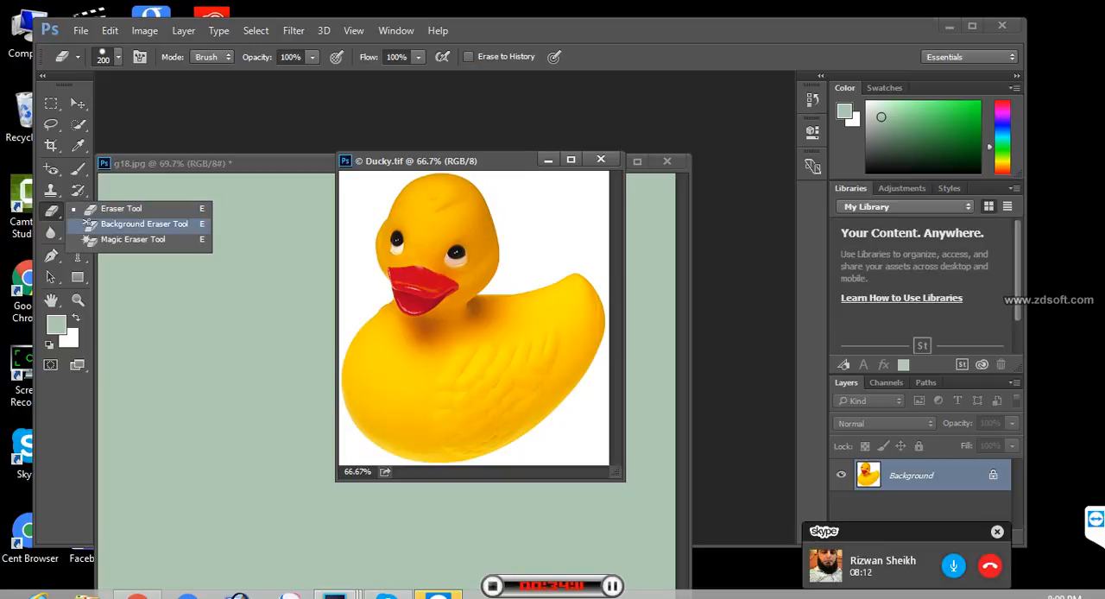
click(144, 224)
click(155, 227)
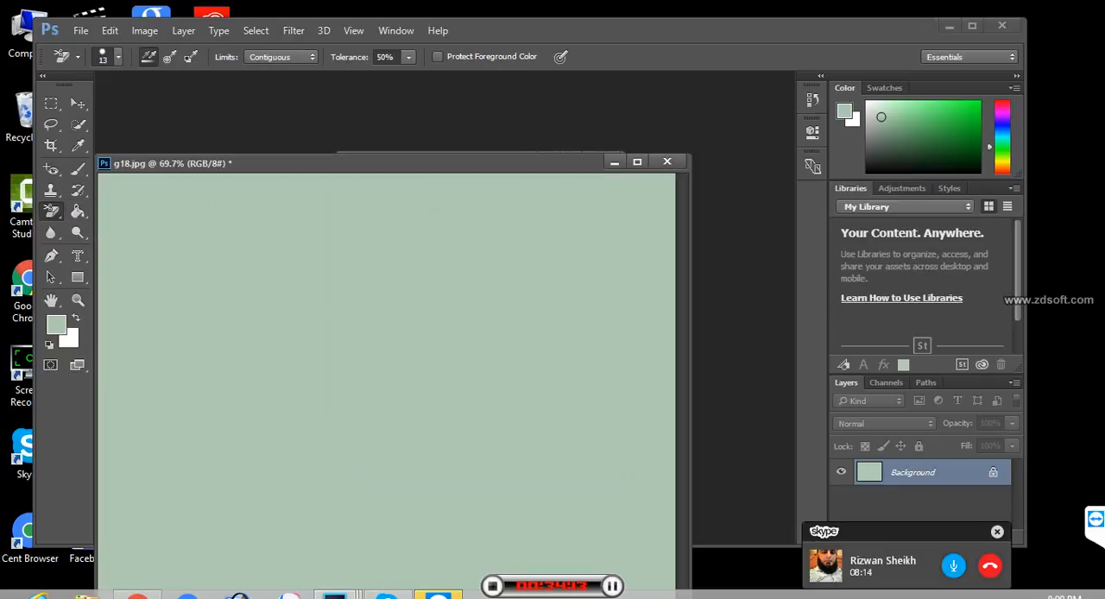
drag(259, 164, 251, 208)
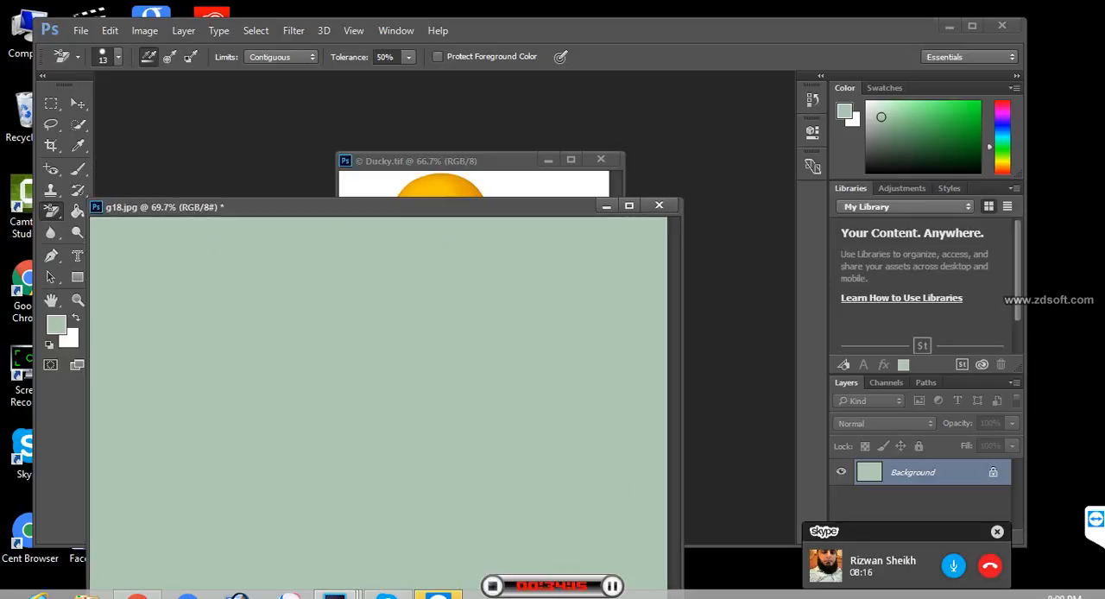
click(449, 162)
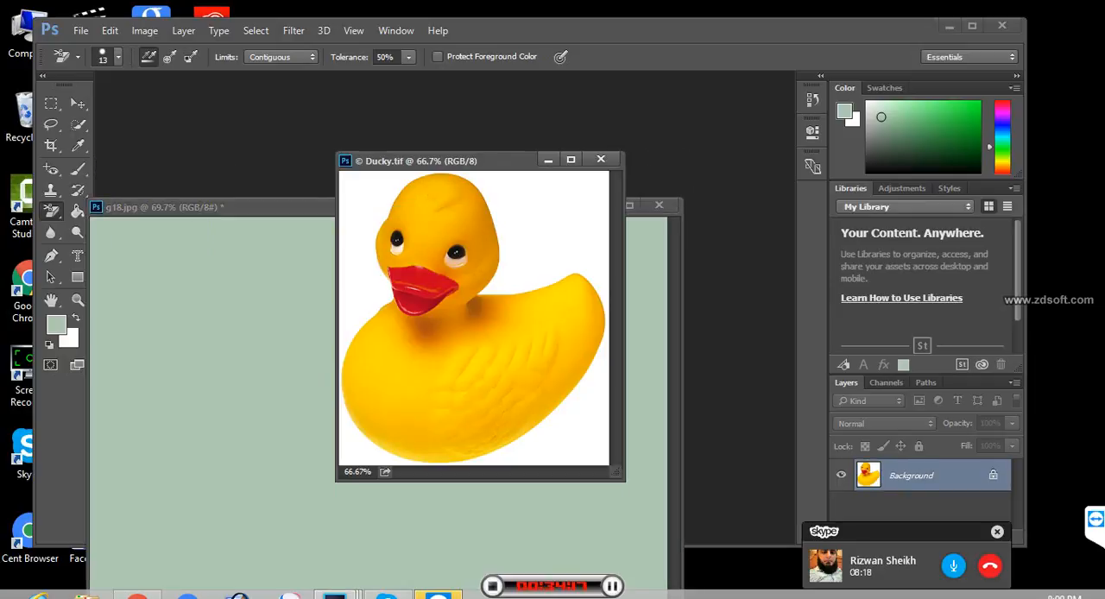
drag(449, 162, 692, 124)
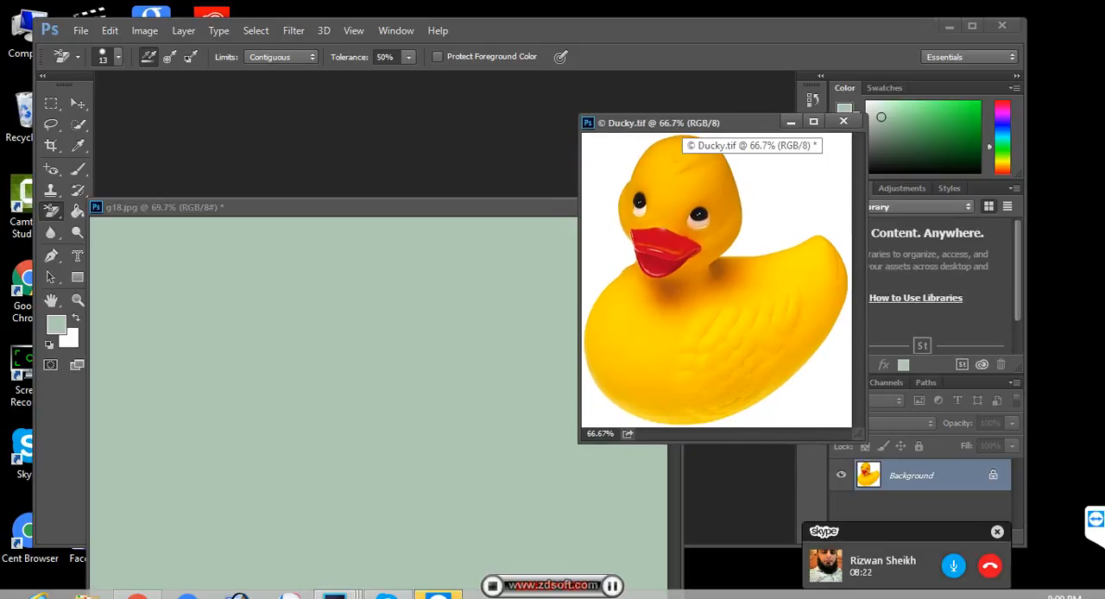
- Try the Background Eraser at 20 px across the duck and its white background, and revert Ducky.tif to its saved version
key(bracketright)
click(718, 167)
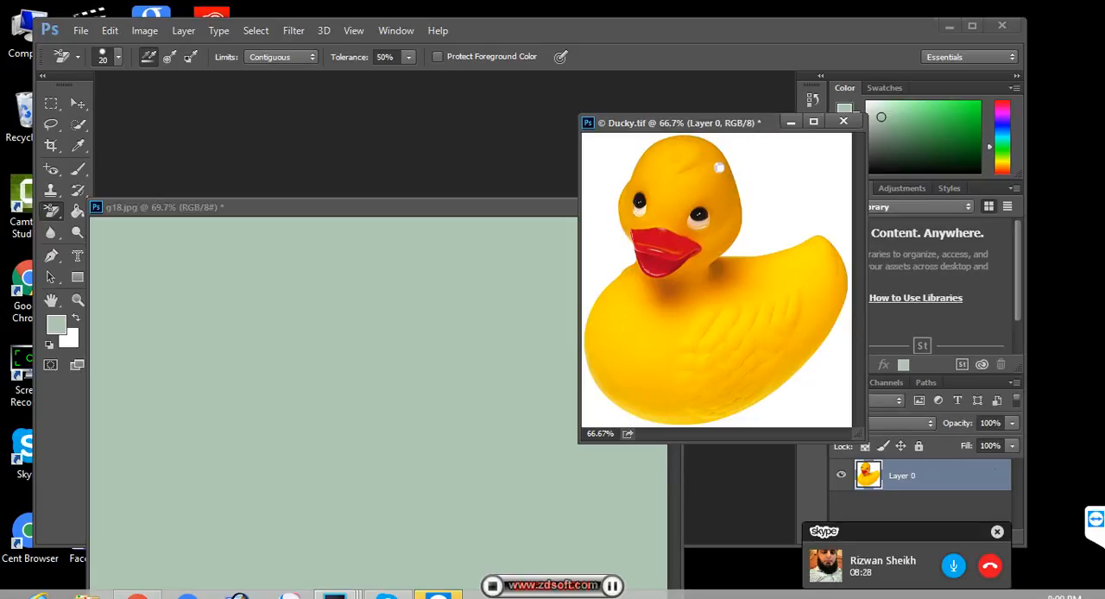
drag(759, 123, 703, 271)
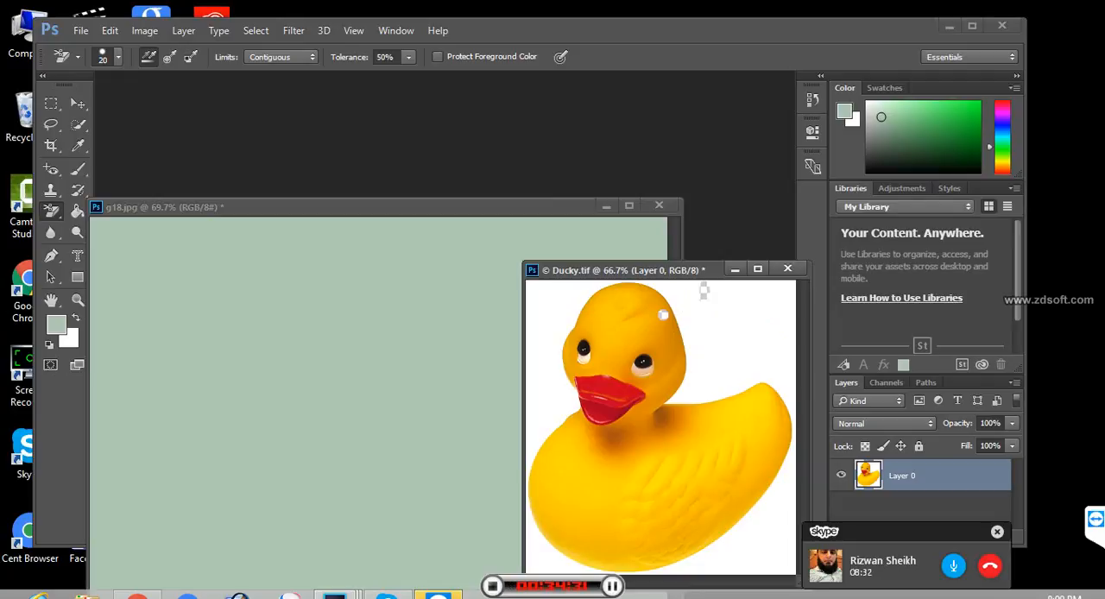
mouse_move(724, 288)
mouse_down()
mouse_move(749, 290)
mouse_move(591, 339)
mouse_move(630, 390)
mouse_move(678, 362)
mouse_move(626, 442)
mouse_move(531, 443)
mouse_move(540, 550)
mouse_move(656, 427)
mouse_move(631, 482)
mouse_move(652, 500)
mouse_move(672, 464)
mouse_up()
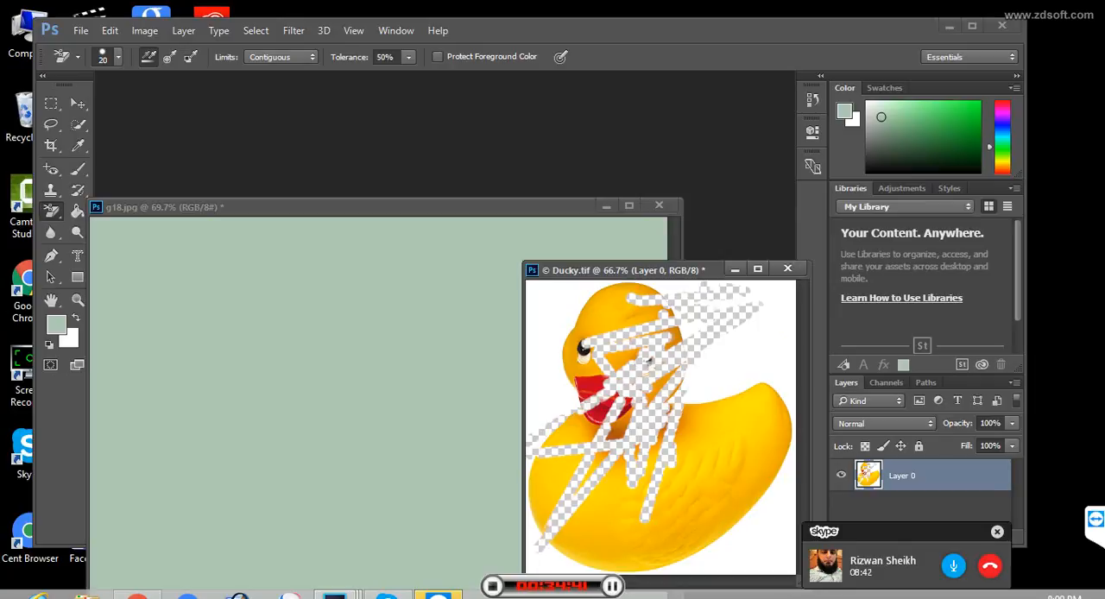
key(F12)
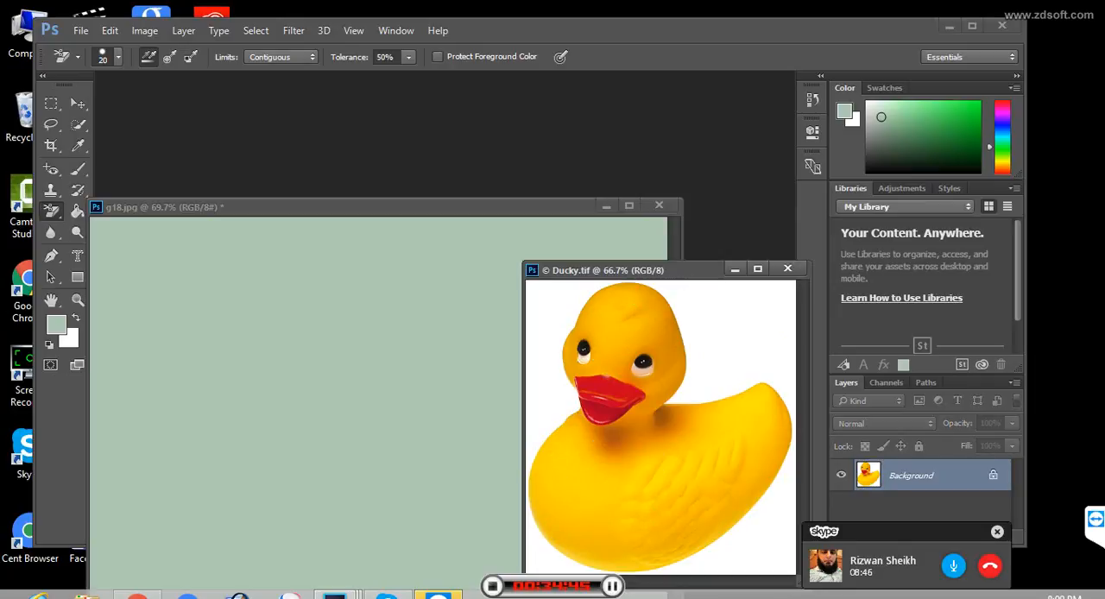
- Copy the duck image into g18.jpg as a new layer over the pale green canvas using the Move Tool
drag(691, 270, 719, 197)
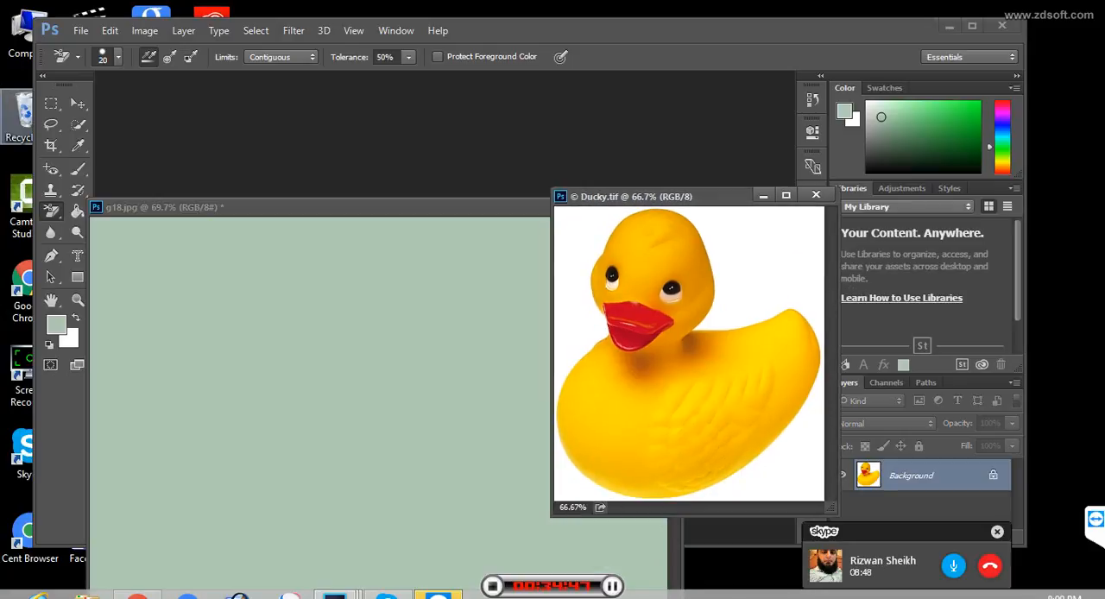
click(78, 103)
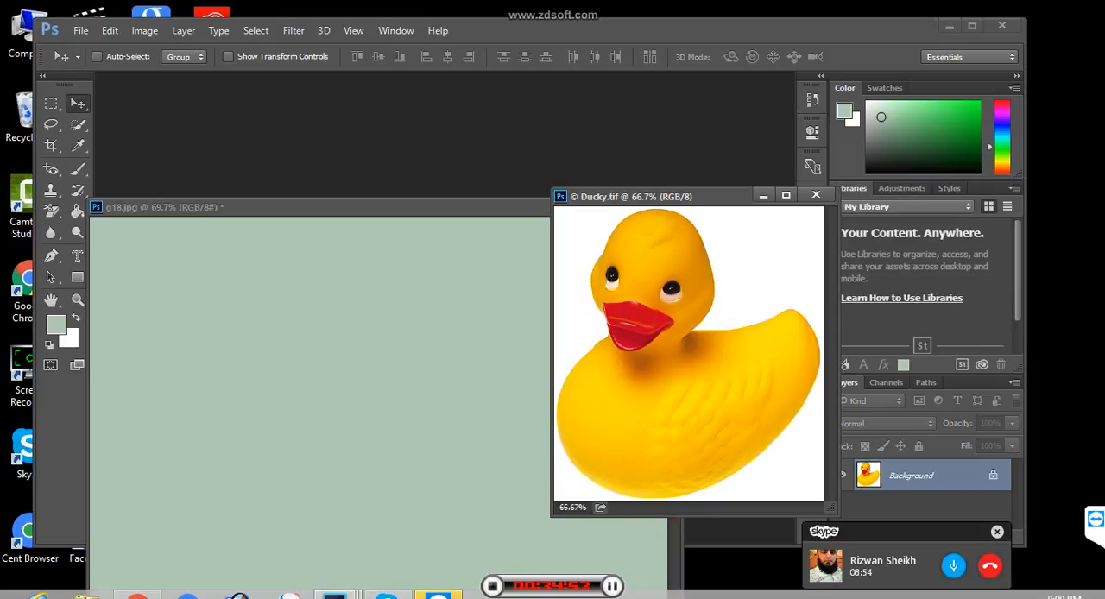
drag(673, 380, 349, 451)
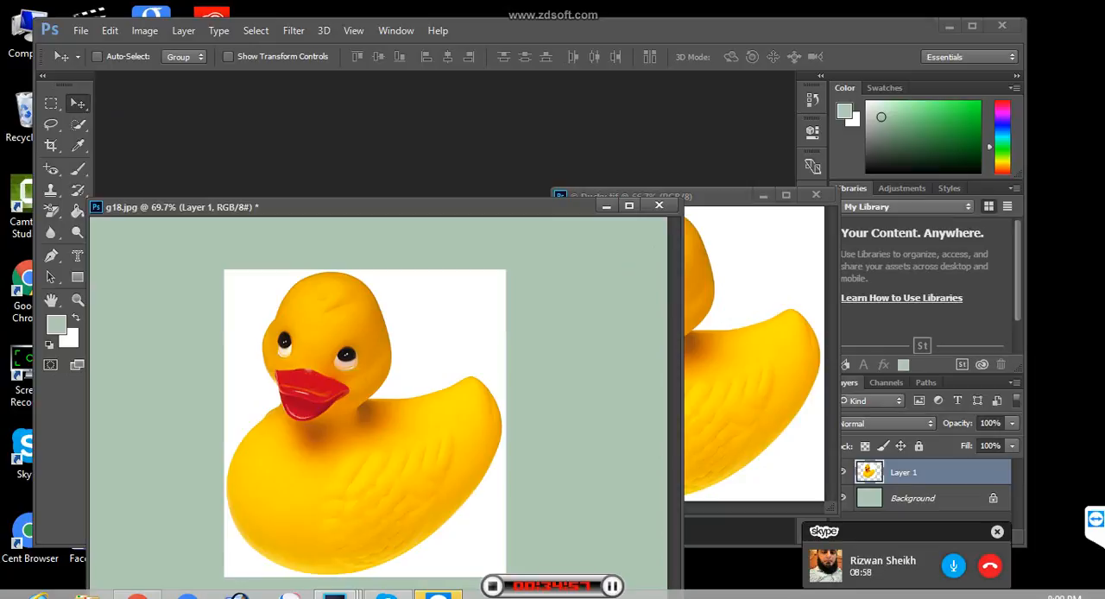
- Erase the white background around the duck in Ducky.tif and in g18.jpg's Layer 1 with the Magic Eraser Tool at tolerance 32
click(727, 198)
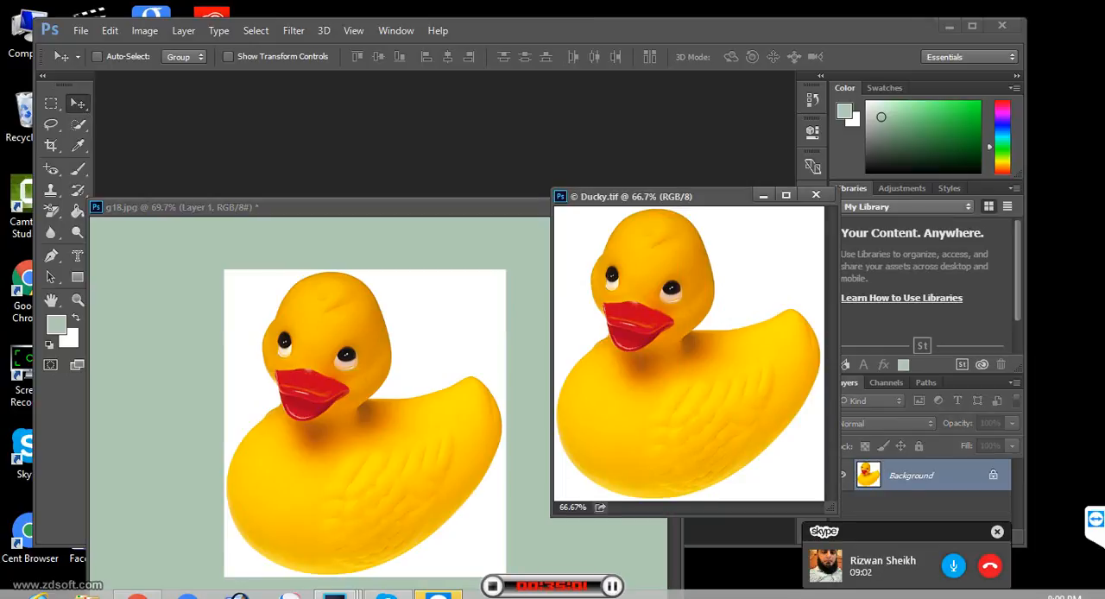
click(51, 209)
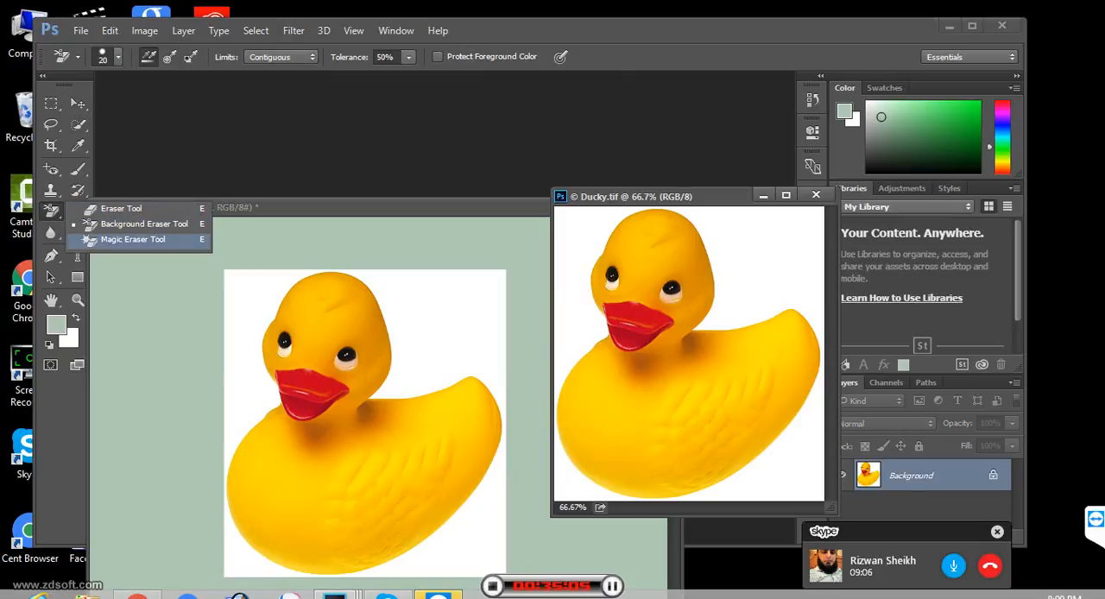
click(133, 240)
click(346, 207)
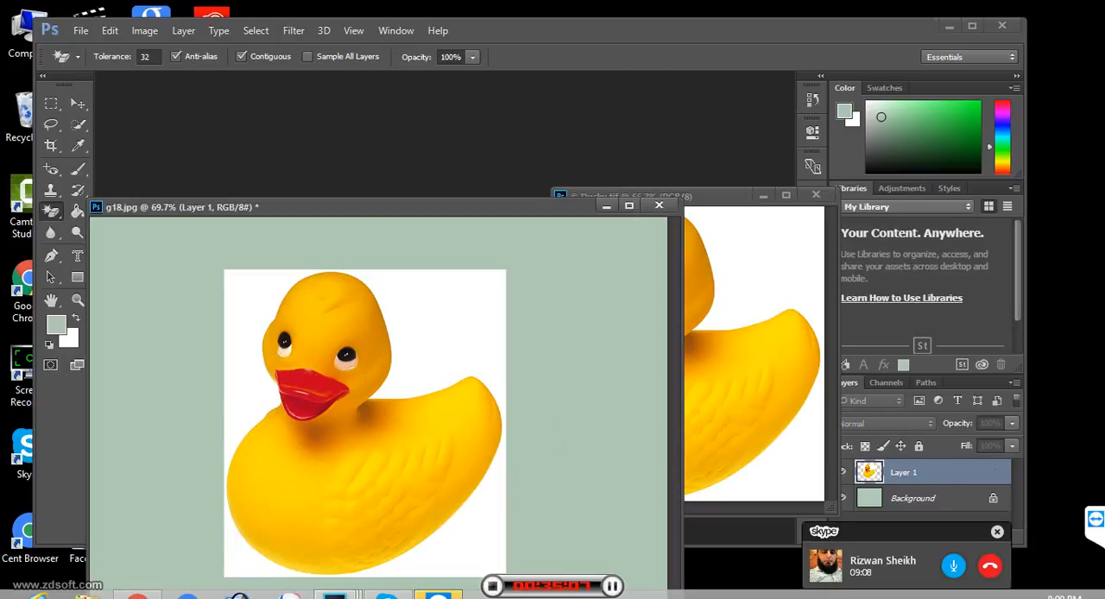
click(724, 197)
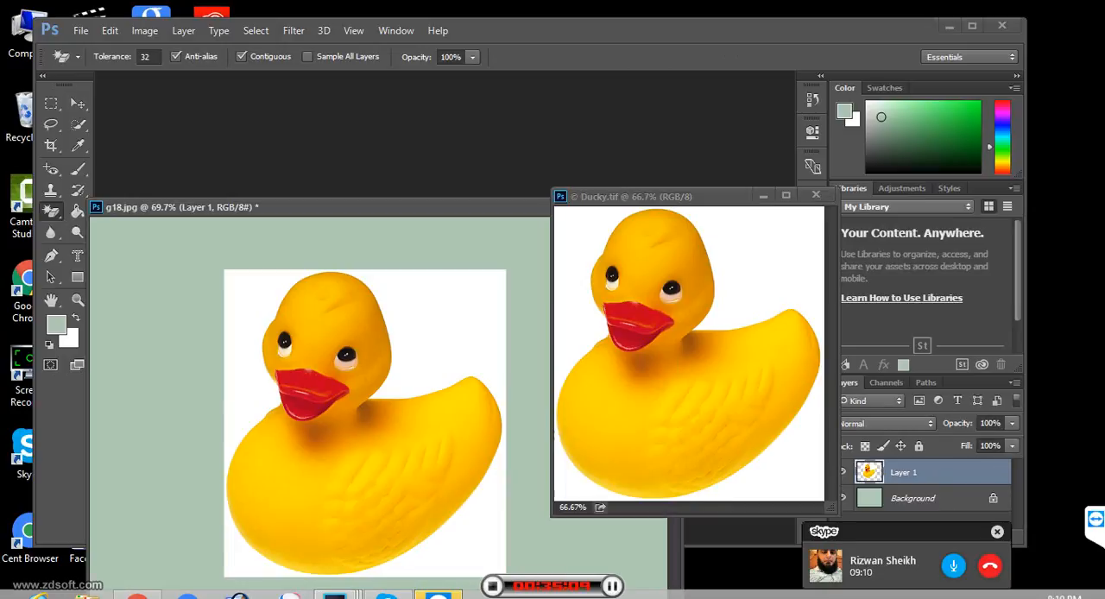
click(759, 258)
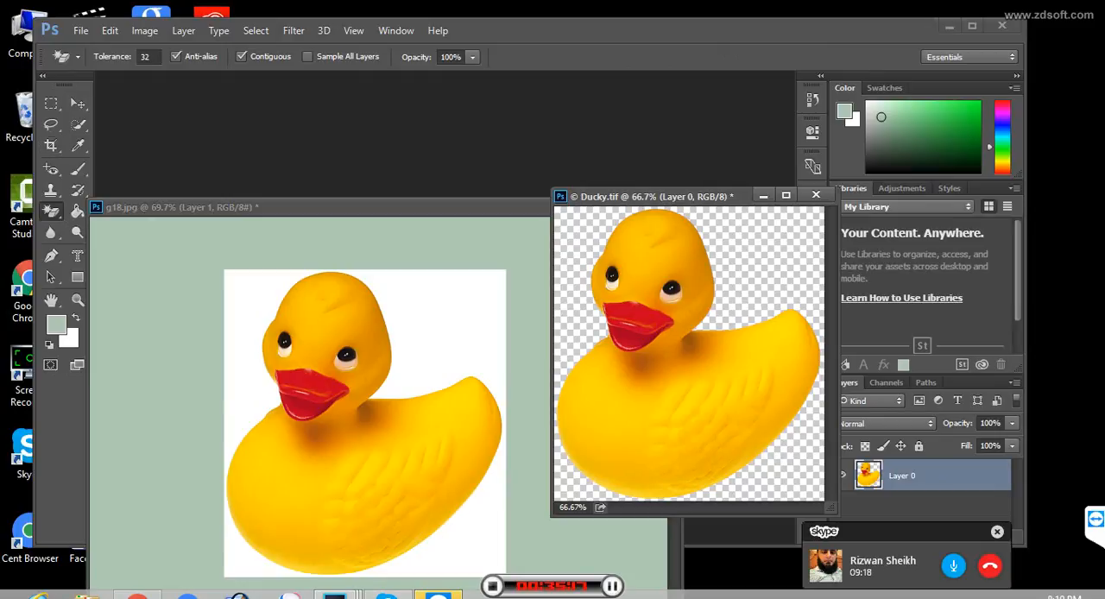
key(ctrl+Tab)
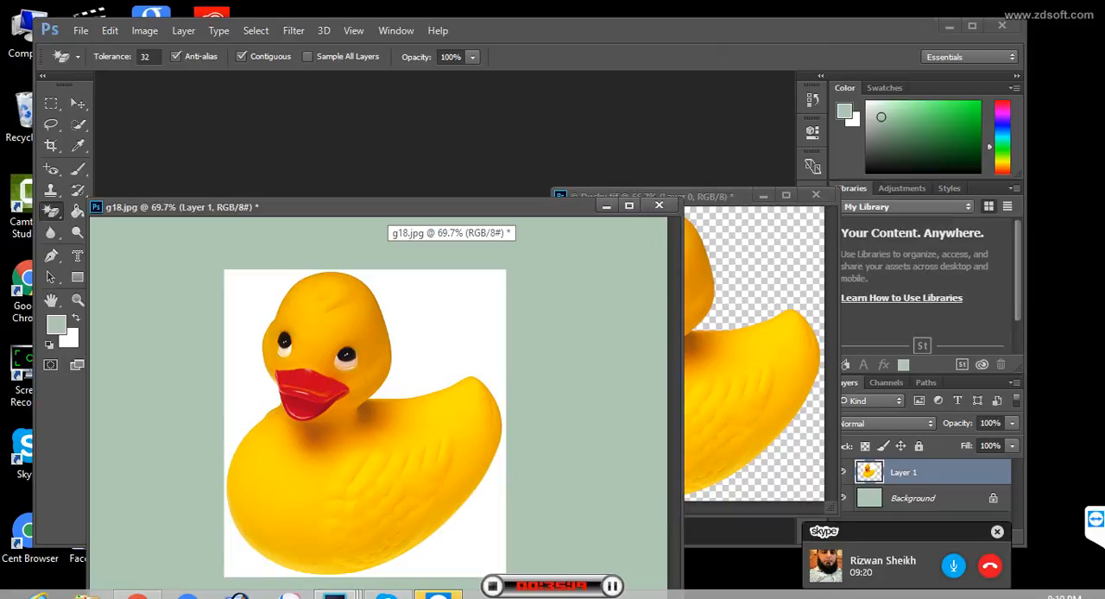
click(447, 324)
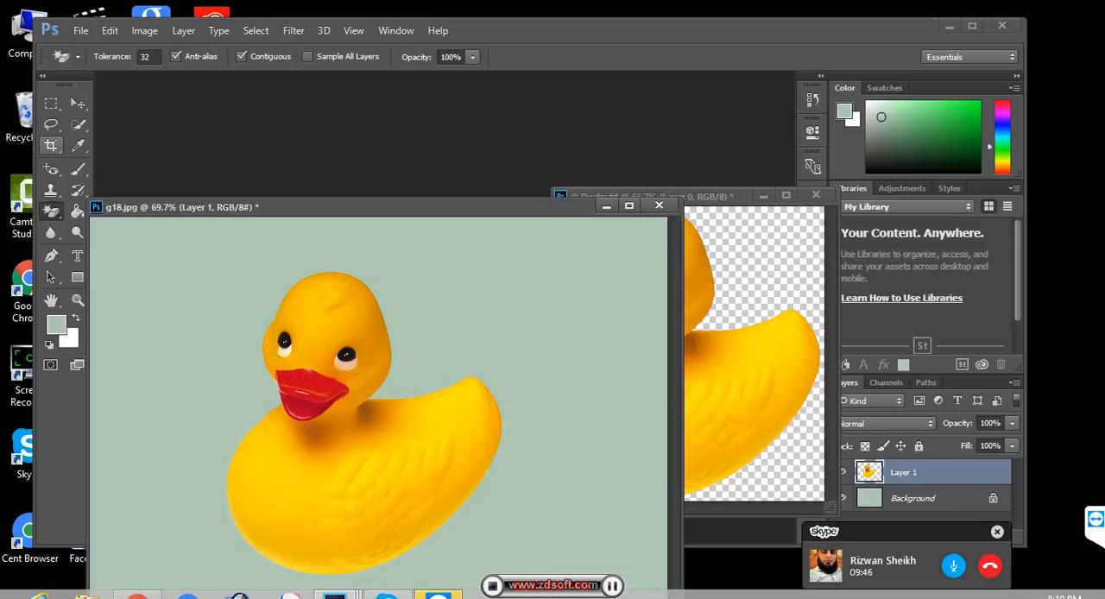
click(51, 145)
click(51, 123)
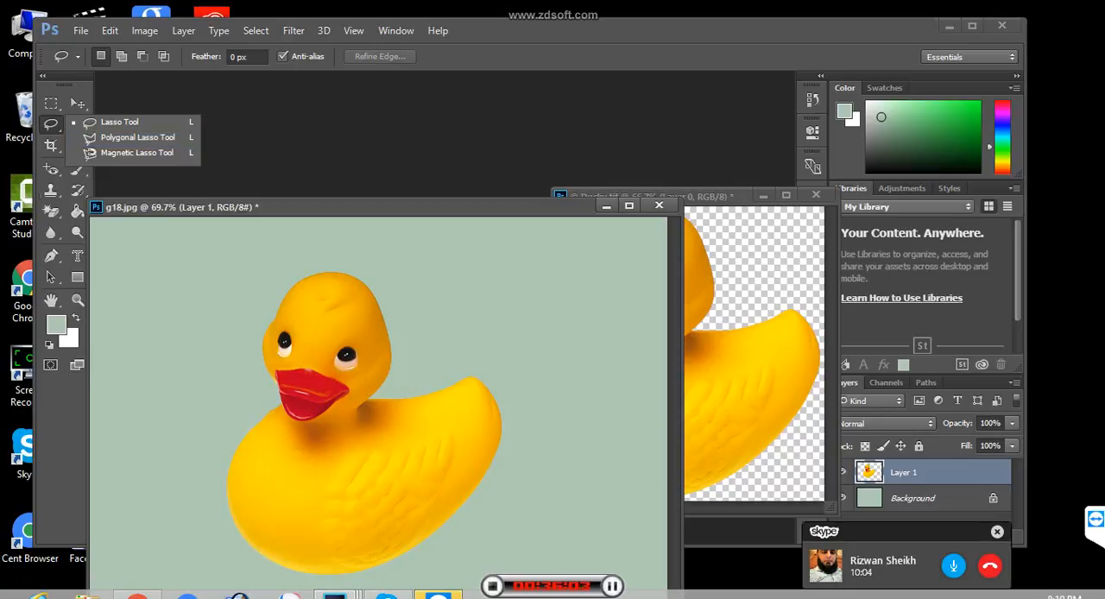
click(51, 190)
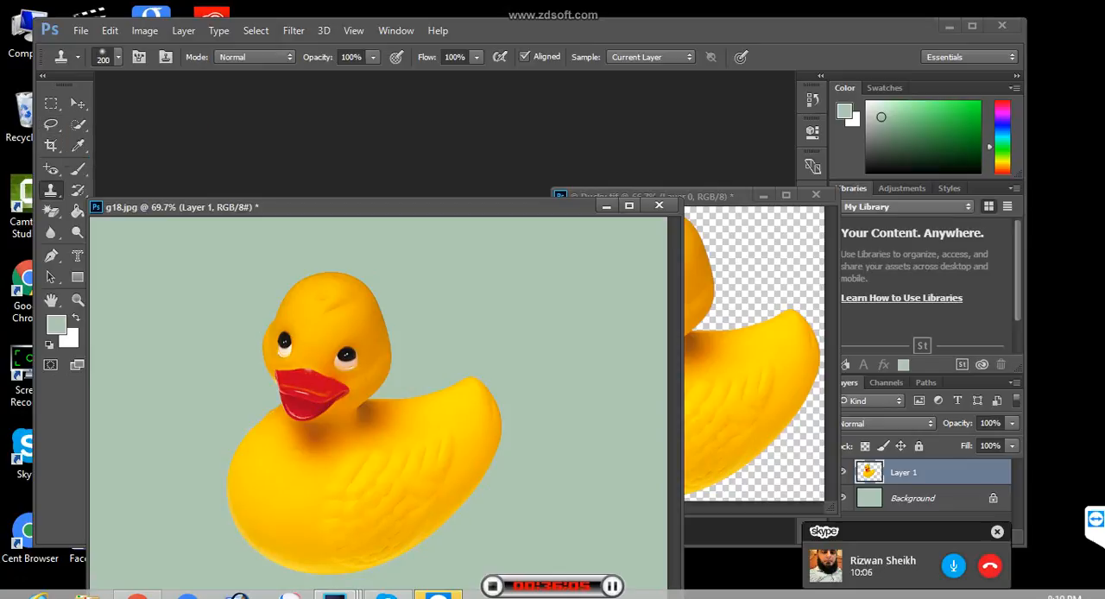
click(78, 190)
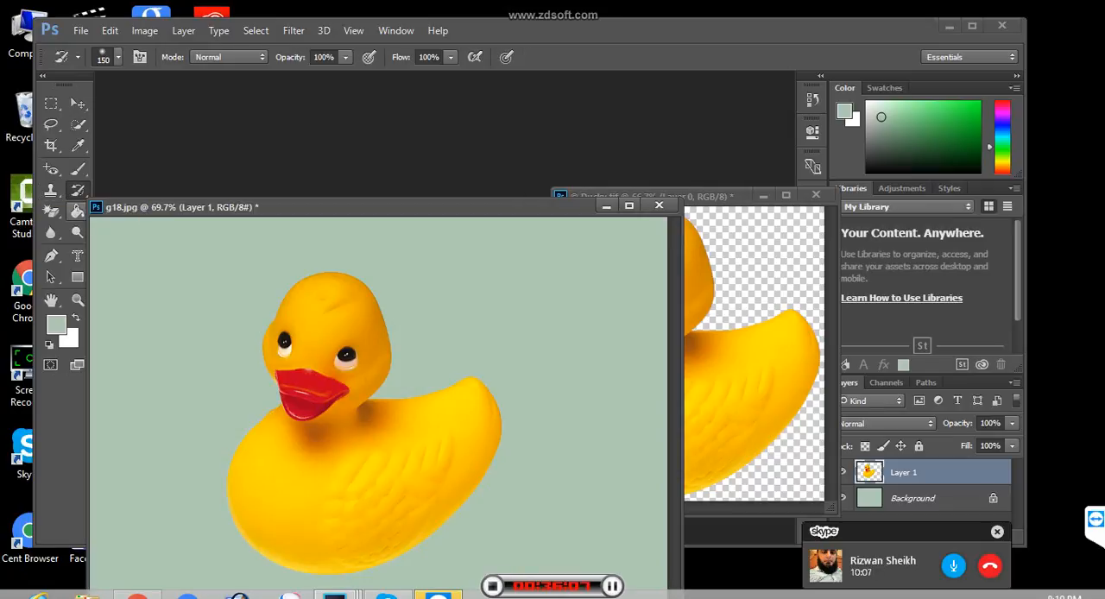
click(52, 212)
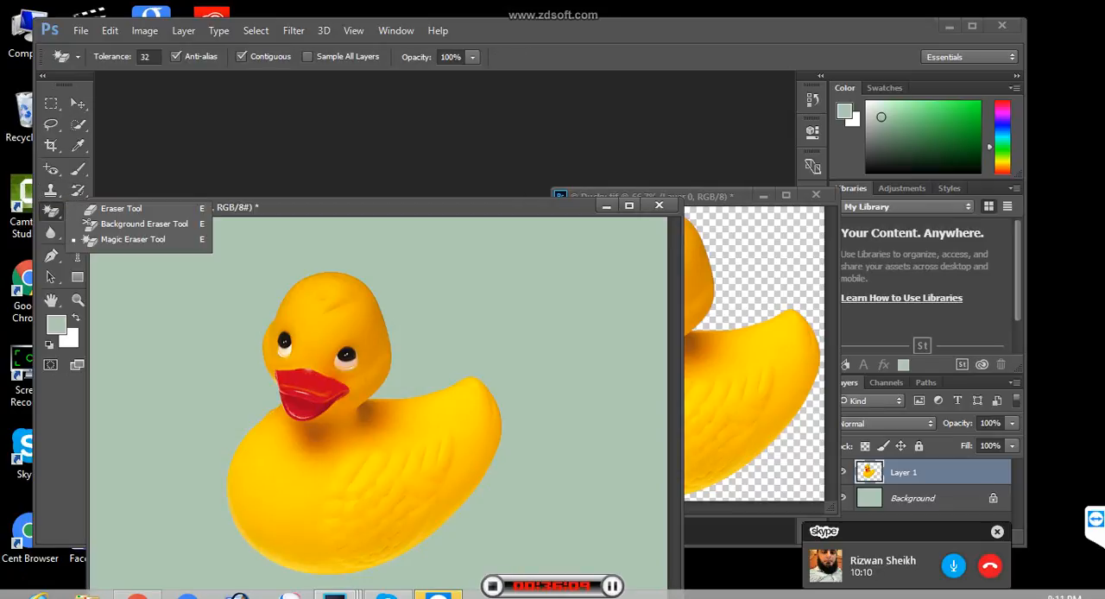
click(77, 210)
click(78, 210)
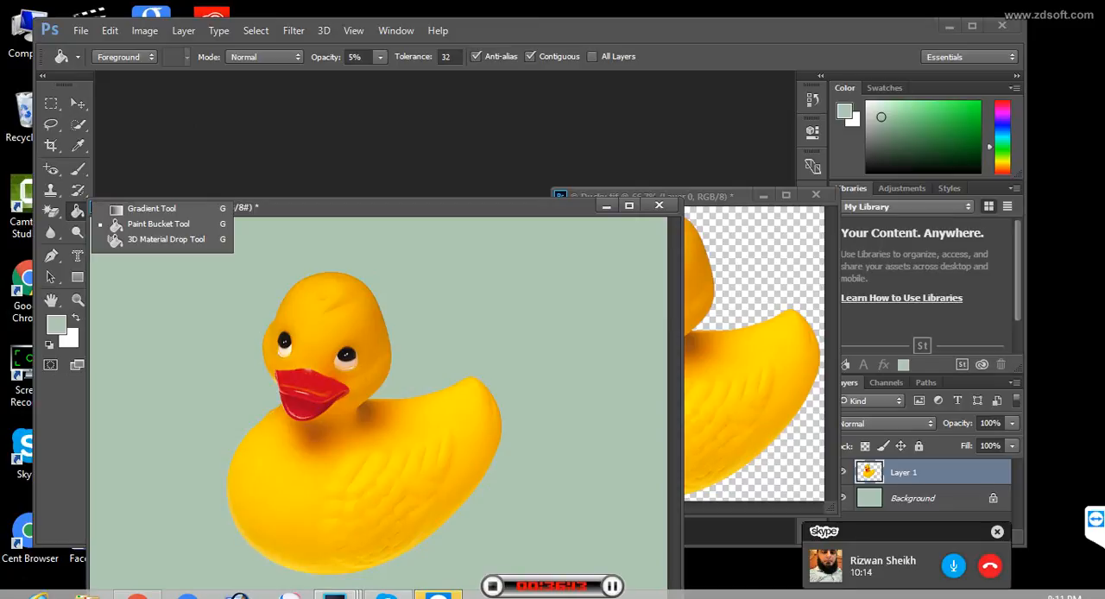
- Start opening a file and browse from the Samples folder up to the Desktop and into its images folder
double_click(414, 148)
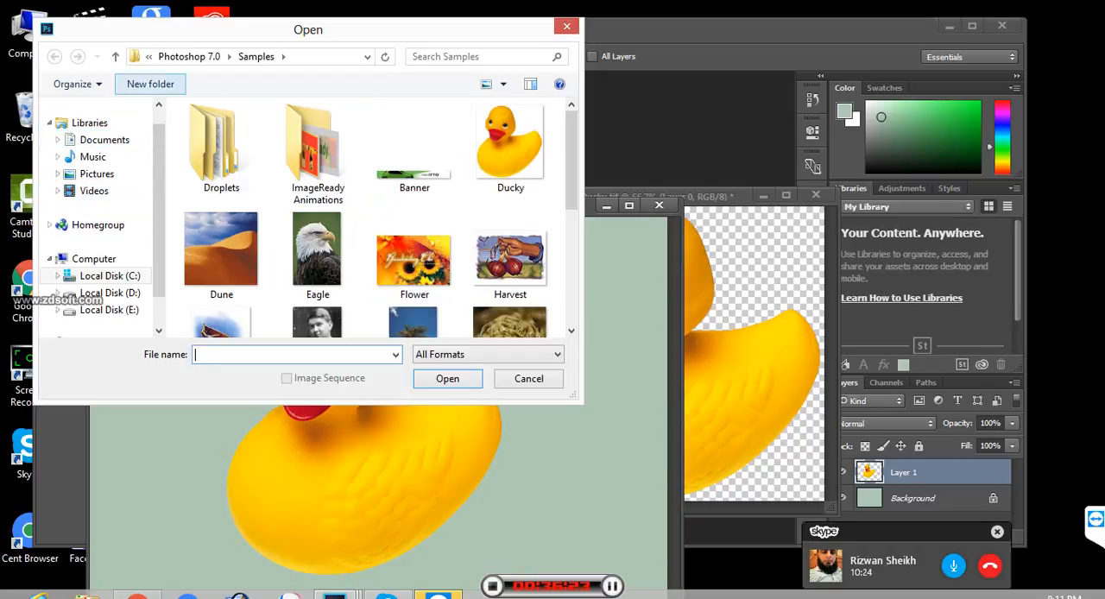
click(114, 56)
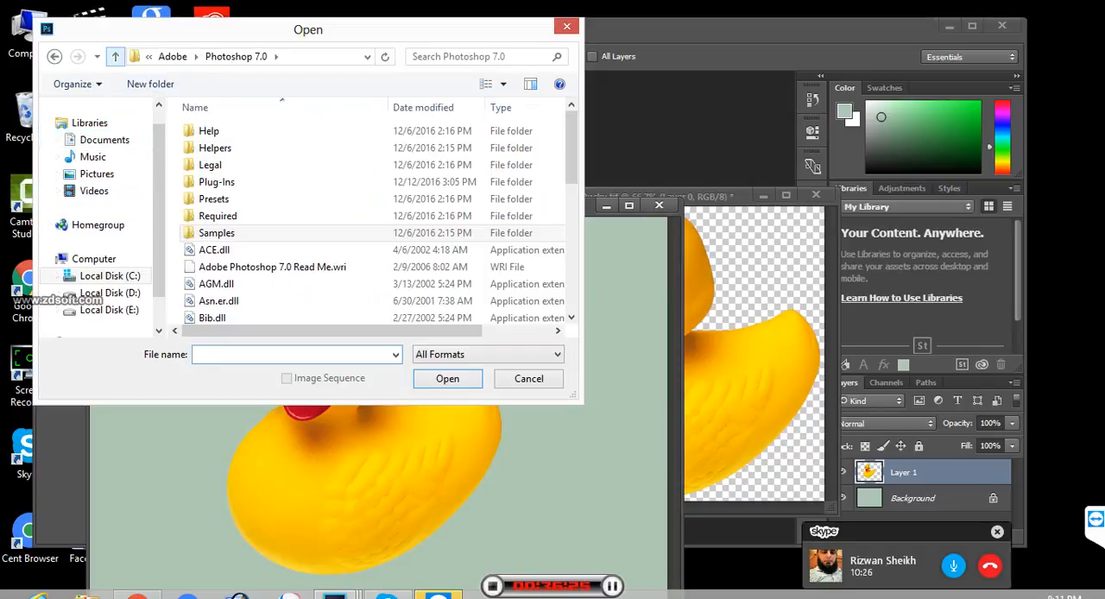
click(115, 56)
click(115, 56)
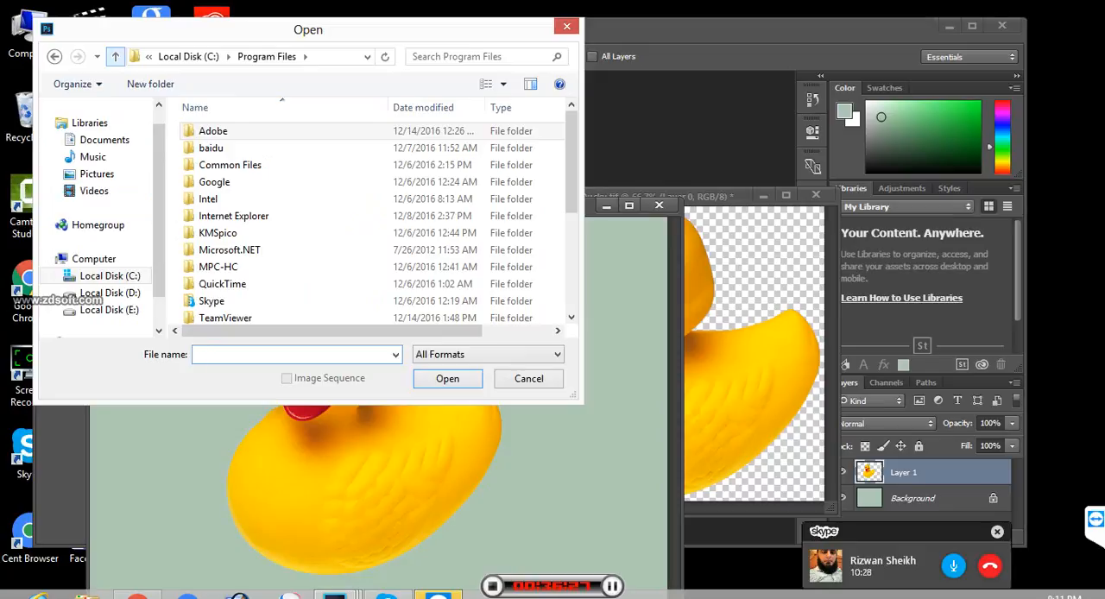
click(115, 56)
click(114, 56)
click(115, 56)
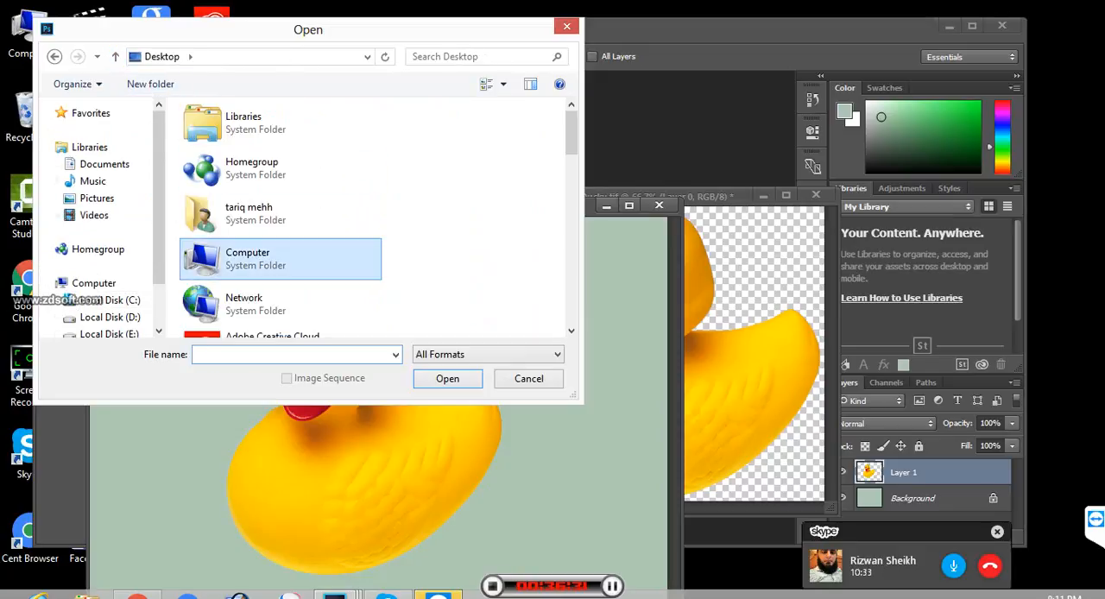
scroll(571, 138, down, 1)
scroll(371, 216, down, 6)
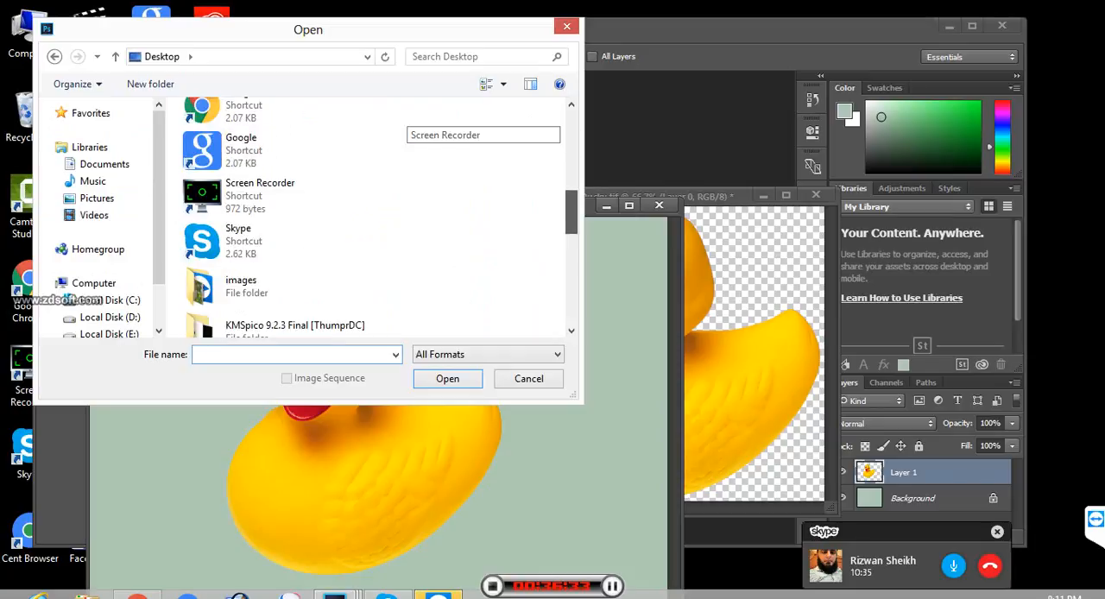
scroll(371, 216, up, 6)
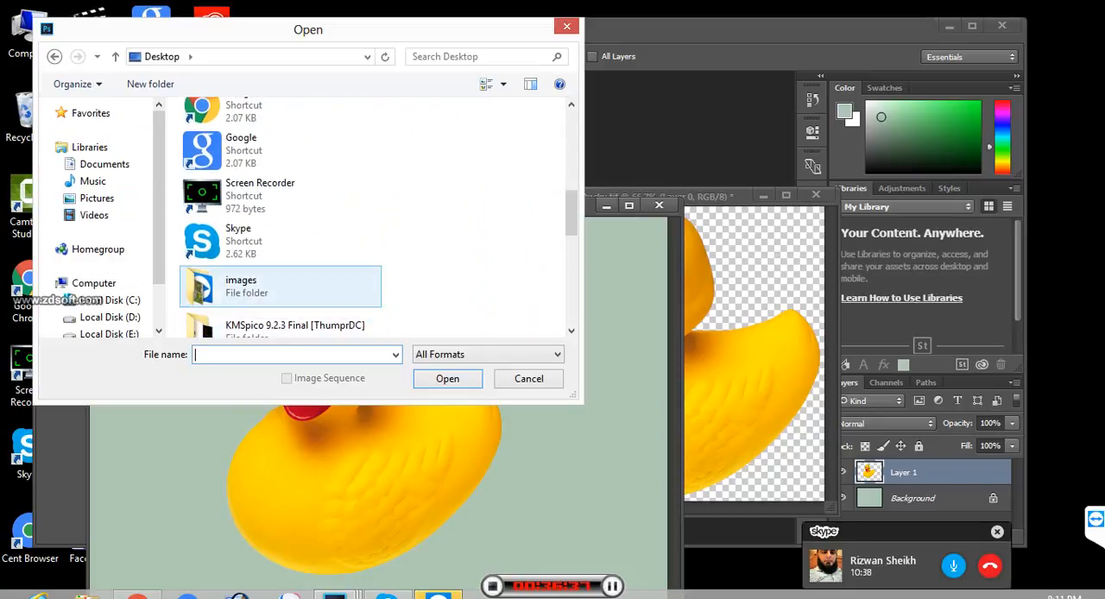
double_click(259, 287)
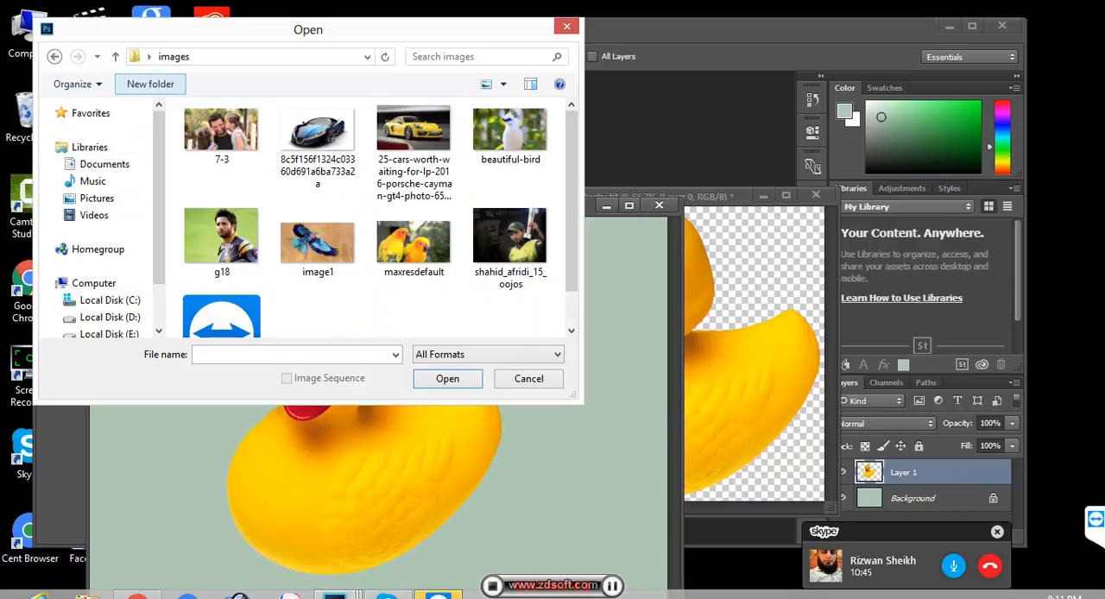
- Try to open g18 from the images folder
click(222, 135)
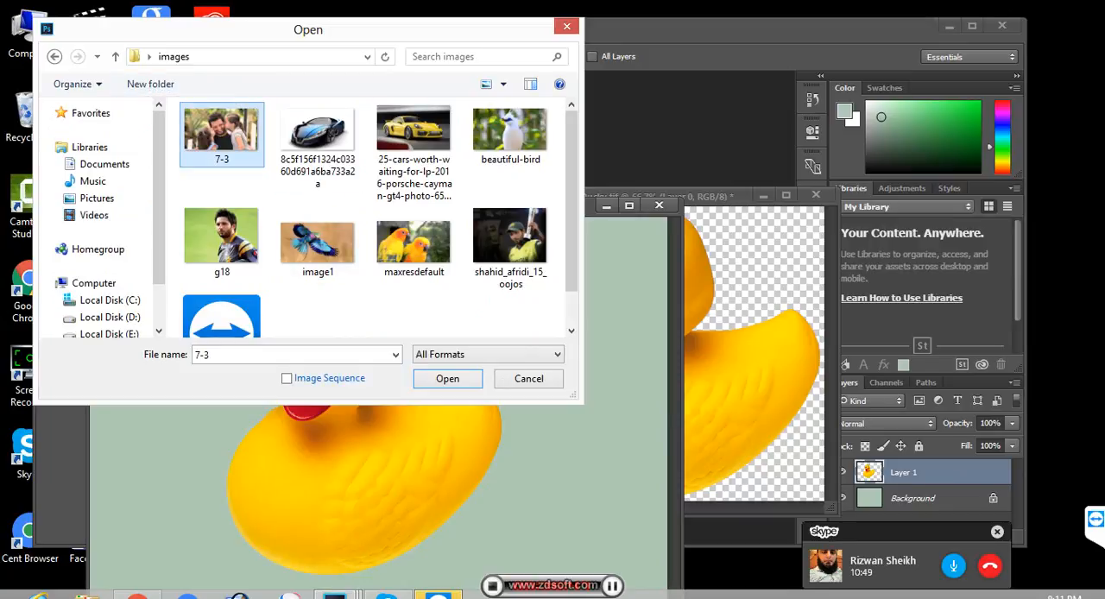
click(222, 237)
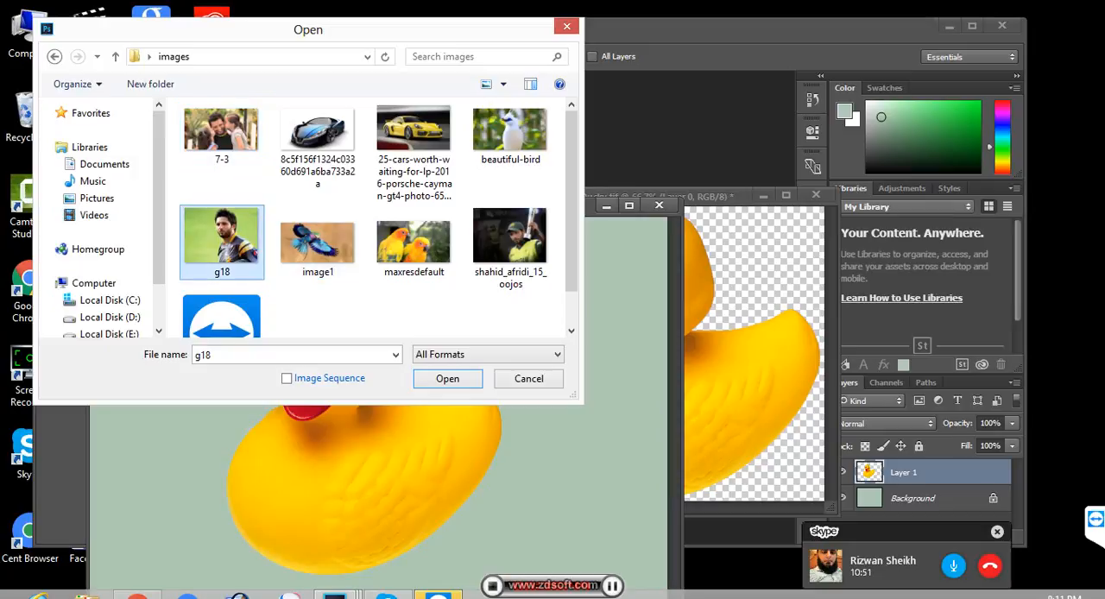
click(447, 378)
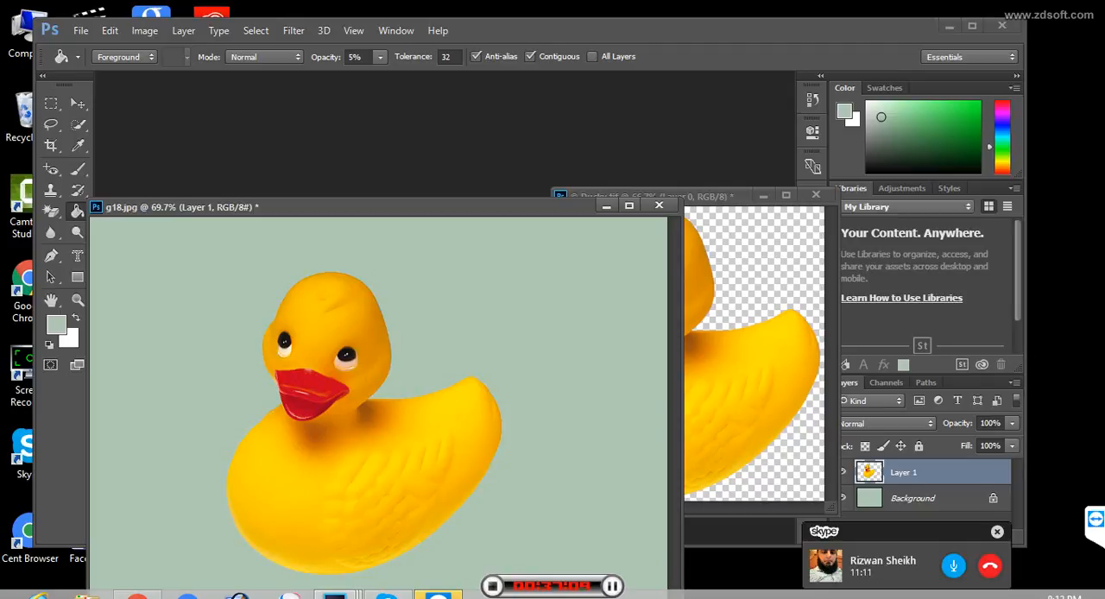
- Move the g18.jpg window clear, open 7-3.jpg from the images folder, and reposition the shared document window
drag(389, 207, 425, 82)
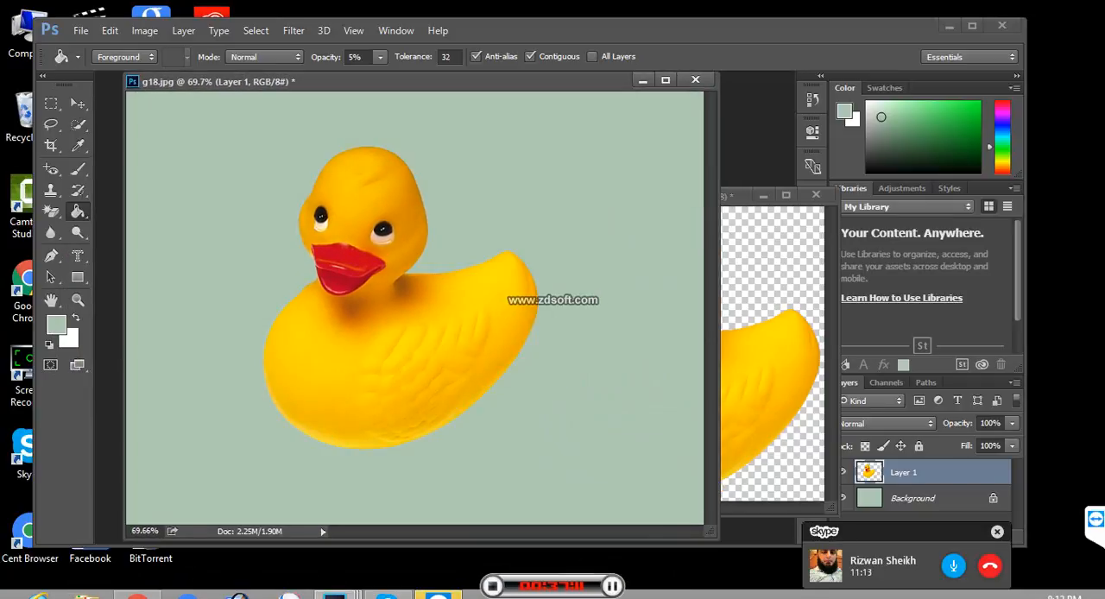
click(80, 30)
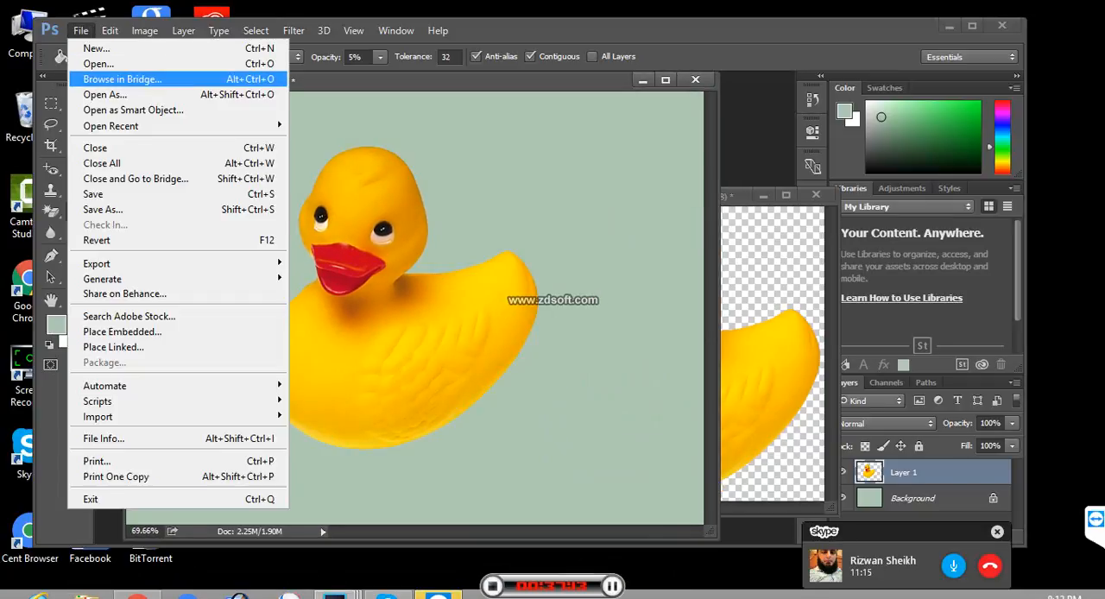
click(95, 63)
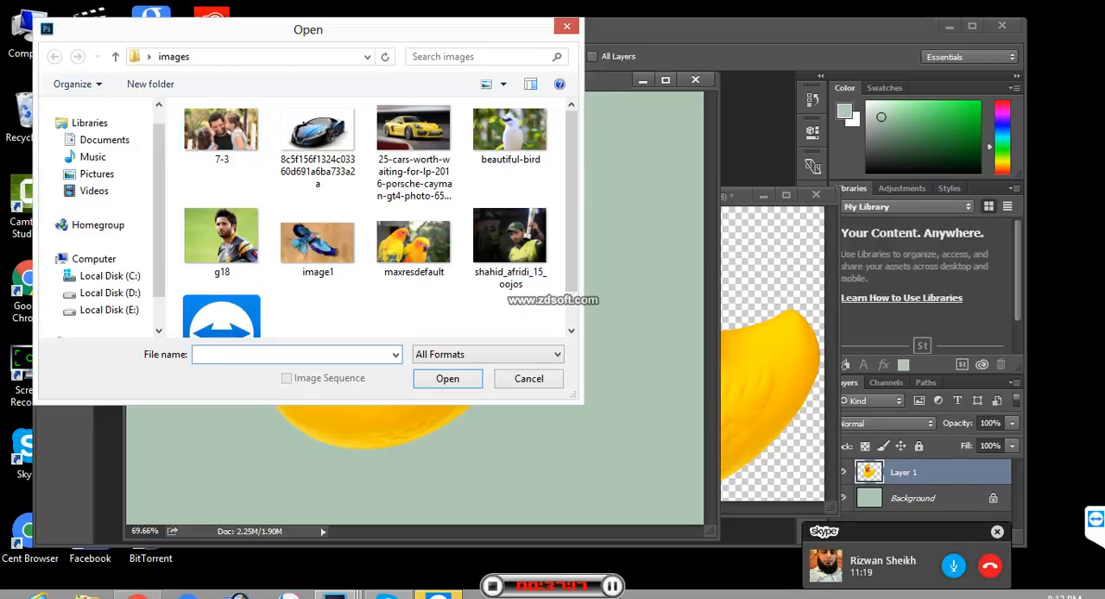
click(221, 134)
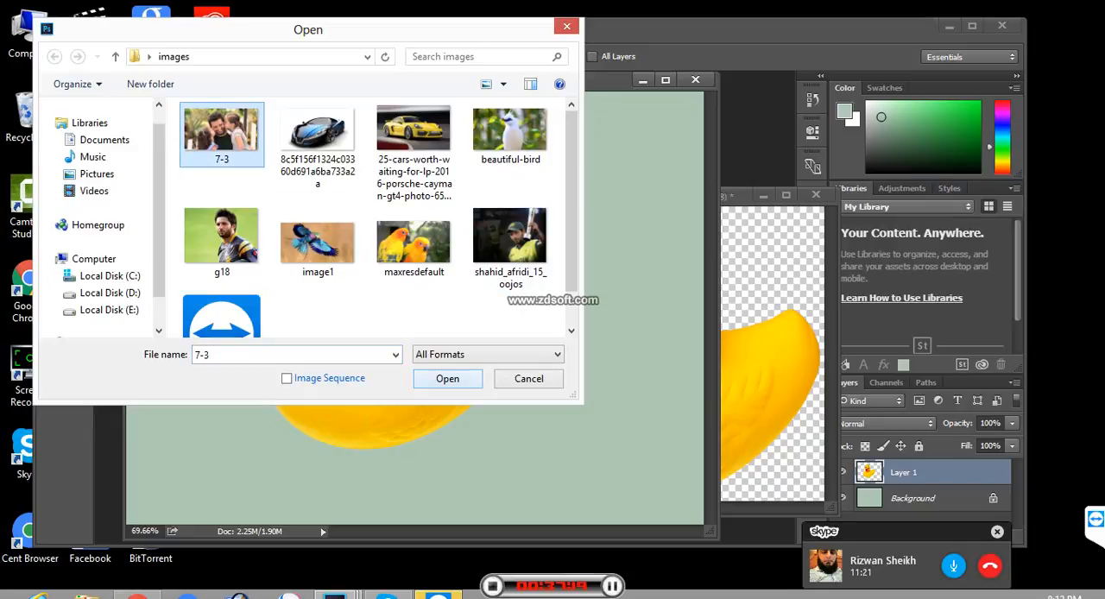
click(447, 378)
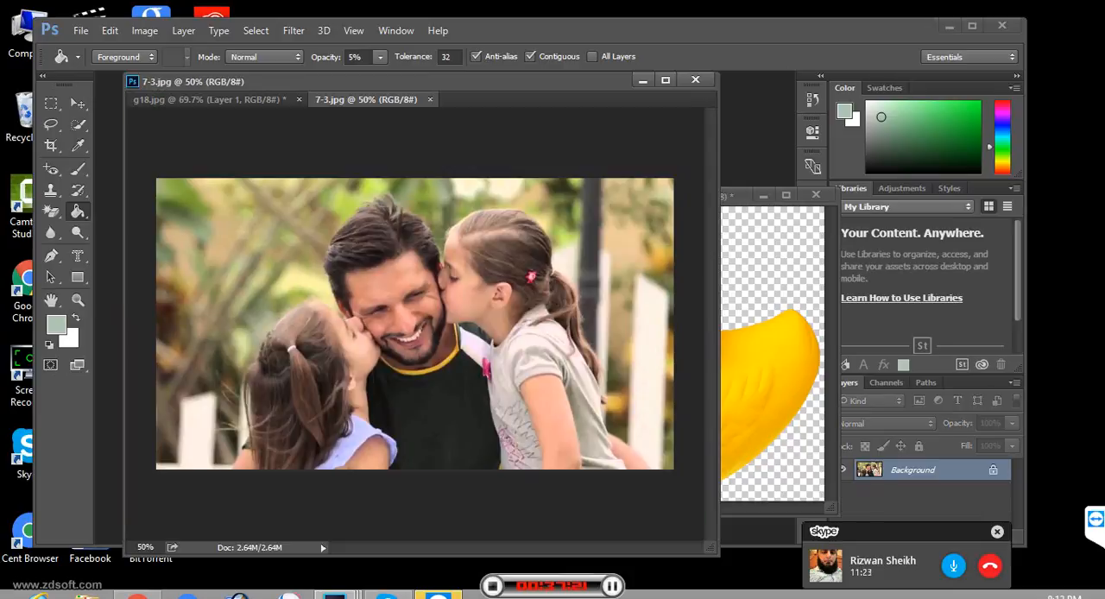
drag(536, 81, 516, 114)
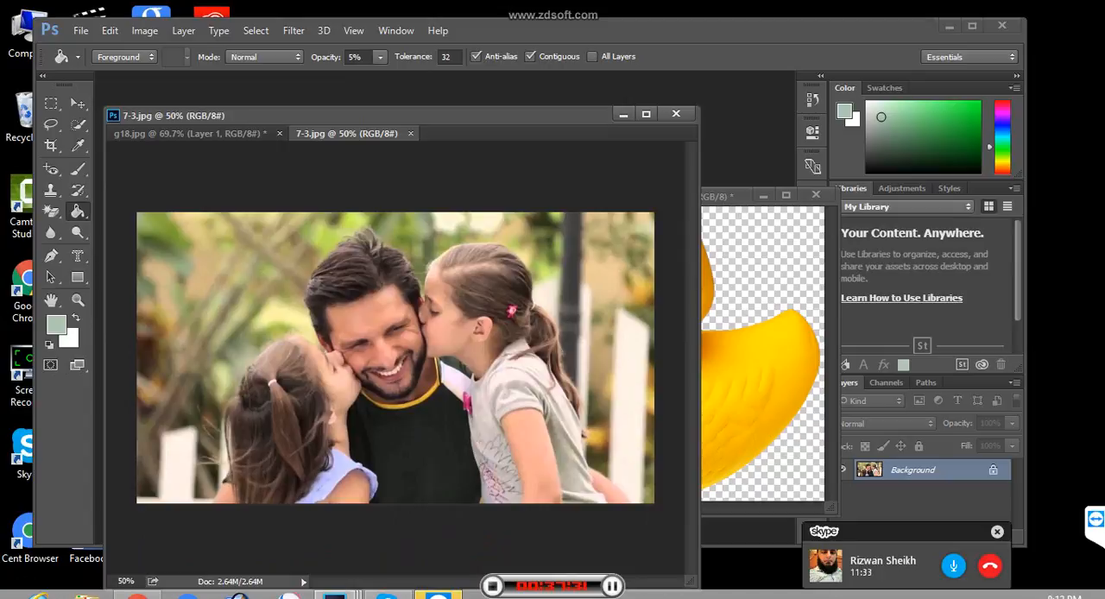
- Apply a Hue/Saturation adjustment to 7-3.jpg with hue, saturation and lightness all at 0
key(i)
key(ctrl+u)
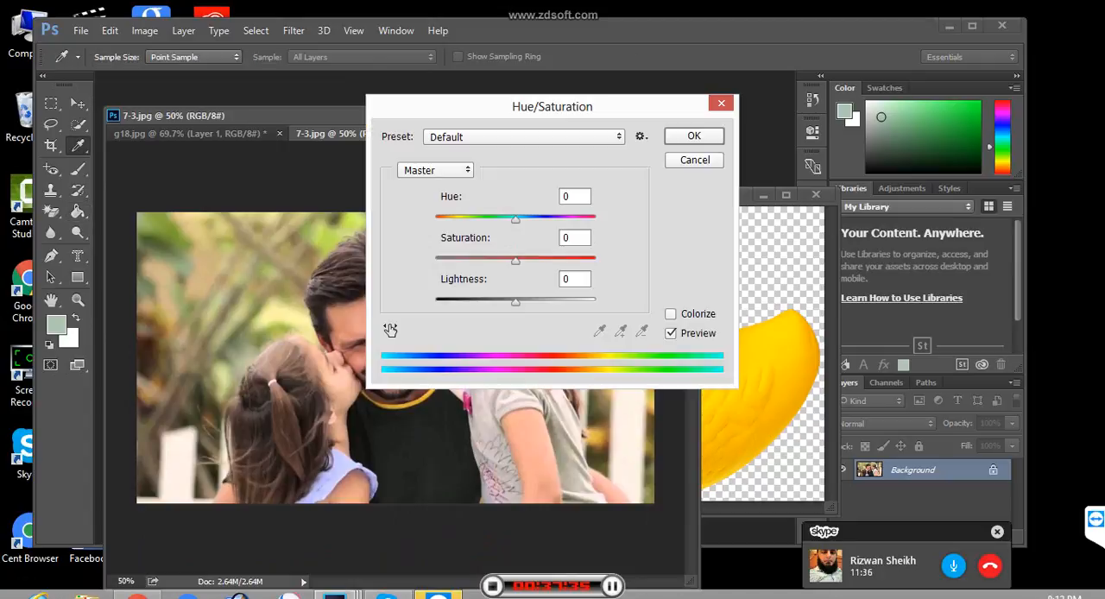
key(Return)
key(g)
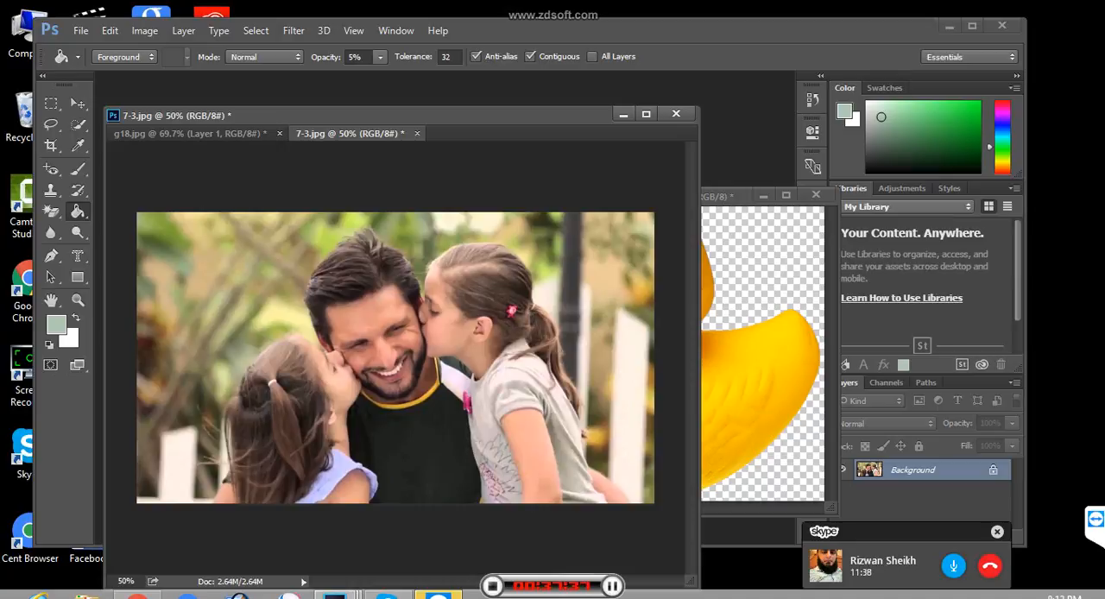
- Try brightening 7-3.jpg with an RGB Curves point at input 113 and output 143, and discard the adjustment
key(i)
key(ctrl+m)
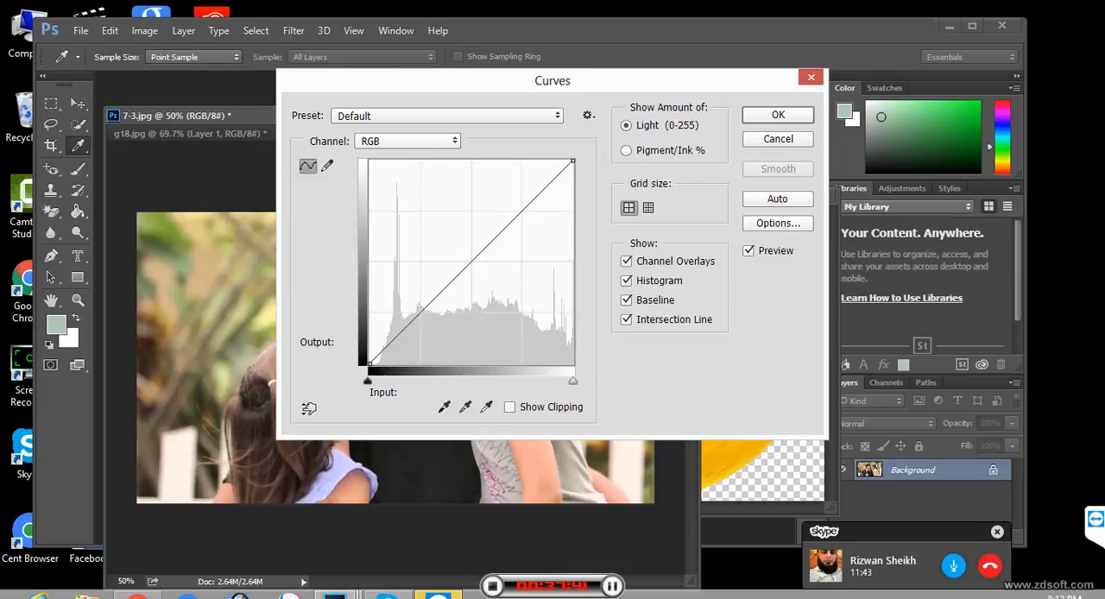
drag(553, 80, 806, 73)
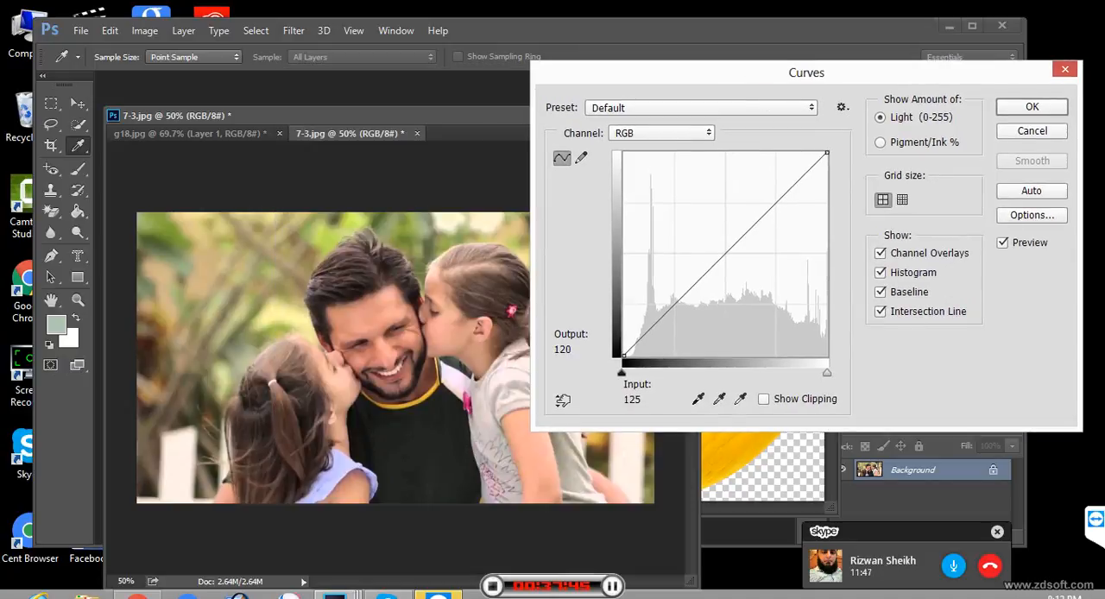
drag(720, 253, 713, 242)
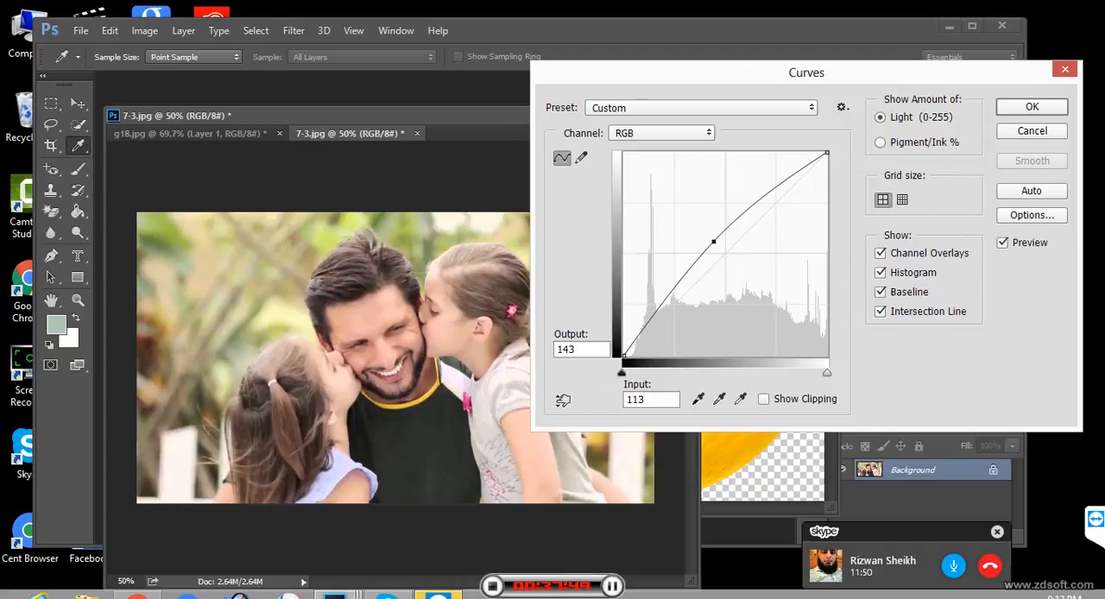
click(1032, 131)
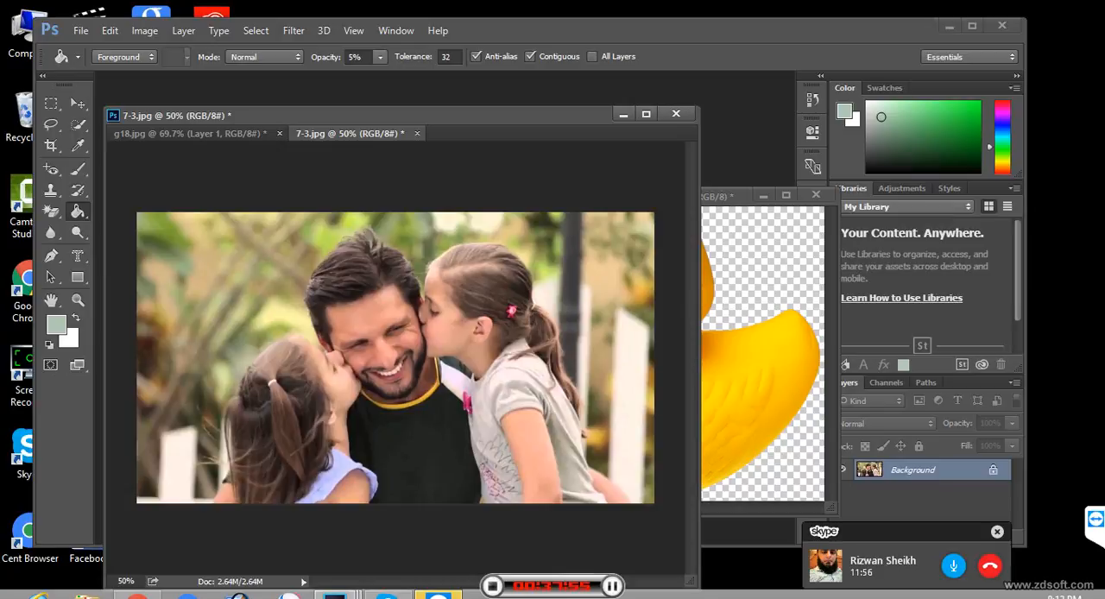
- Select the Dodge Tool, enlarge its brush to 400 px, and show the other tools in its group
click(78, 232)
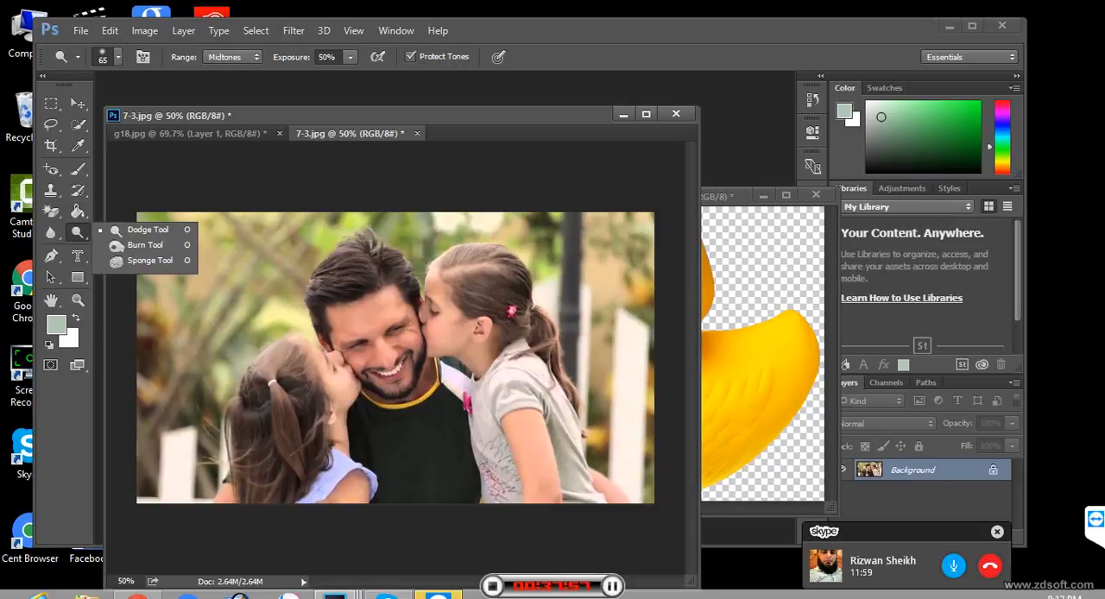
click(147, 230)
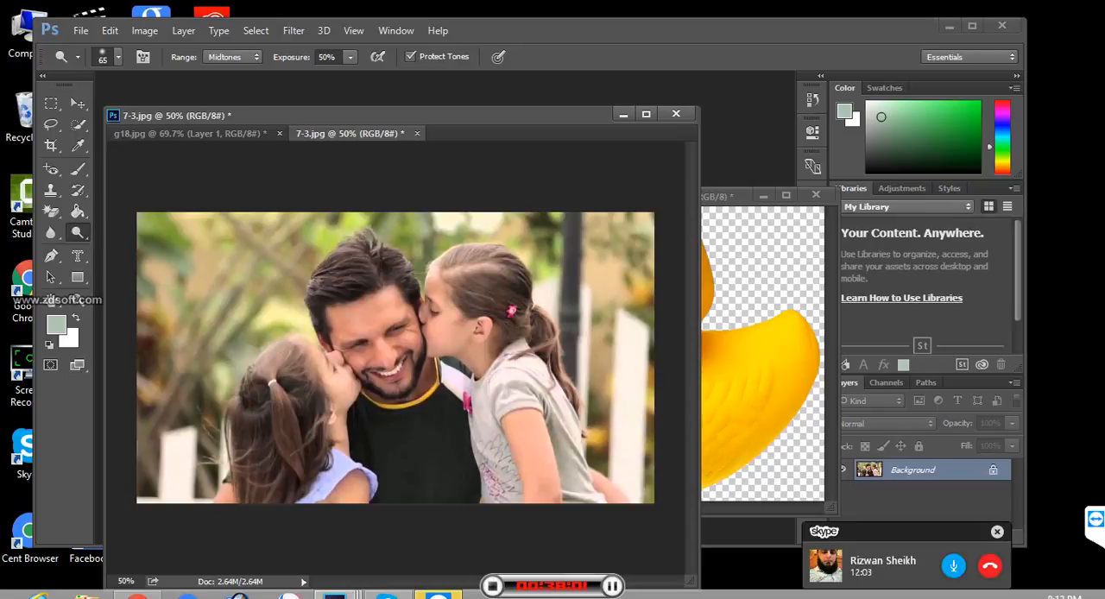
key(bracketright)
key(bracketright)
key(bracketright)
key(bracketright)
key(bracketright)
key(bracketright)
key(bracketright)
key(bracketright)
key(bracketright)
key(bracketright)
key(bracketright)
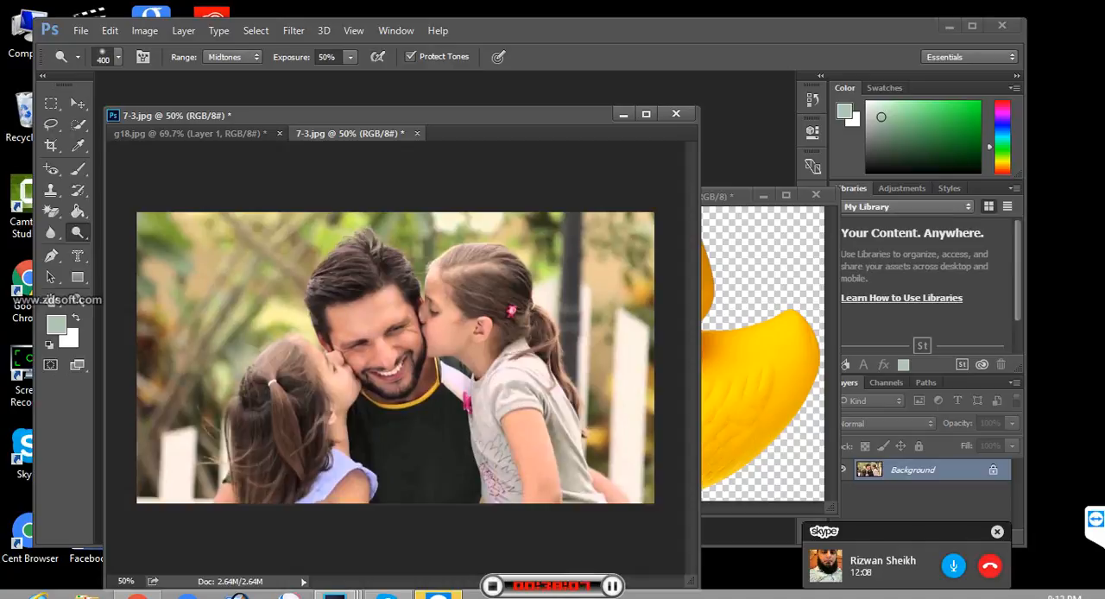
right_click(78, 232)
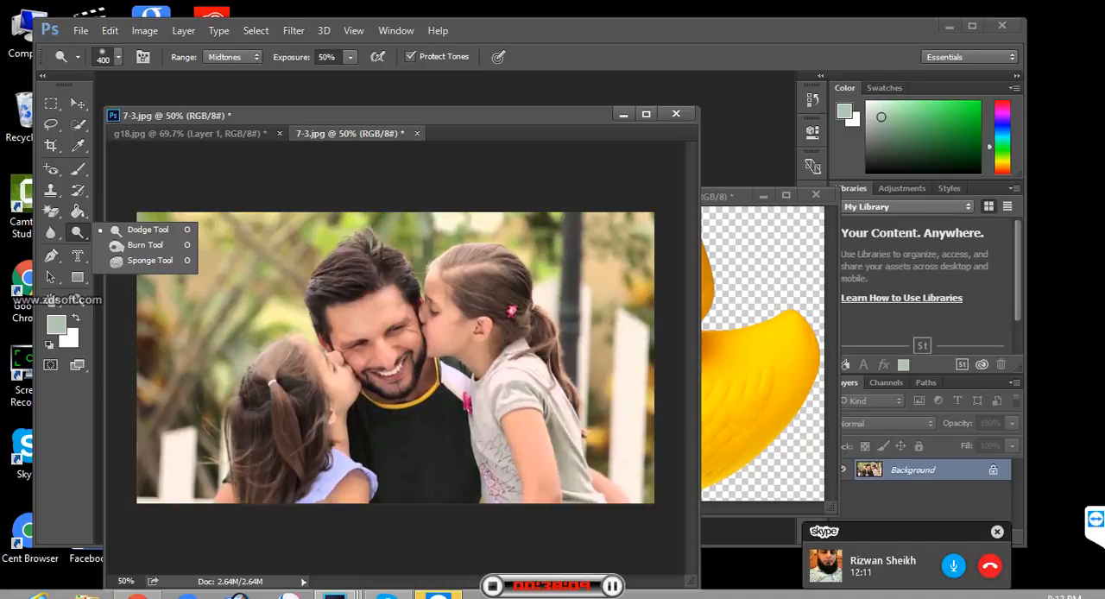
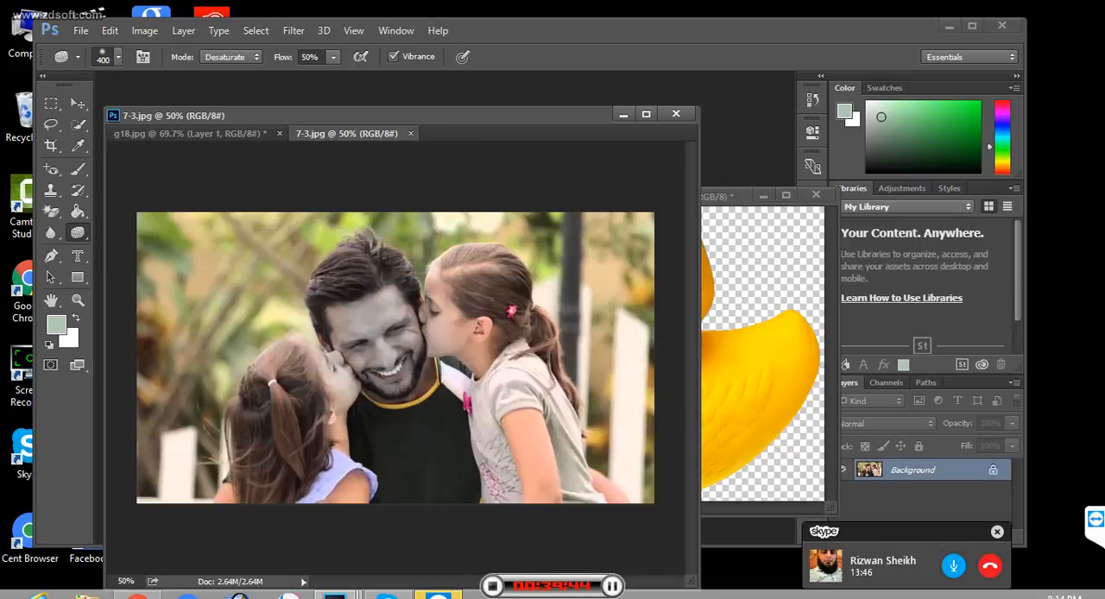
- Undo the Sponge desaturation on the man's face and switch to the Polygonal Lasso Tool
click(373, 335)
key(ctrl+z)
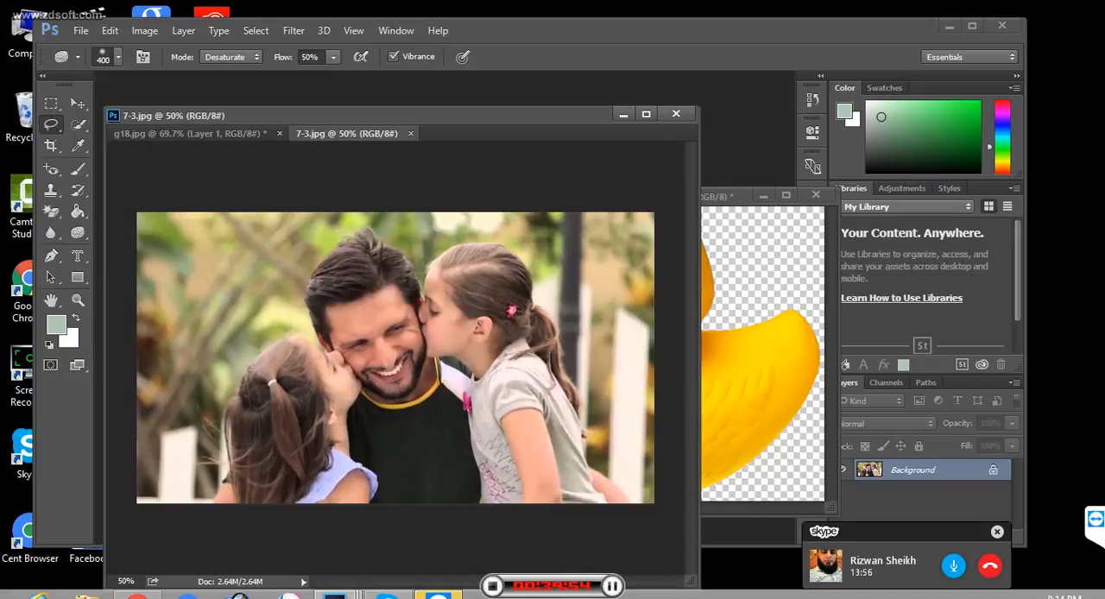
click(51, 124)
click(138, 137)
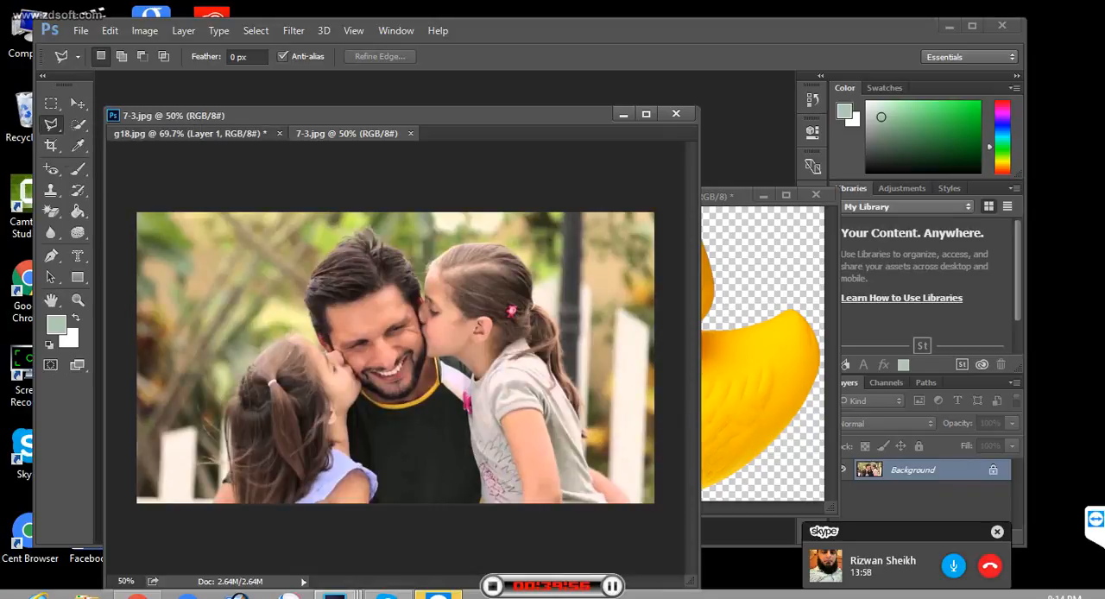
- Try a Polygonal Lasso line across the duck in g18.jpg, and close that document without saving
click(190, 134)
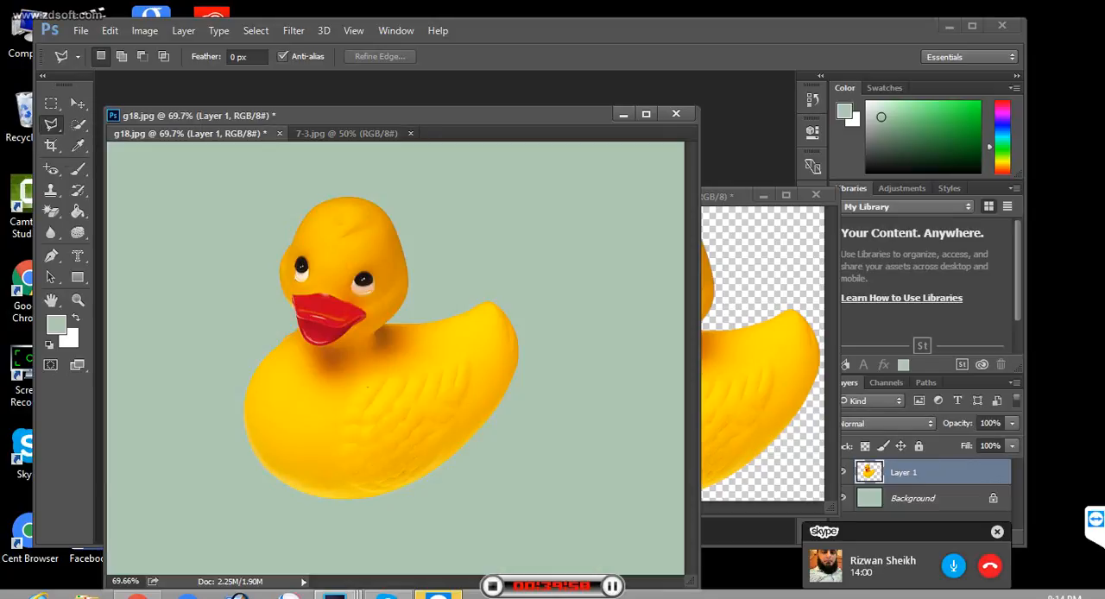
click(362, 386)
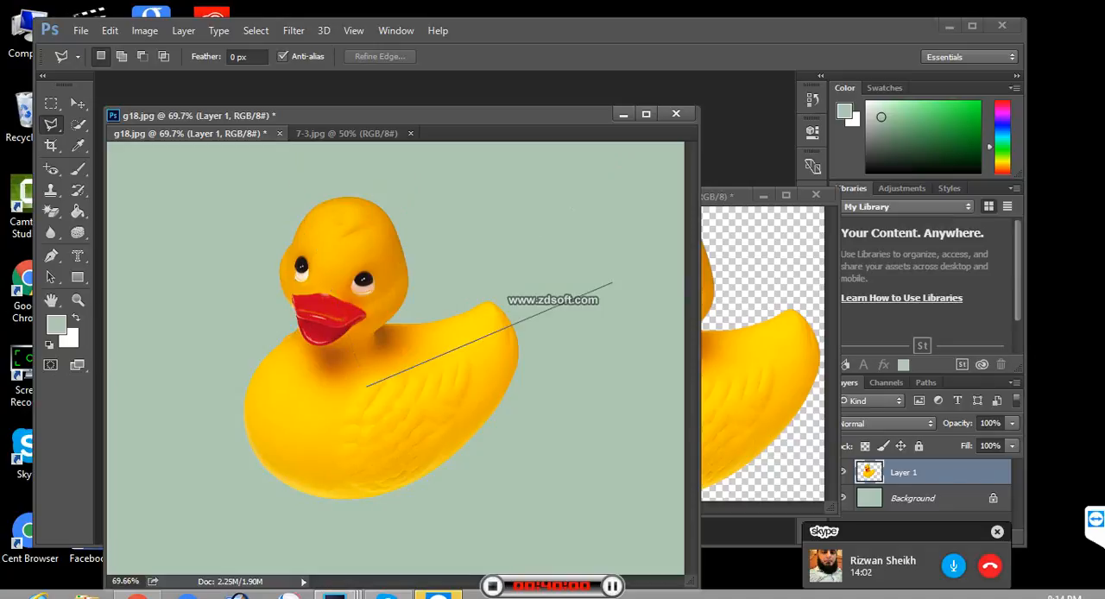
double_click(613, 282)
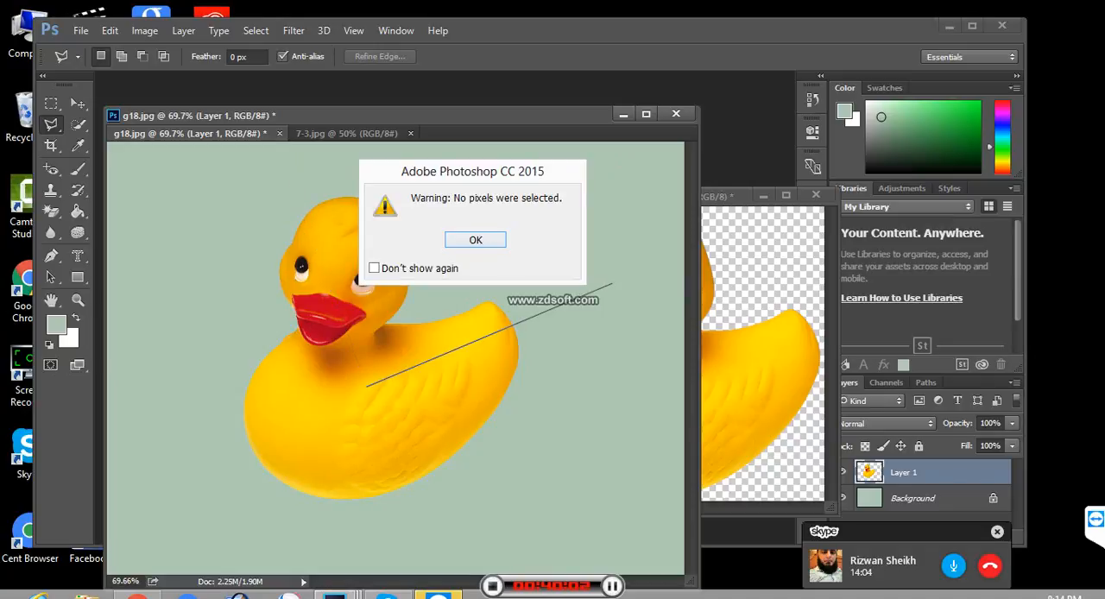
key(Return)
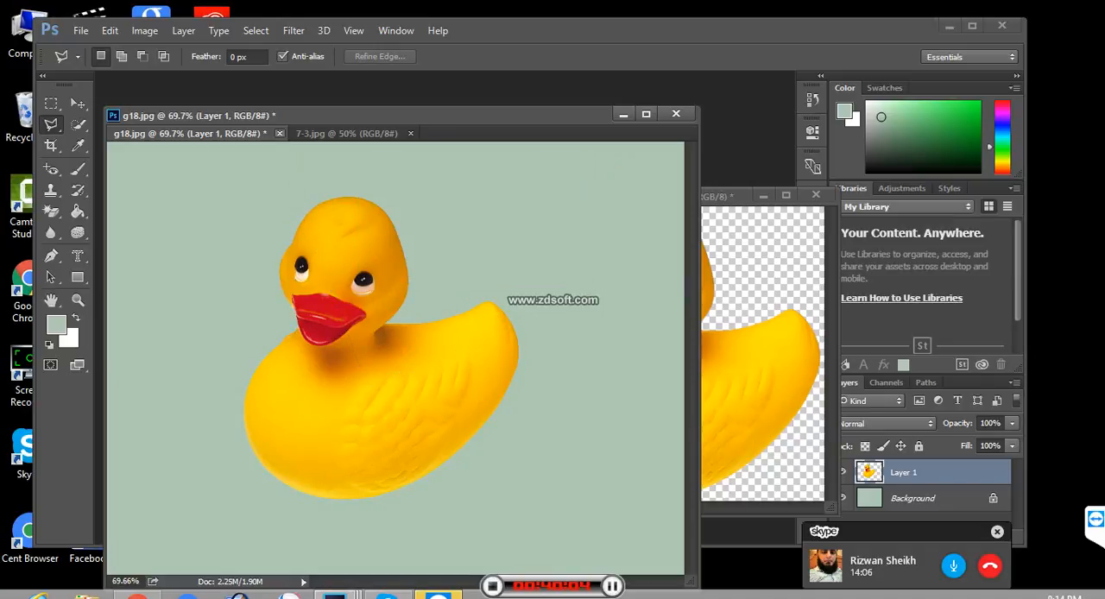
click(280, 134)
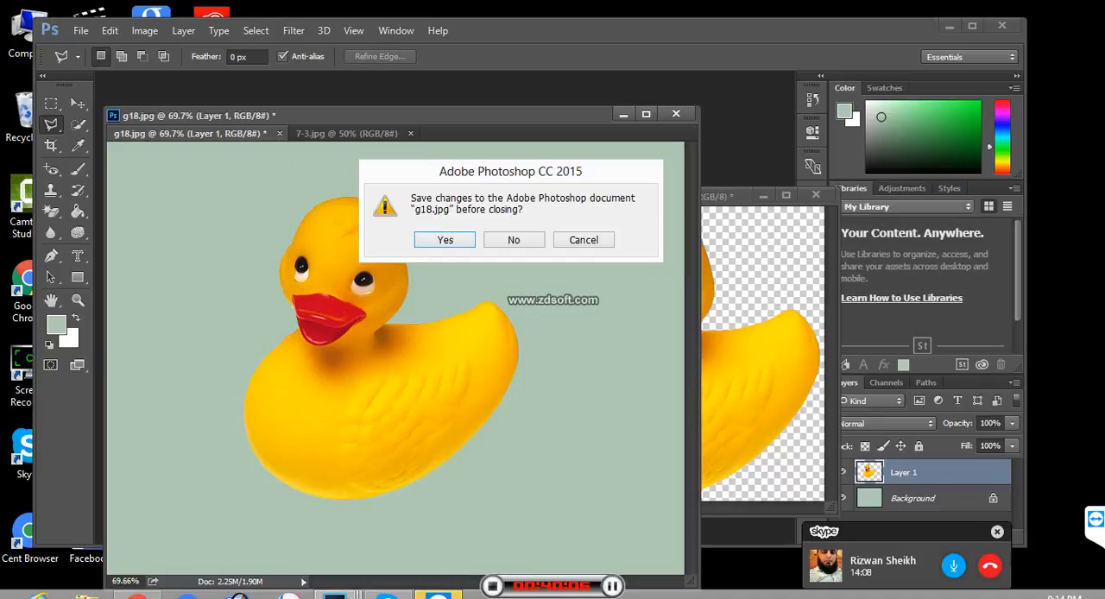
click(514, 240)
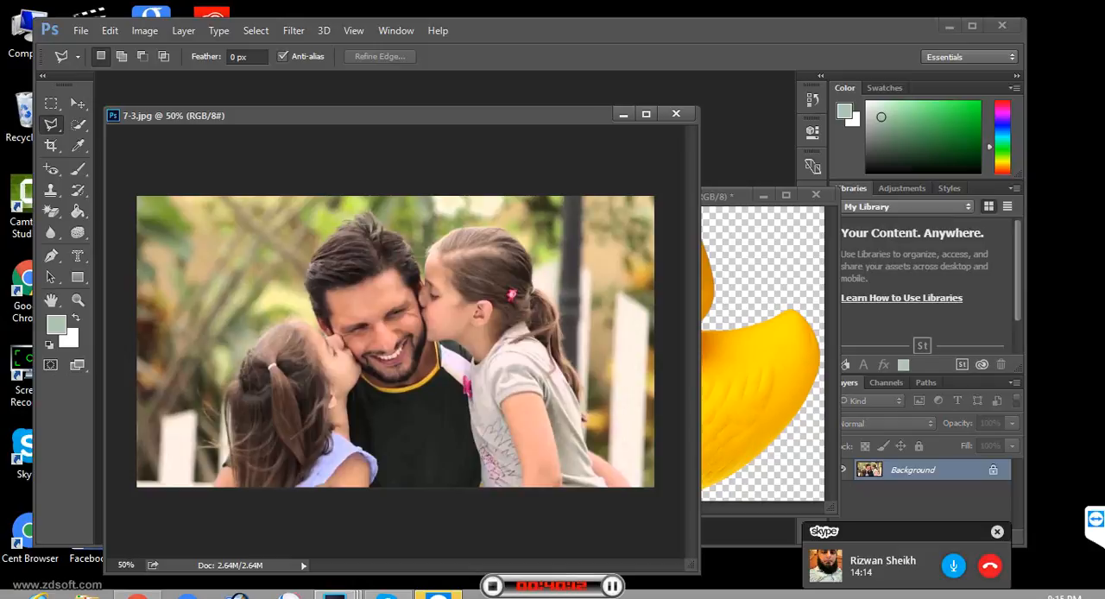
- Trace a closed polygonal selection around the man's head, following his hair, cheeks and chin
click(326, 328)
click(316, 317)
click(309, 292)
click(309, 269)
click(319, 253)
click(333, 233)
click(408, 250)
click(418, 278)
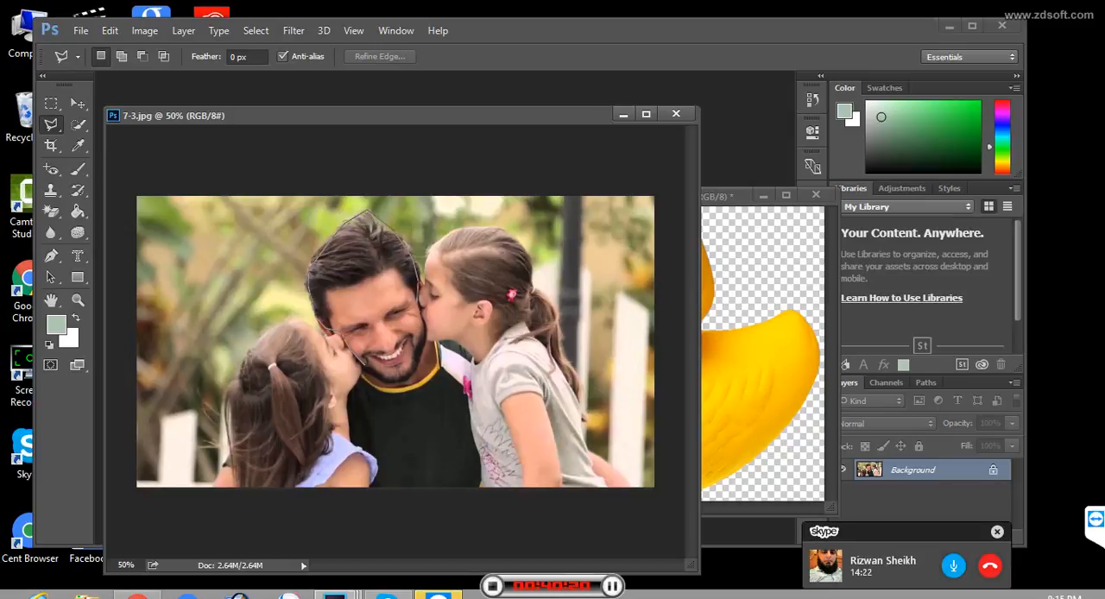
click(422, 316)
click(427, 341)
click(418, 361)
click(407, 381)
click(384, 377)
click(363, 366)
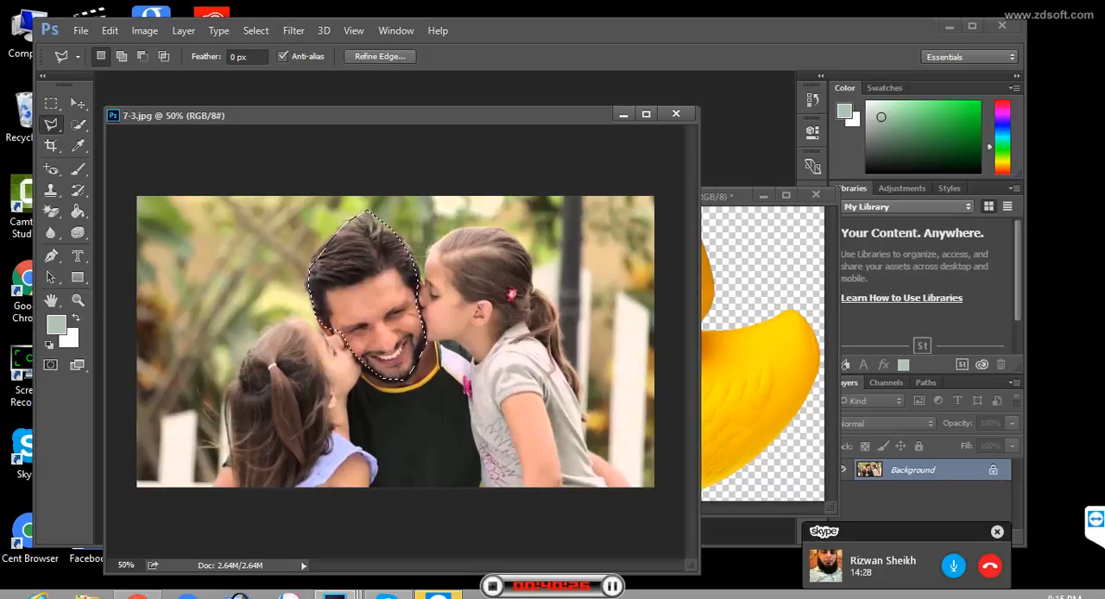
- Desaturate the selected head with the Sponge Tool at 50% flow, deselect it, and restore the photo's original colours
click(78, 233)
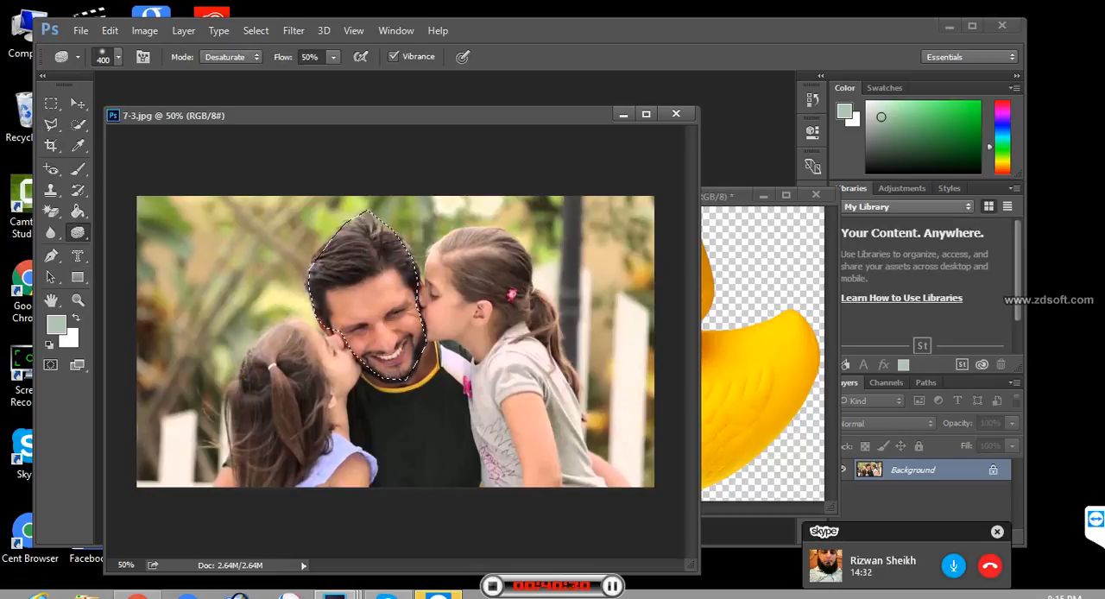
drag(366, 268, 380, 333)
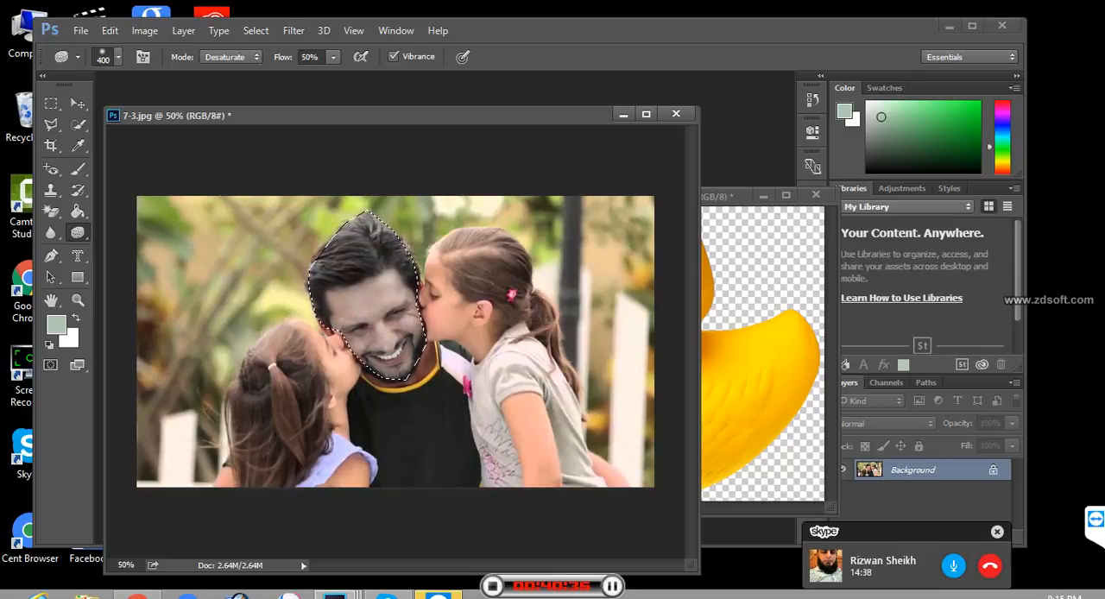
key(ctrl+d)
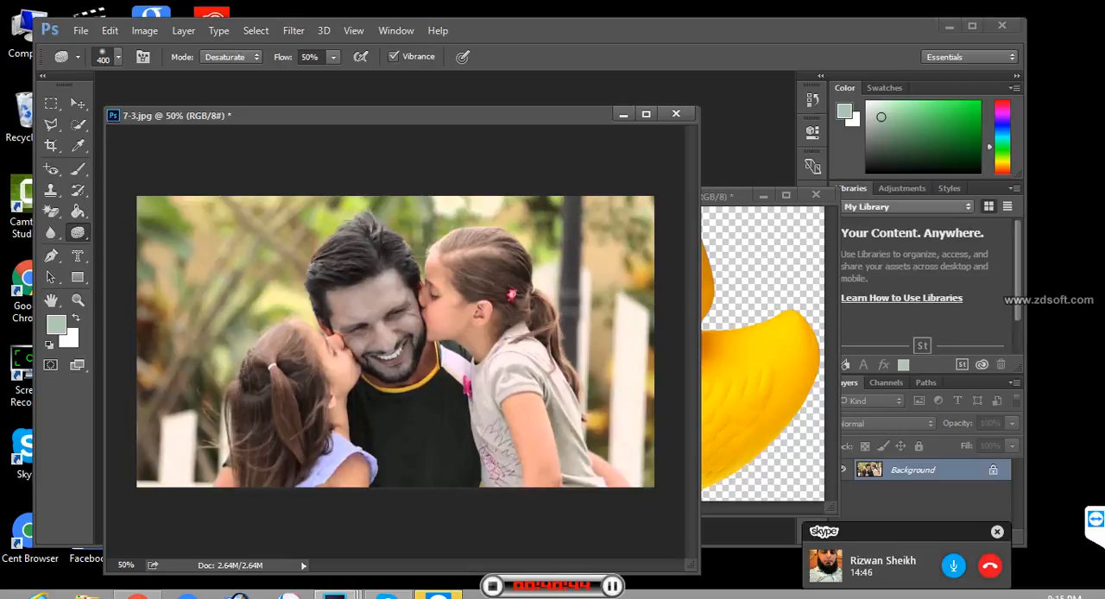
key(ctrl+z)
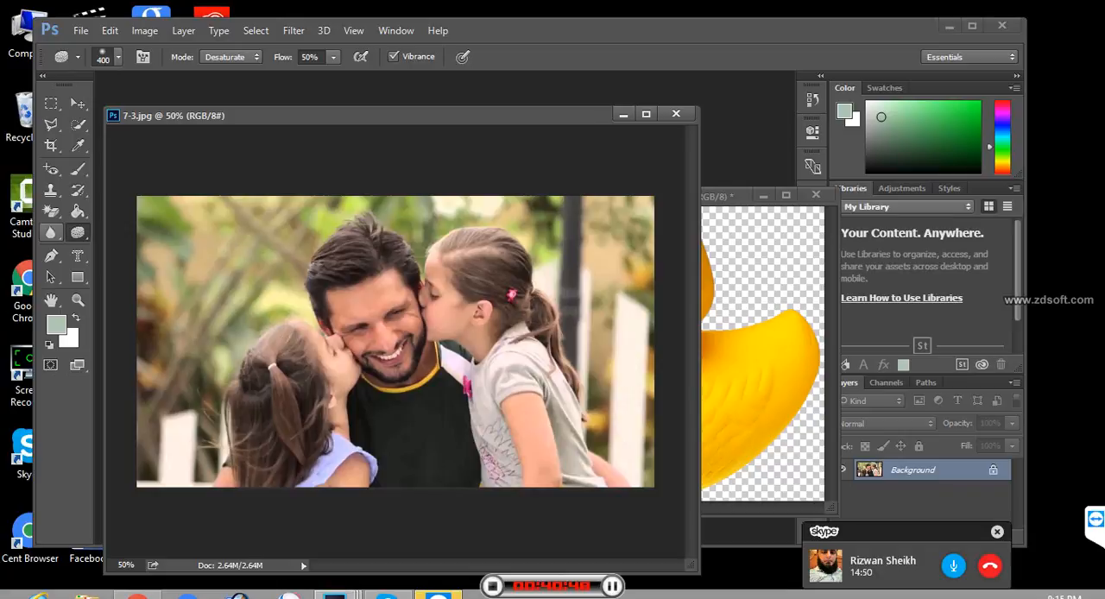
- Show the Blur, Sharpen and Smudge tool group and select the Blur Tool
click(50, 232)
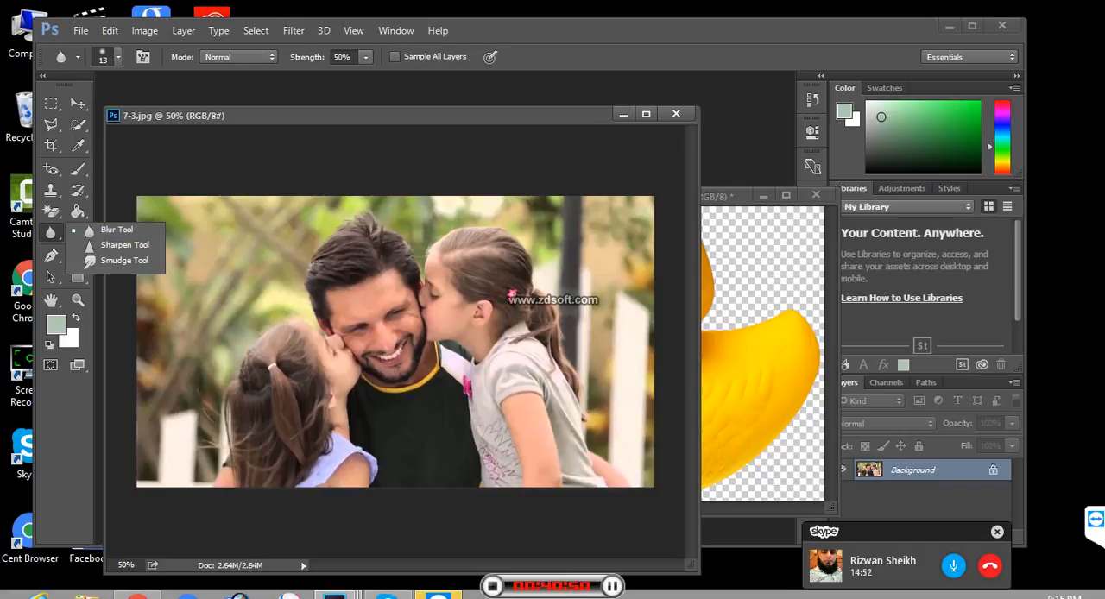
click(116, 230)
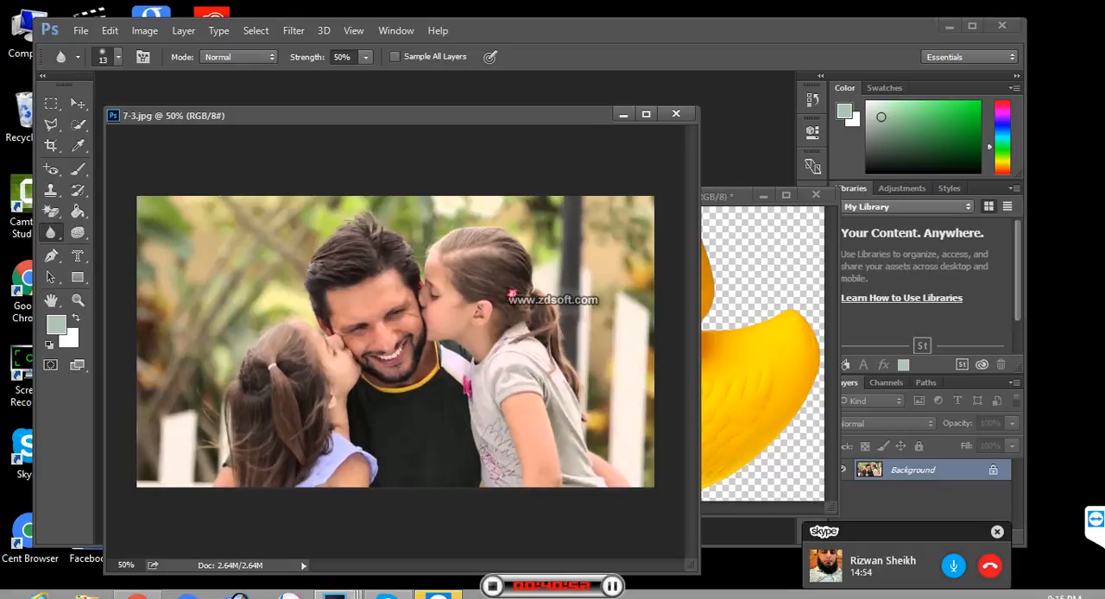
- Apply a Gaussian Blur with a 7.2-pixel radius to the whole photo, and undo it
click(294, 30)
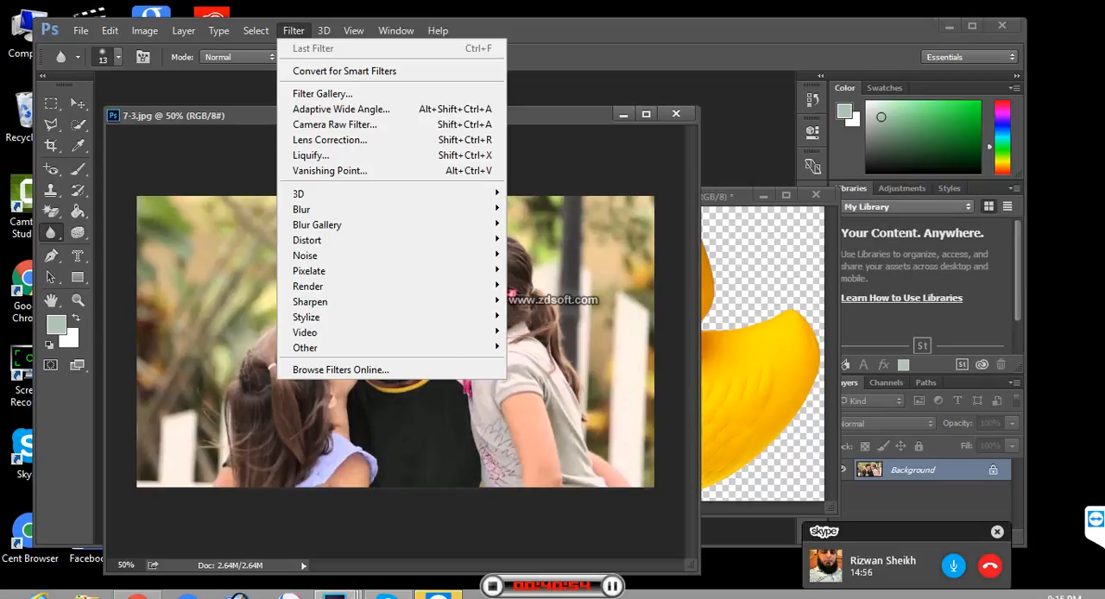
mouse_move(302, 209)
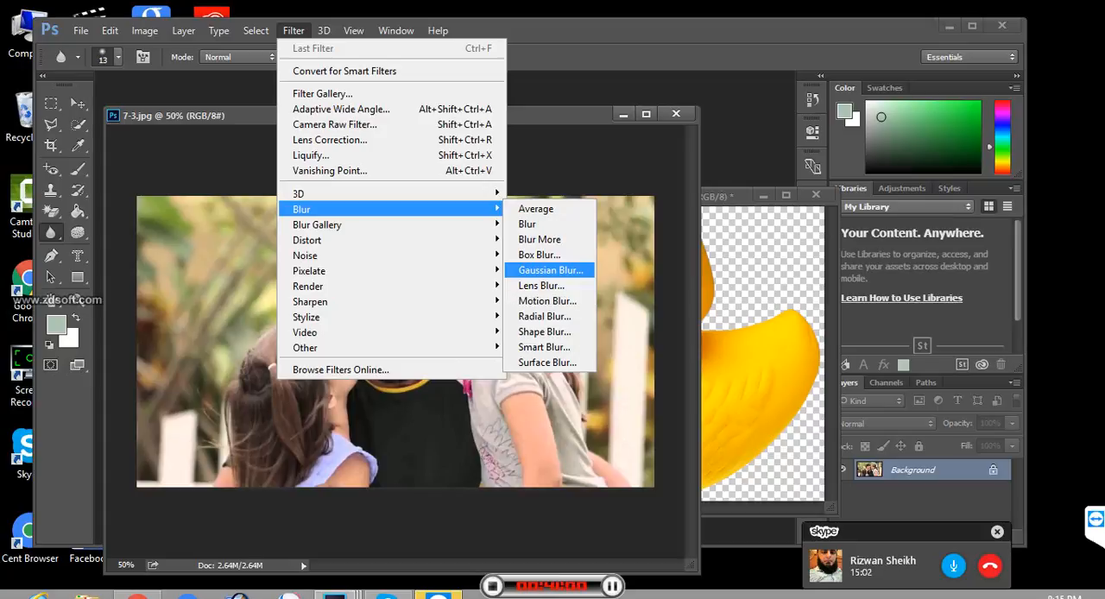
click(550, 272)
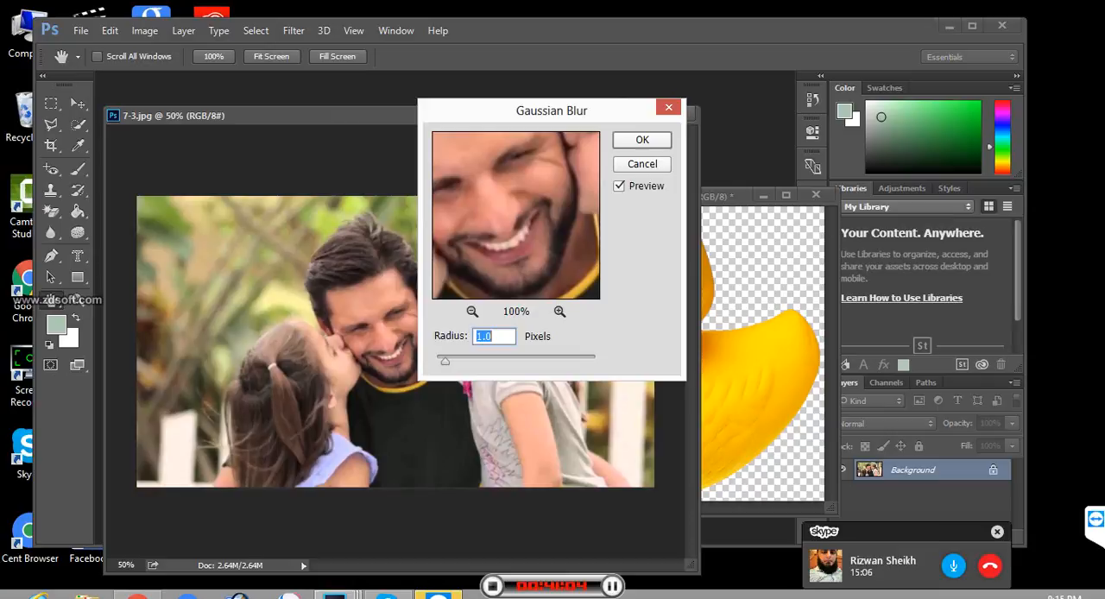
text(3.4)
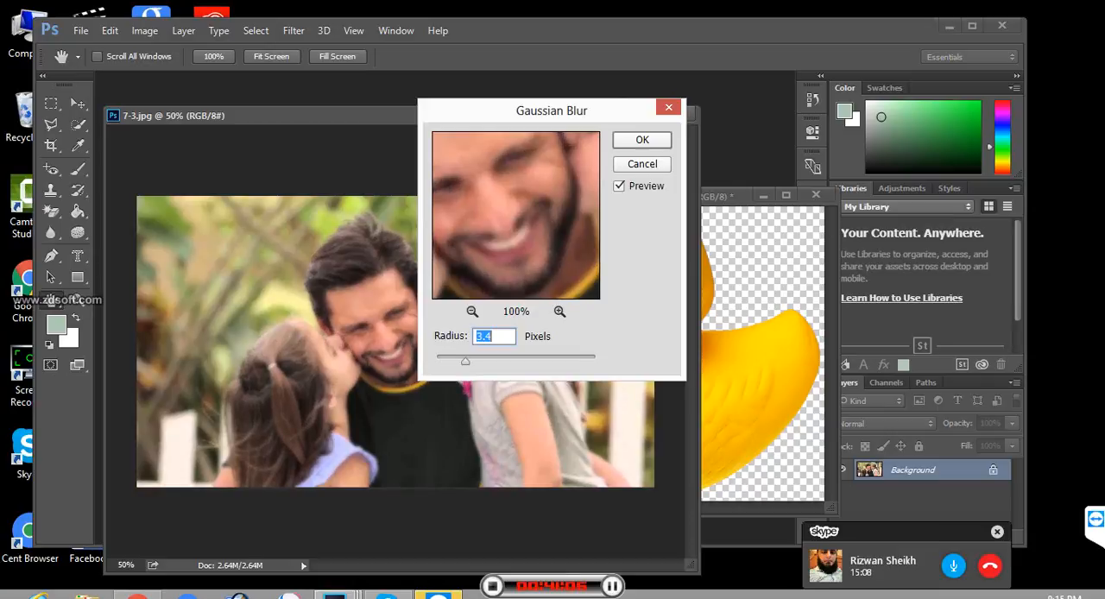
text(6.4)
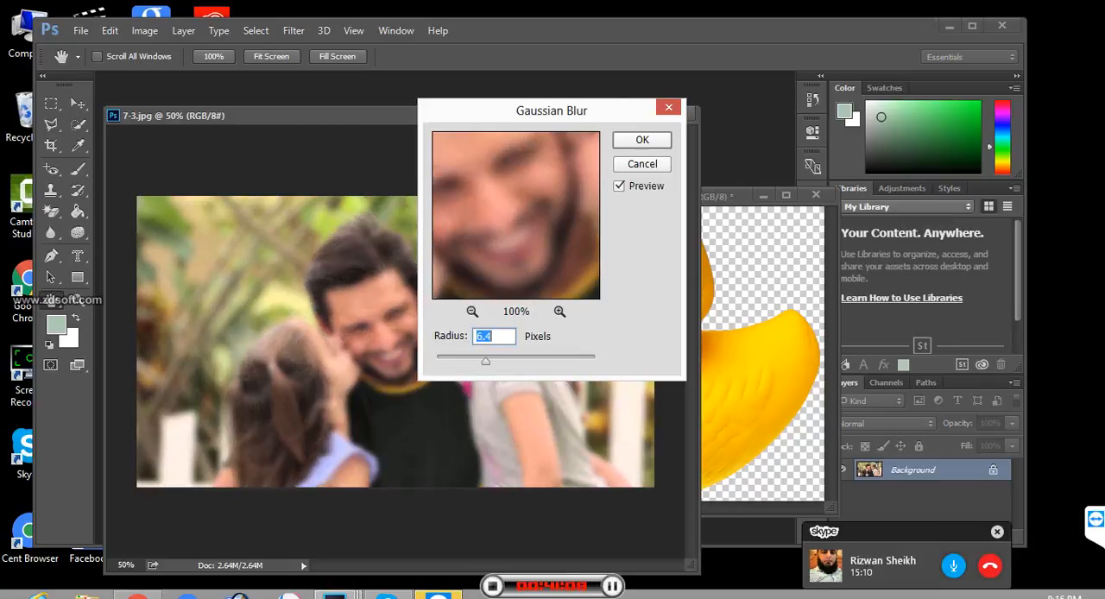
text(7.2)
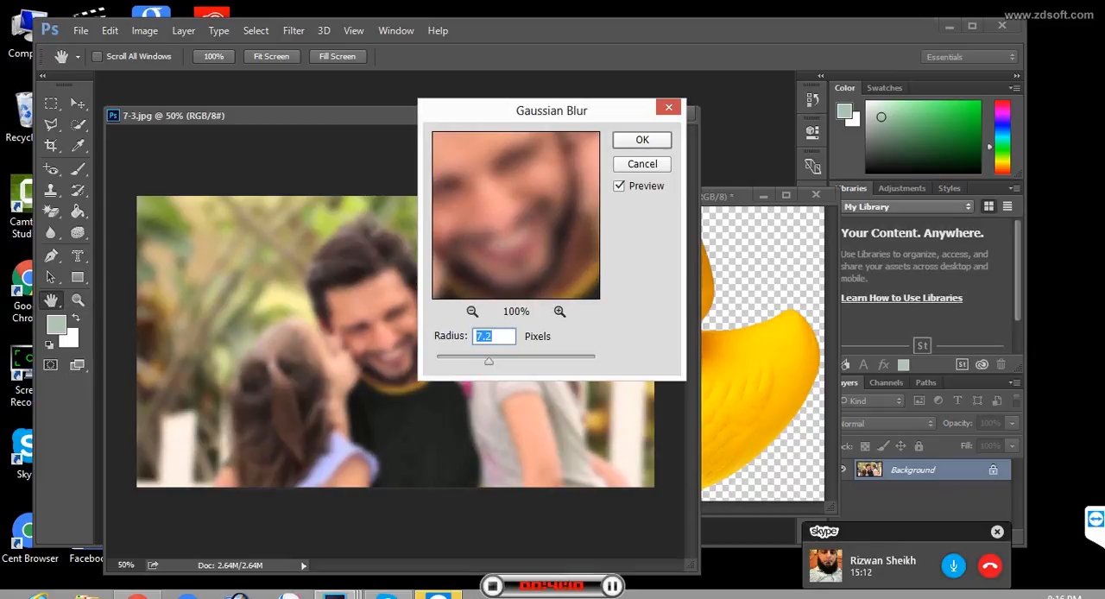
key(Return)
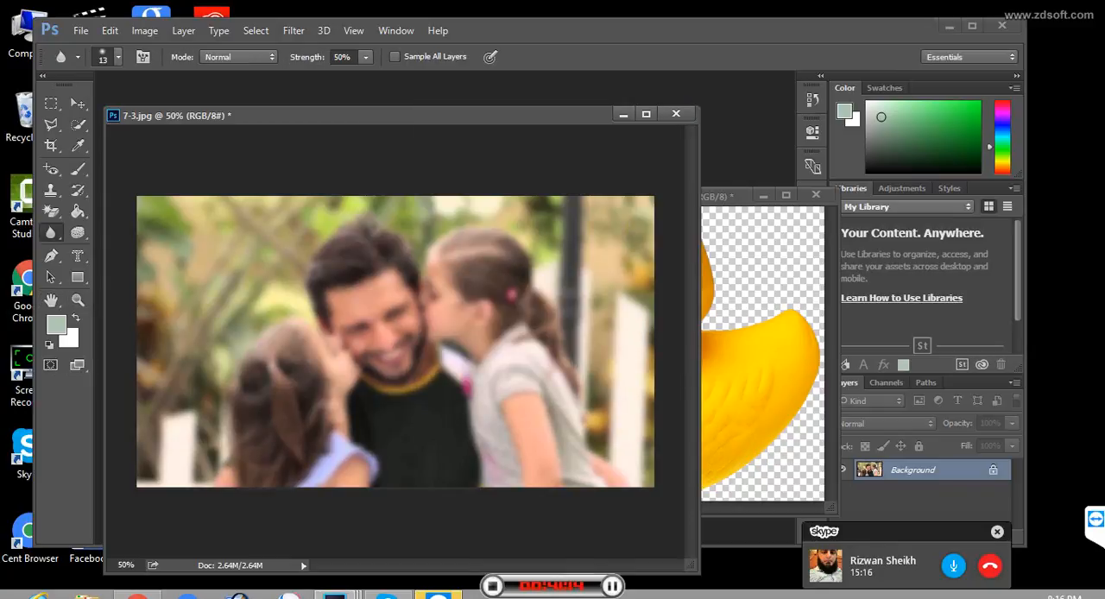
key(ctrl+z)
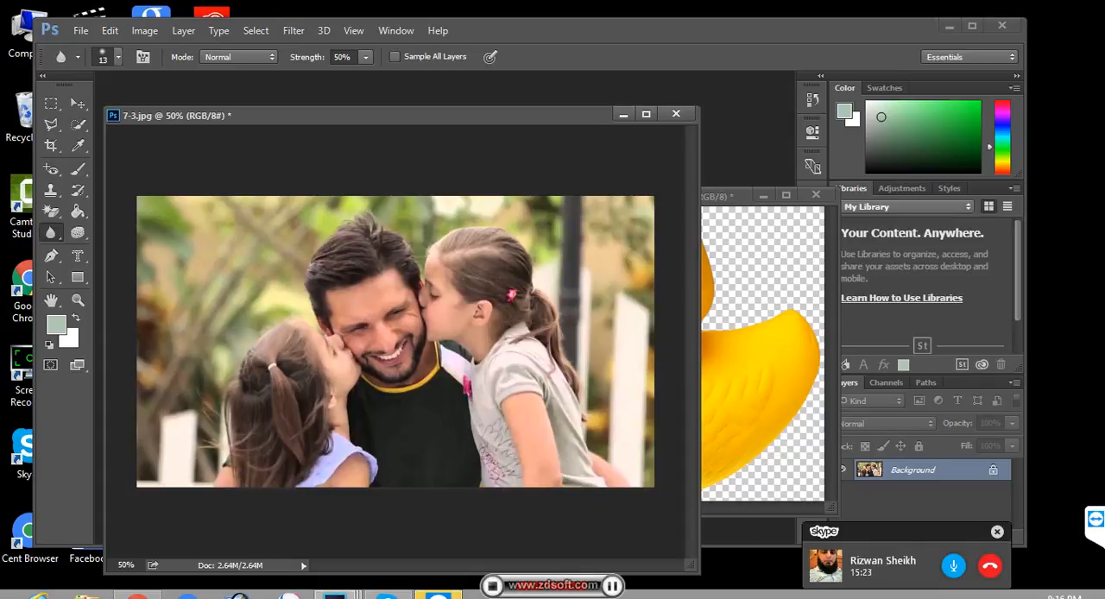
- Enlarge the Blur Tool's brush to 250 px
key(bracketright)
key(bracketright)
key(bracketright)
key(bracketright)
key(bracketright)
key(bracketright)
key(bracketright)
key(bracketright)
key(bracketright)
key(bracketright)
key(bracketright)
key(bracketright)
key(bracketright)
key(space+f)
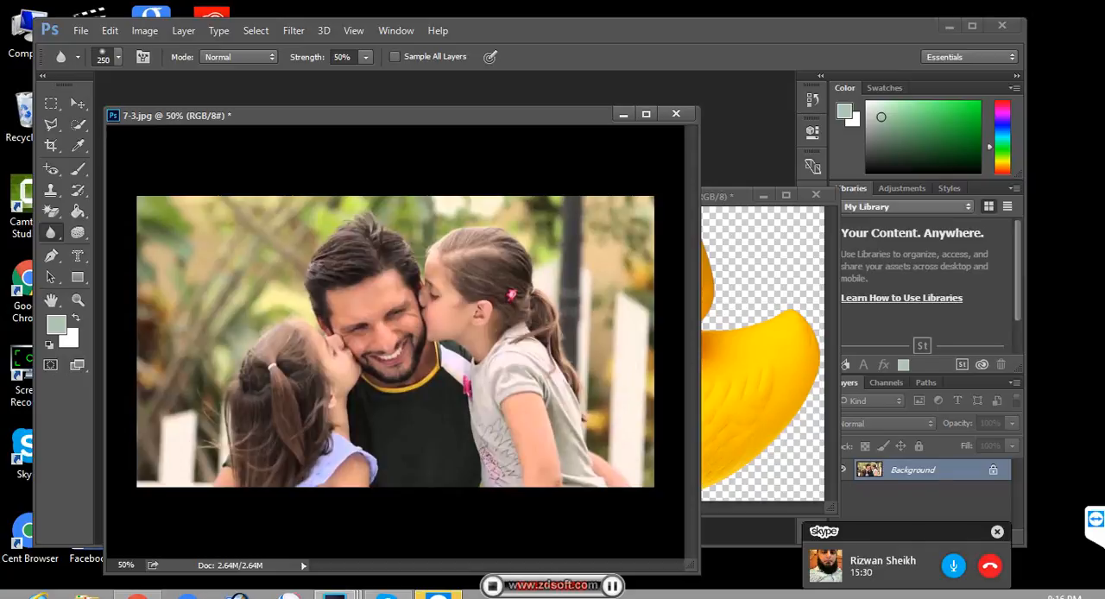
key(space+f)
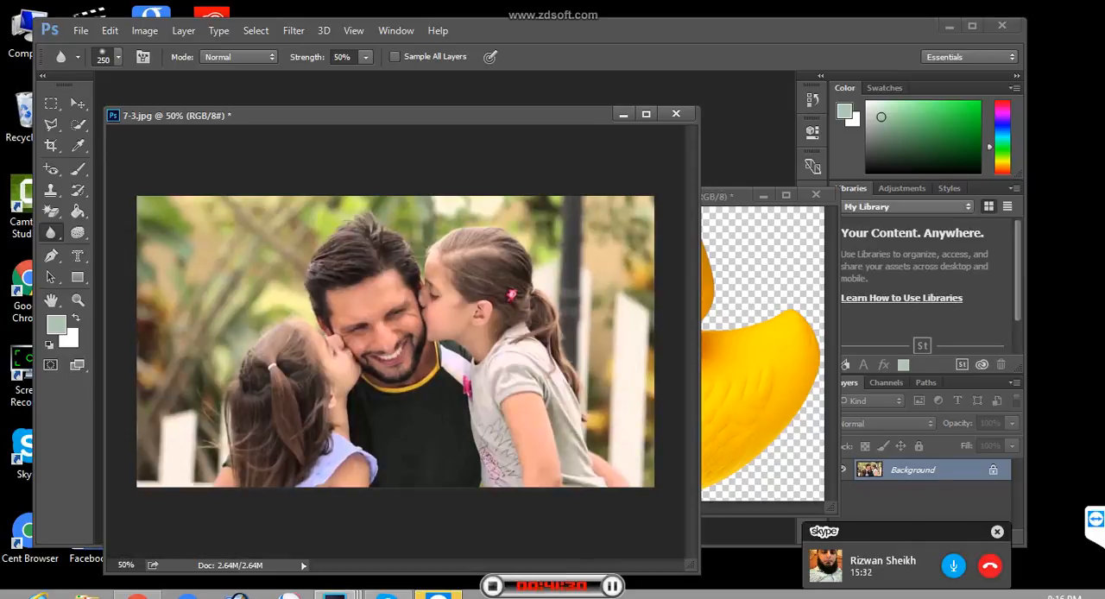
key(F12)
- Select the Sharpen Tool and enlarge its brush to 250 px
right_click(51, 233)
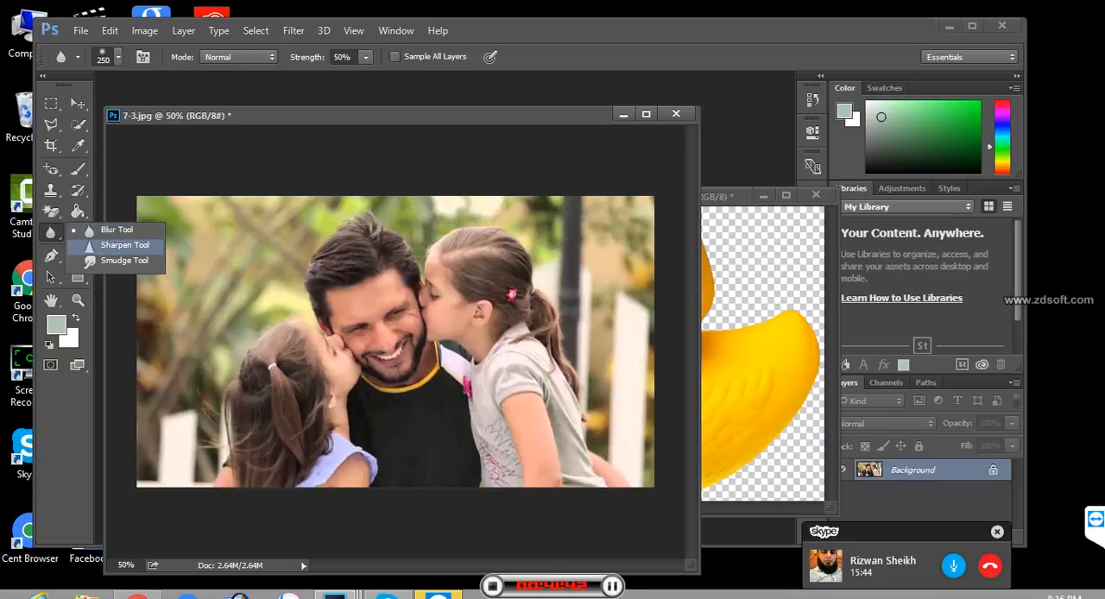
click(121, 246)
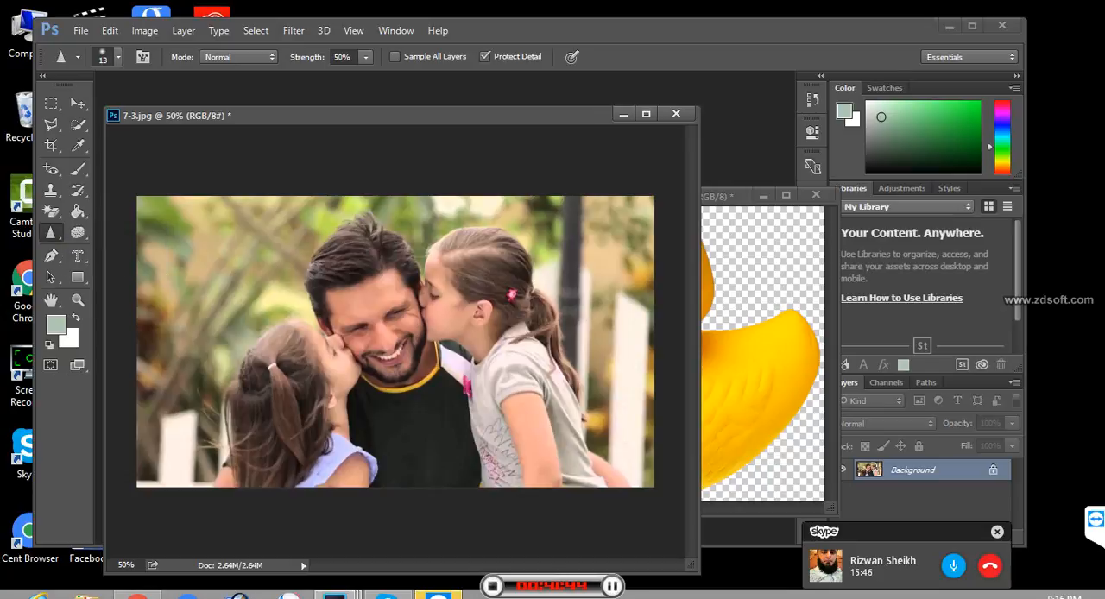
key(bracketright)
key(bracketright)
key(bracketright)
key(bracketright)
key(bracketright)
key(bracketright)
key(bracketright)
key(bracketright)
key(bracketright)
key(bracketright)
key(bracketright)
key(bracketright)
key(bracketright)
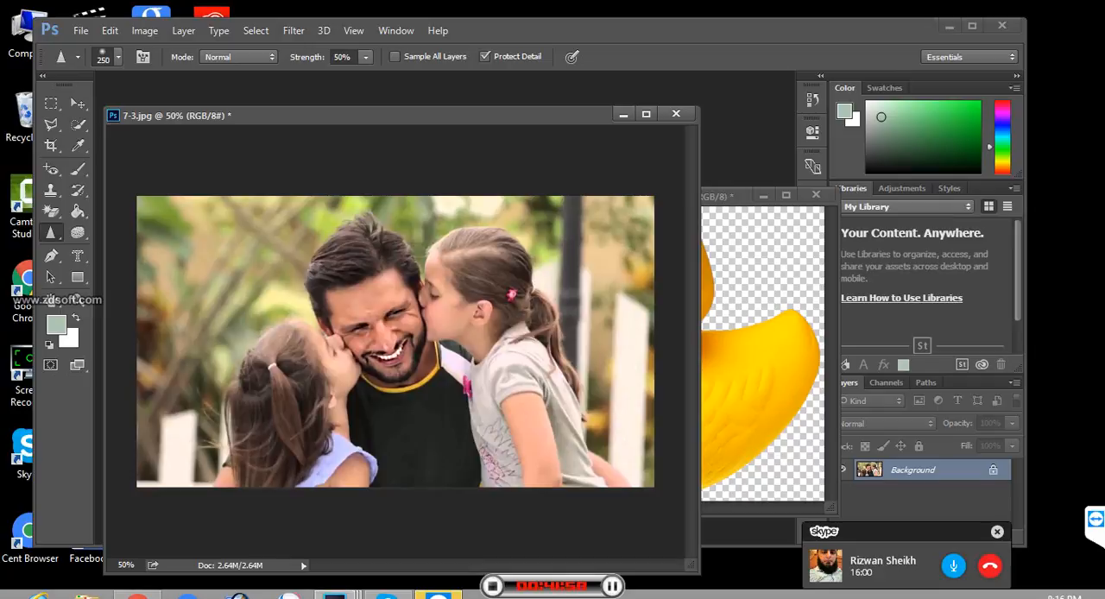
- Over-sharpen the man's face with repeated Sharpen strokes at 50% strength, and revert the photo to its saved state
key(ctrl+z)
click(380, 335)
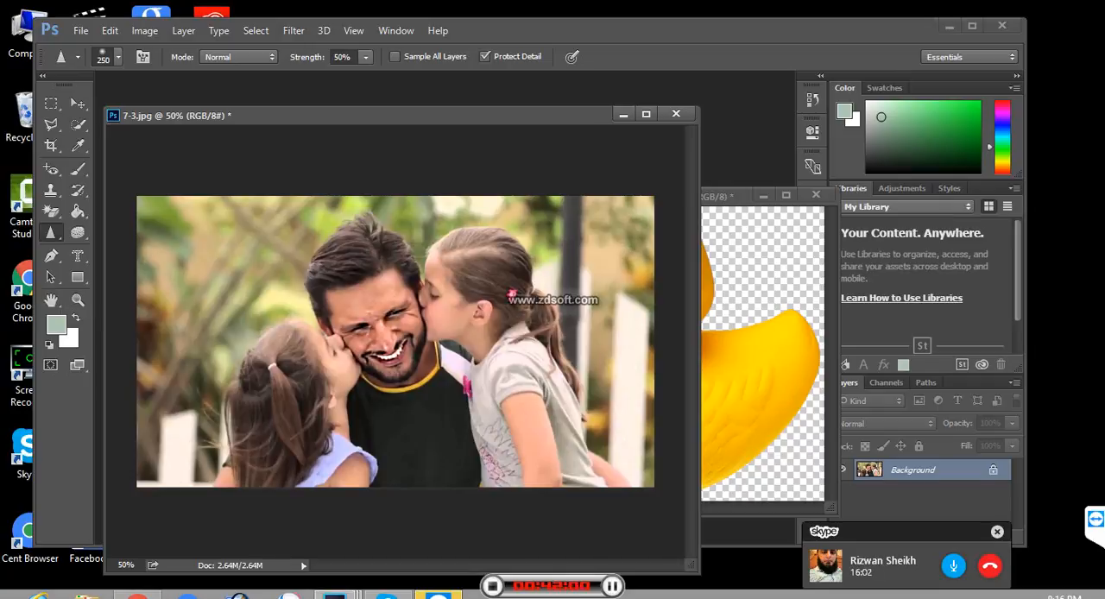
click(382, 337)
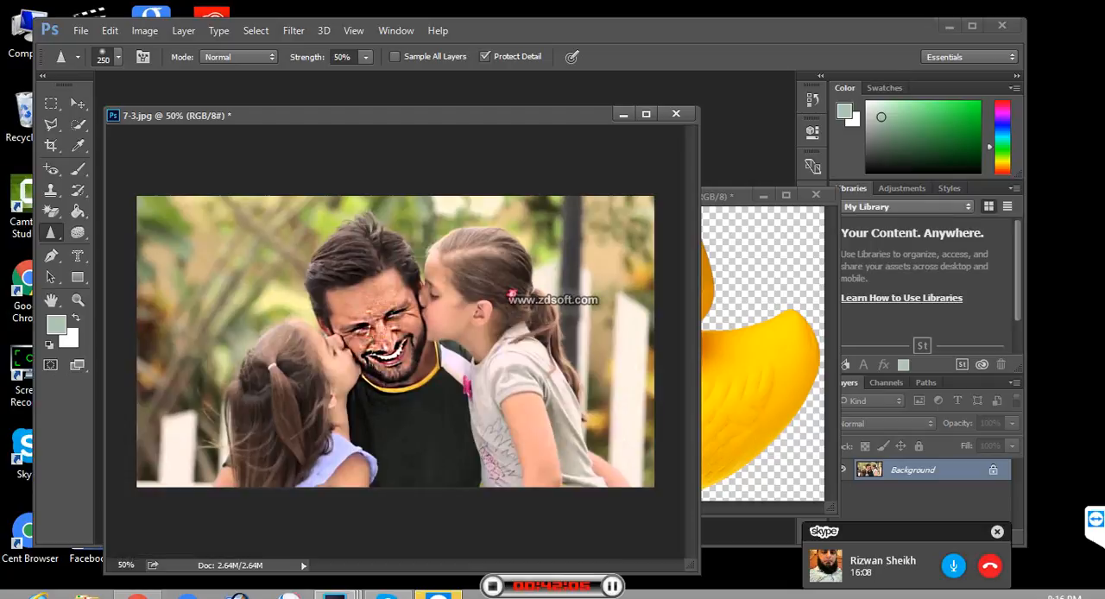
key(F12)
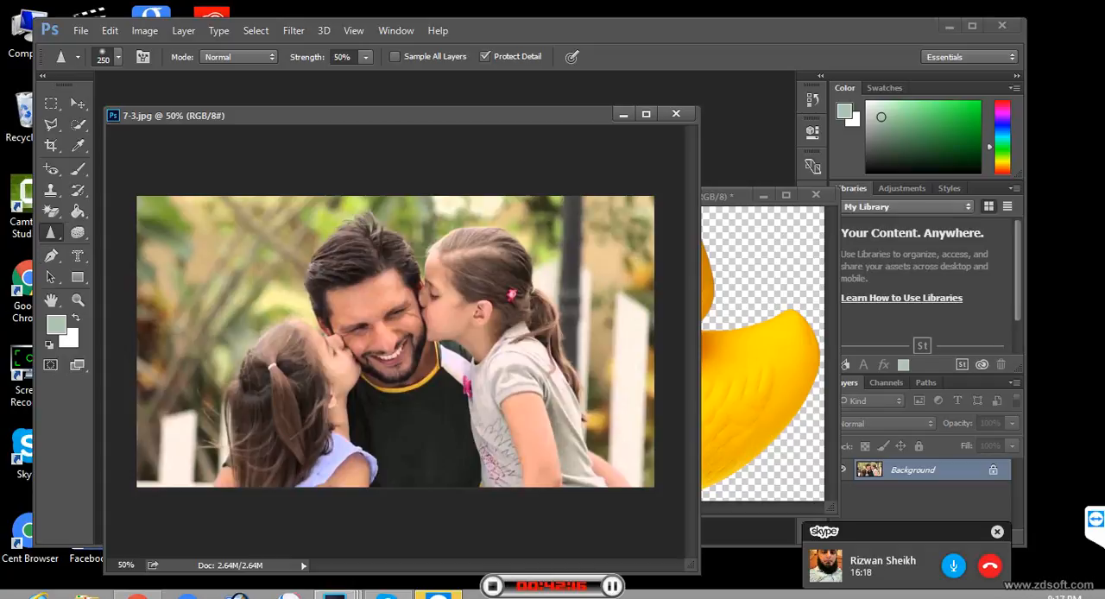
- Select the Smudge Tool, and switch to the Sponge Tool while showing its group with Dodge and Burn
right_click(51, 232)
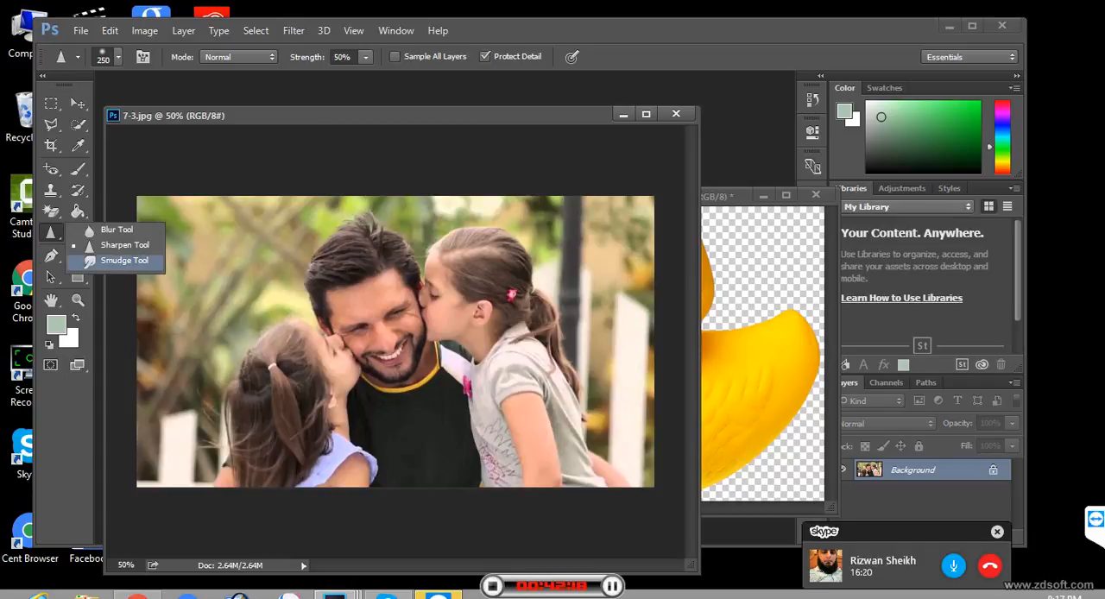
click(121, 260)
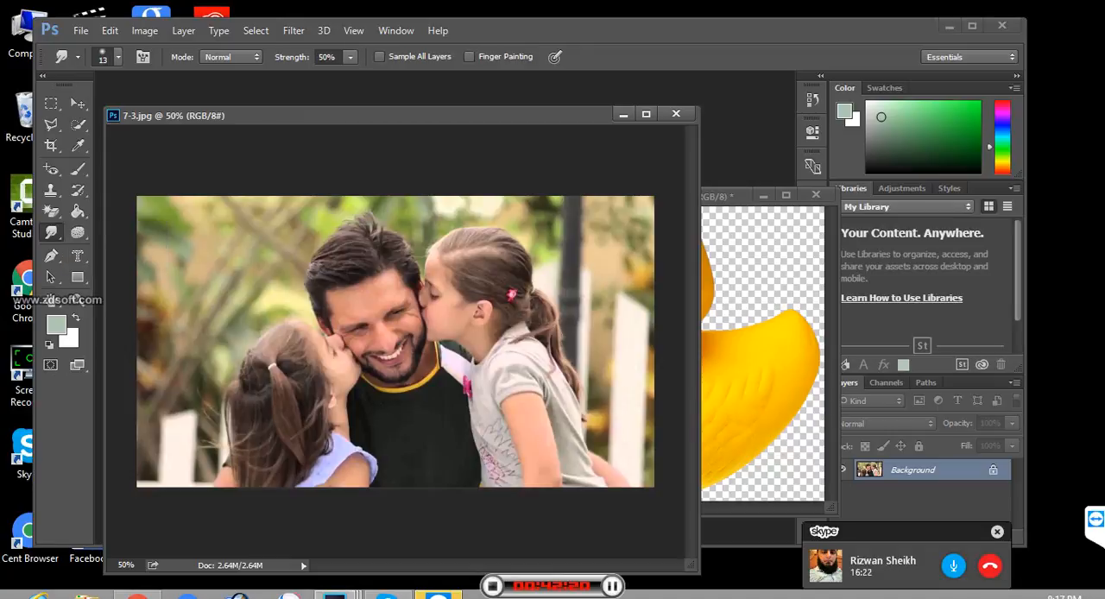
click(78, 232)
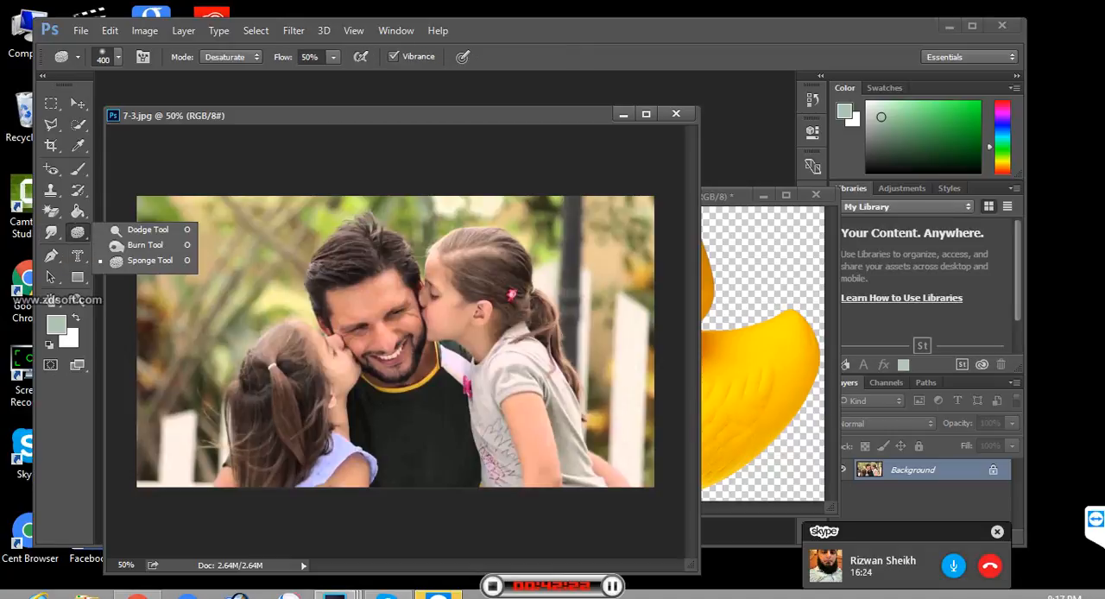
- Go through the fill, eraser, Clone Stamp, Brush and Red Eye tools, and select the Healing Brush Tool
click(77, 211)
click(51, 212)
click(51, 190)
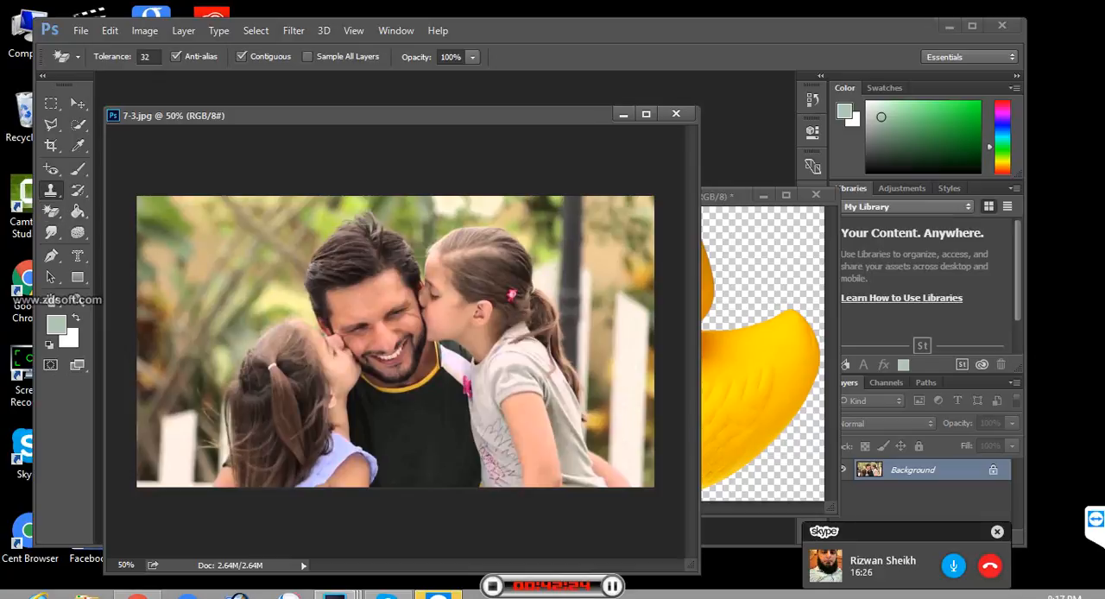
click(78, 168)
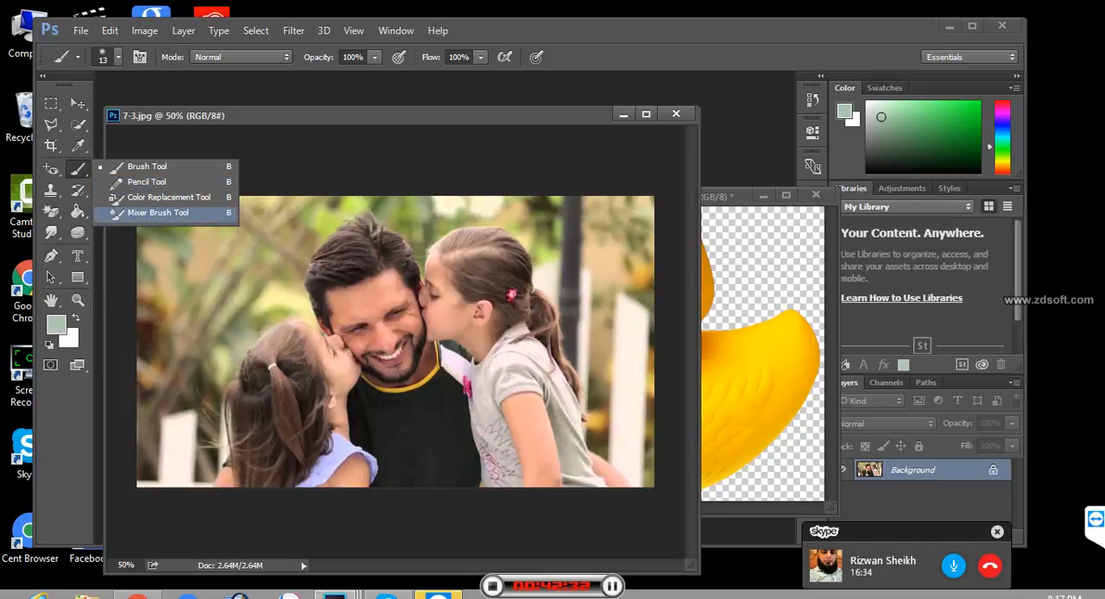
click(51, 169)
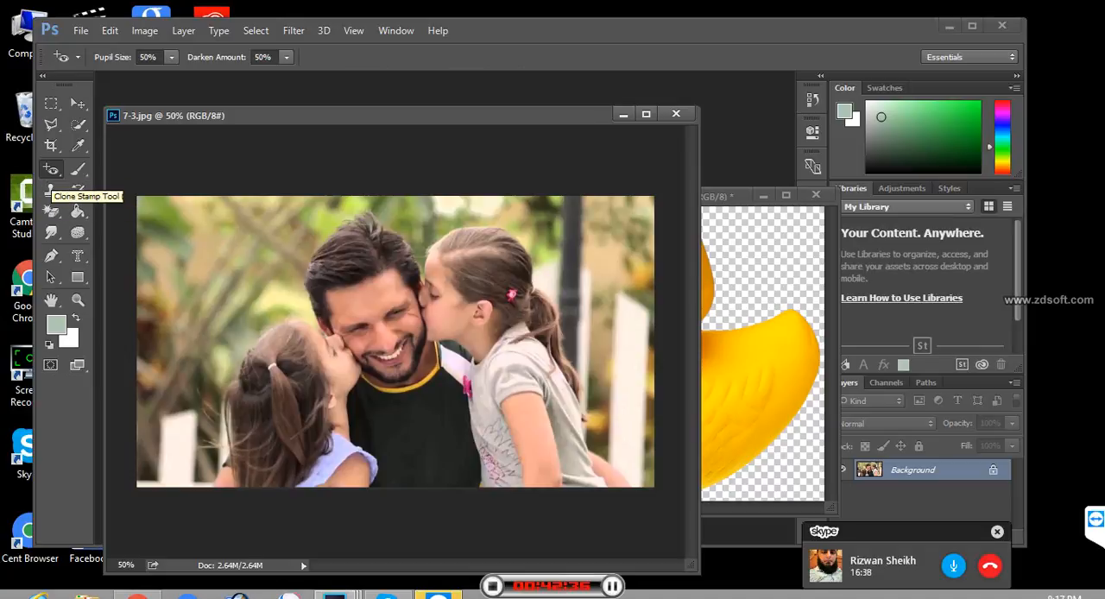
right_click(51, 169)
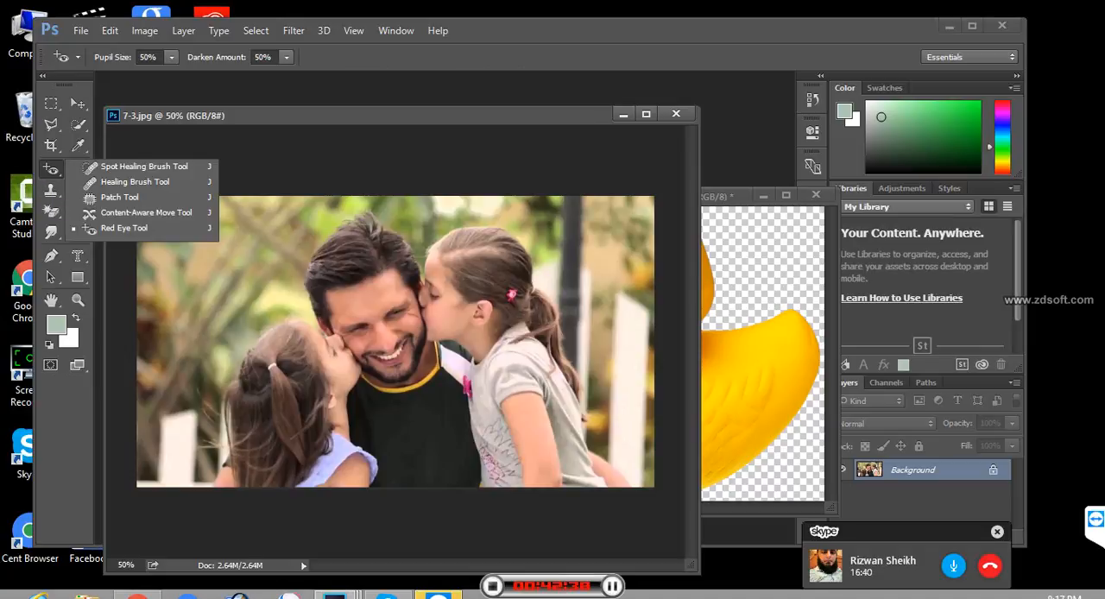
click(134, 181)
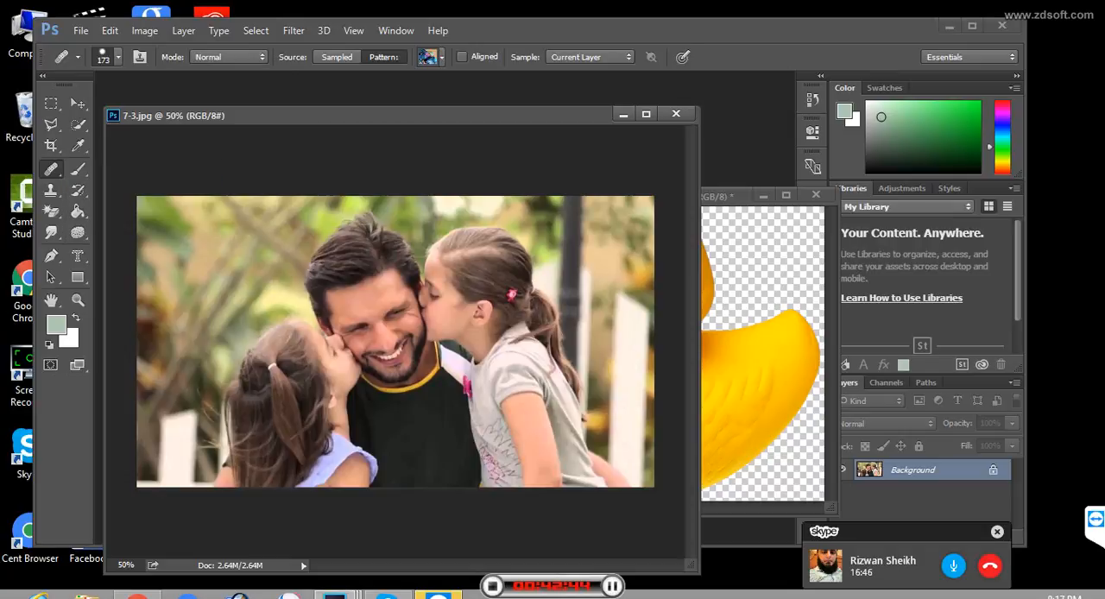
- Place a Color Sampler point at the edge of the man's hair, using the Point Sample size
click(77, 145)
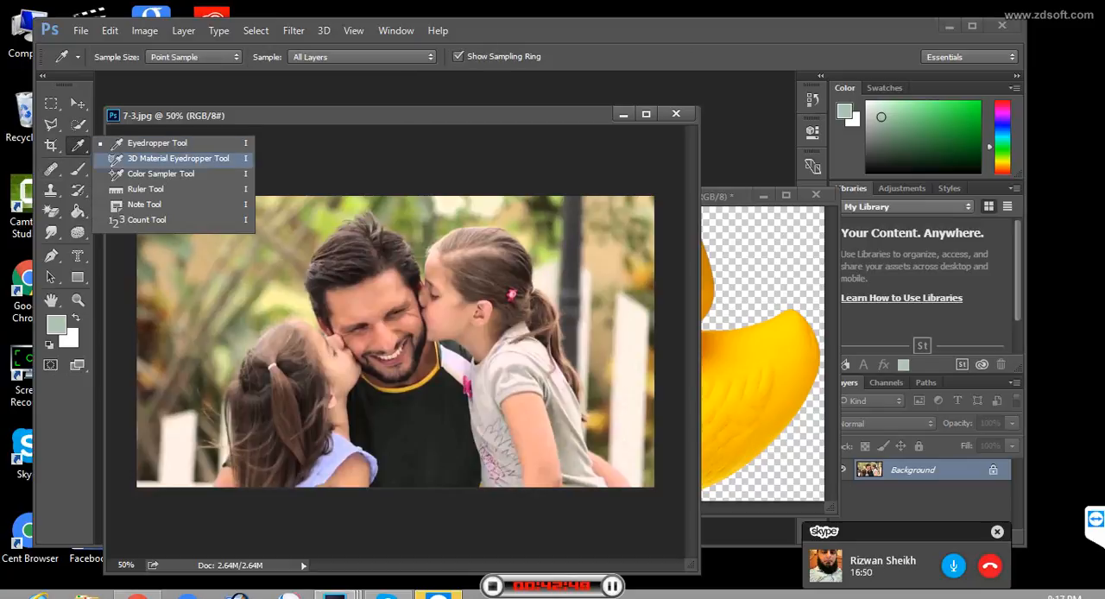
click(161, 173)
click(321, 266)
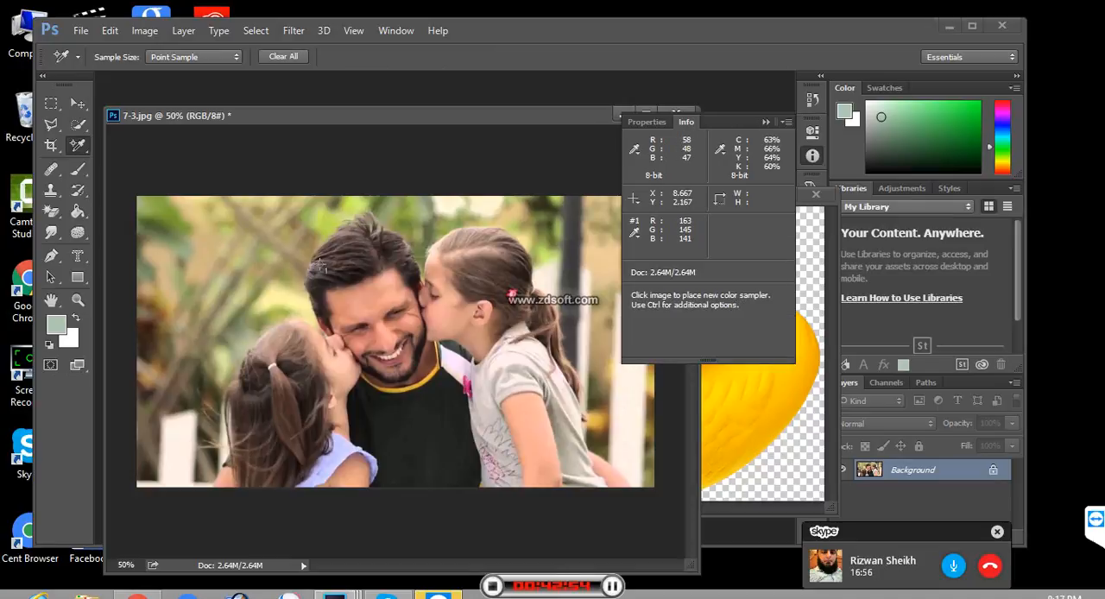
- Switch briefly to the Brush Tool, return to the Color Sampler Tool, and select the Ruler Tool from its group
click(78, 169)
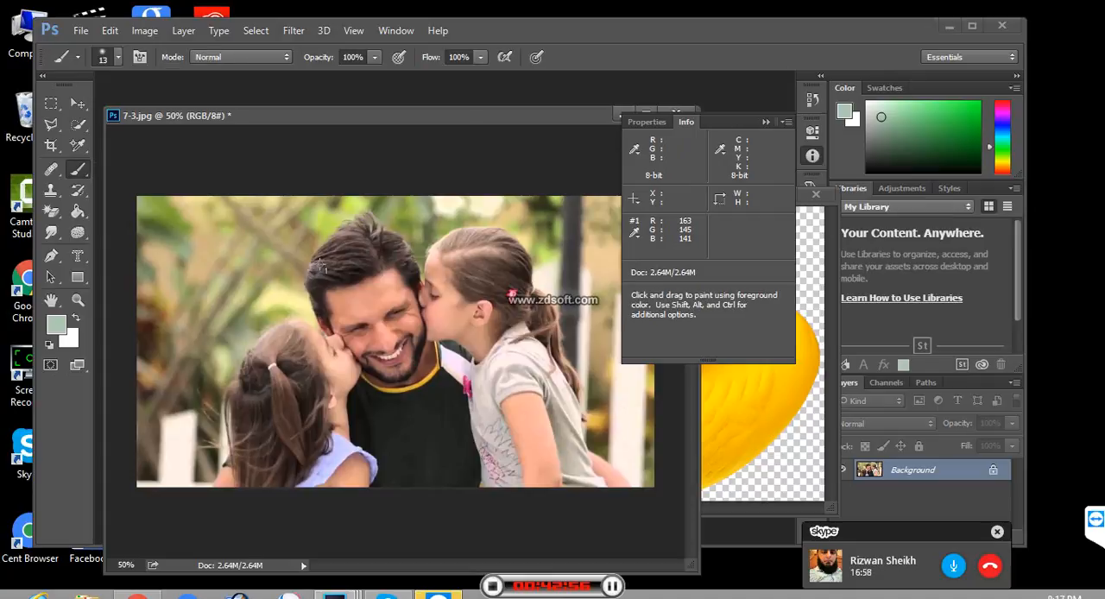
click(78, 169)
click(78, 145)
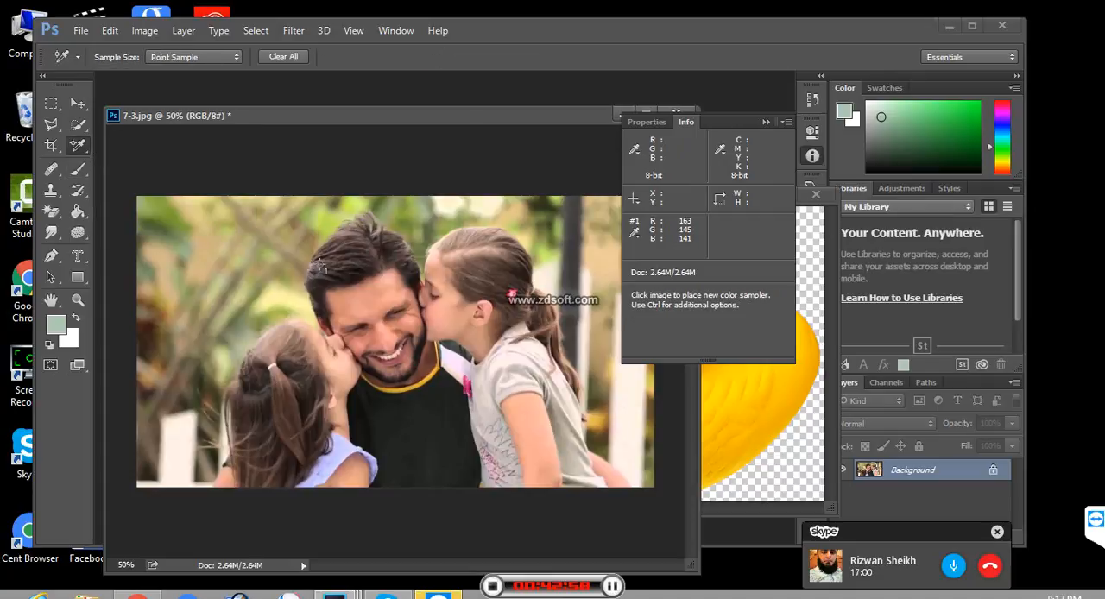
click(77, 145)
click(134, 192)
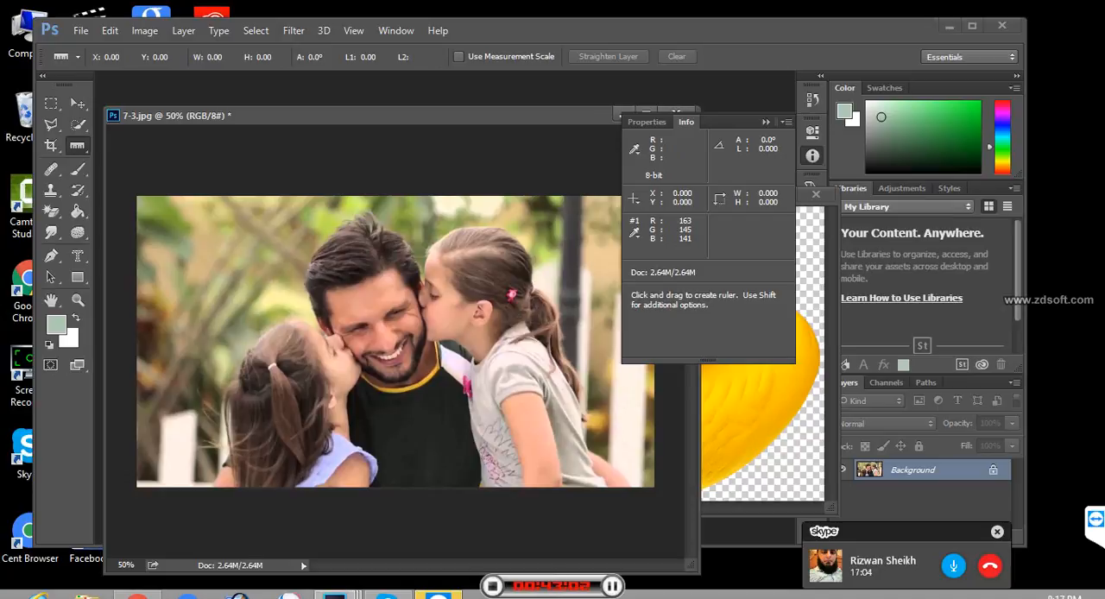
- Check the photo's dimensions in the Image Size dialog and close it without changes
right_click(202, 116)
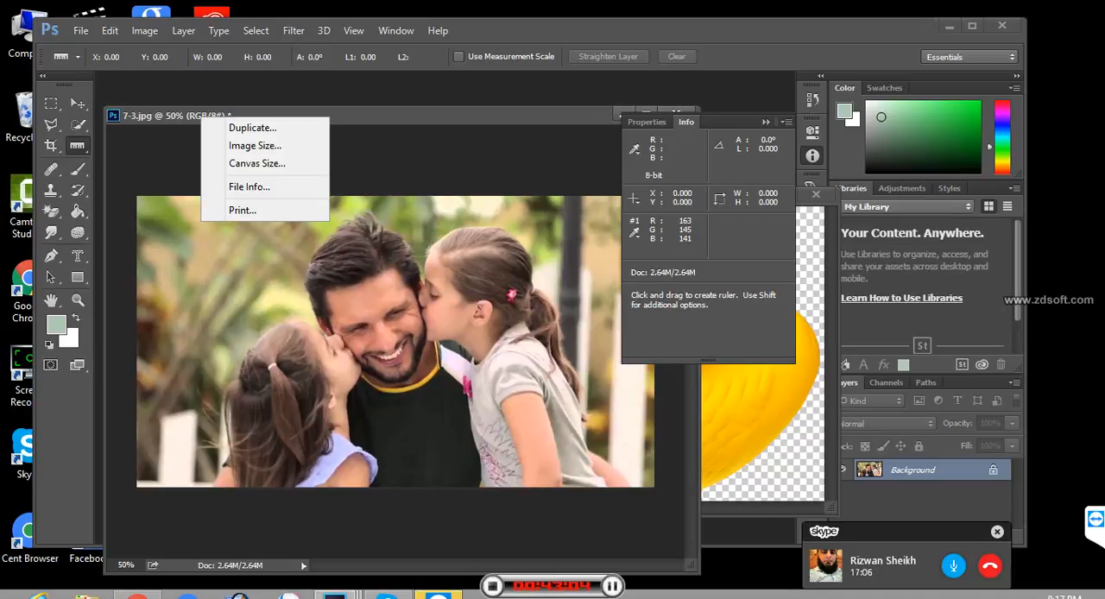
click(255, 145)
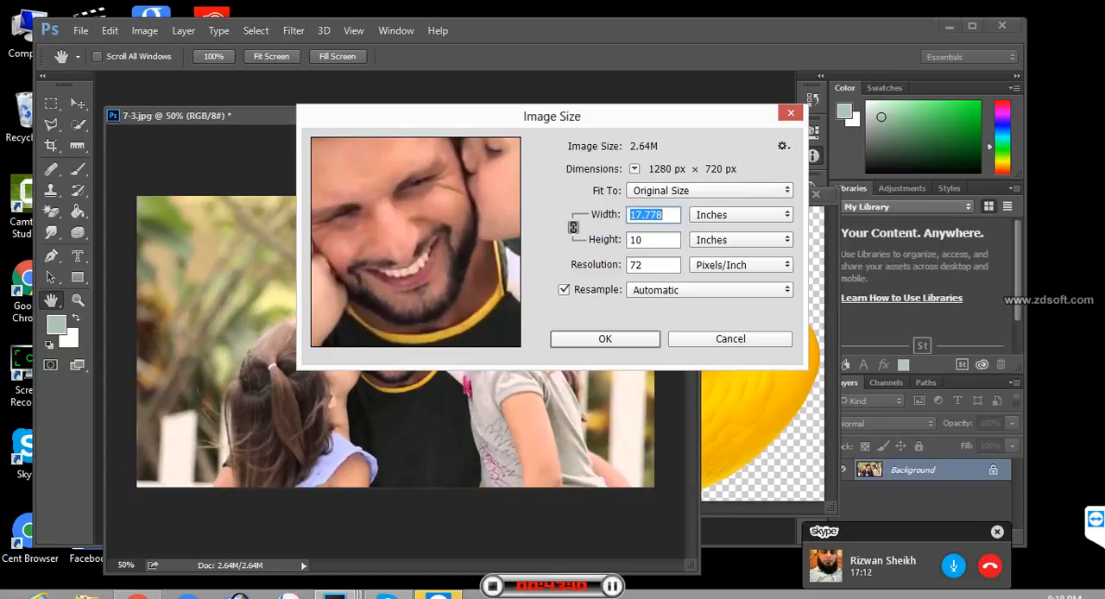
click(731, 339)
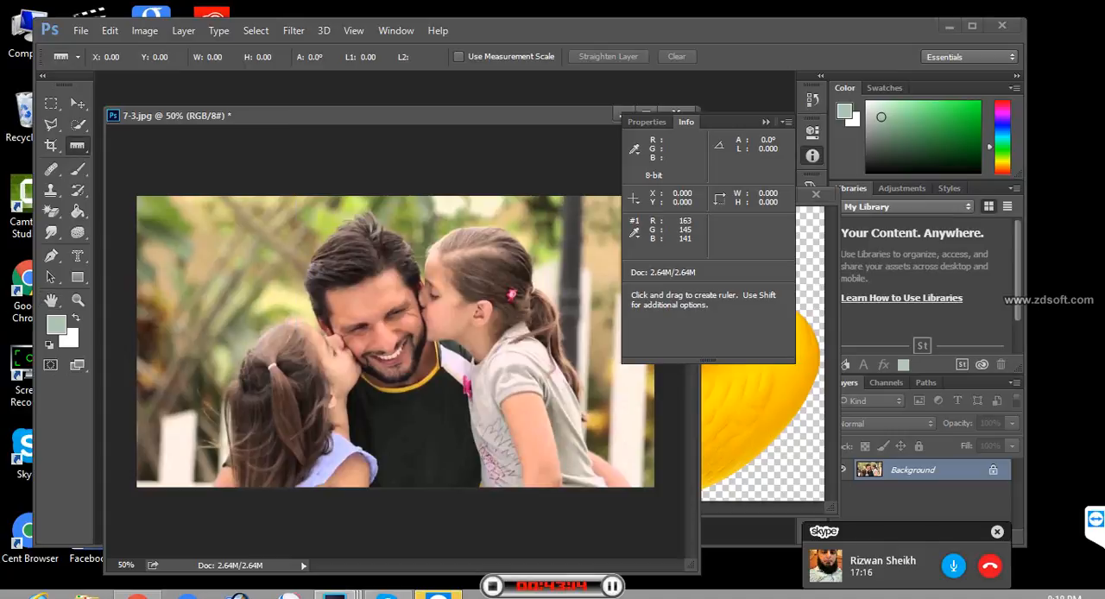
- Measure across most of the photo's width with the Ruler, and measure the man's head from hair to chin
mouse_move(145, 302)
mouse_down()
mouse_move(521, 312)
mouse_move(523, 303)
mouse_up()
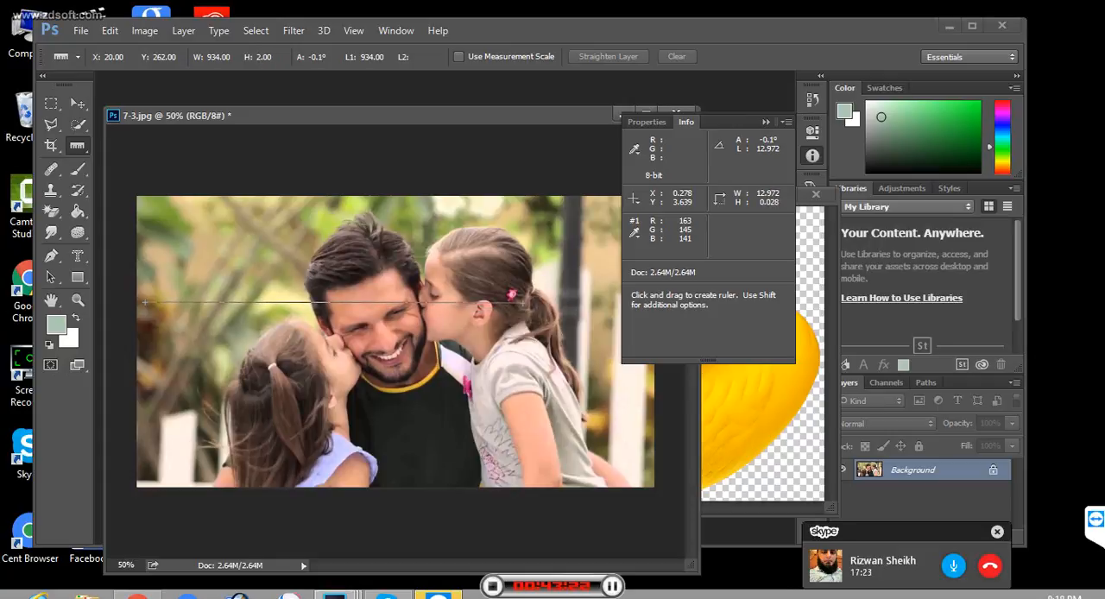
drag(523, 303, 606, 309)
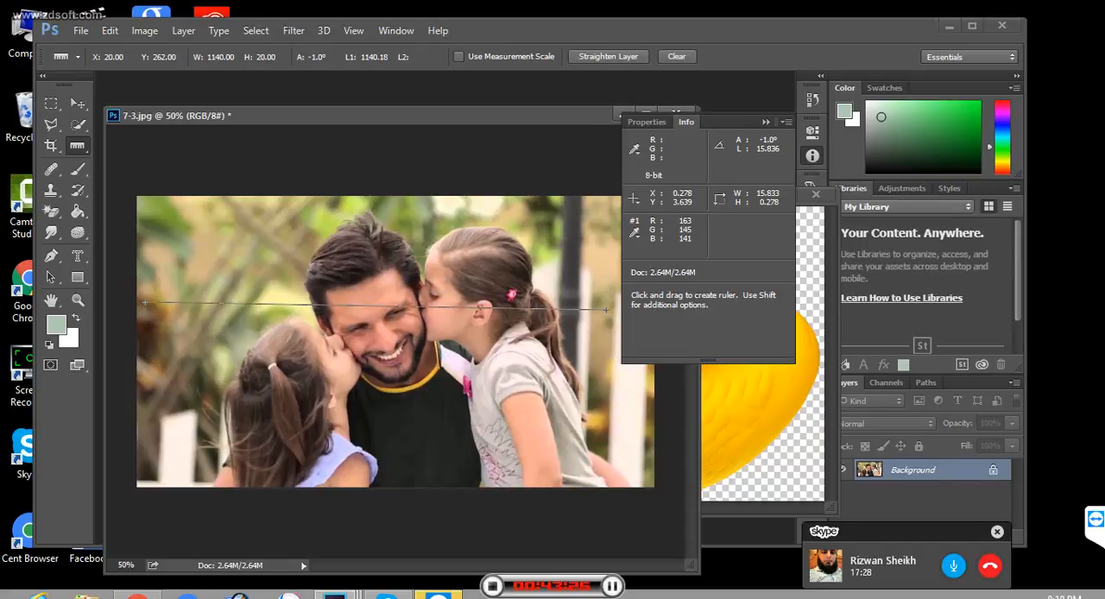
drag(363, 217, 362, 374)
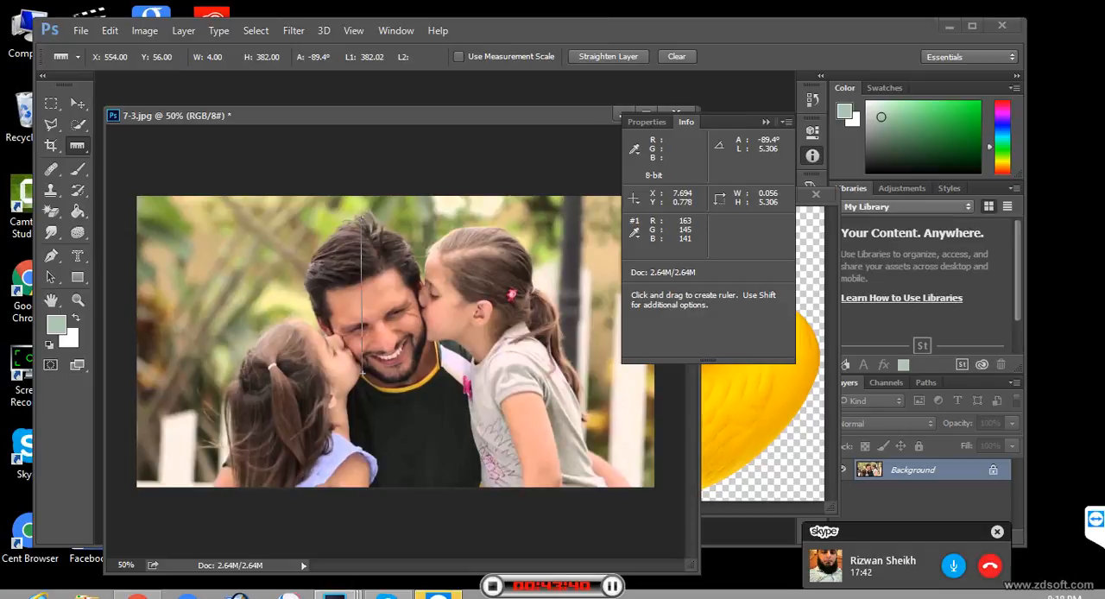
- Show the Crop Tool group, and select the Quick Selection Tool from the group it shares with the Magic Wand
click(51, 145)
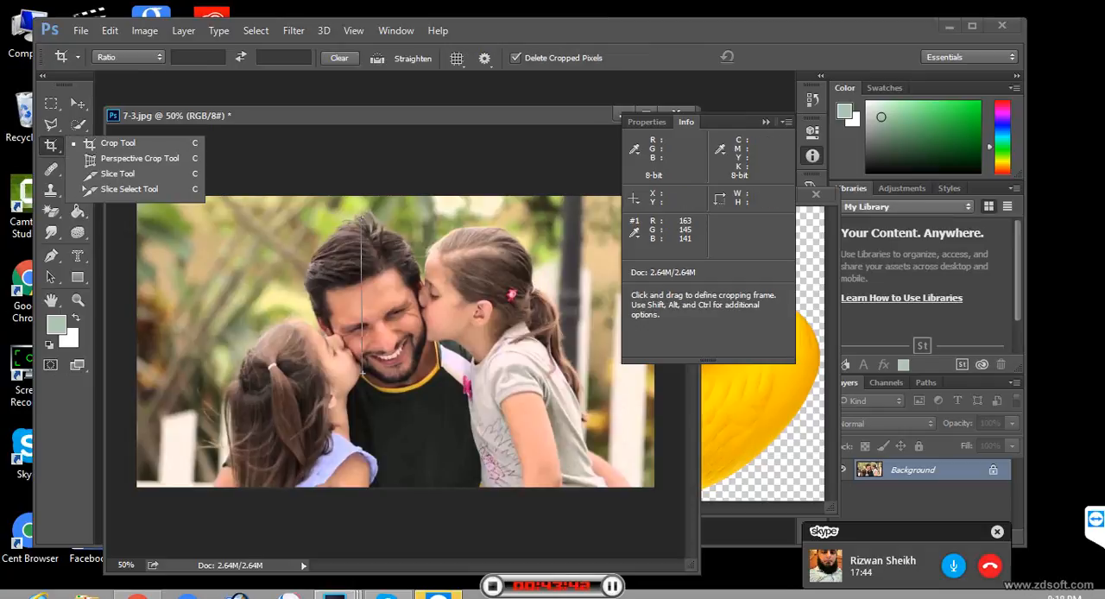
right_click(78, 126)
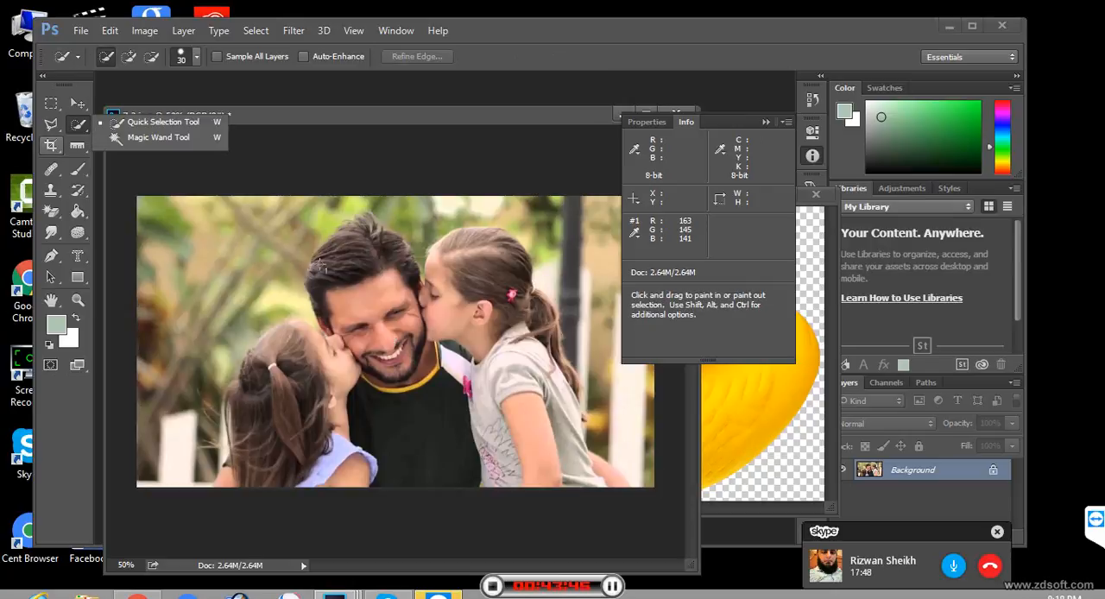
click(164, 123)
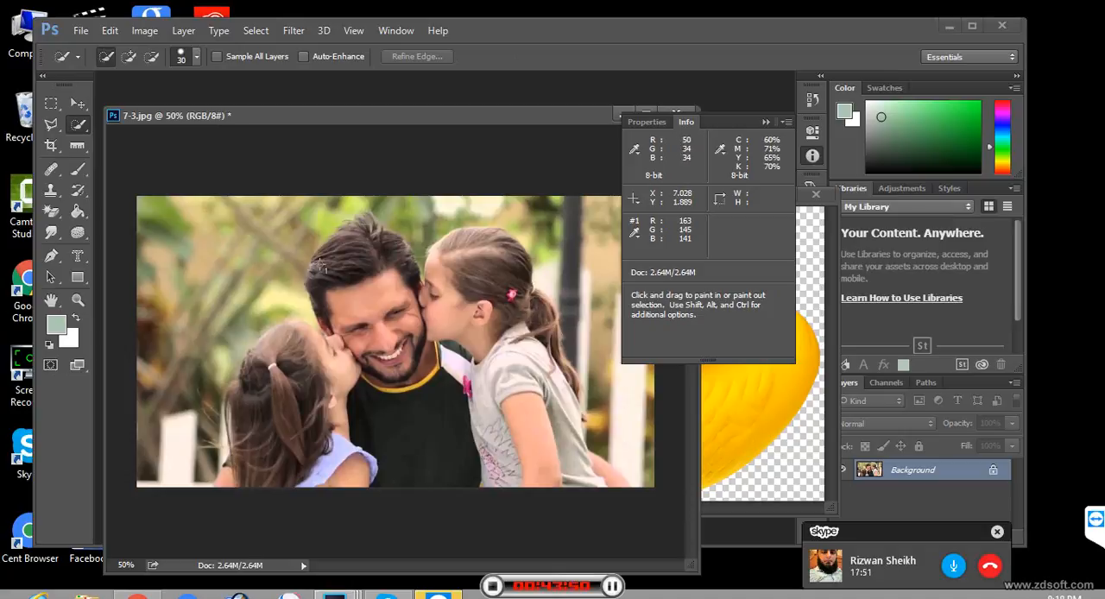
- Quick-select the man's head including his hair tips, and add the head of the girl in the grey shirt, using a 30 px brush
mouse_move(337, 242)
mouse_down()
mouse_move(315, 298)
mouse_move(384, 334)
mouse_move(392, 365)
mouse_up()
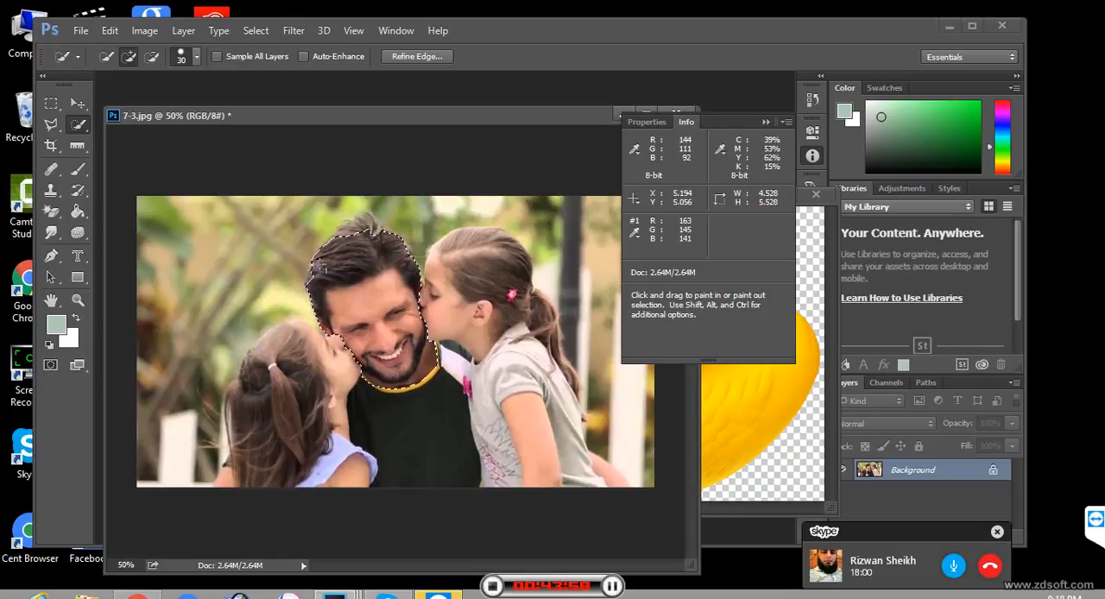
drag(444, 299, 498, 320)
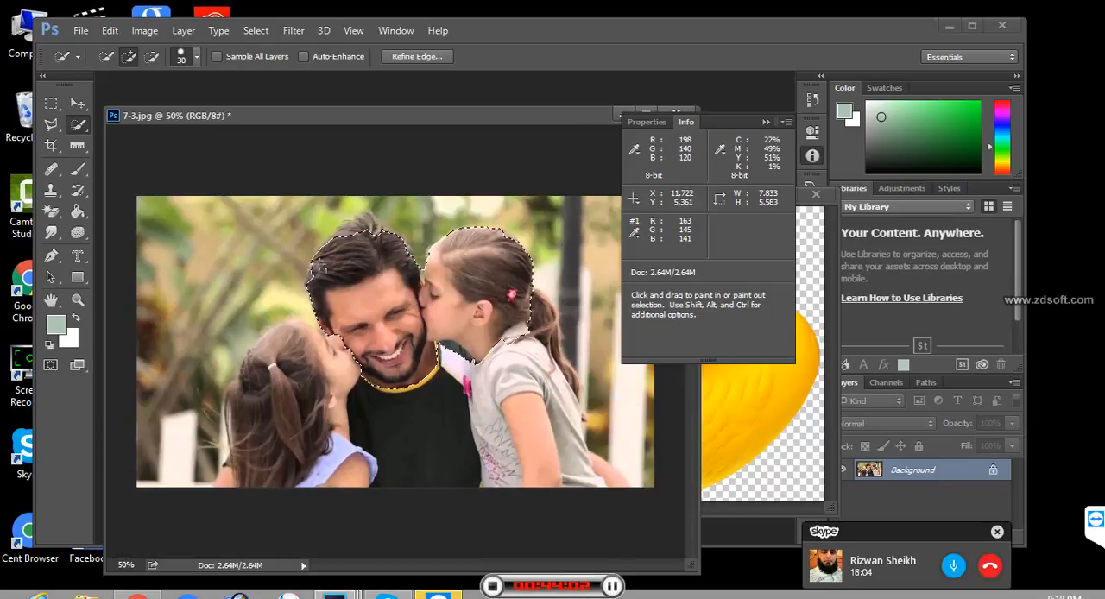
drag(364, 231, 359, 221)
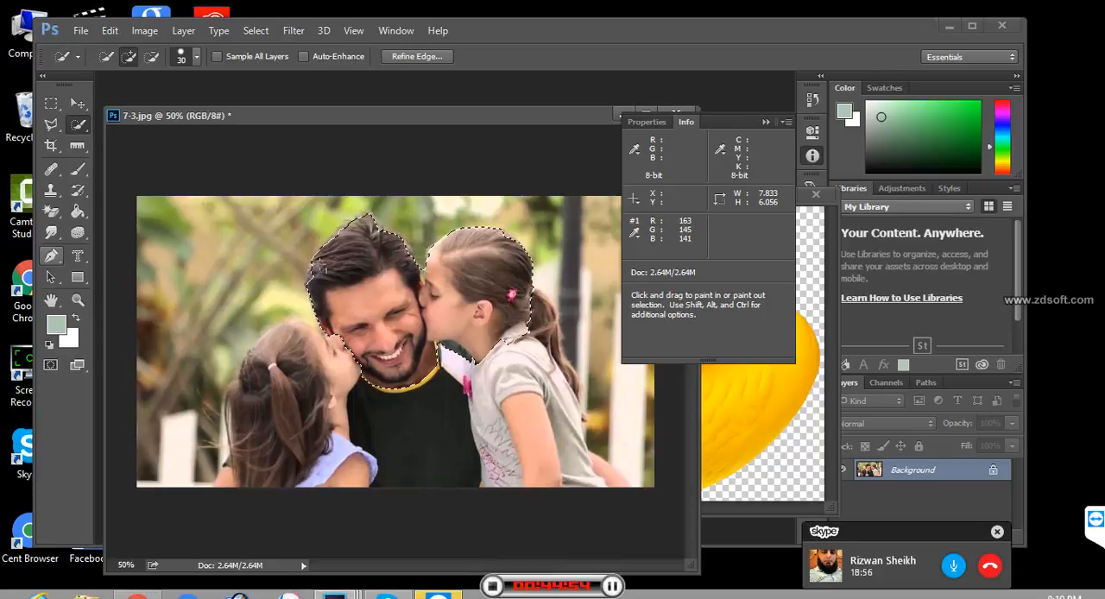
mouse_move(1103, 2)
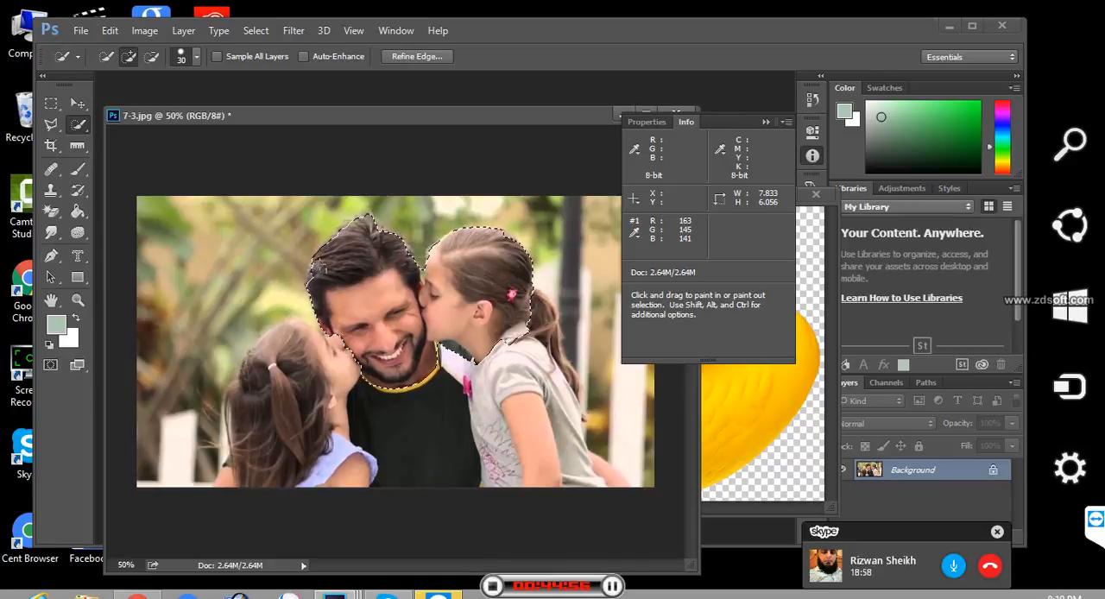